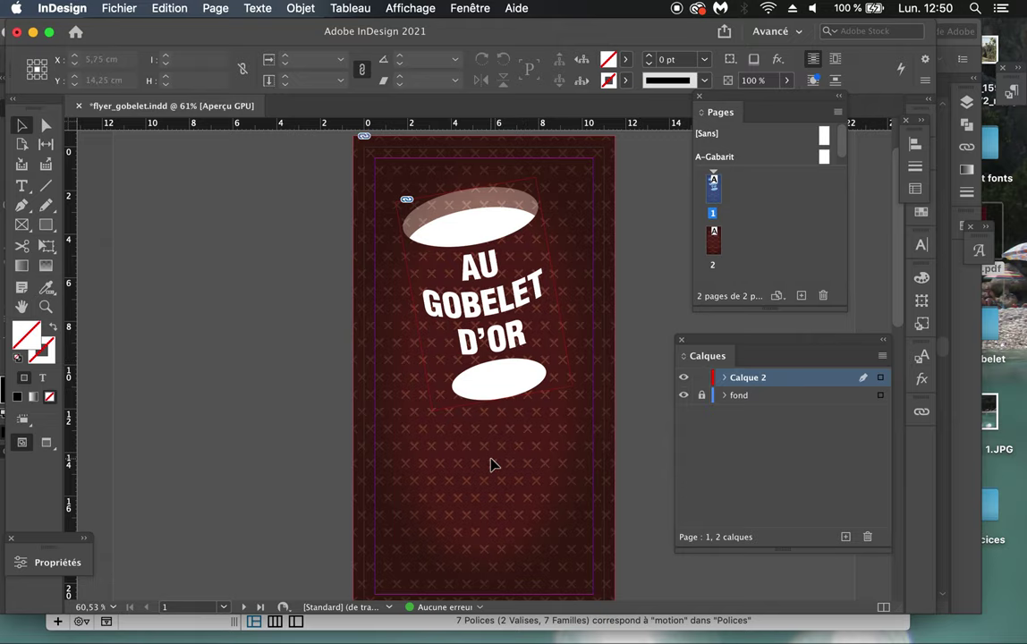
Step: In Illustrator, select the peach swatch and read its values C=0 M=20 J=30 N=0, then return to InDesign
{"action": "key", "text": "super+Tab"}
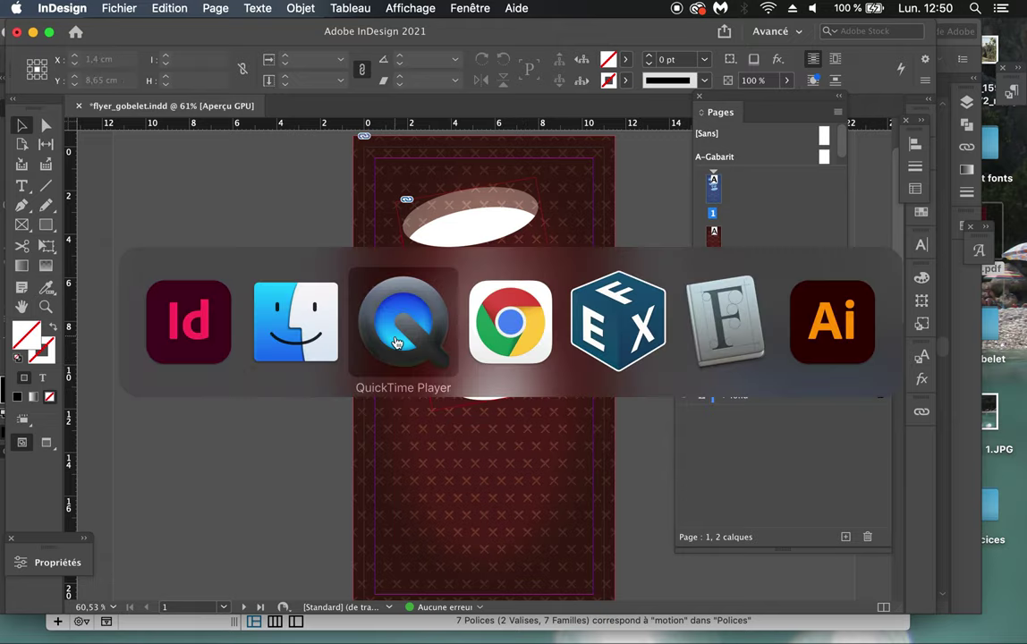
{"action": "left_click", "coordinate": [821, 340]}
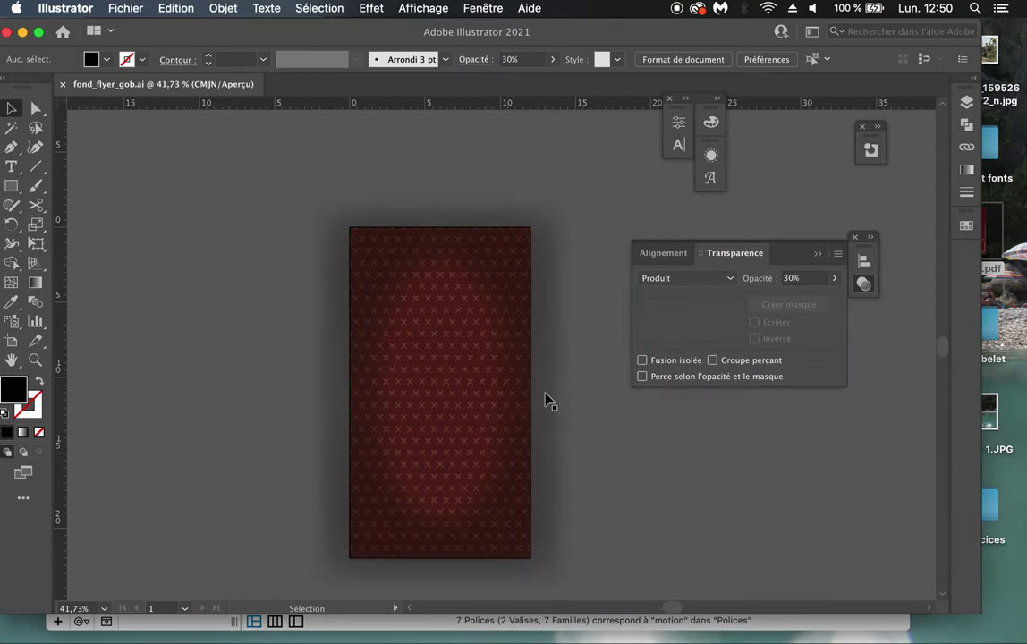
{"action": "left_click", "coordinate": [967, 226]}
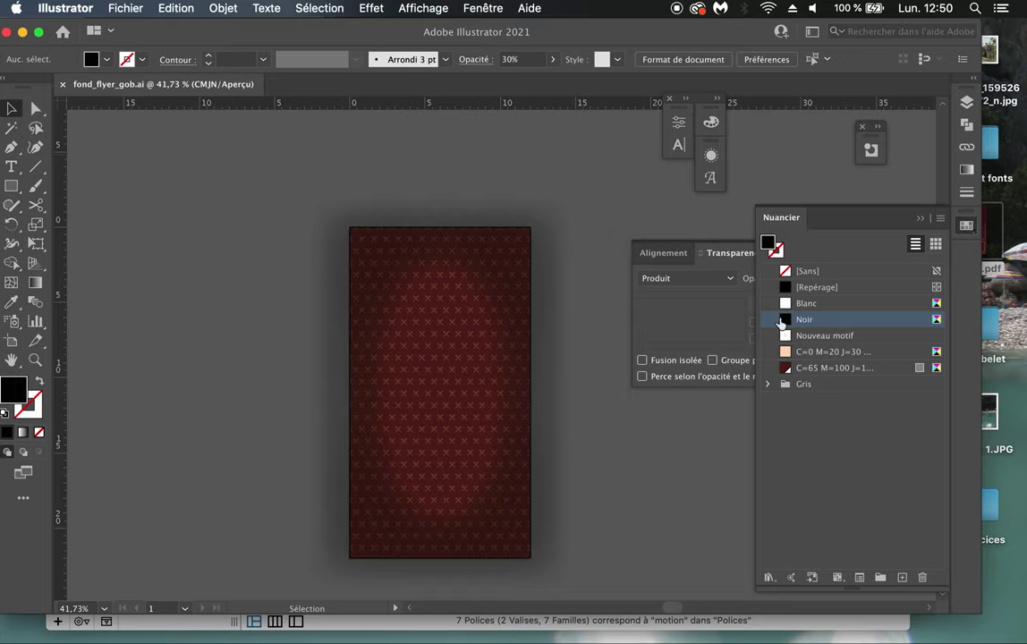
{"action": "left_click", "coordinate": [790, 355]}
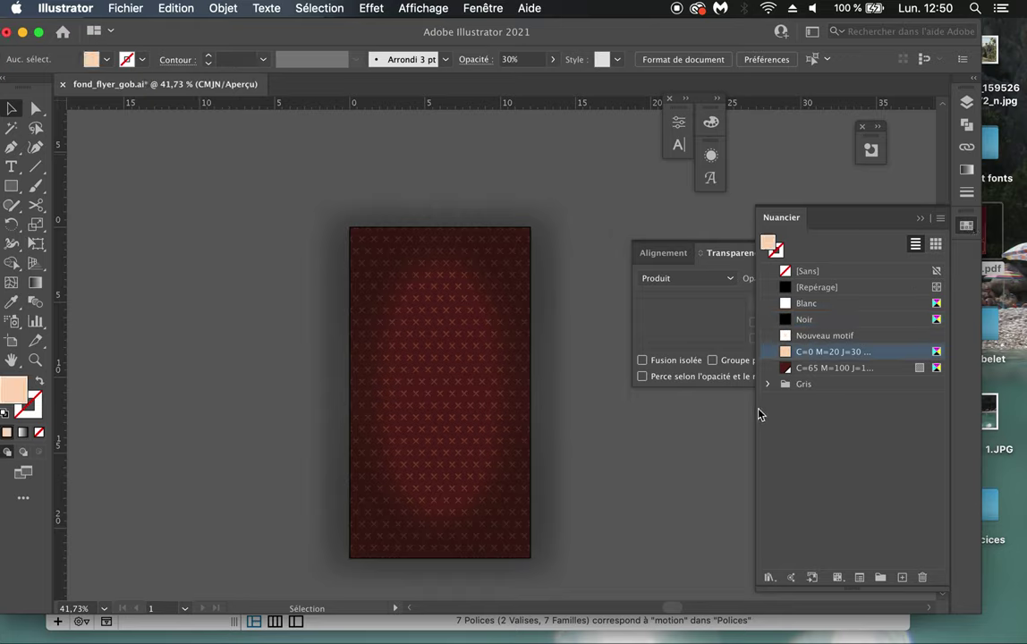
{"action": "left_click_drag", "start_coordinate": [760, 583], "coordinate": [697, 583]}
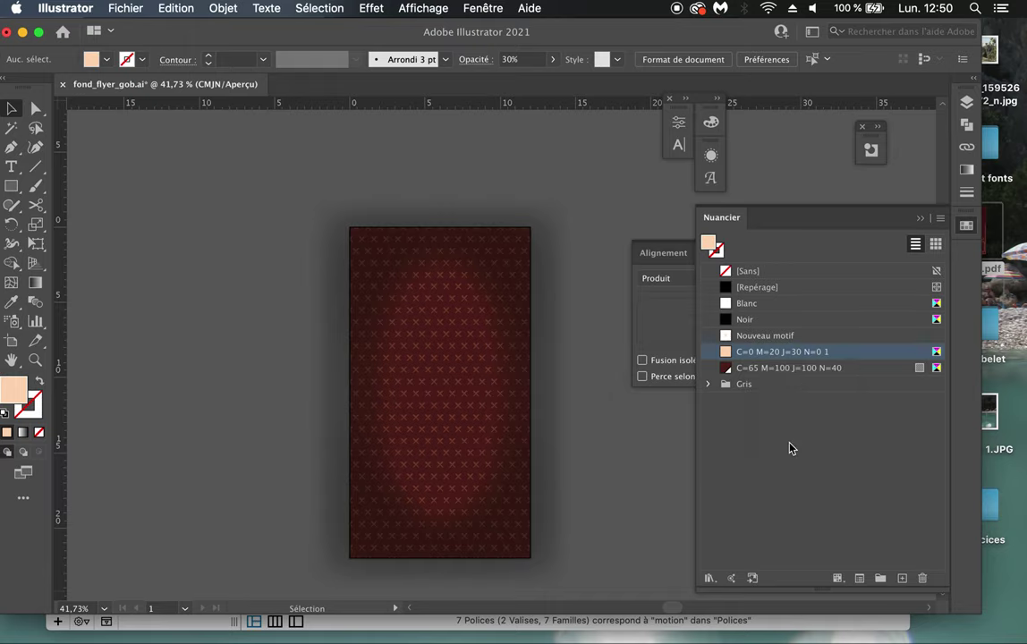
{"action": "key", "text": "super+Tab"}
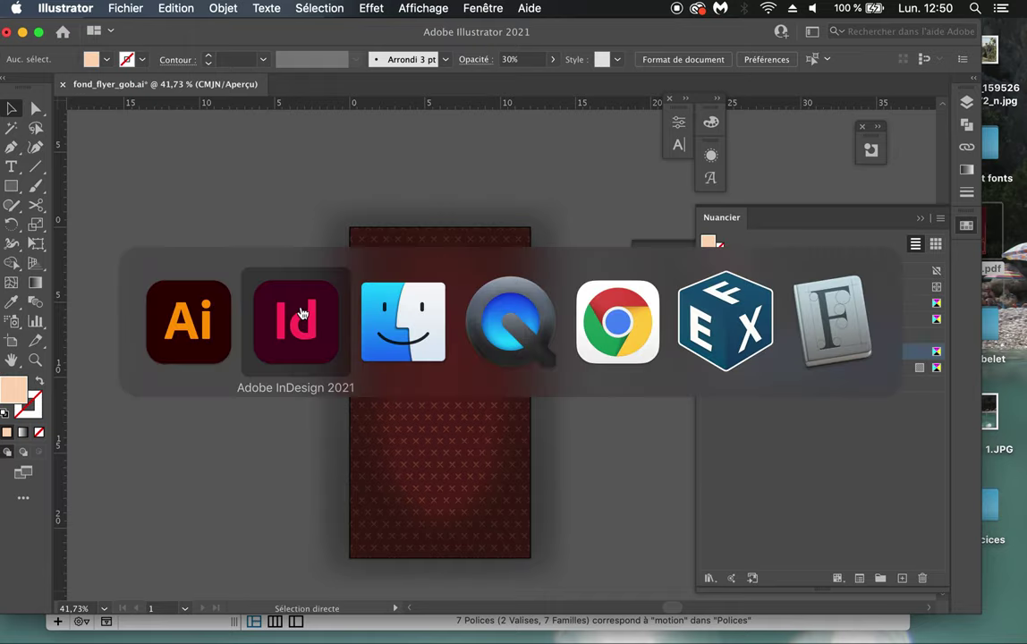
{"action": "left_click", "coordinate": [303, 313]}
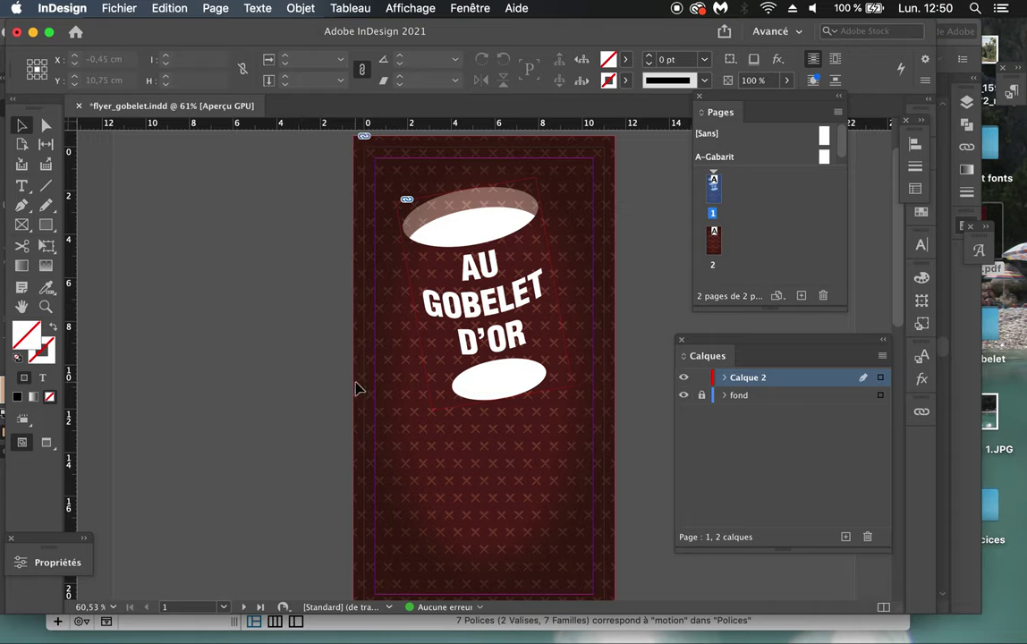
Step: Detach the Swatches panel beside the flyer and enlarge it to show all colours
{"action": "scroll", "coordinate": [356, 388], "scroll_direction": "up", "scroll_amount": 2}
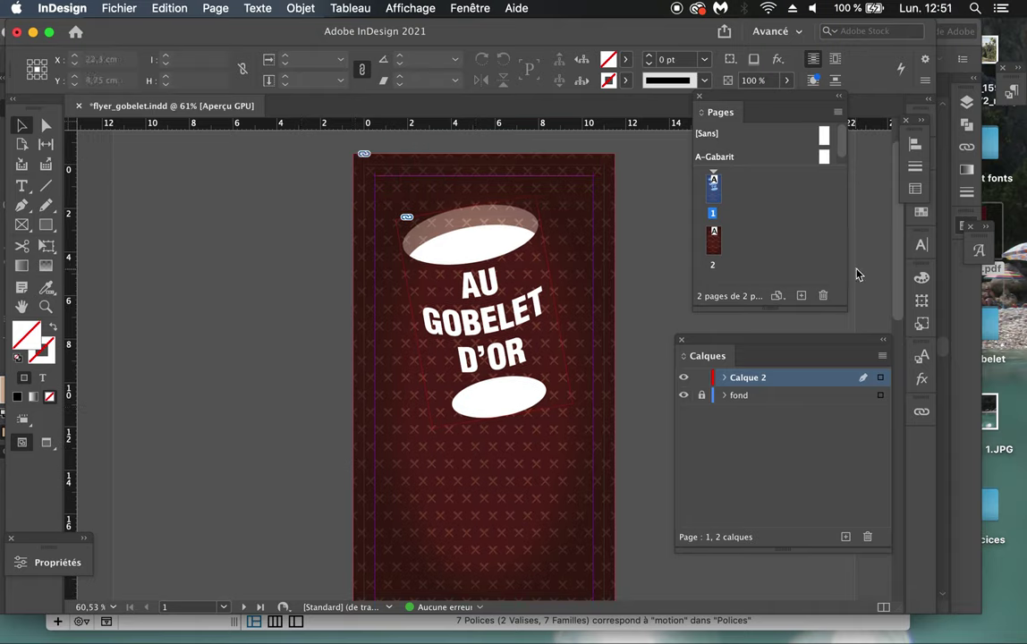
{"action": "left_click", "coordinate": [919, 215]}
{"action": "left_click_drag", "start_coordinate": [822, 182], "coordinate": [640, 191]}
{"action": "left_click_drag", "start_coordinate": [824, 444], "coordinate": [883, 550]}
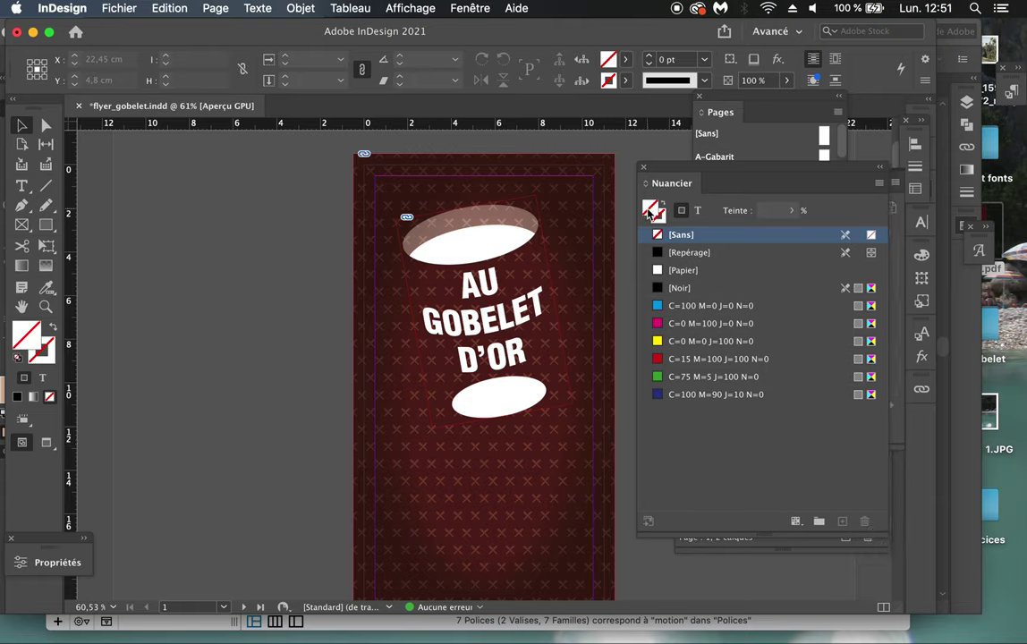
Step: Make the swatches apply to text and choose dark blue C=100 M=90 J=10 N=0
{"action": "left_click", "coordinate": [699, 215]}
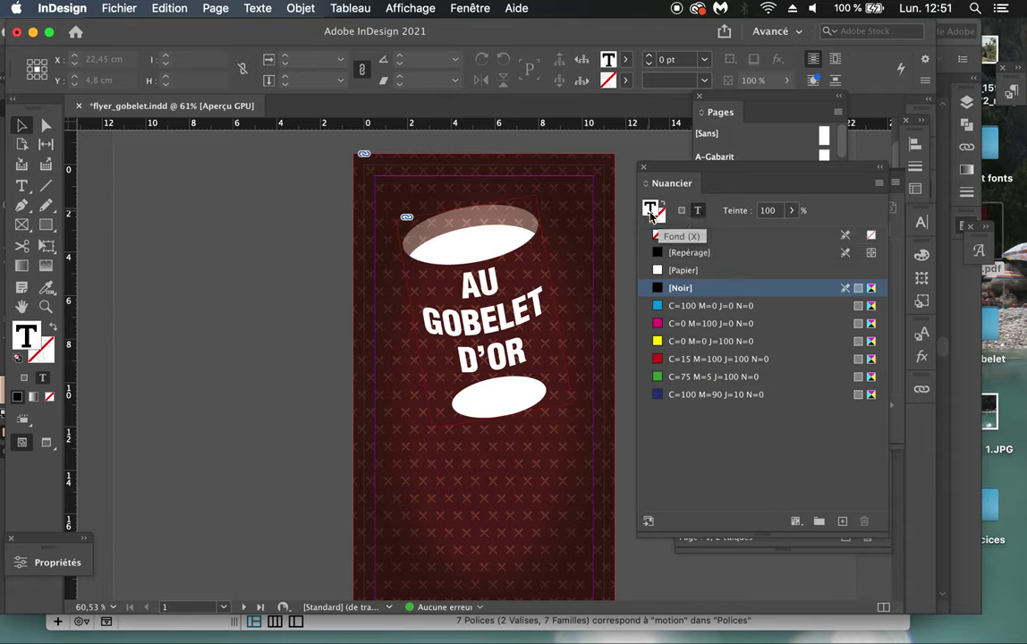
{"action": "left_click", "coordinate": [663, 221]}
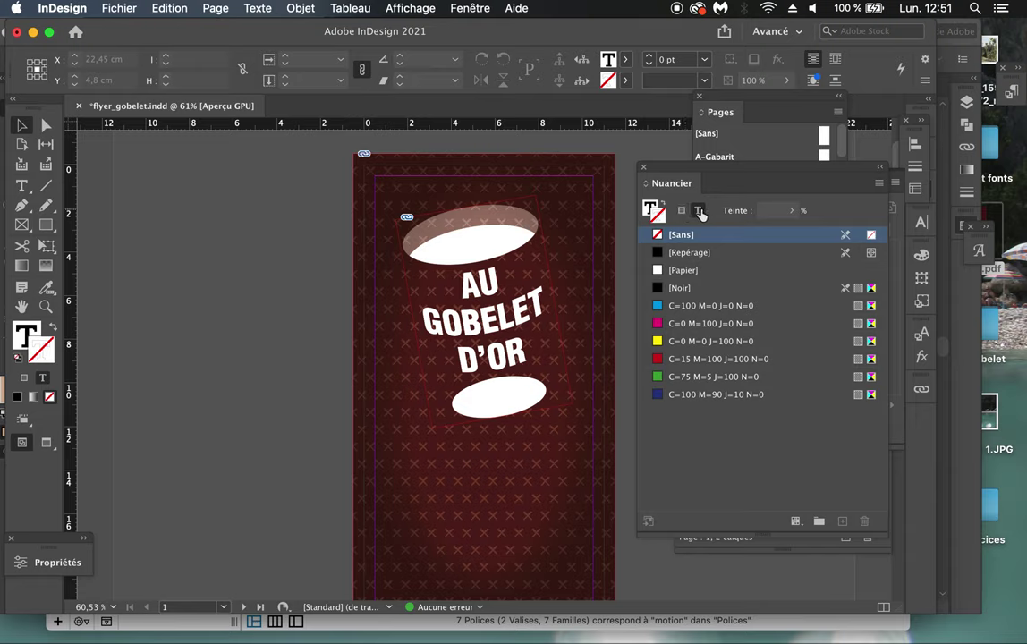
{"action": "left_click", "coordinate": [682, 211]}
{"action": "left_click", "coordinate": [698, 211]}
{"action": "left_click", "coordinate": [684, 211]}
{"action": "left_click", "coordinate": [699, 212]}
{"action": "left_click", "coordinate": [653, 210]}
{"action": "left_click", "coordinate": [713, 437]}
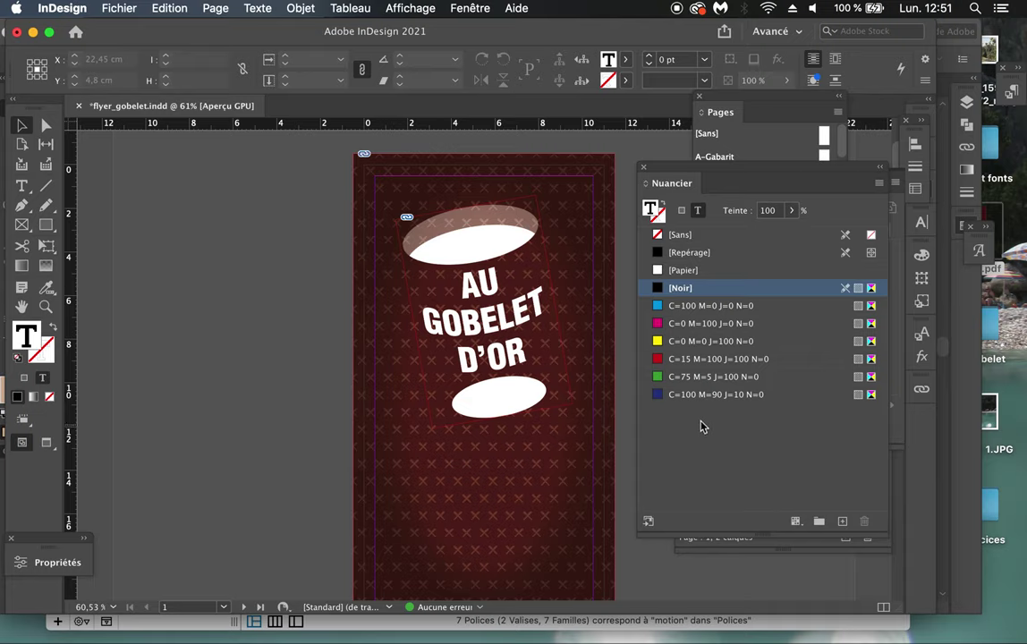
{"action": "left_click", "coordinate": [743, 396]}
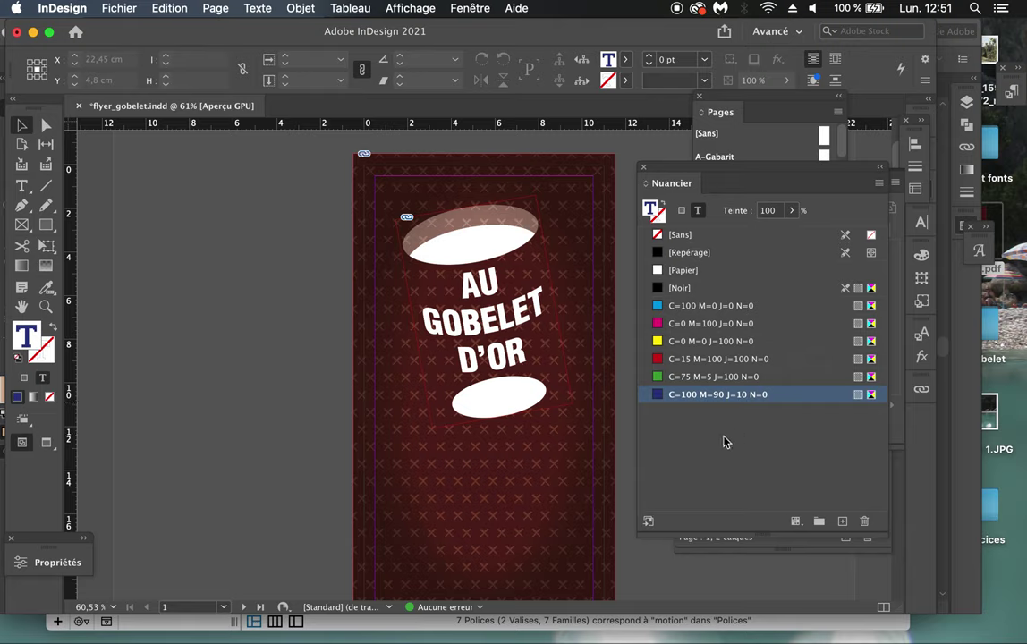
{"action": "left_click", "coordinate": [880, 185]}
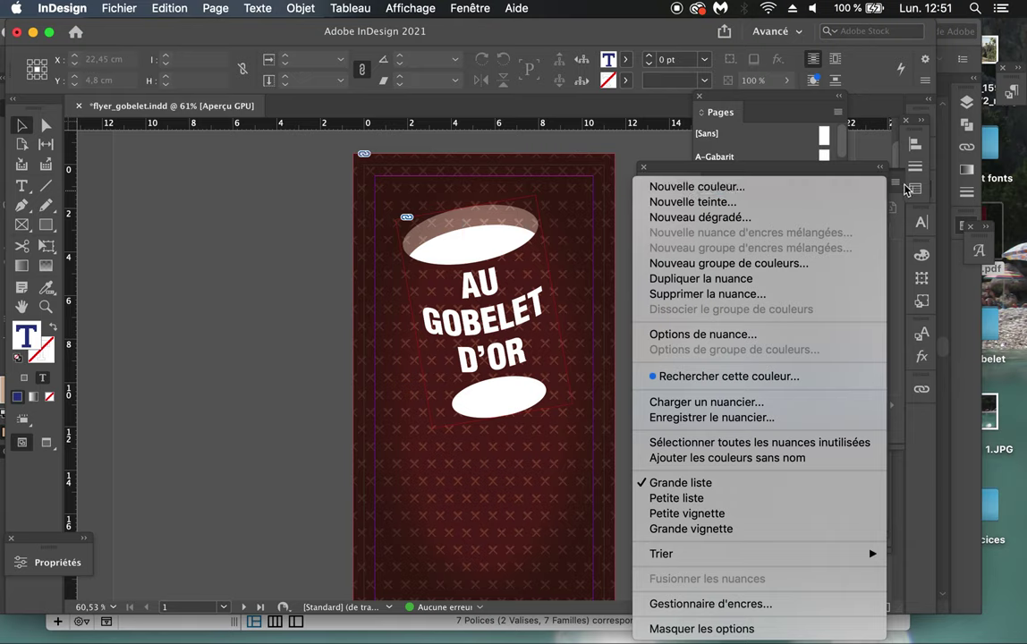
Step: Duplicate the dark blue swatch, open its settings, then cancel without changes
{"action": "left_click", "coordinate": [806, 165]}
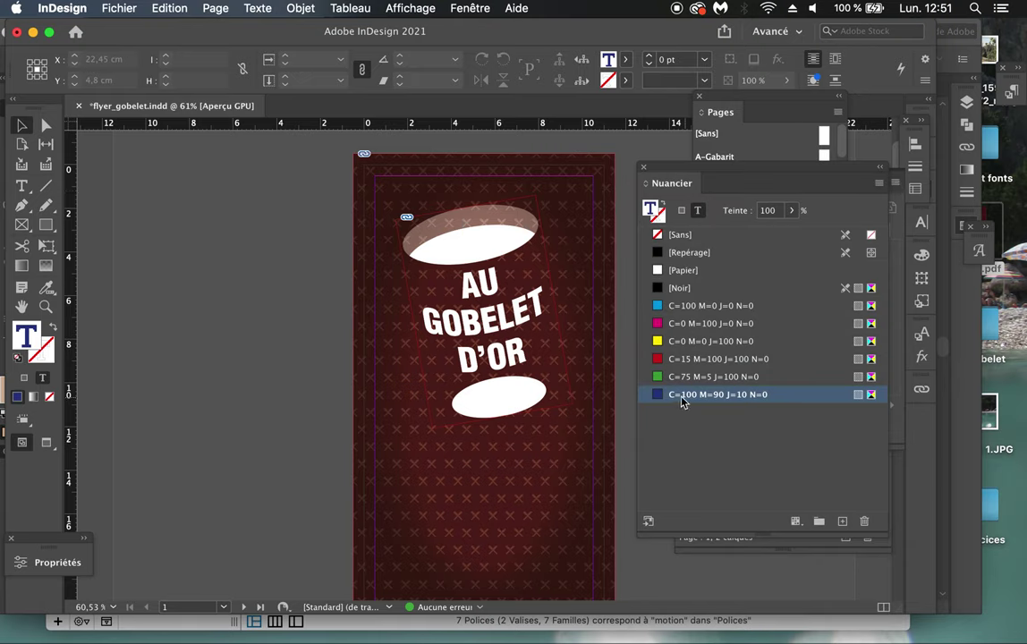
{"action": "left_click", "coordinate": [842, 523]}
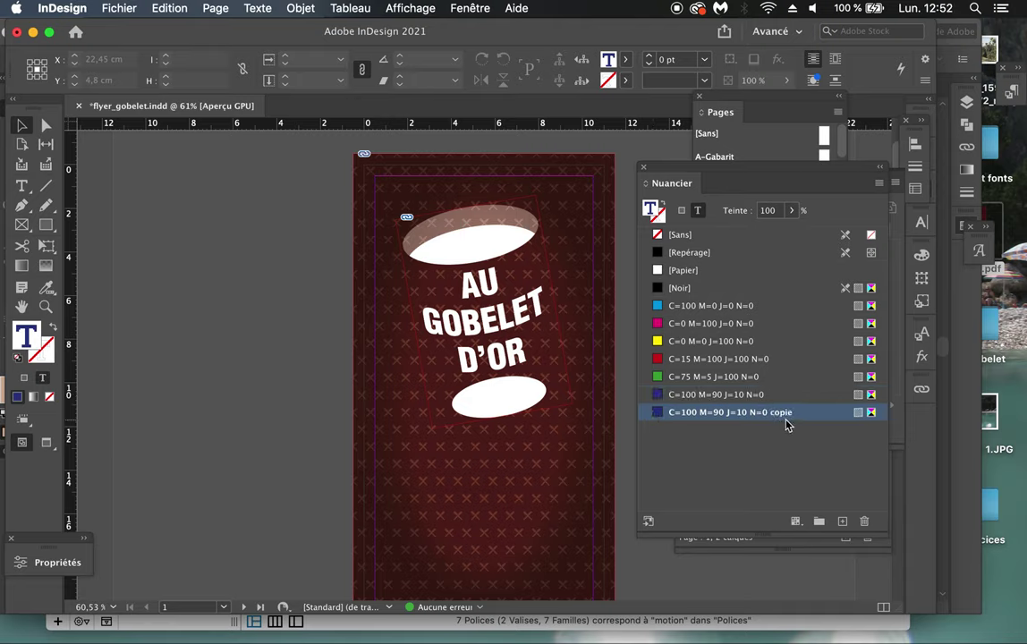
{"action": "left_click", "coordinate": [658, 414]}
{"action": "double_click", "coordinate": [658, 417]}
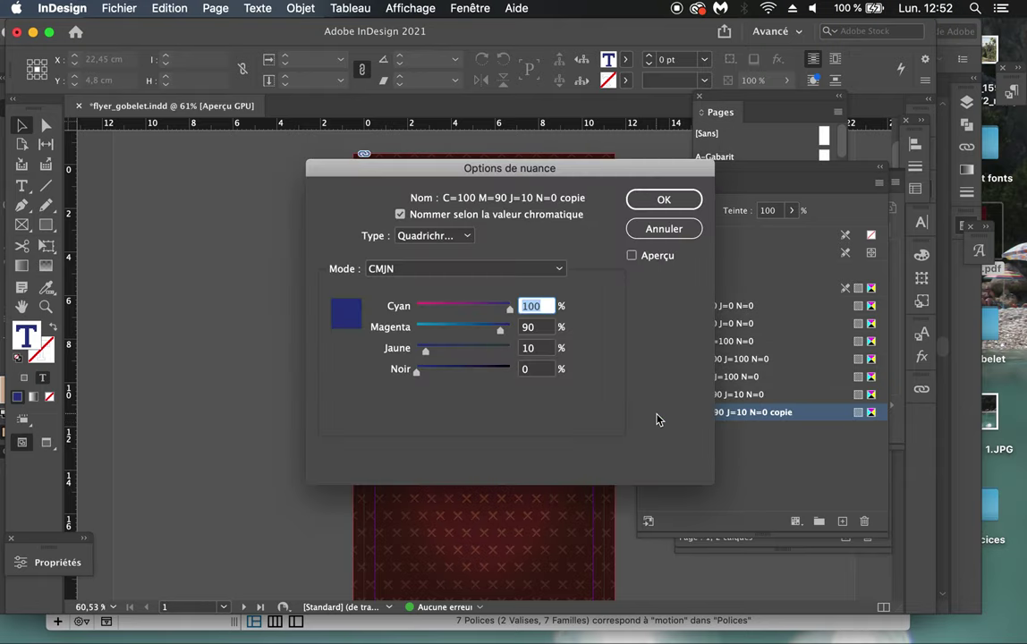
{"action": "left_click_drag", "start_coordinate": [548, 168], "coordinate": [455, 149]}
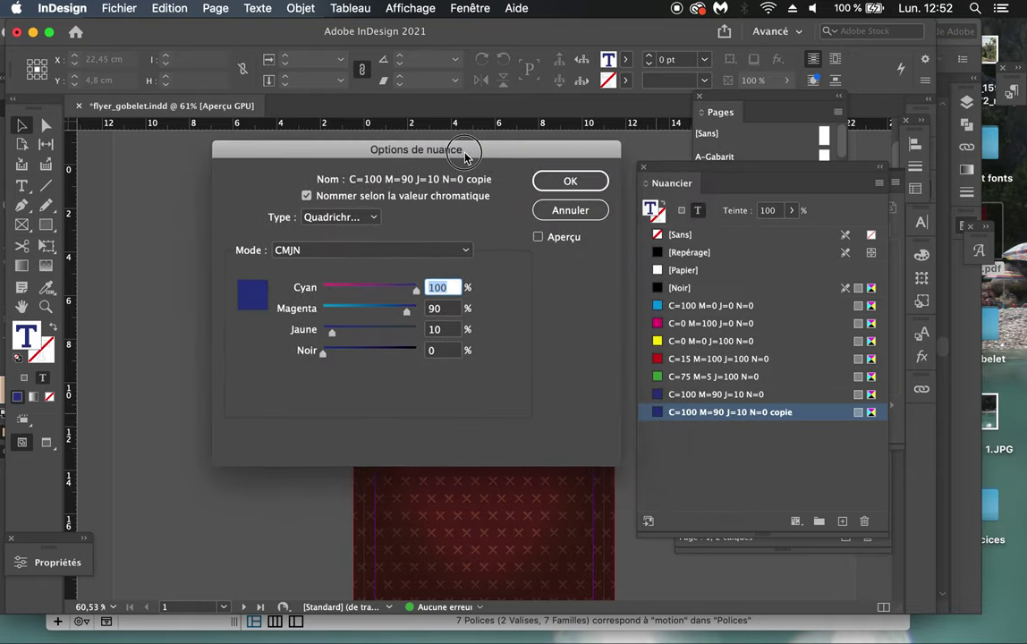
{"action": "left_click", "coordinate": [571, 209]}
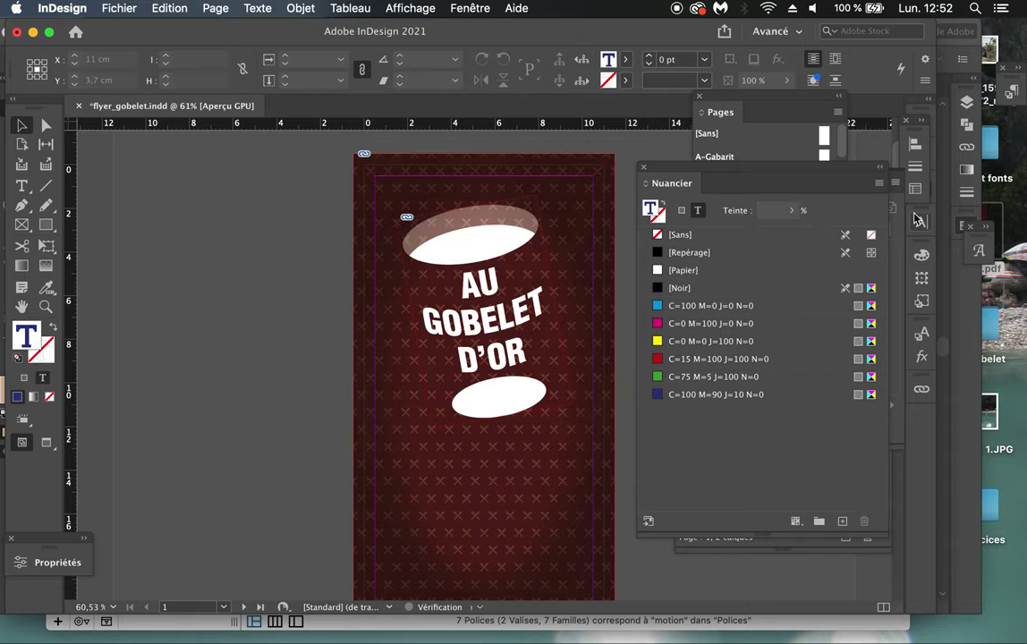
Step: Start a Nouvelle couleur swatch prefilled with C=100 M=90 J=10 N=0
{"action": "left_click", "coordinate": [879, 183]}
{"action": "left_click", "coordinate": [852, 191]}
{"action": "left_click_drag", "start_coordinate": [614, 163], "coordinate": [512, 170]}
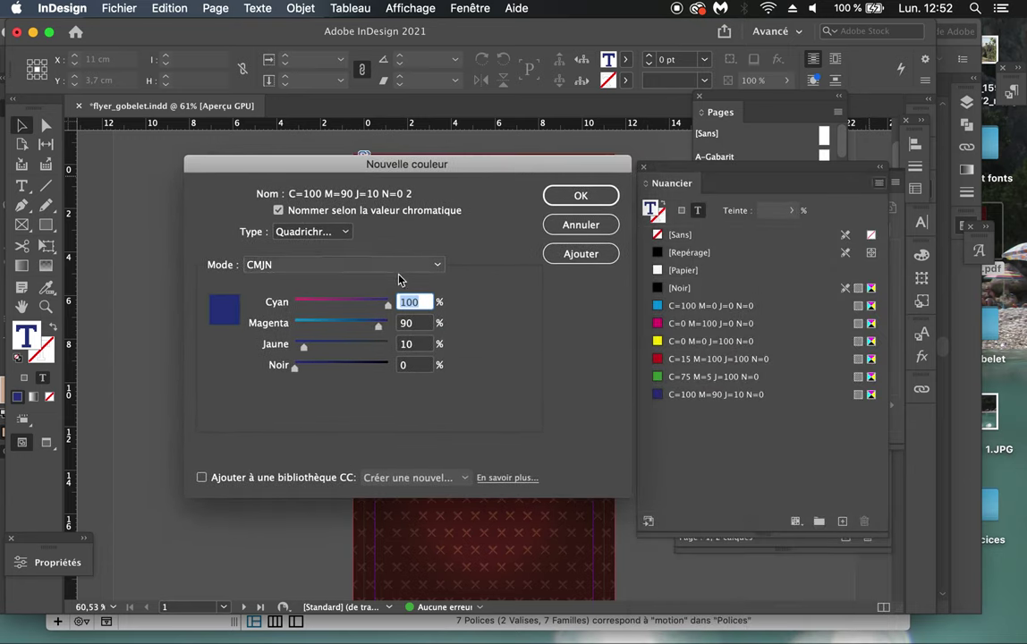
Step: Define the new colour as C=0 M=20 J=30 and name the swatch 'beige'
{"action": "type", "text": "0"}
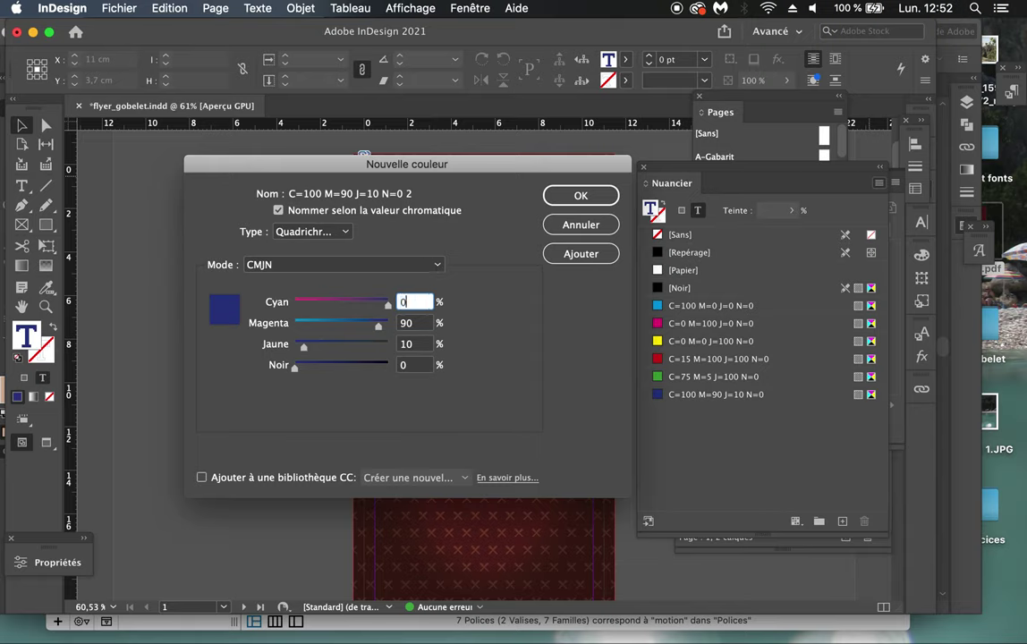
{"action": "key", "text": "Tab"}
{"action": "type", "text": "2"}
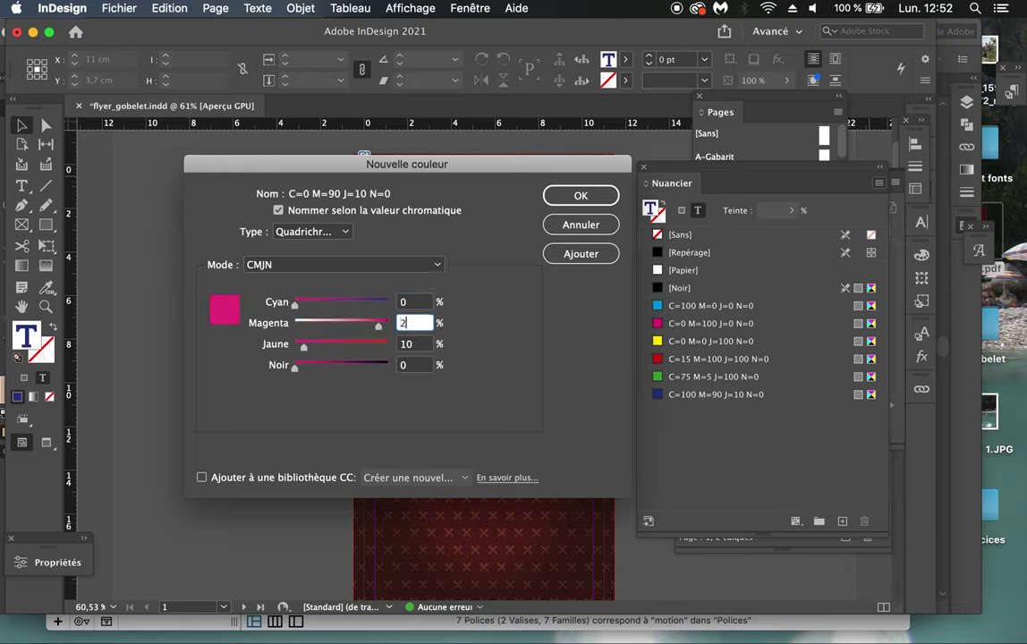
{"action": "key", "text": "Tab"}
{"action": "type", "text": "3"}
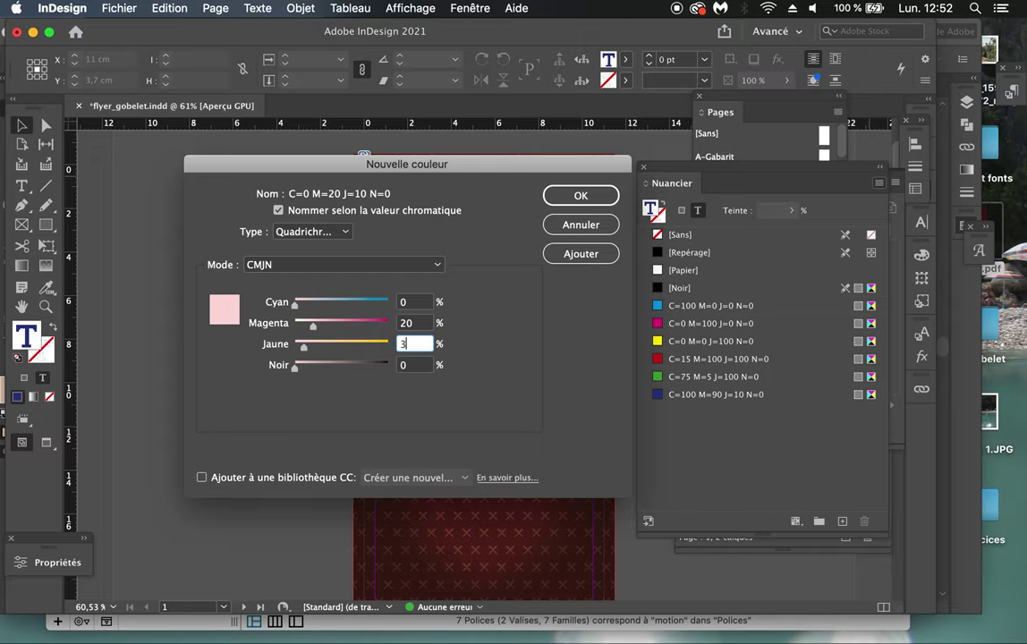
{"action": "left_click", "coordinate": [412, 366]}
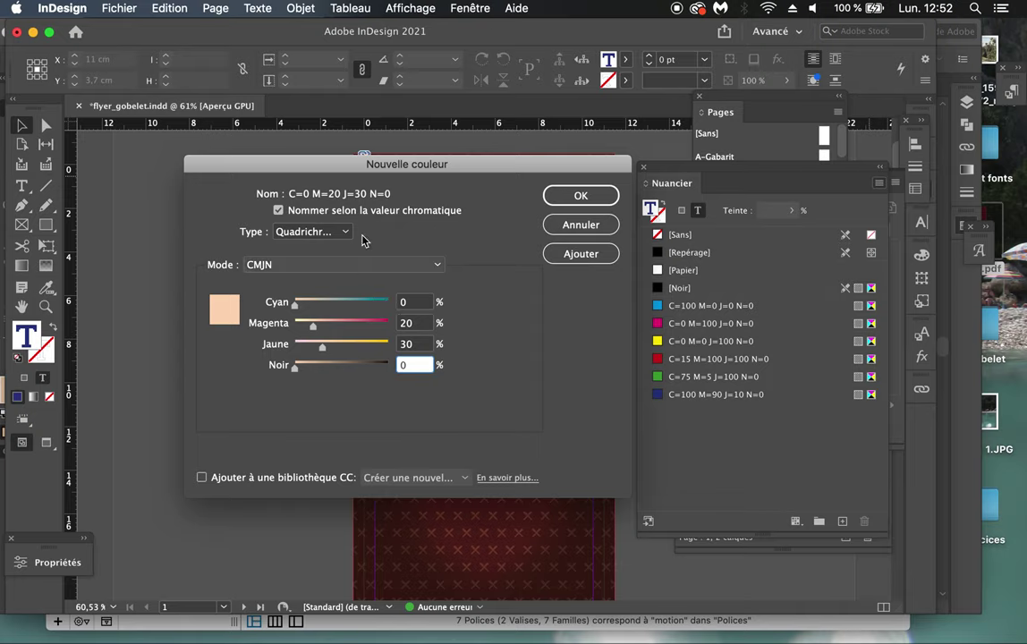
{"action": "left_click", "coordinate": [330, 217]}
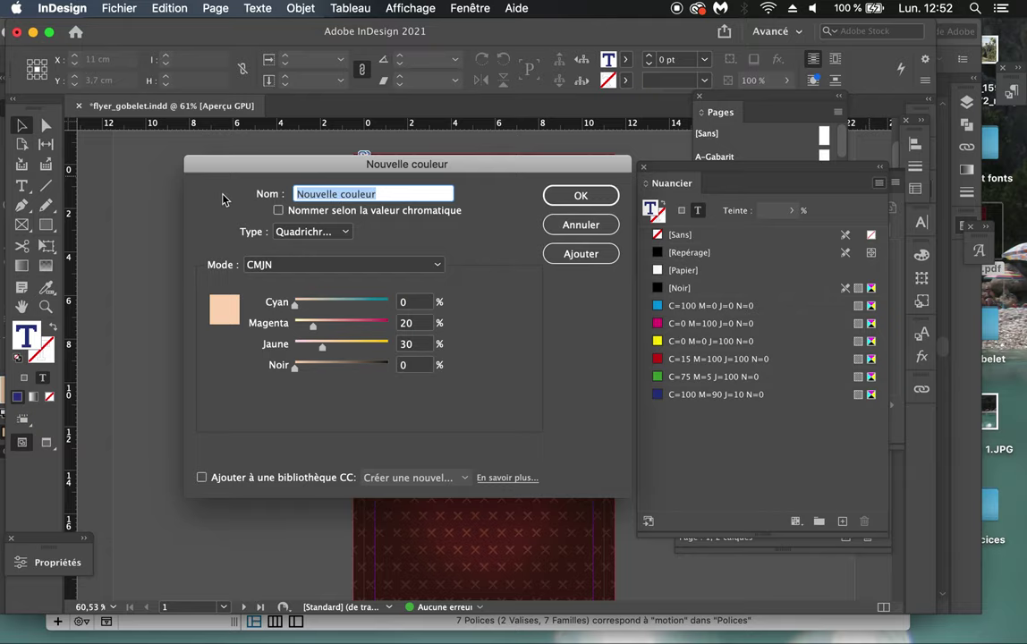
{"action": "type", "text": "beige"}
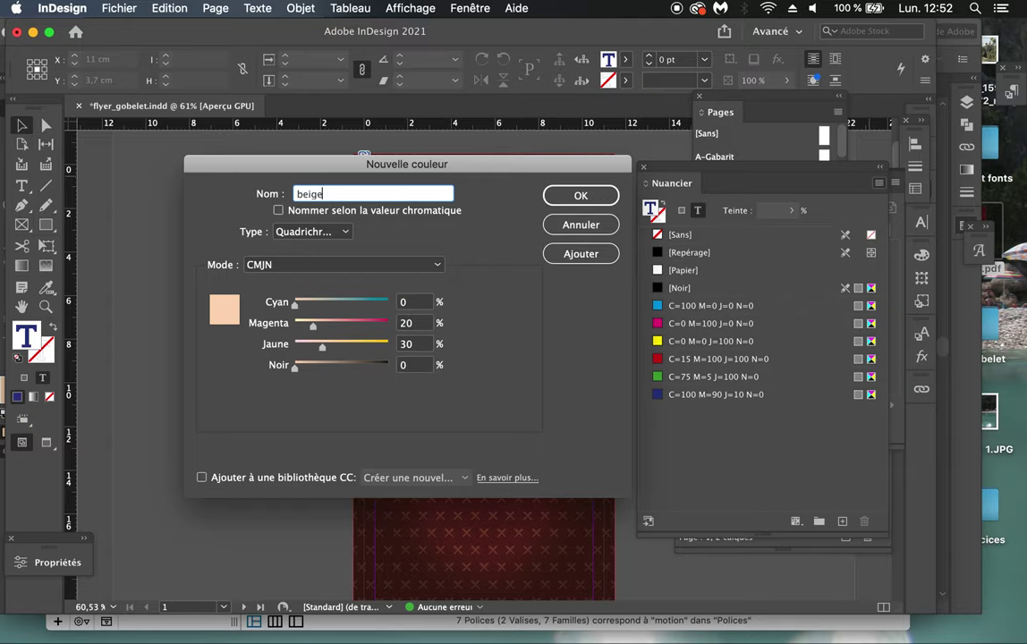
{"action": "key", "text": "Return"}
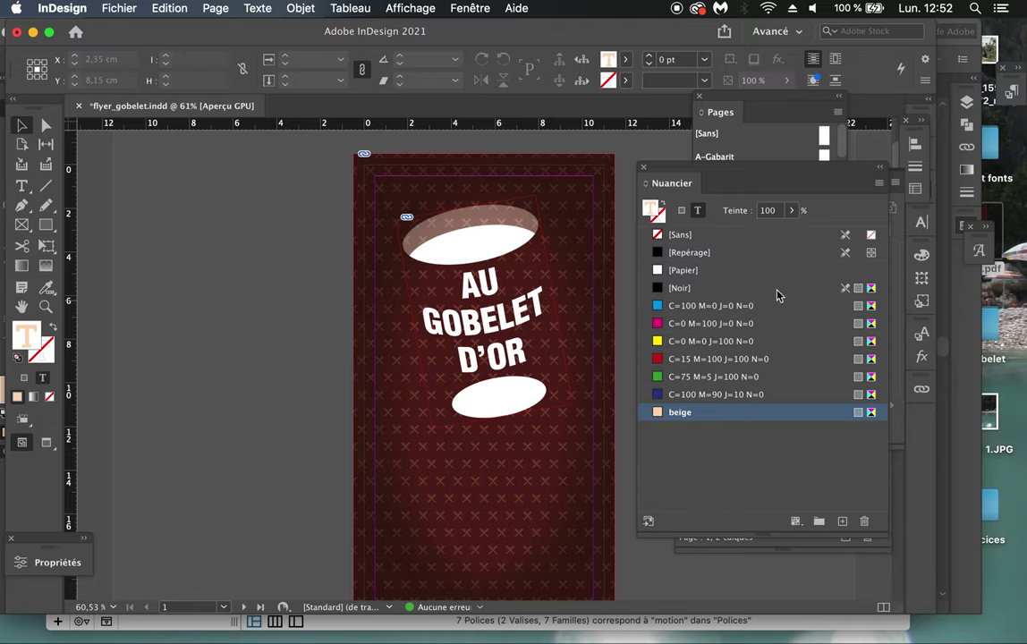
Step: Select all unused swatches and set the text fill colour to beige
{"action": "left_click", "coordinate": [880, 184]}
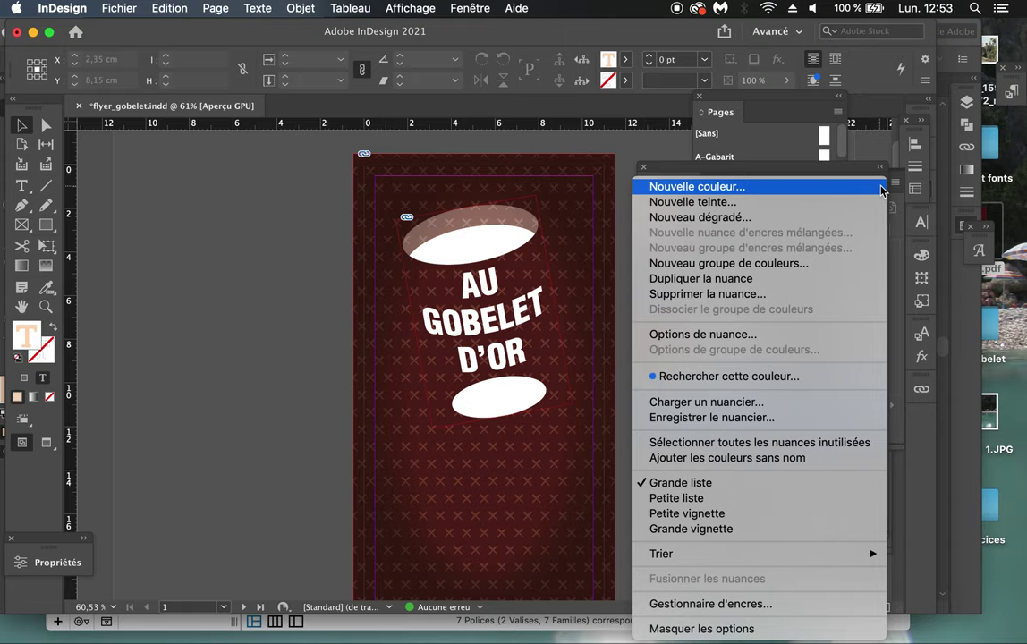
{"action": "left_click", "coordinate": [810, 444]}
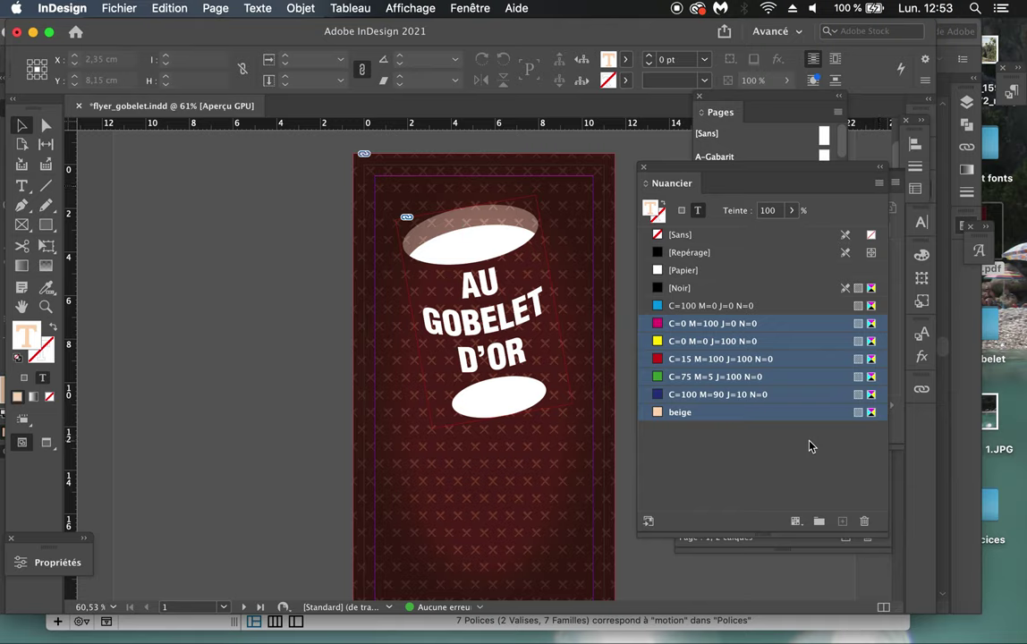
{"action": "left_click", "coordinate": [707, 305]}
{"action": "left_click", "coordinate": [703, 417]}
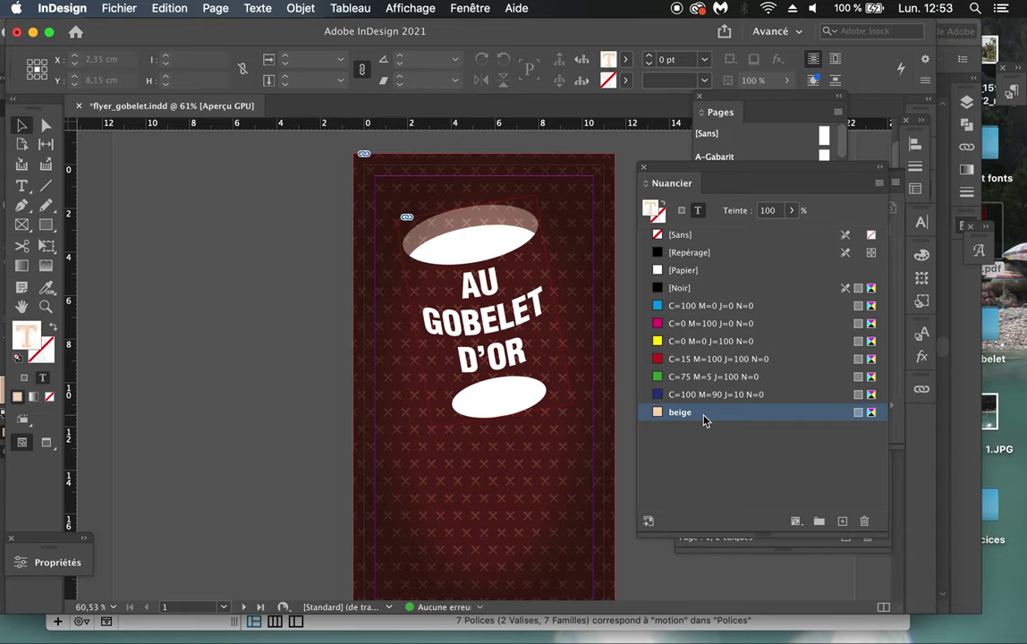
{"action": "left_click", "coordinate": [21, 186]}
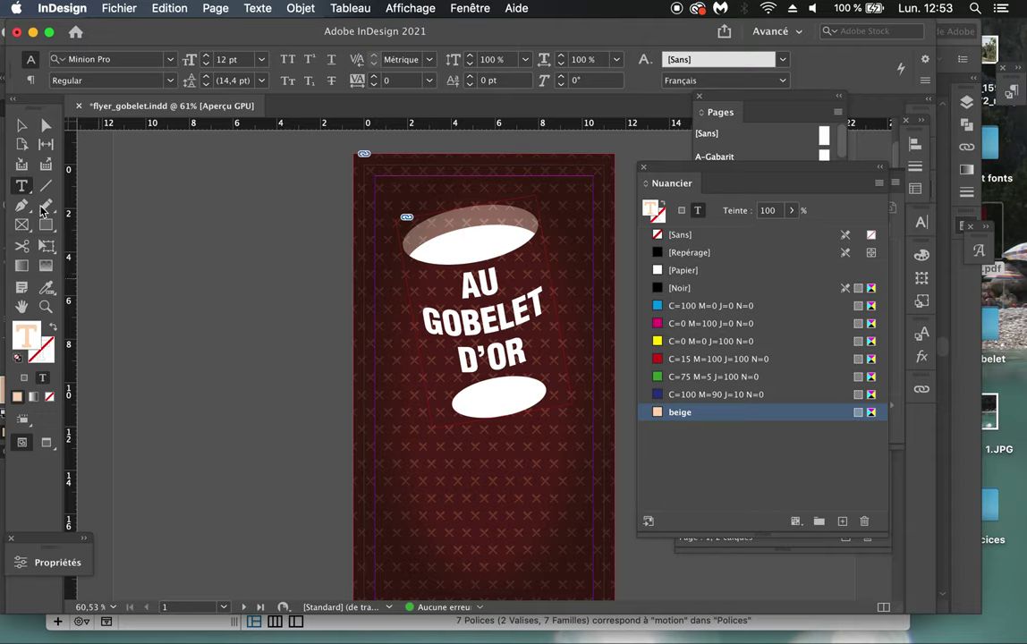
Step: Draw a text frame below the lower white oval and type 'Près de chez vous !'
{"action": "scroll", "coordinate": [179, 314], "scroll_direction": "down", "scroll_amount": 2}
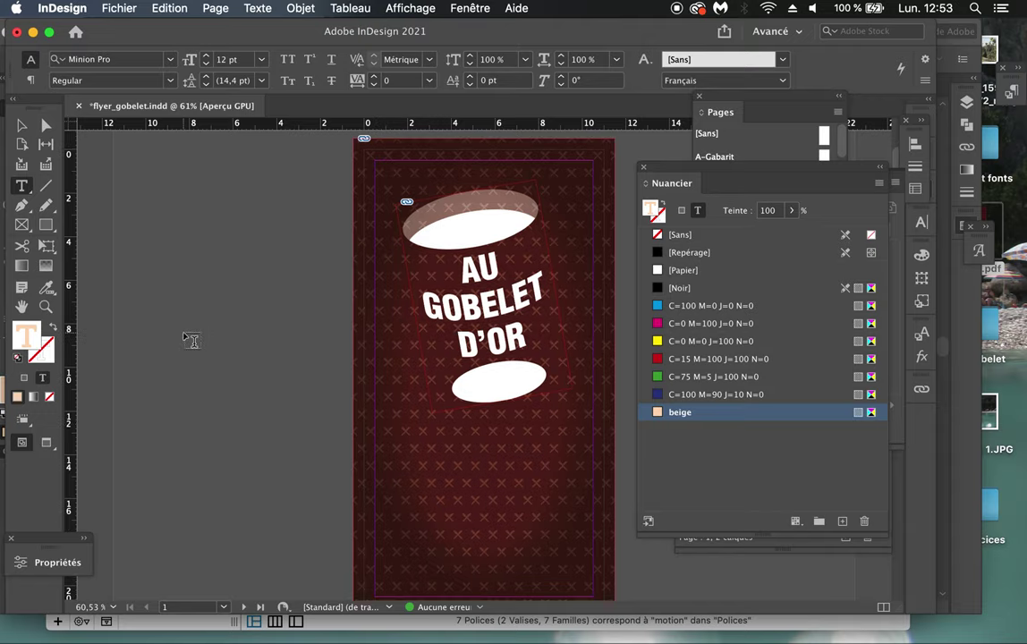
{"action": "left_click_drag", "start_coordinate": [382, 430], "coordinate": [596, 500]}
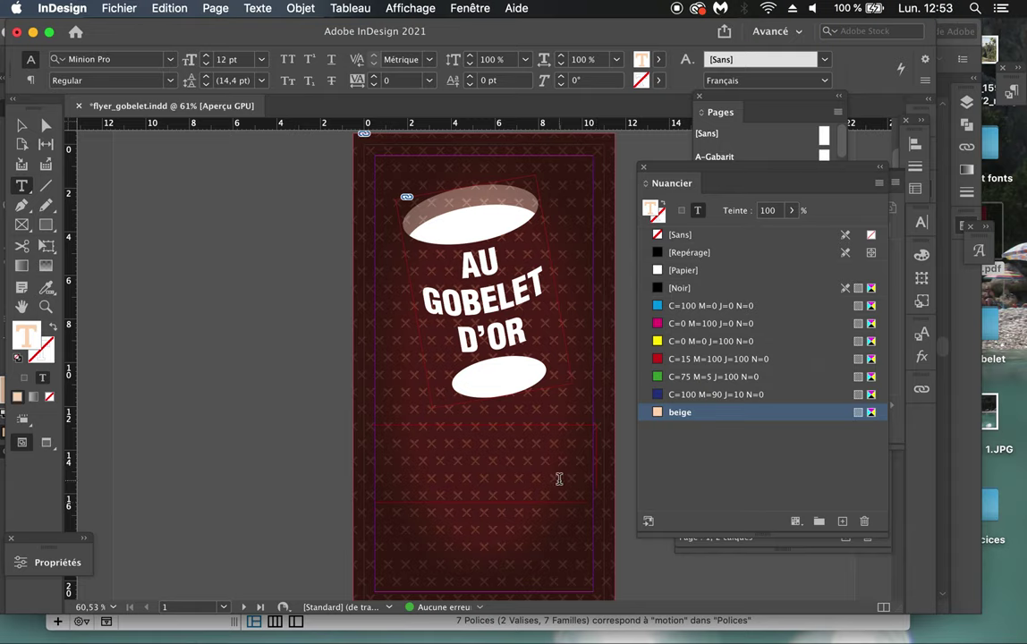
{"action": "type", "text": "Près de chez vous !"}
Step: Centre-align the tagline 'Près de chez vous !' in its frame
{"action": "left_click_drag", "start_coordinate": [453, 432], "coordinate": [367, 420]}
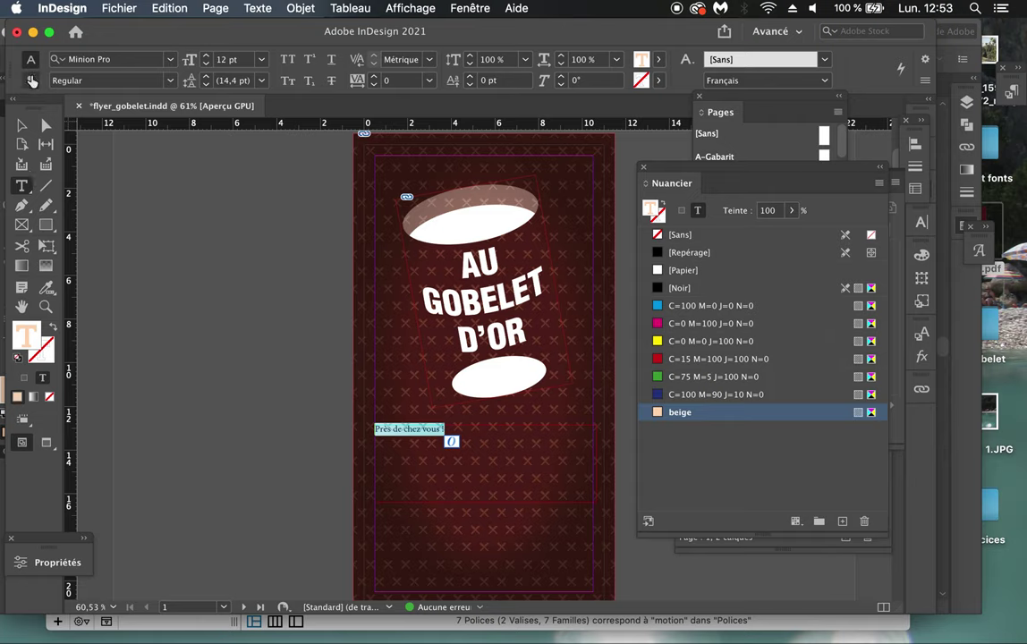
{"action": "left_click", "coordinate": [31, 82]}
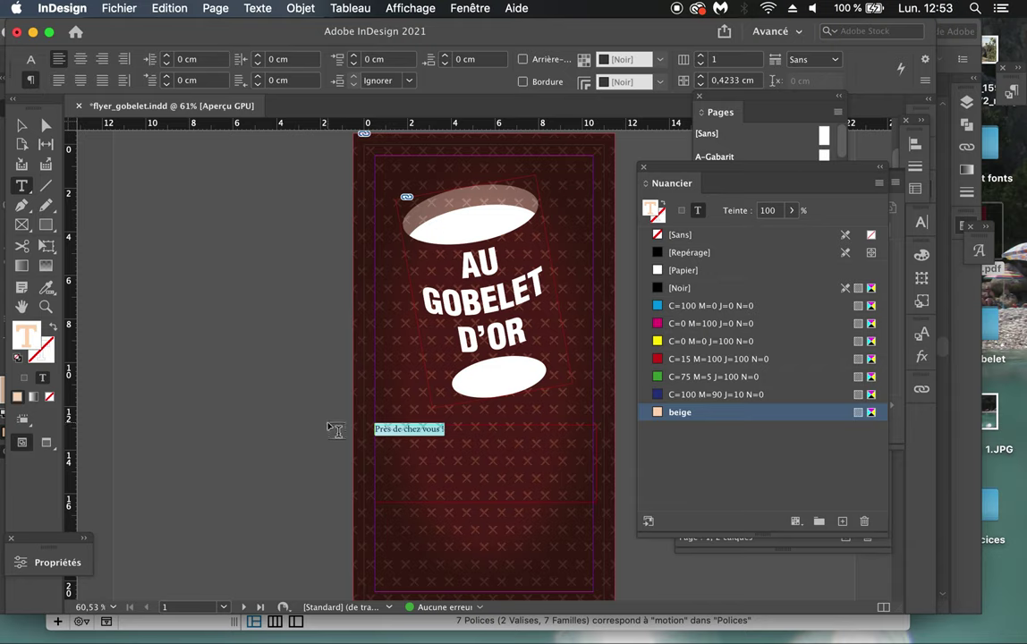
{"action": "left_click_drag", "start_coordinate": [435, 447], "coordinate": [393, 412]}
{"action": "left_click", "coordinate": [81, 59]}
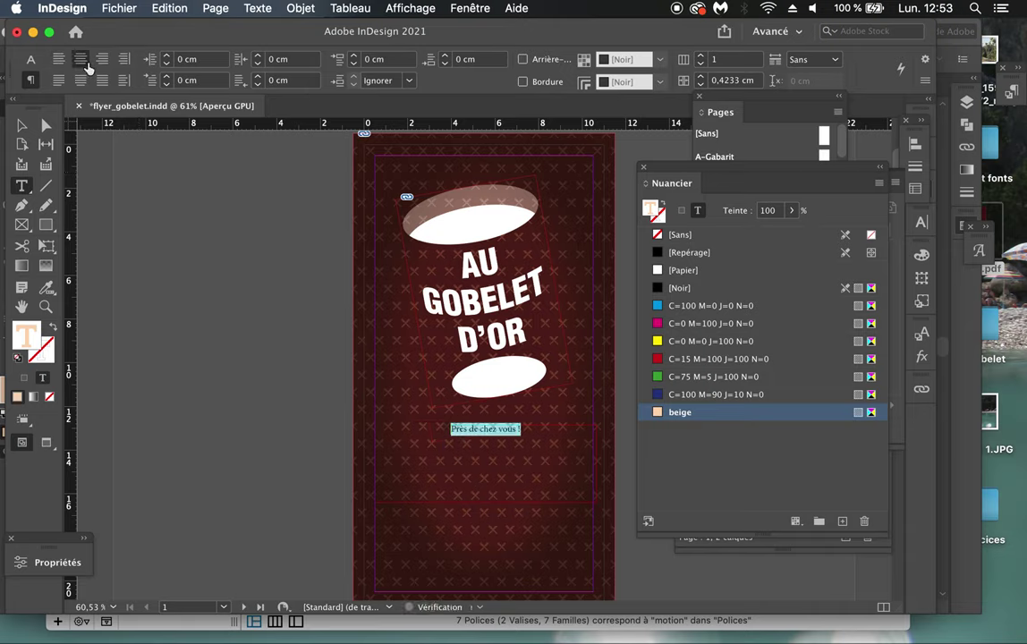
{"action": "left_click", "coordinate": [102, 59]}
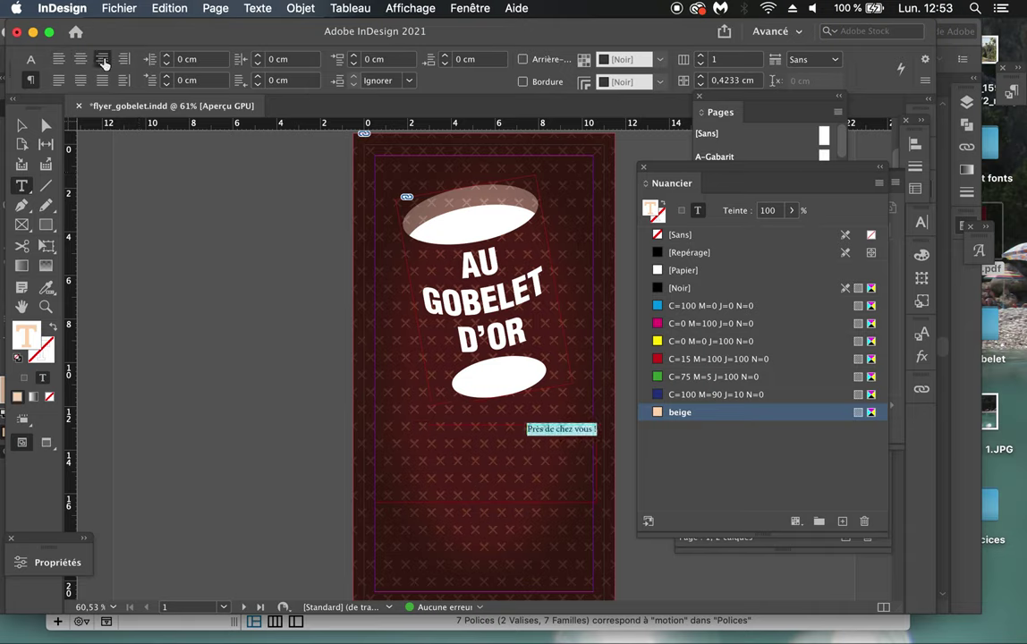
{"action": "left_click", "coordinate": [80, 59]}
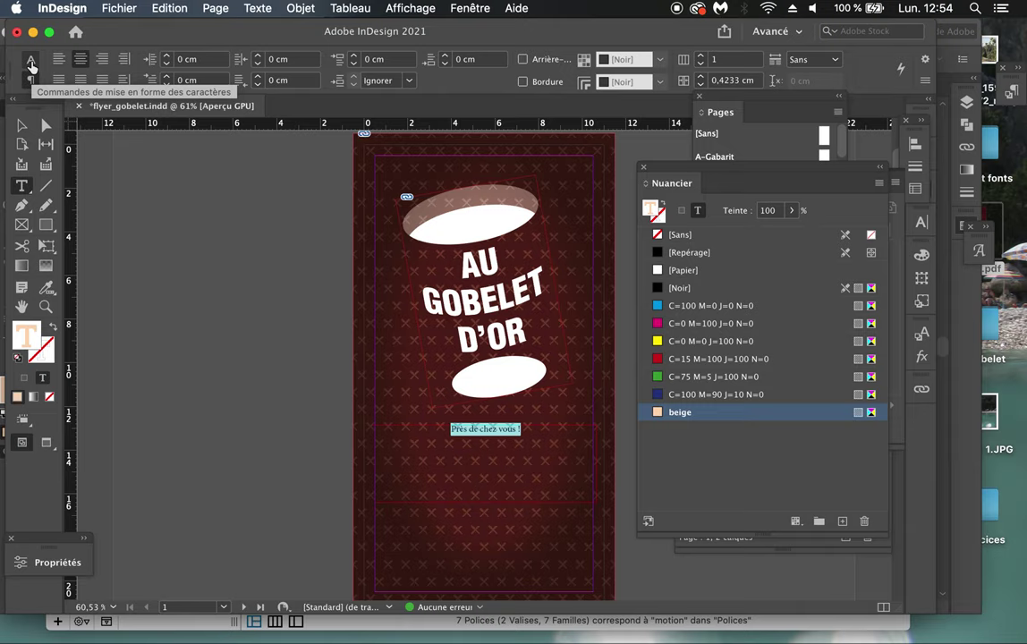
Step: Raise the tagline's font size to 29 pt
{"action": "left_click", "coordinate": [30, 64]}
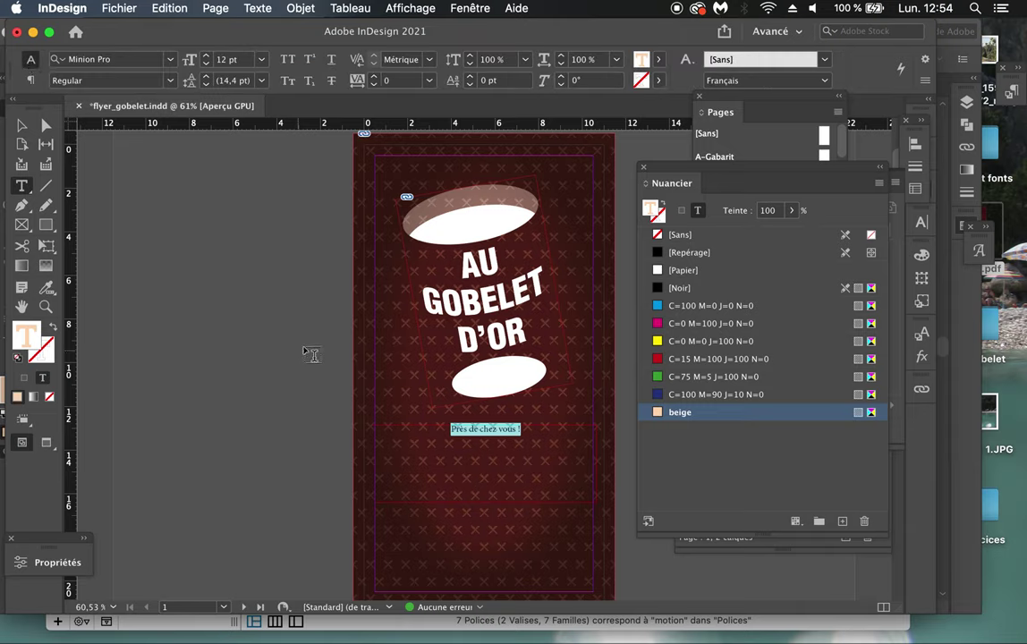
{"action": "left_click", "coordinate": [206, 56]}
{"action": "left_click", "coordinate": [206, 56]}
{"action": "left_click", "coordinate": [206, 56]}
{"action": "left_click", "coordinate": [206, 56]}
{"action": "left_click", "coordinate": [205, 55]}
{"action": "left_click", "coordinate": [207, 56]}
{"action": "left_click", "coordinate": [207, 57]}
{"action": "left_click", "coordinate": [207, 57]}
{"action": "left_click", "coordinate": [207, 56]}
{"action": "left_click", "coordinate": [206, 57]}
{"action": "left_click", "coordinate": [207, 57]}
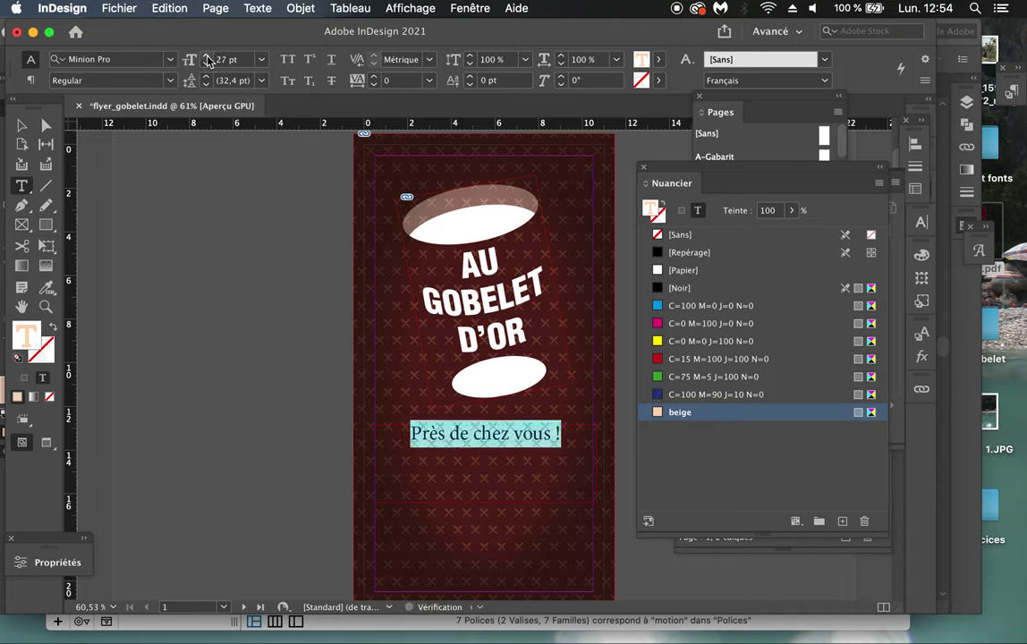
{"action": "left_click", "coordinate": [207, 57]}
{"action": "left_click", "coordinate": [207, 57]}
{"action": "left_click", "coordinate": [206, 57]}
{"action": "left_click", "coordinate": [206, 56]}
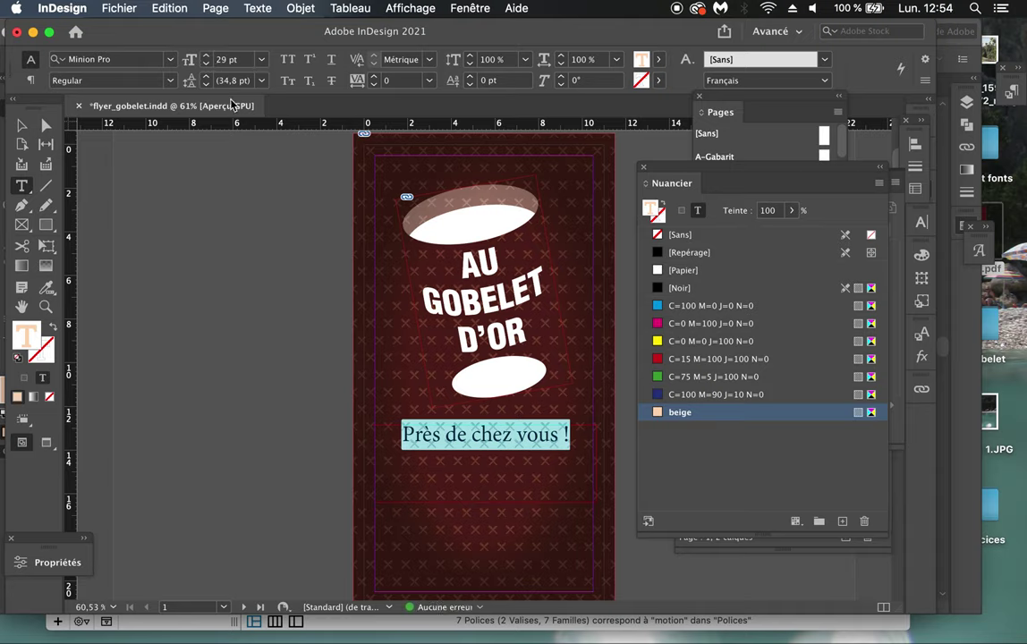
{"action": "left_click", "coordinate": [528, 454]}
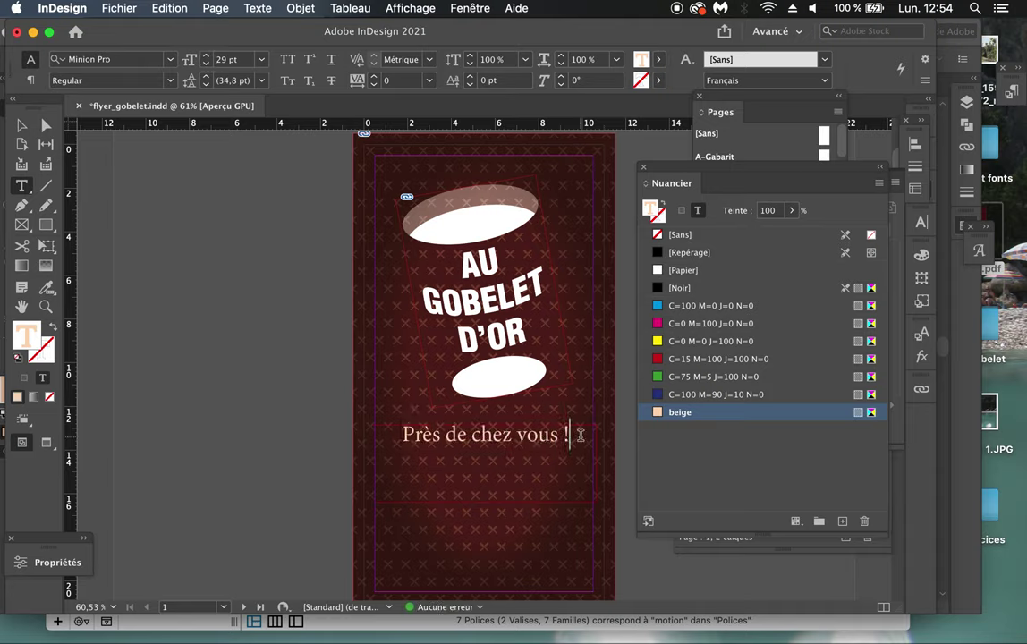
Step: Add a test line 'lknlkn' and set the leading to 41 pt
{"action": "key", "text": "Return"}
{"action": "type", "text": "lknlkn"}
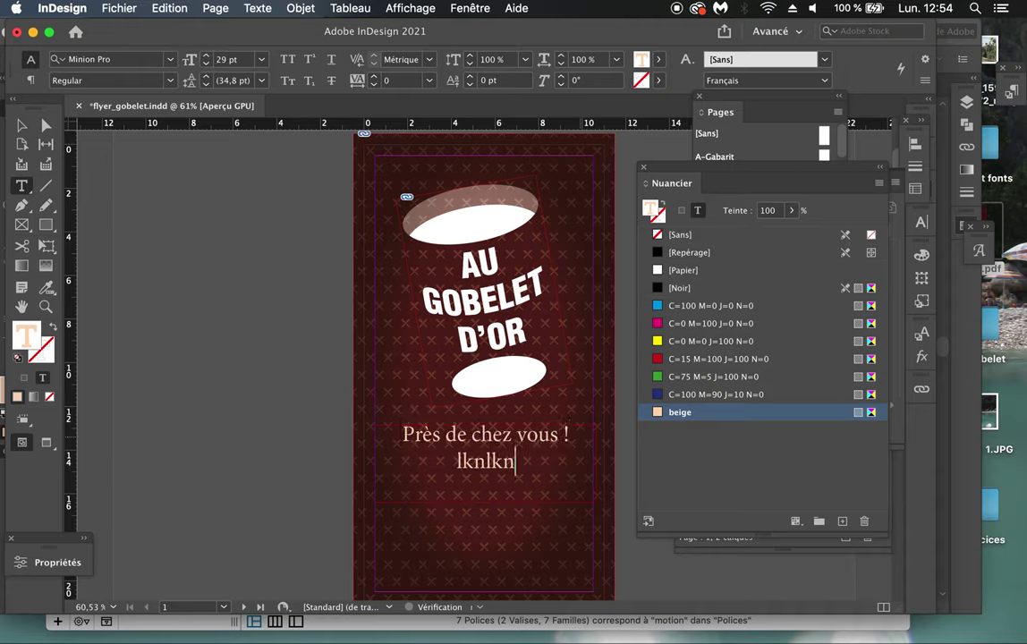
{"action": "left_click_drag", "start_coordinate": [532, 461], "coordinate": [333, 428]}
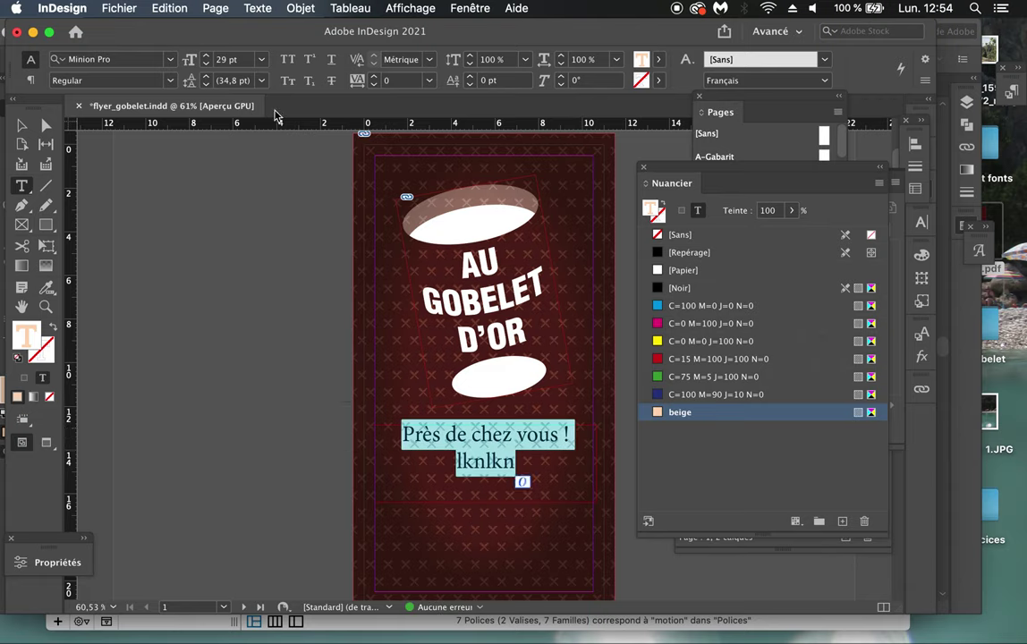
{"action": "left_click", "coordinate": [205, 77]}
{"action": "left_click", "coordinate": [206, 77]}
{"action": "left_click", "coordinate": [205, 77]}
{"action": "left_click", "coordinate": [206, 77]}
{"action": "left_click", "coordinate": [206, 77]}
{"action": "left_click", "coordinate": [206, 77]}
{"action": "left_click", "coordinate": [206, 77]}
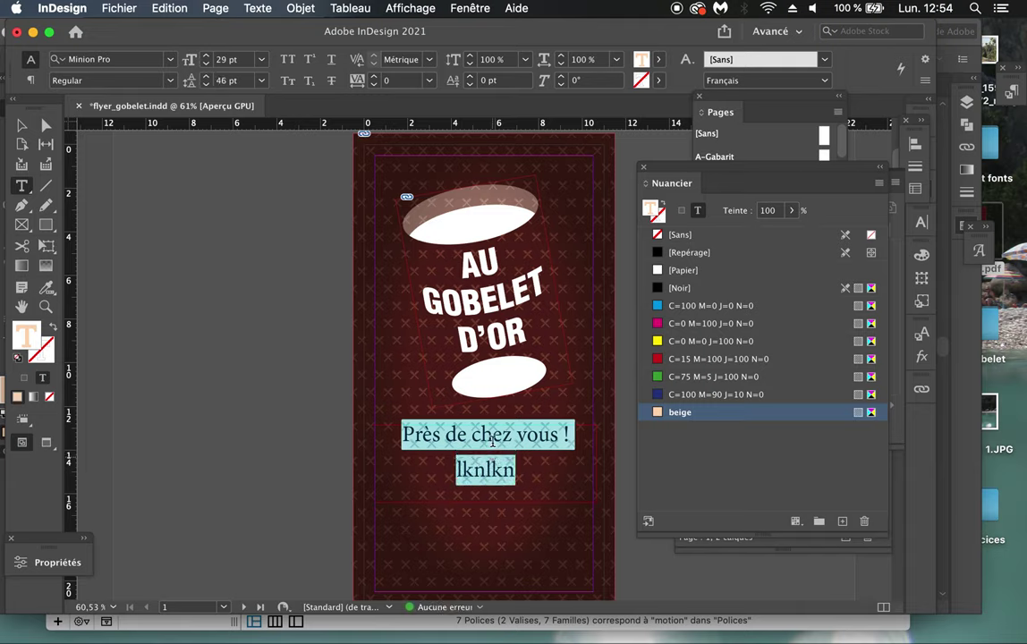
{"action": "left_click", "coordinate": [206, 85]}
{"action": "left_click", "coordinate": [206, 84]}
{"action": "left_click", "coordinate": [205, 84]}
{"action": "left_click", "coordinate": [205, 84]}
{"action": "left_click", "coordinate": [205, 84]}
{"action": "left_click", "coordinate": [522, 466]}
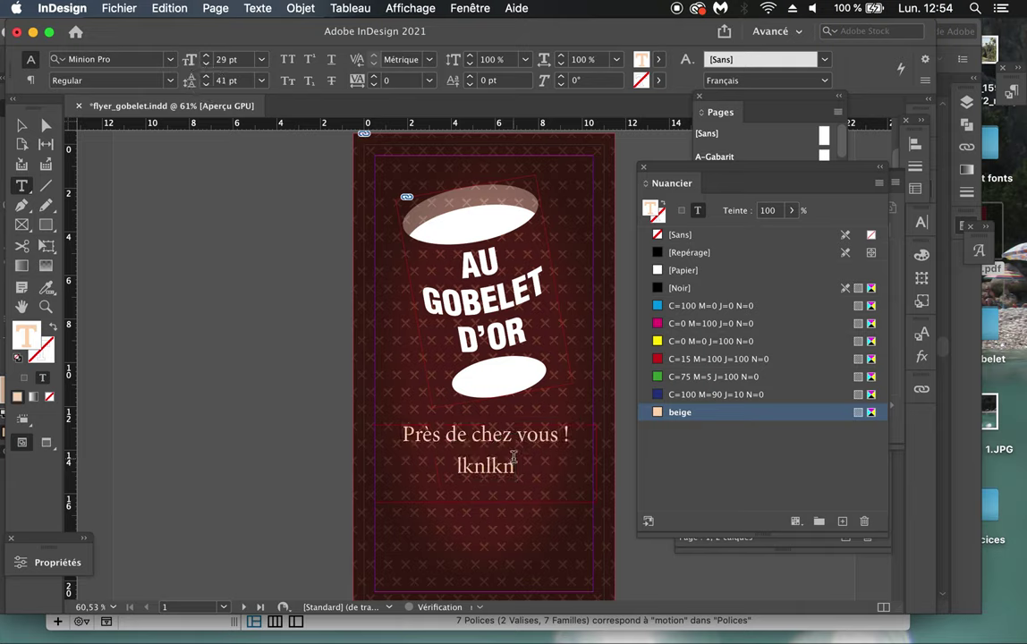
Step: Delete the test line 'lknlkn', leaving the tagline as one line
{"action": "left_click_drag", "start_coordinate": [521, 466], "coordinate": [383, 461]}
{"action": "key", "text": "BackSpace"}
{"action": "key", "text": "BackSpace"}
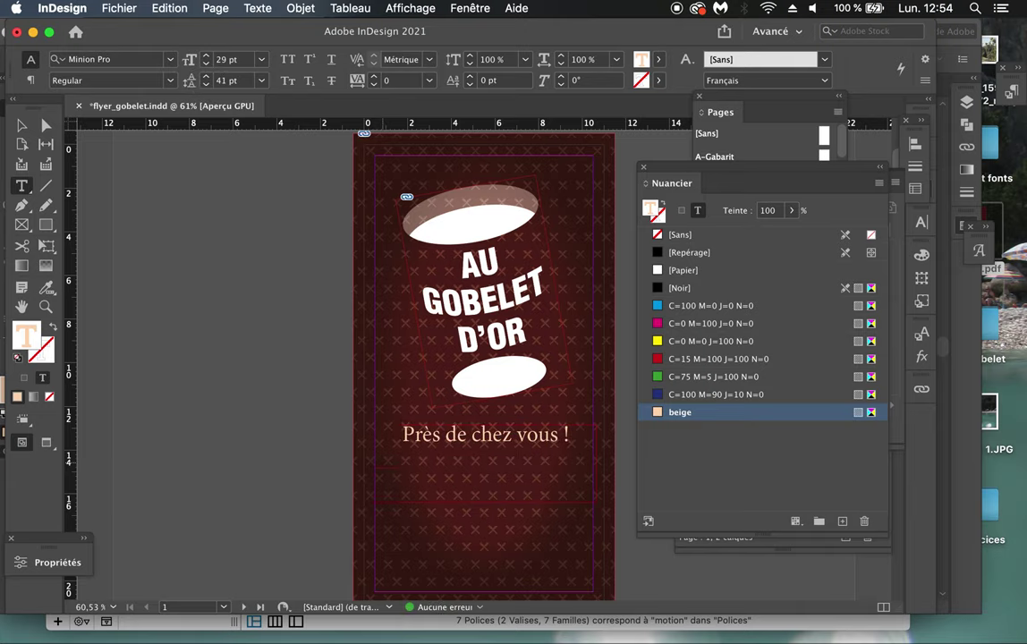
{"action": "left_click_drag", "start_coordinate": [581, 433], "coordinate": [407, 420]}
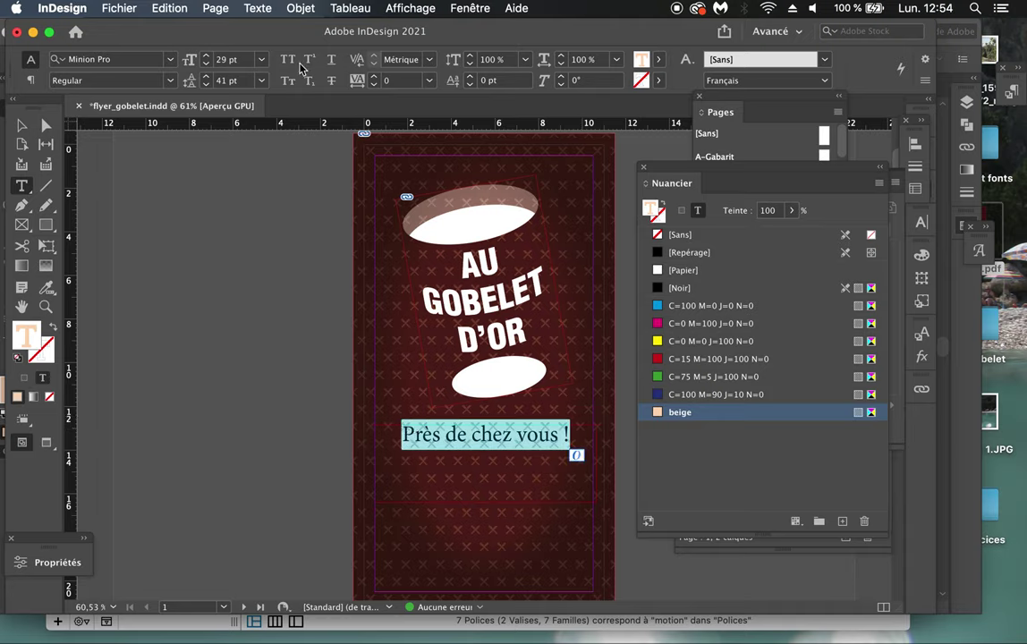
{"action": "left_click", "coordinate": [421, 435]}
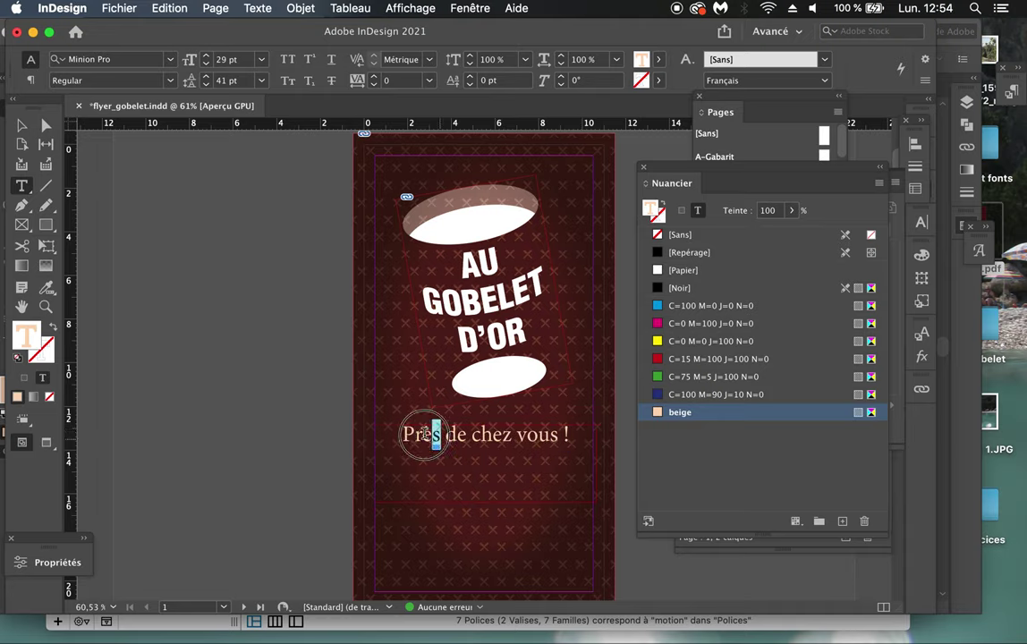
{"action": "double_click", "coordinate": [421, 435]}
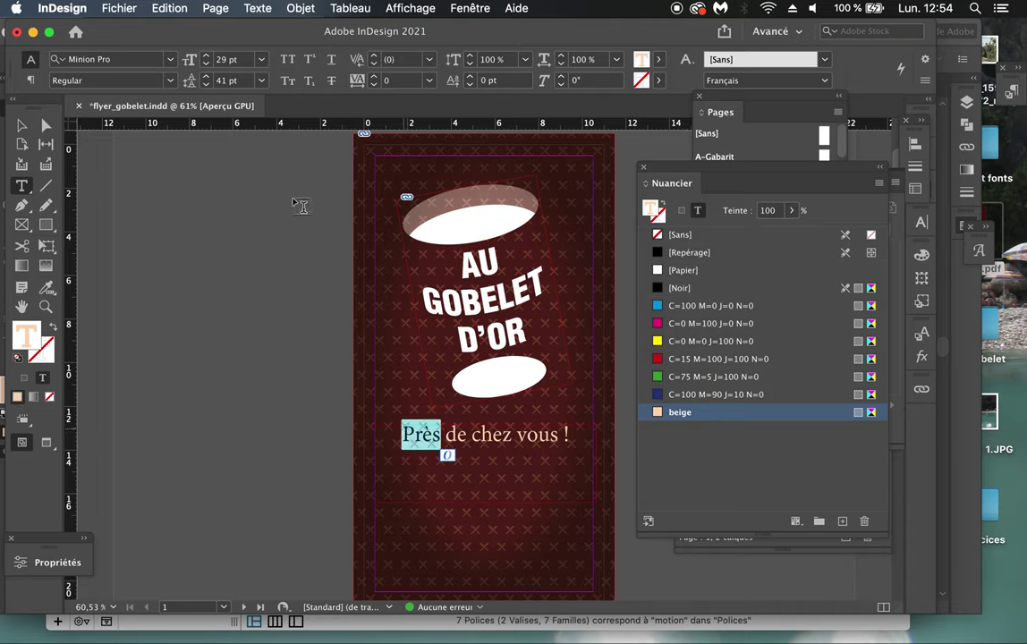
{"action": "left_click", "coordinate": [286, 61]}
{"action": "left_click", "coordinate": [287, 61]}
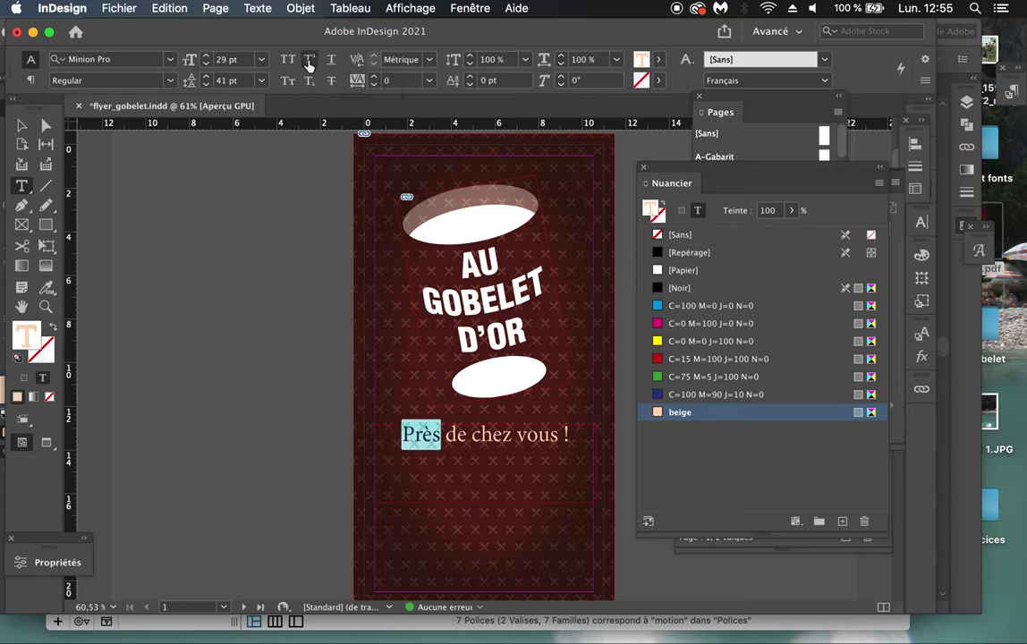
{"action": "left_click", "coordinate": [309, 65]}
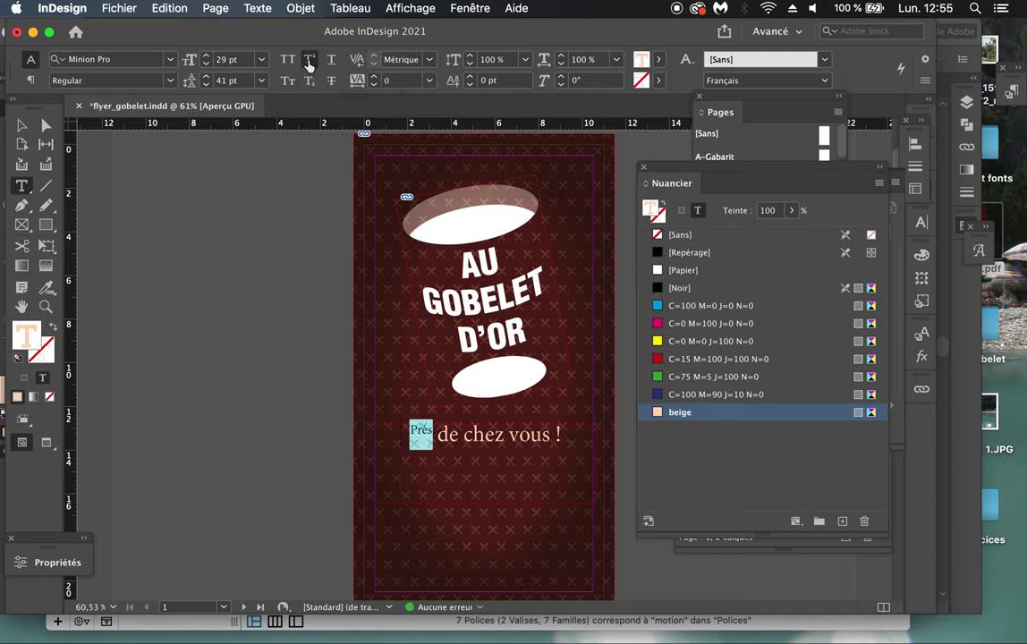
{"action": "left_click", "coordinate": [308, 65]}
{"action": "left_click", "coordinate": [332, 65]}
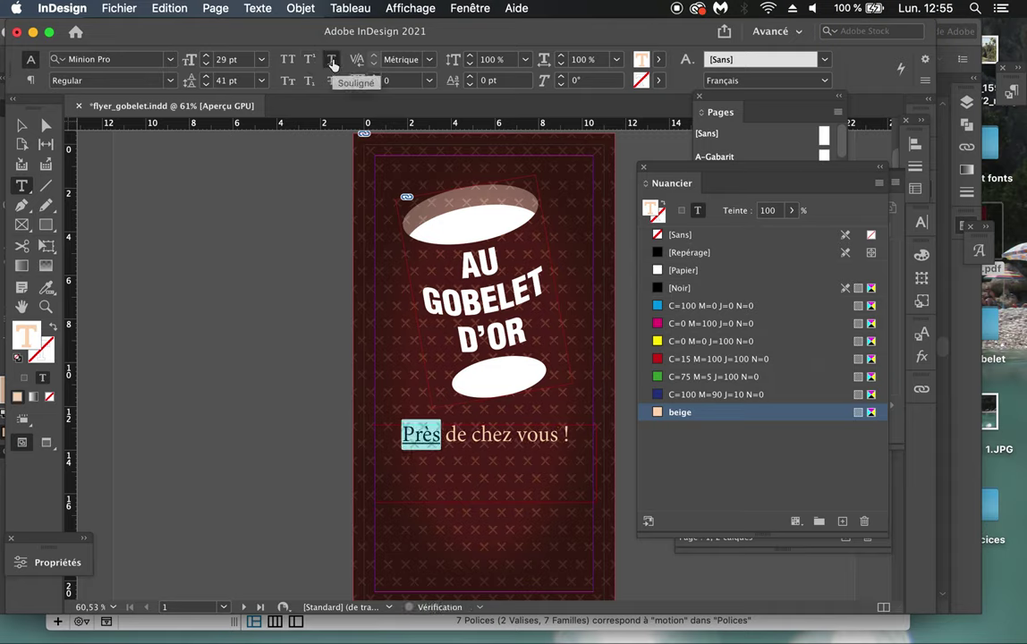
{"action": "left_click", "coordinate": [287, 81]}
{"action": "left_click", "coordinate": [287, 82]}
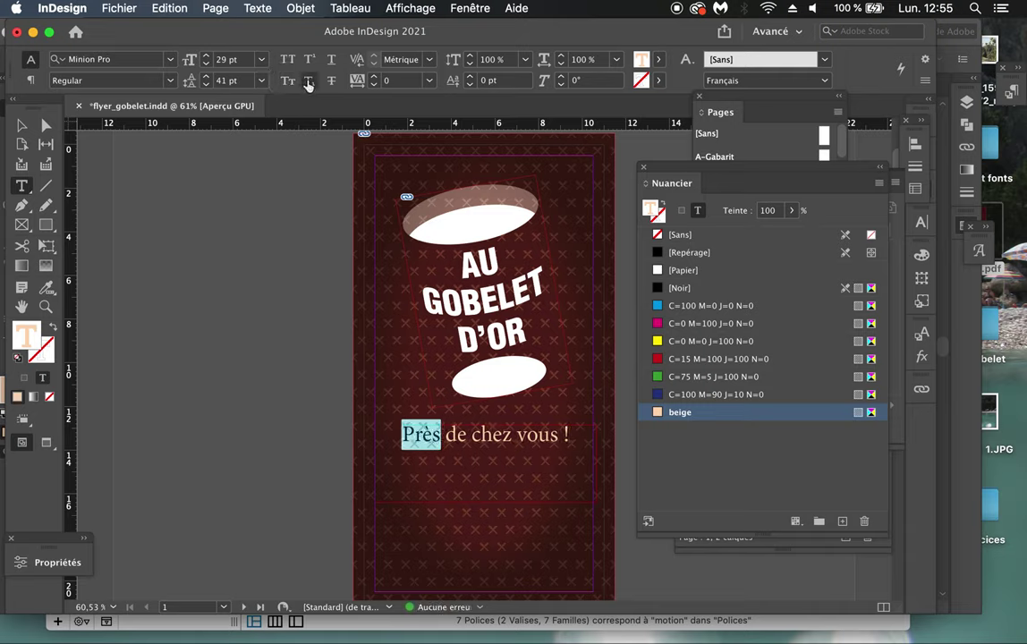
{"action": "left_click", "coordinate": [309, 81]}
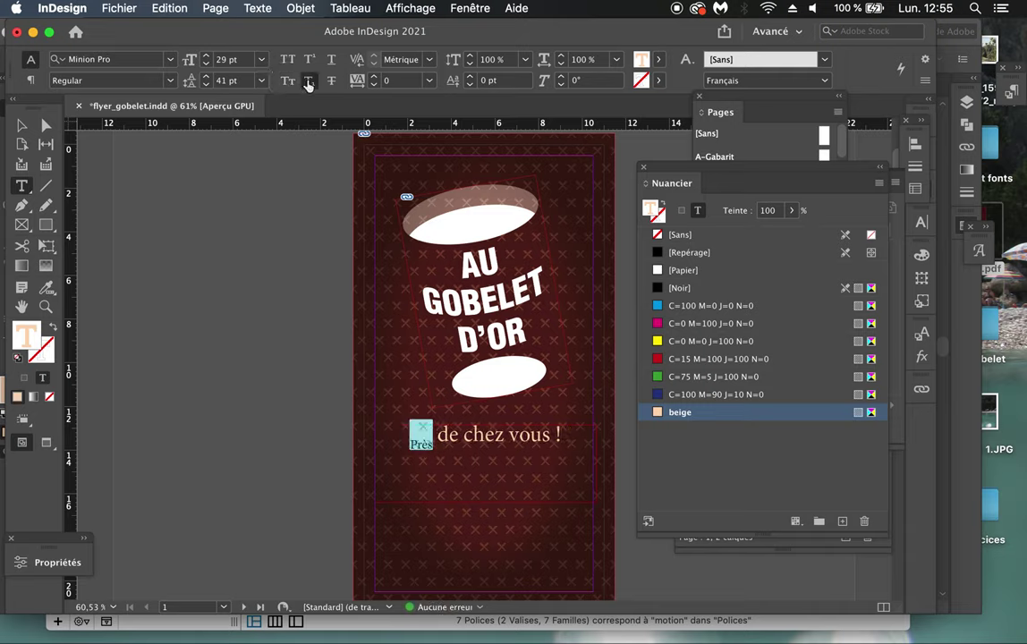
{"action": "left_click", "coordinate": [309, 82]}
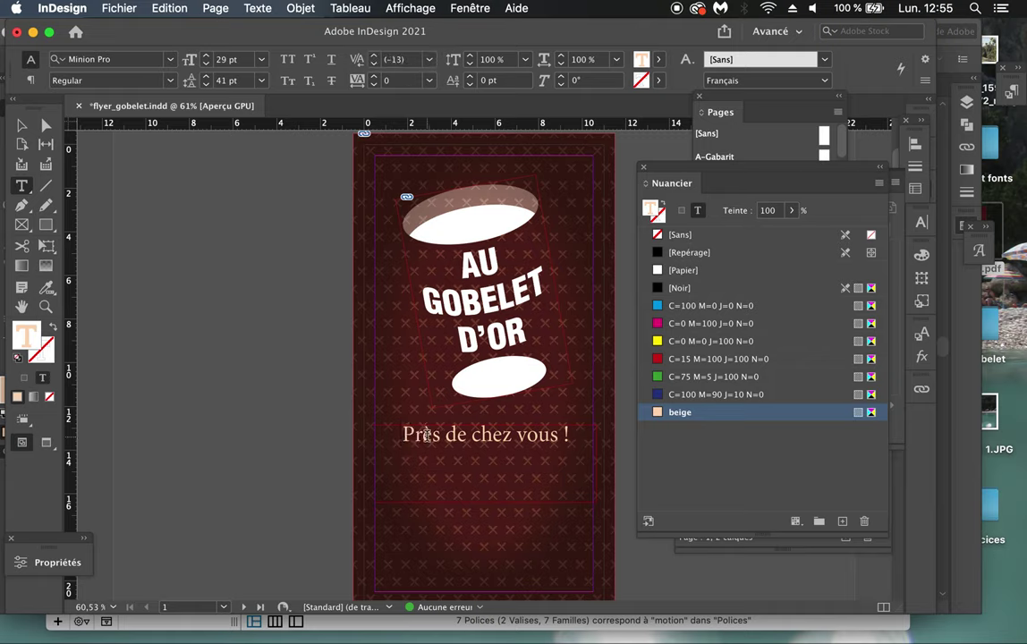
Step: Preview the exported fly_gob.pdf in Quick Look, then close the preview
{"action": "left_click_drag", "start_coordinate": [420, 435], "coordinate": [993, 214]}
{"action": "key", "text": "space"}
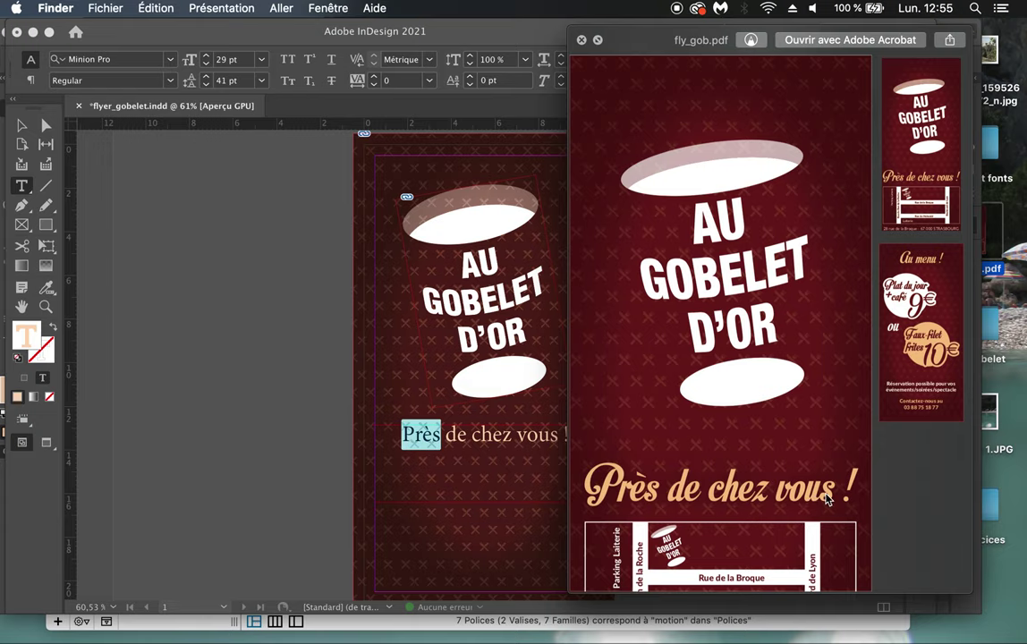
{"action": "key", "text": "space"}
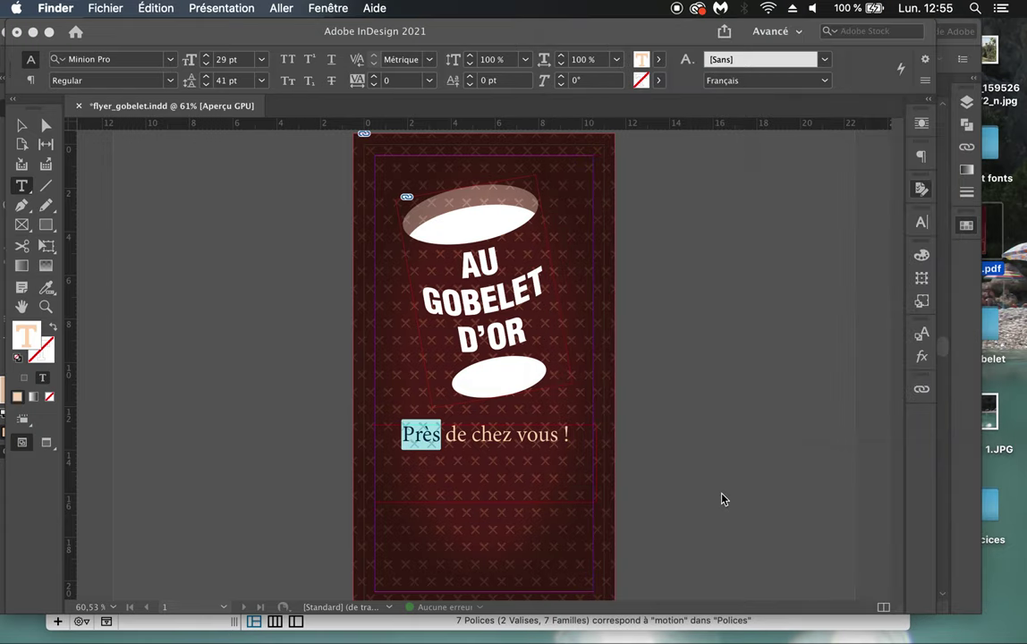
Step: Back in InDesign, confirm the tagline keeps Minion Pro and select its text frame
{"action": "left_click", "coordinate": [484, 458]}
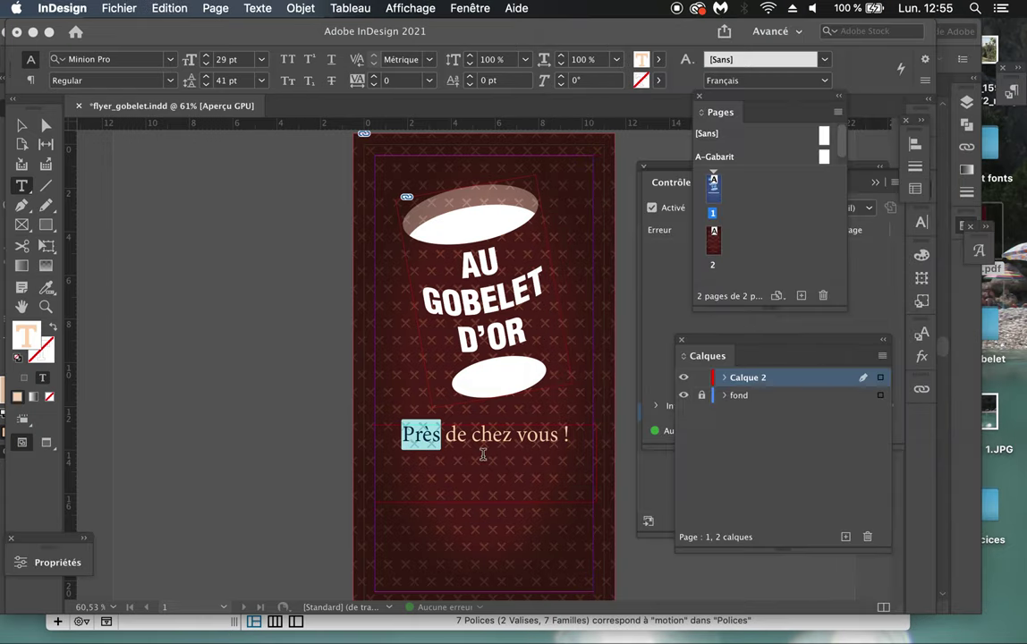
{"action": "left_click", "coordinate": [483, 448]}
{"action": "left_click", "coordinate": [516, 448]}
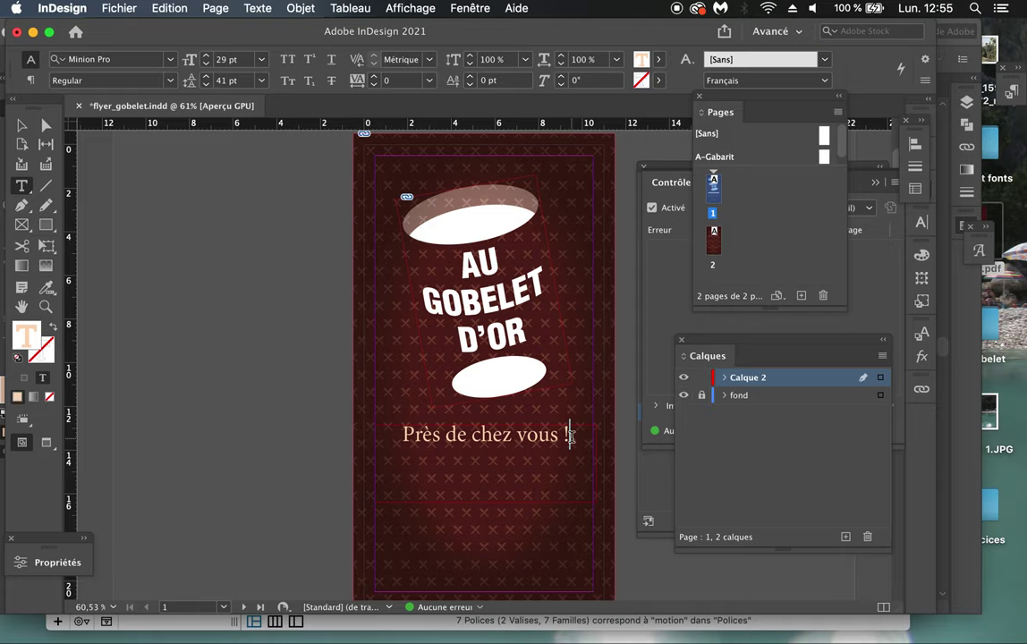
{"action": "left_click_drag", "start_coordinate": [572, 435], "coordinate": [396, 432]}
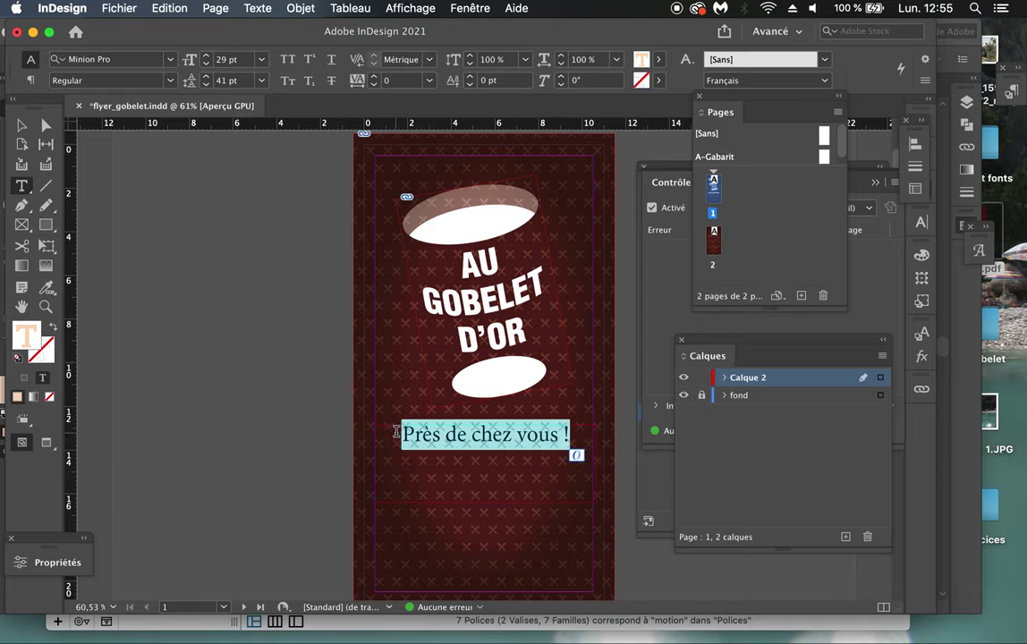
{"action": "left_click", "coordinate": [169, 60]}
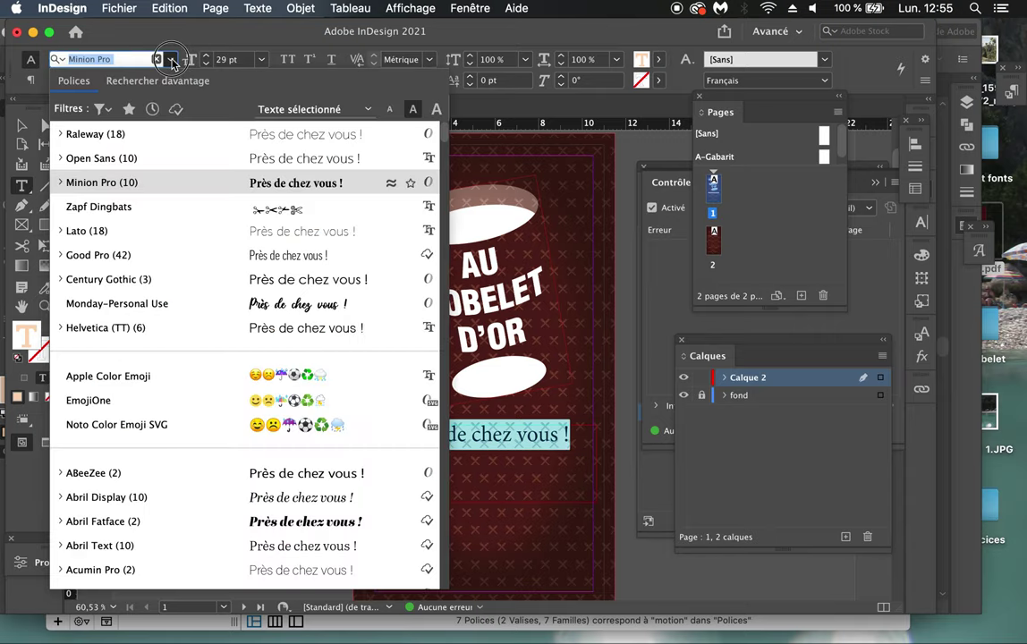
{"action": "left_click", "coordinate": [171, 60]}
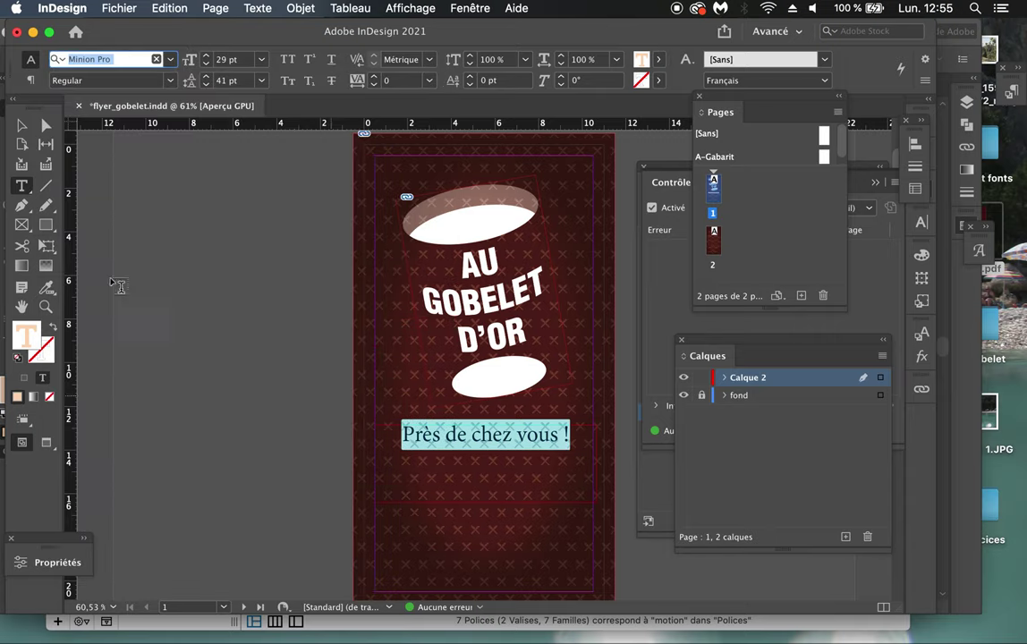
{"action": "left_click", "coordinate": [22, 125]}
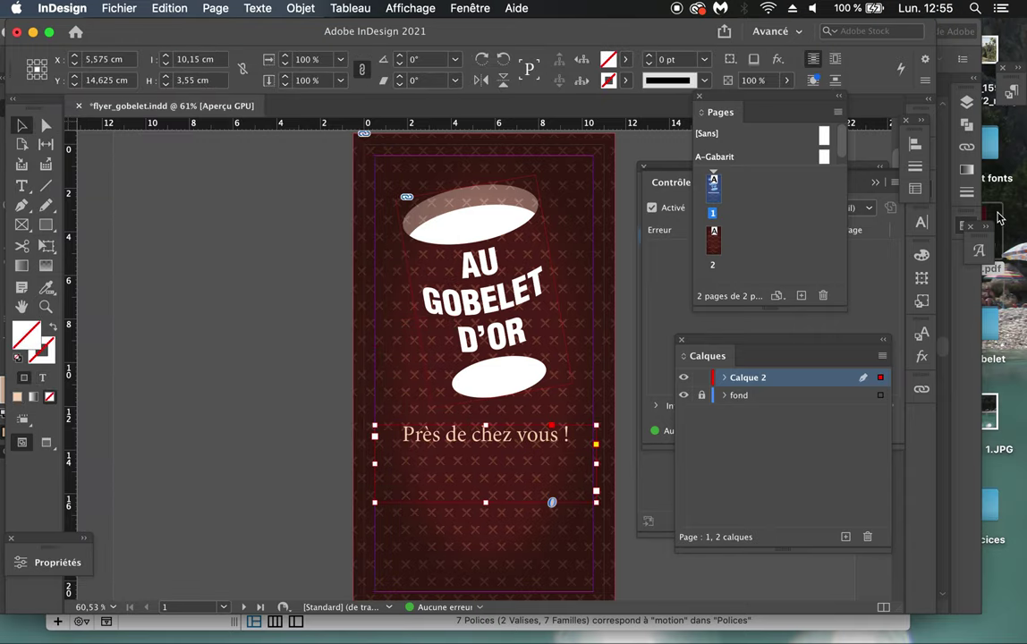
{"action": "left_click", "coordinate": [1020, 229]}
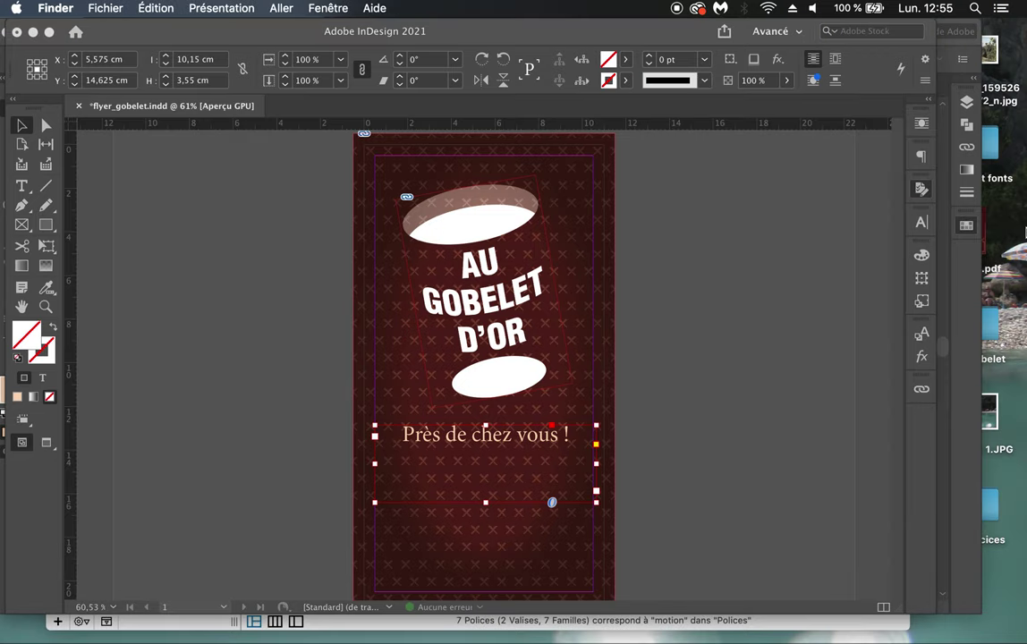
Step: In a new Finder window, open Bureau > Document fonts and select MotionPicture_PersonalUseOnly.ttf
{"action": "key", "text": "super+n"}
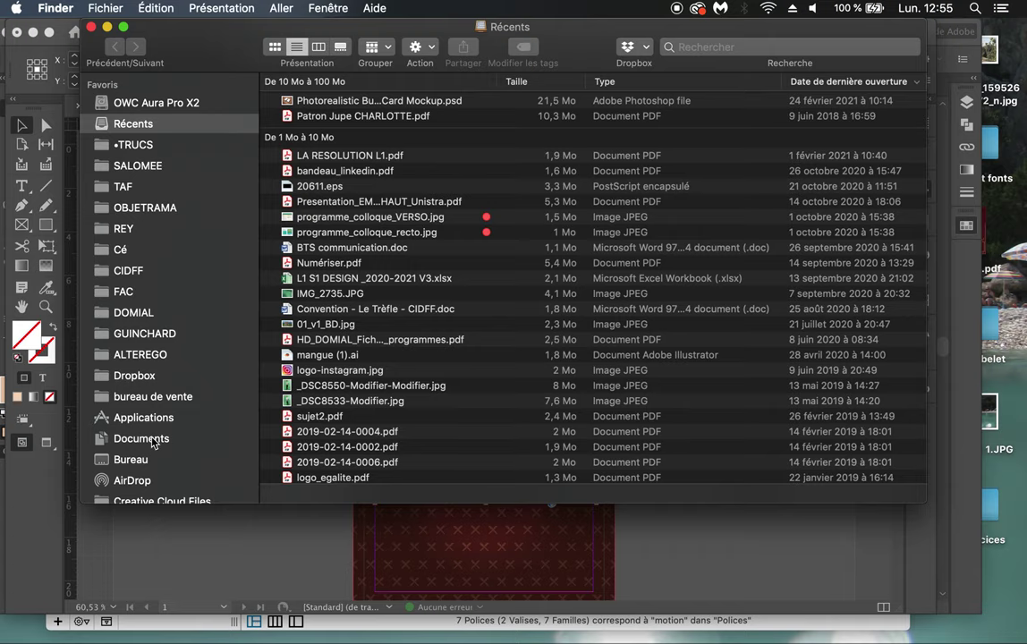
{"action": "left_click", "coordinate": [136, 460]}
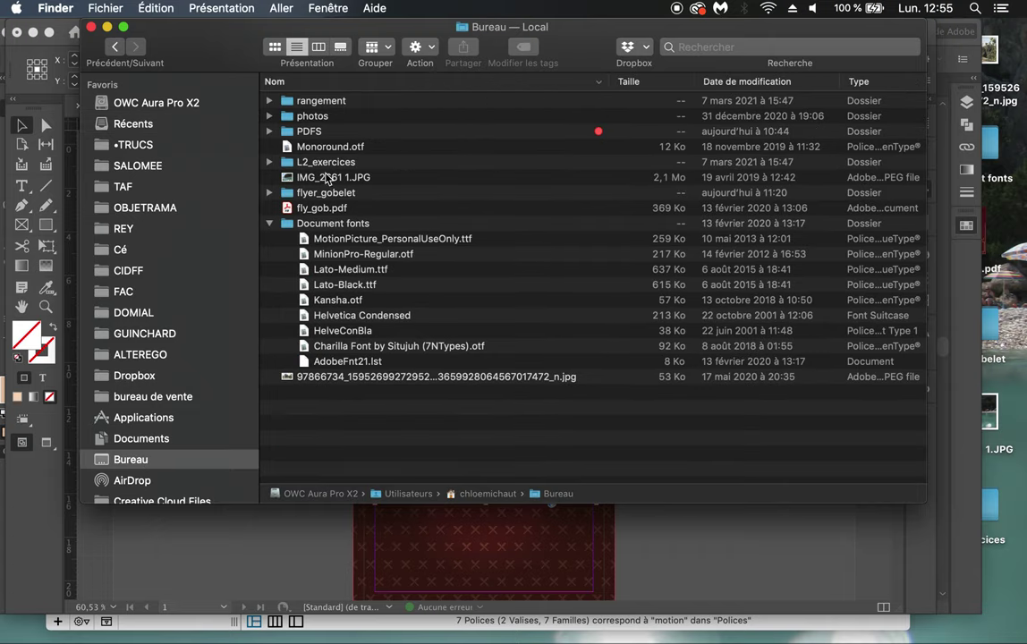
{"action": "double_click", "coordinate": [289, 226]}
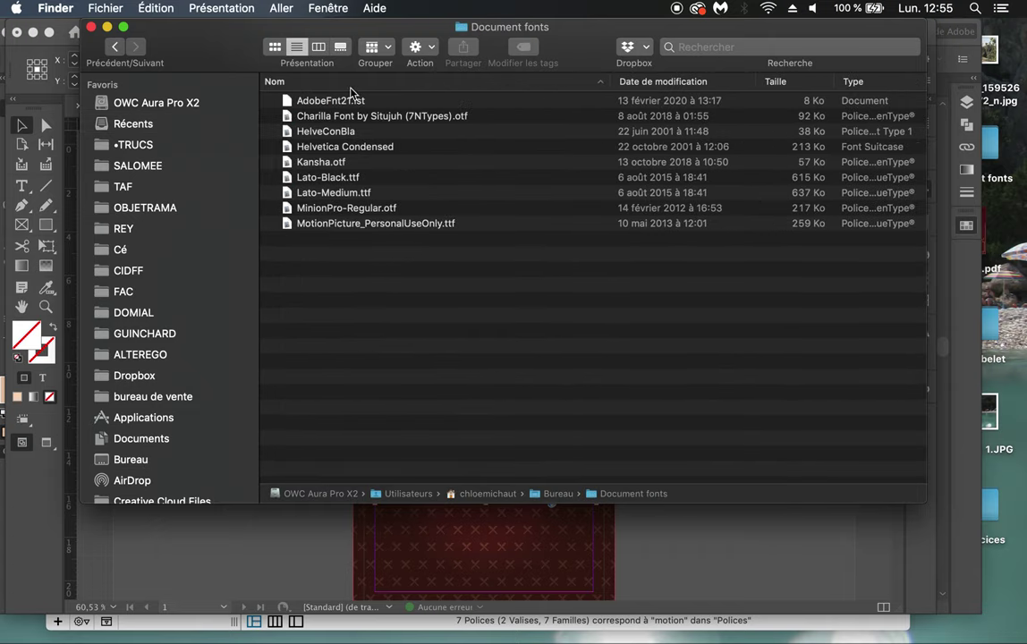
{"action": "left_click", "coordinate": [268, 221]}
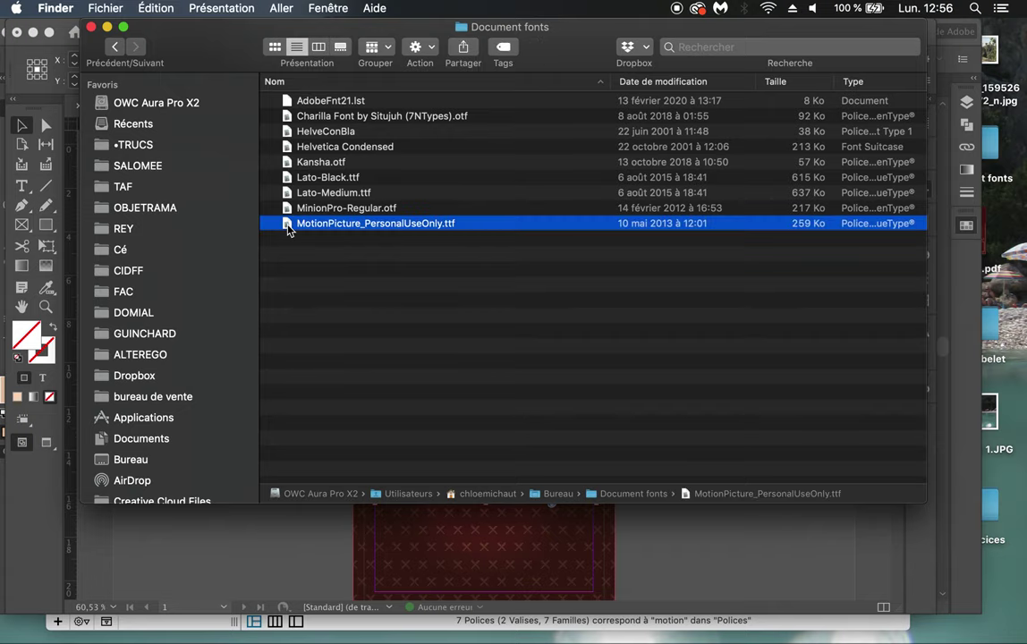
Step: Shrink the Finder window, widen its name column, and move it so the flyer shows
{"action": "left_click_drag", "start_coordinate": [925, 502], "coordinate": [839, 281]}
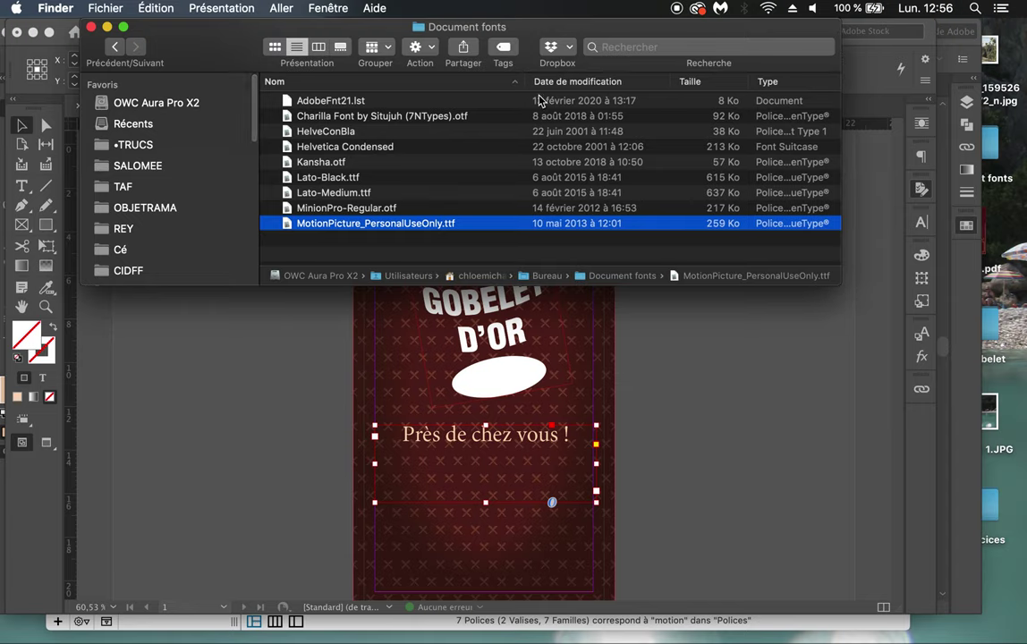
{"action": "left_click_drag", "start_coordinate": [525, 82], "coordinate": [553, 82]}
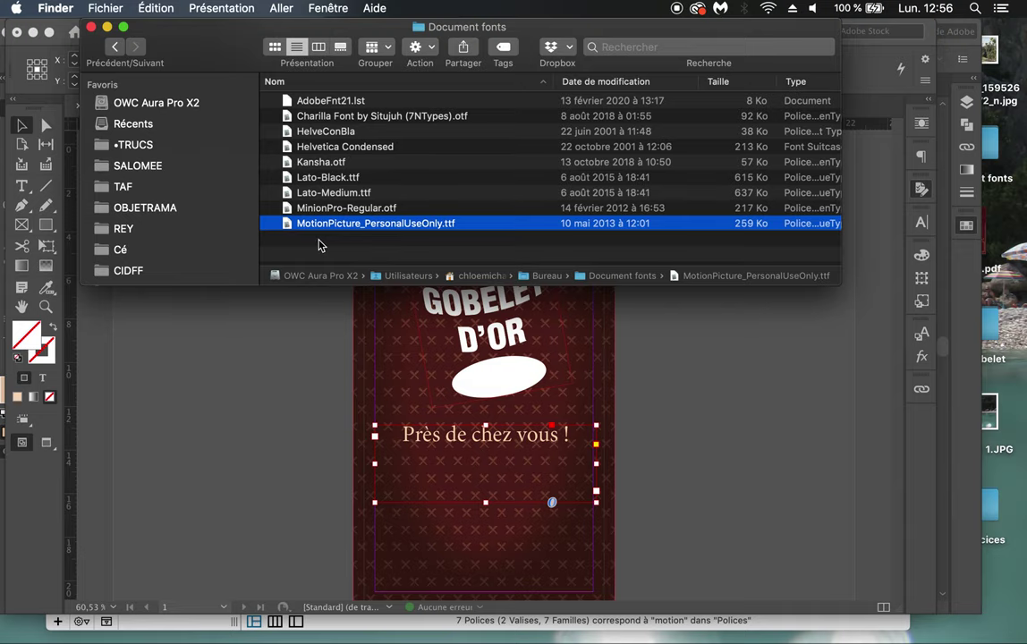
{"action": "left_click_drag", "start_coordinate": [238, 36], "coordinate": [308, 112]}
{"action": "mouse_move", "coordinate": [342, 627]}
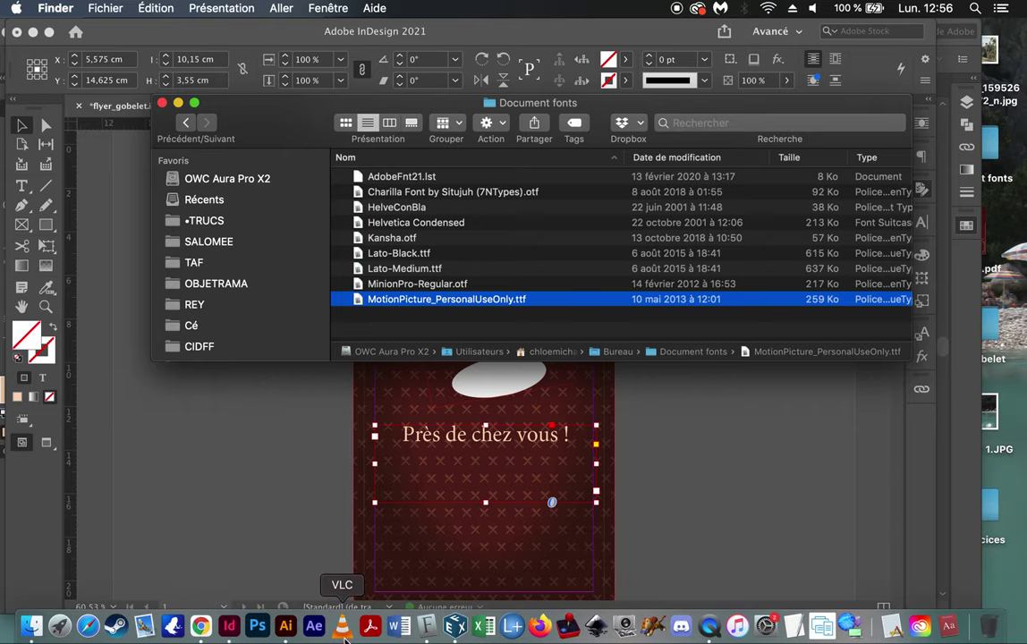
Step: Launch Livre des polices (Font Book) from the Dock and bring its window forward
{"action": "left_click", "coordinate": [428, 634]}
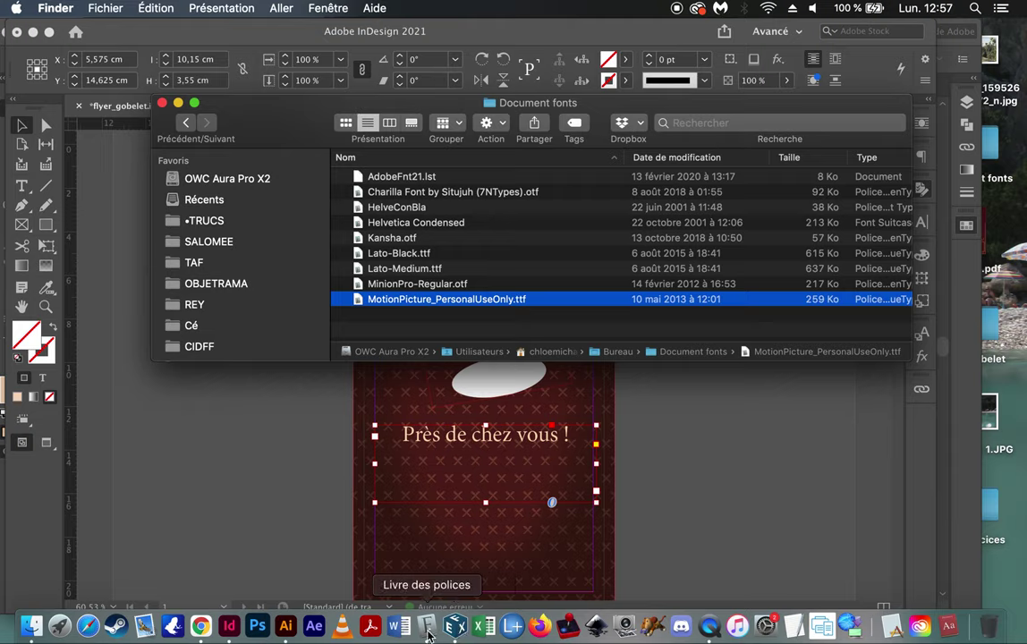
{"action": "left_click", "coordinate": [428, 632]}
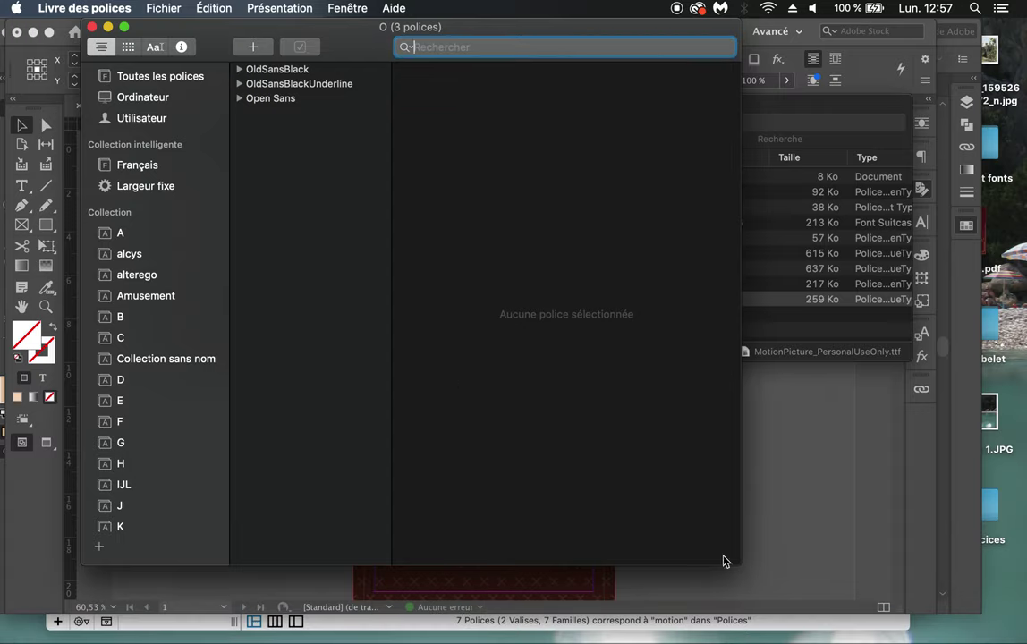
Step: Launch FontExplorer X Pro, getting past the licence, conflicting-applications and plug-in update alerts
{"action": "left_click", "coordinate": [455, 632]}
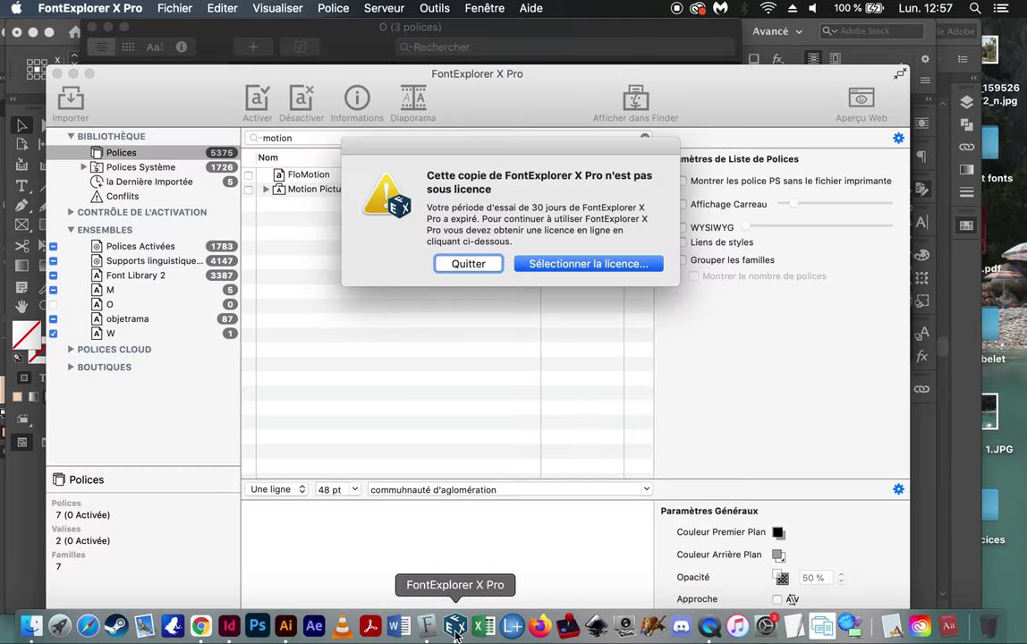
{"action": "left_click", "coordinate": [470, 265]}
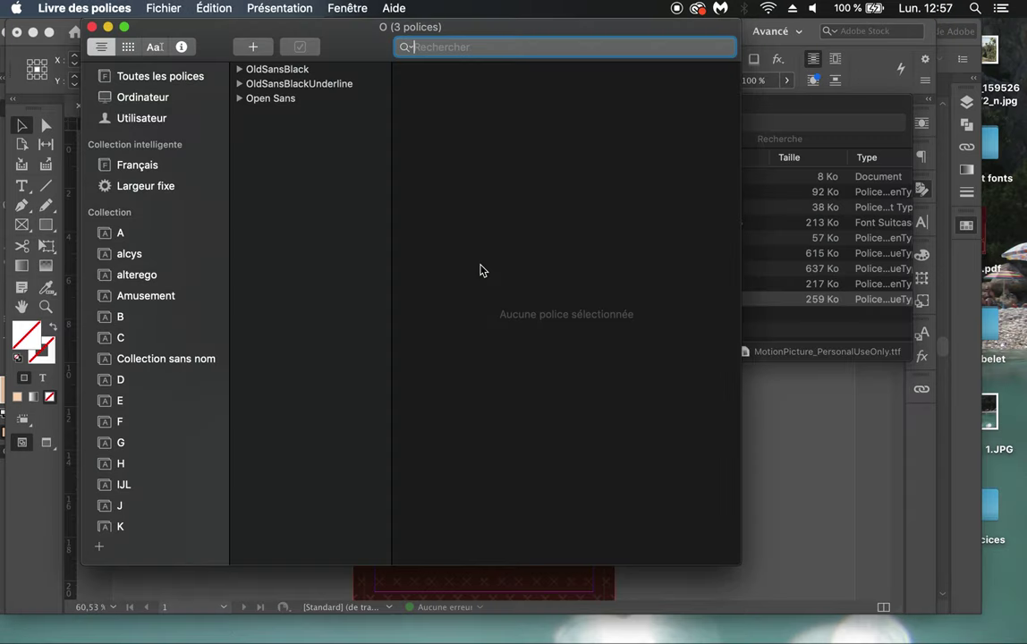
{"action": "left_click", "coordinate": [455, 629]}
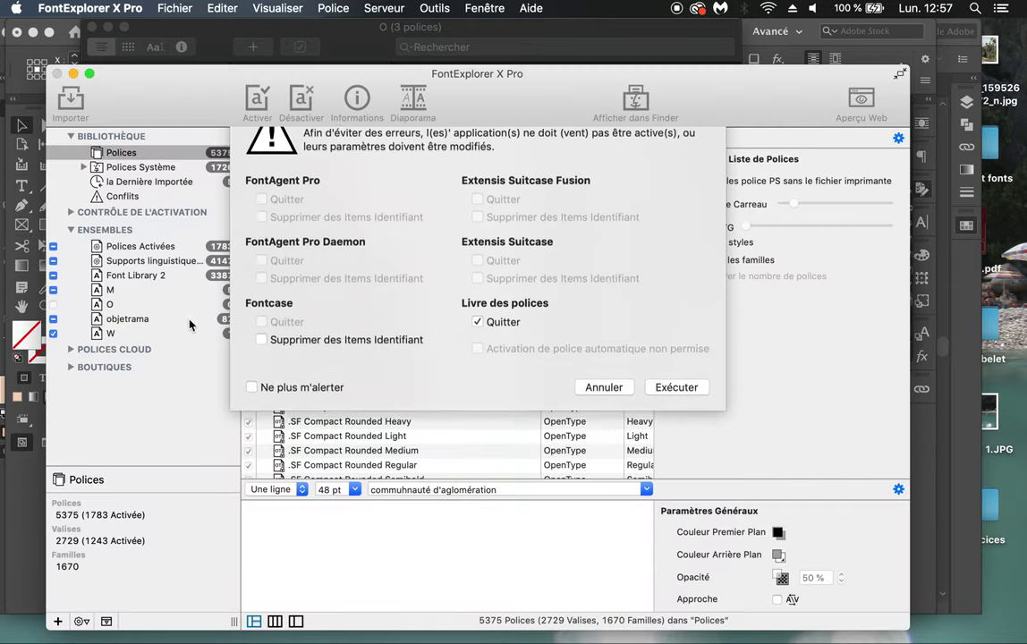
{"action": "left_click", "coordinate": [597, 421]}
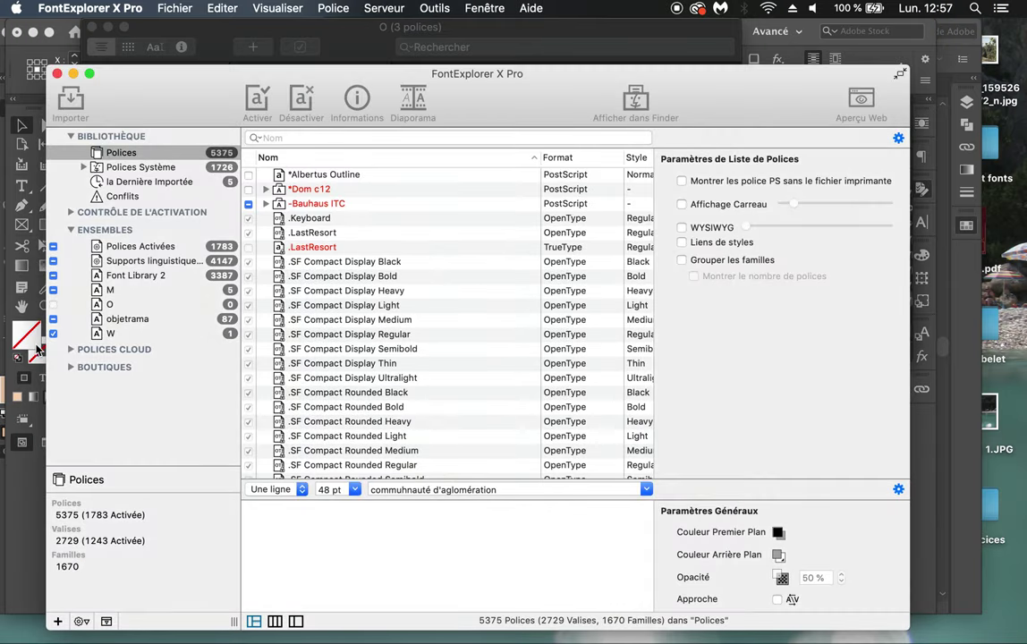
{"action": "left_click", "coordinate": [458, 375]}
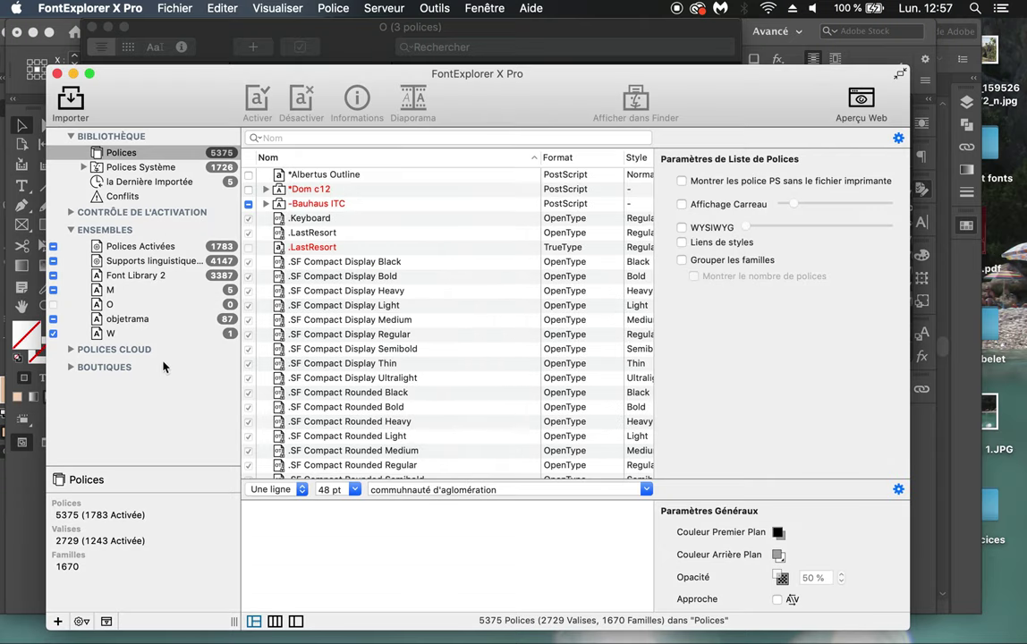
{"action": "left_click_drag", "start_coordinate": [225, 109], "coordinate": [520, 70]}
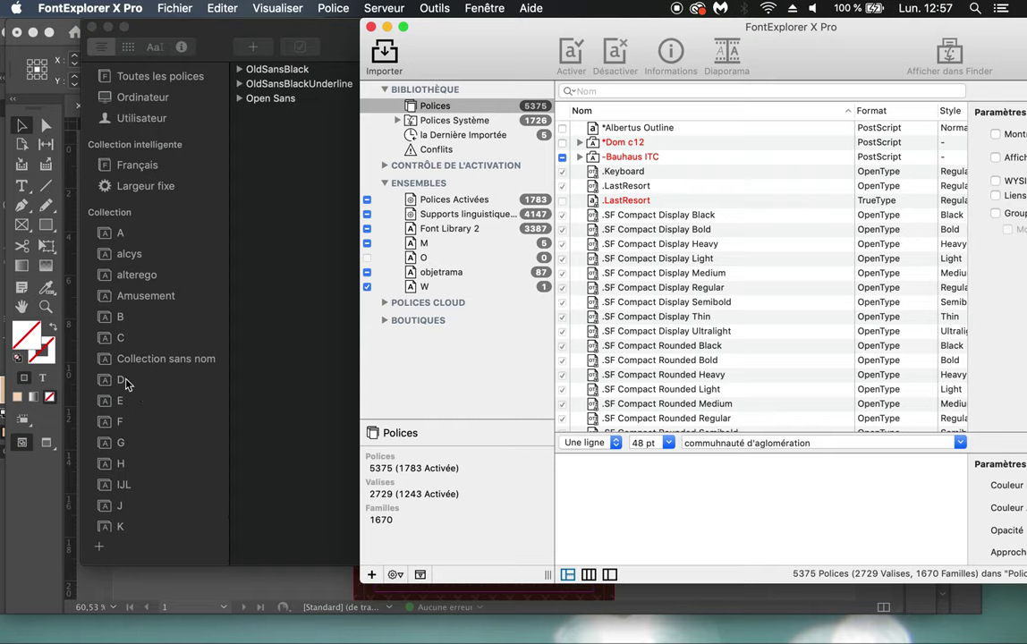
Step: Show collection B in Font Book, then reposition and slightly enlarge the FontExplorer window
{"action": "left_click", "coordinate": [123, 326]}
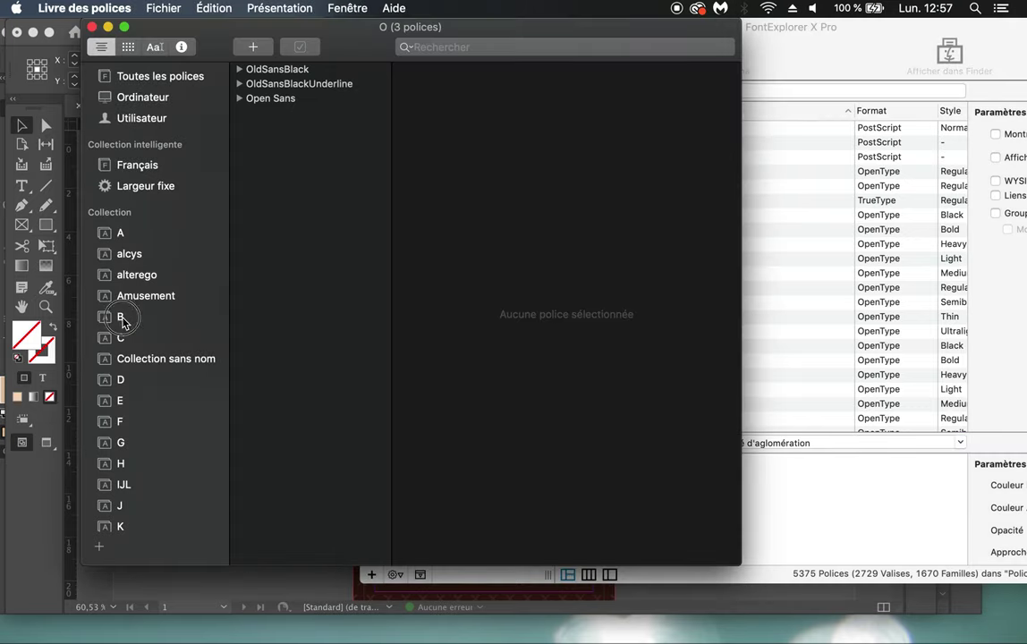
{"action": "left_click", "coordinate": [123, 325]}
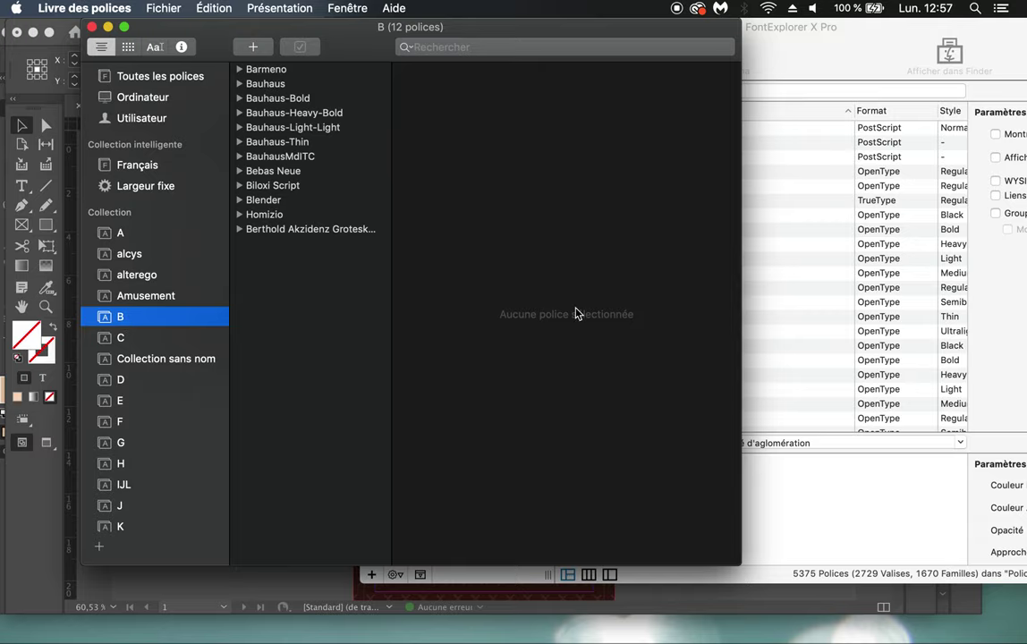
{"action": "left_click", "coordinate": [761, 46]}
{"action": "left_click_drag", "start_coordinate": [786, 60], "coordinate": [660, 67]}
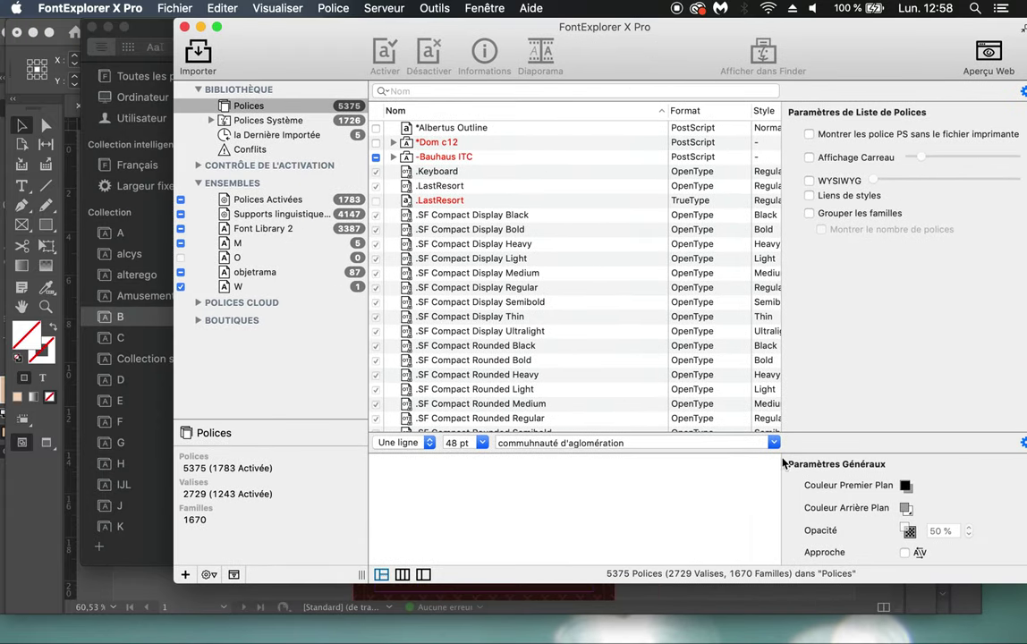
{"action": "left_click_drag", "start_coordinate": [881, 53], "coordinate": [816, 101]}
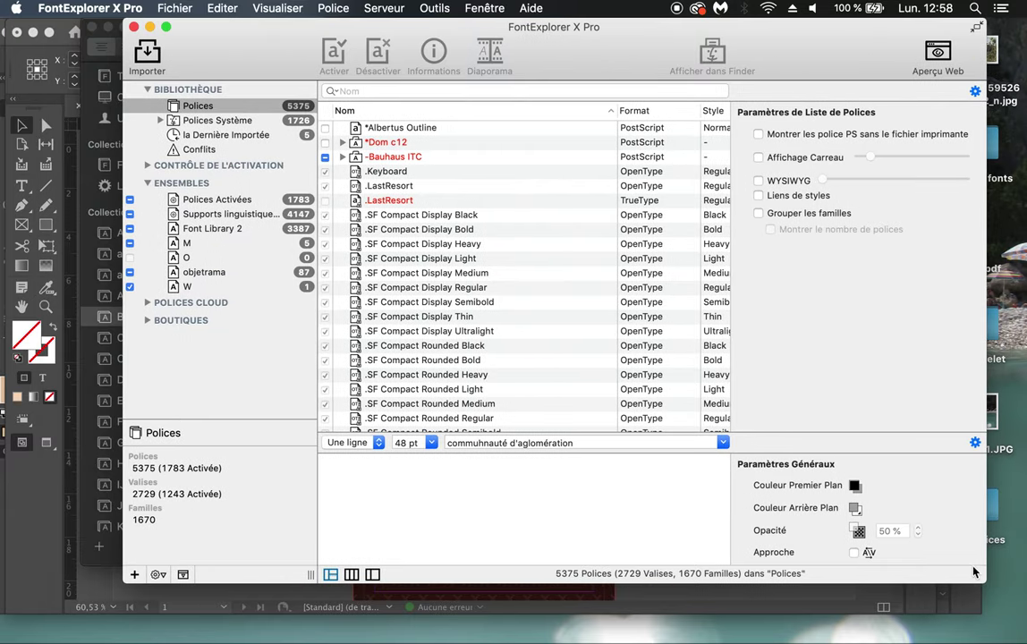
{"action": "left_click_drag", "start_coordinate": [980, 578], "coordinate": [980, 582]}
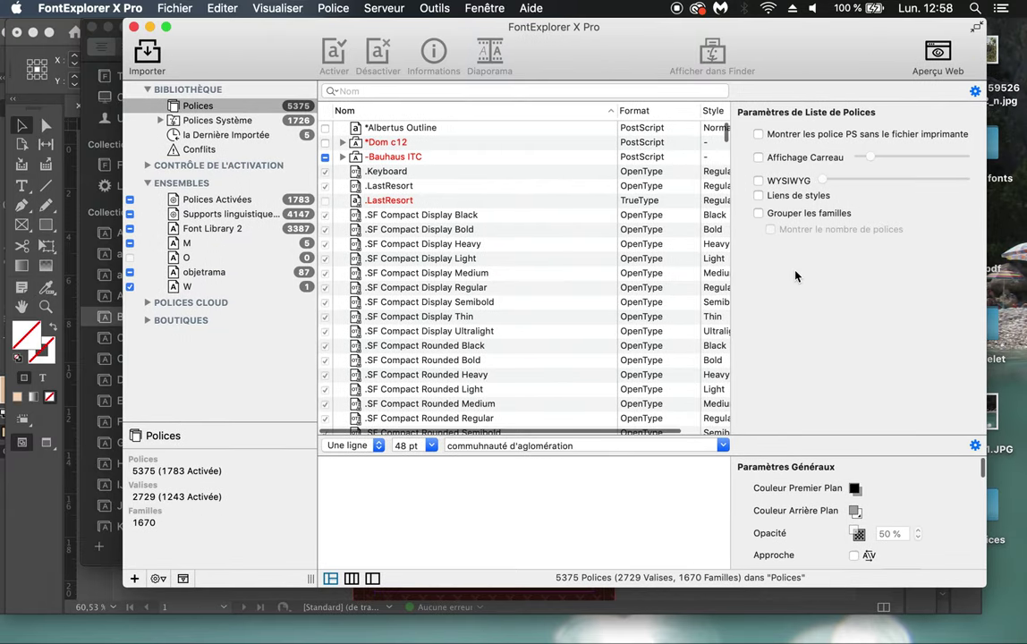
{"action": "left_click_drag", "start_coordinate": [803, 63], "coordinate": [695, 51]}
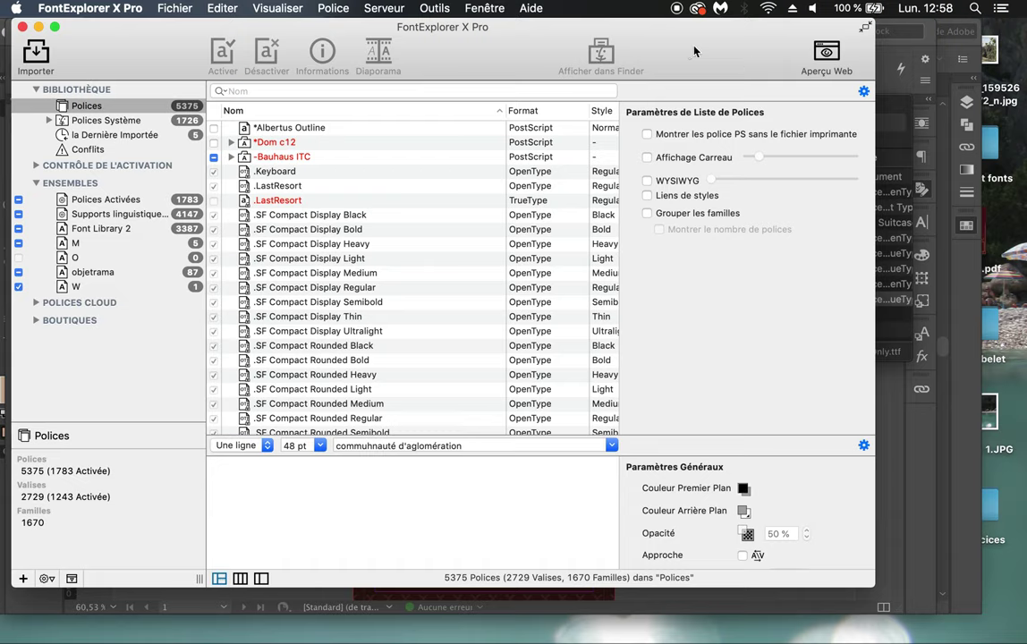
Step: Import MotionPicture_PersonalUseOnly.ttf from Bureau > Document fonts into the font library and close the report
{"action": "left_click", "coordinate": [34, 65]}
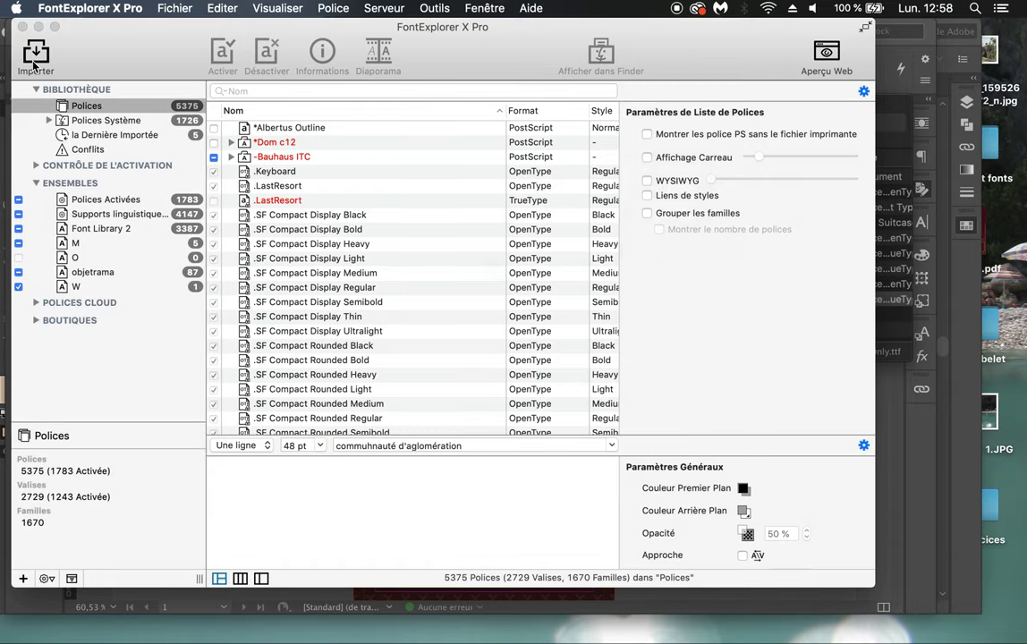
{"action": "scroll", "coordinate": [315, 183], "scroll_direction": "down", "scroll_amount": 2}
{"action": "scroll", "coordinate": [315, 183], "scroll_direction": "down", "scroll_amount": 10}
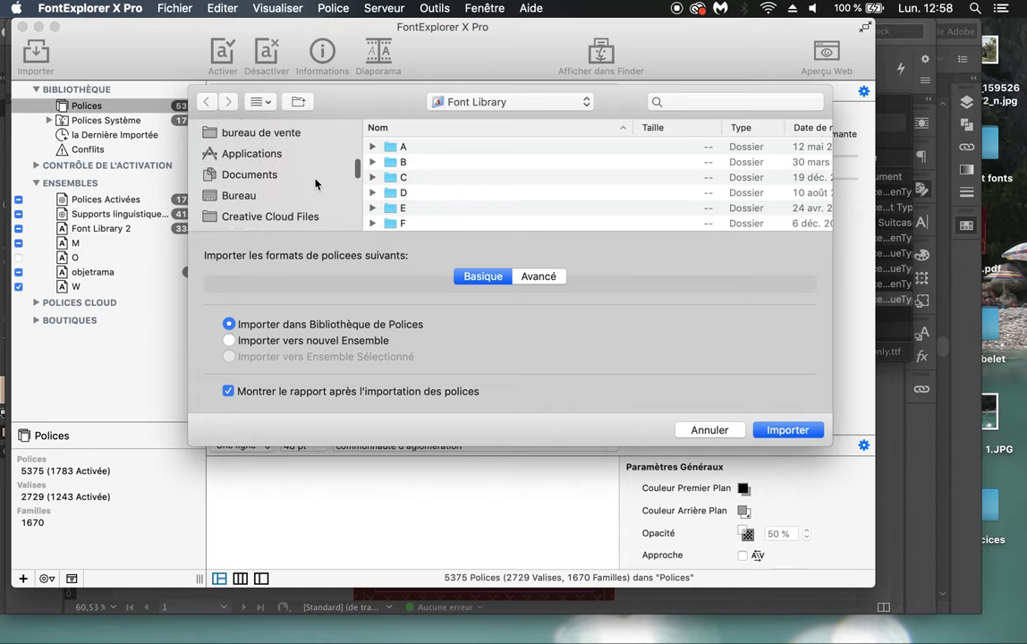
{"action": "left_click", "coordinate": [308, 197]}
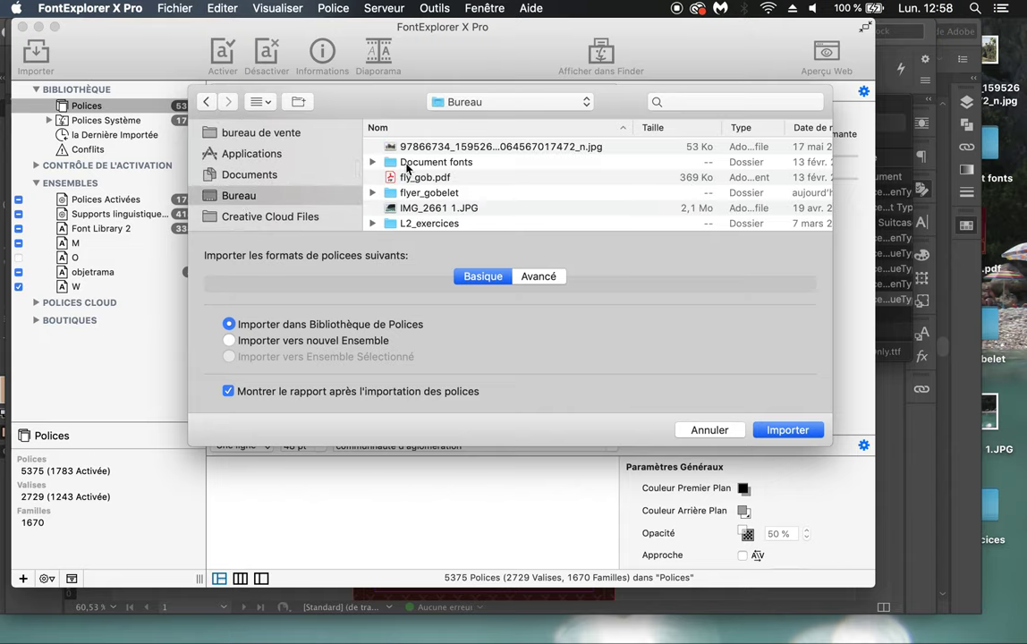
{"action": "double_click", "coordinate": [408, 163]}
{"action": "left_click", "coordinate": [391, 166]}
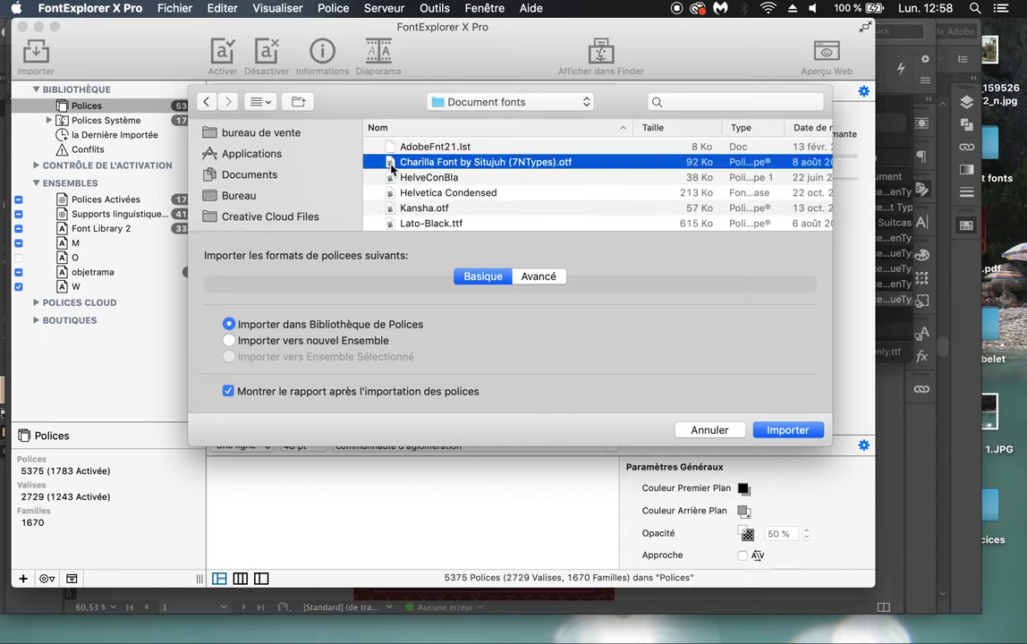
{"action": "scroll", "coordinate": [391, 169], "scroll_direction": "down", "scroll_amount": 3}
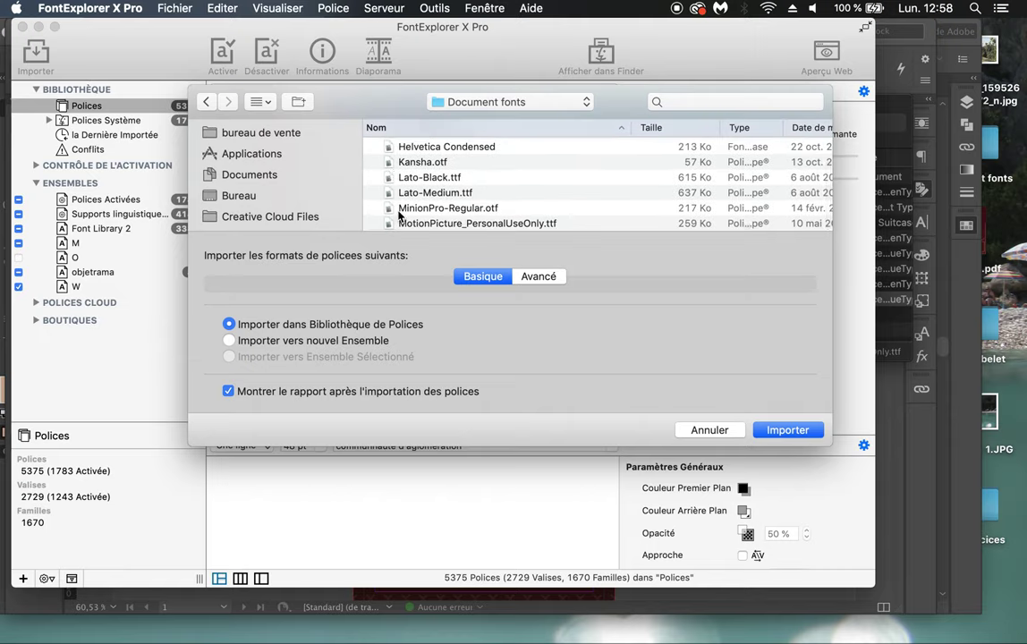
{"action": "left_click", "coordinate": [387, 225]}
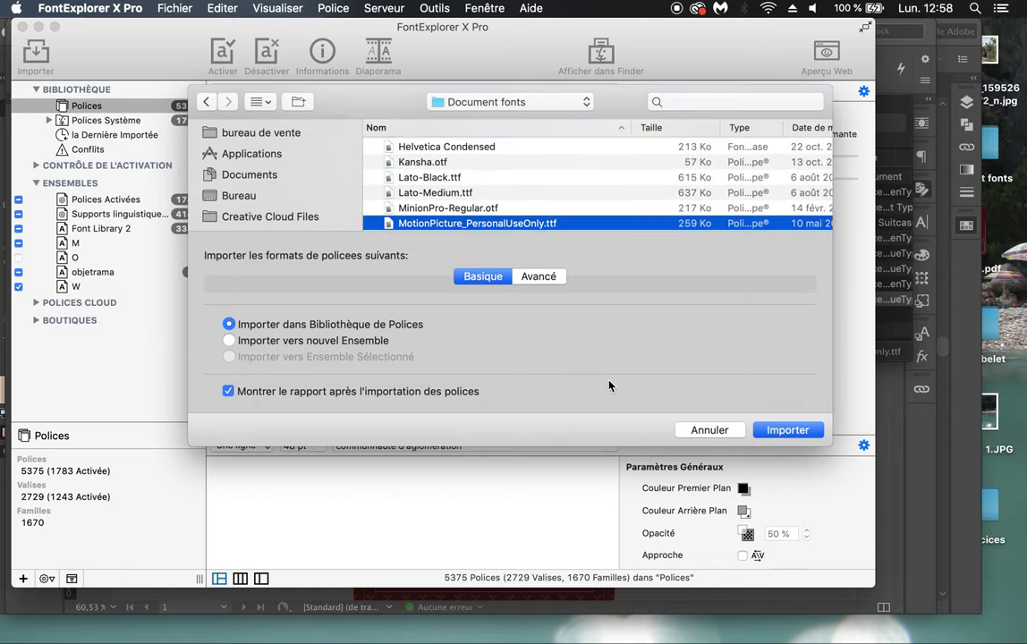
{"action": "key", "text": "Return"}
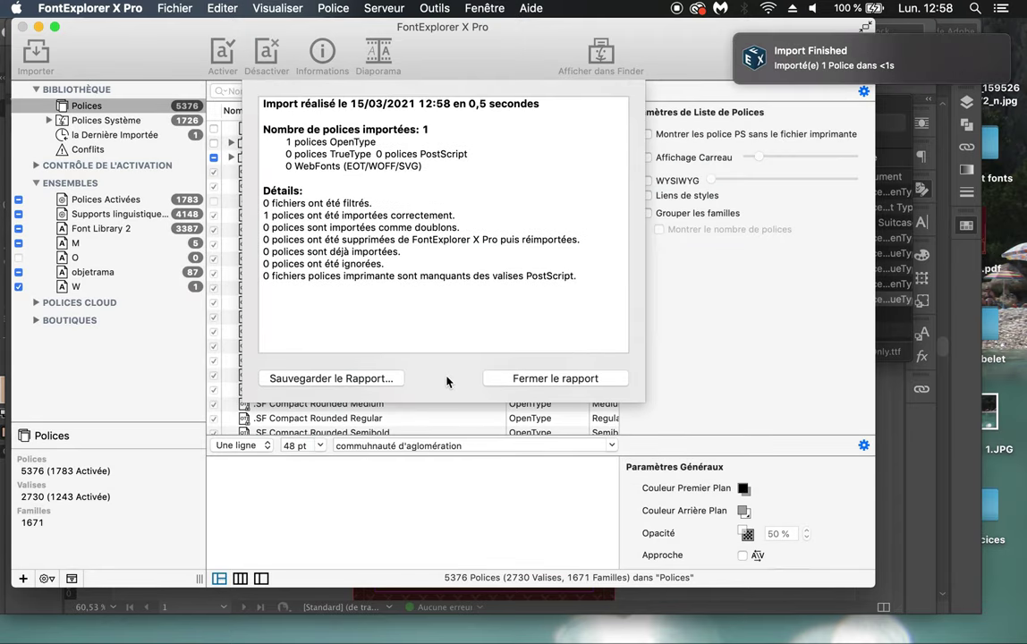
{"action": "left_click", "coordinate": [511, 380]}
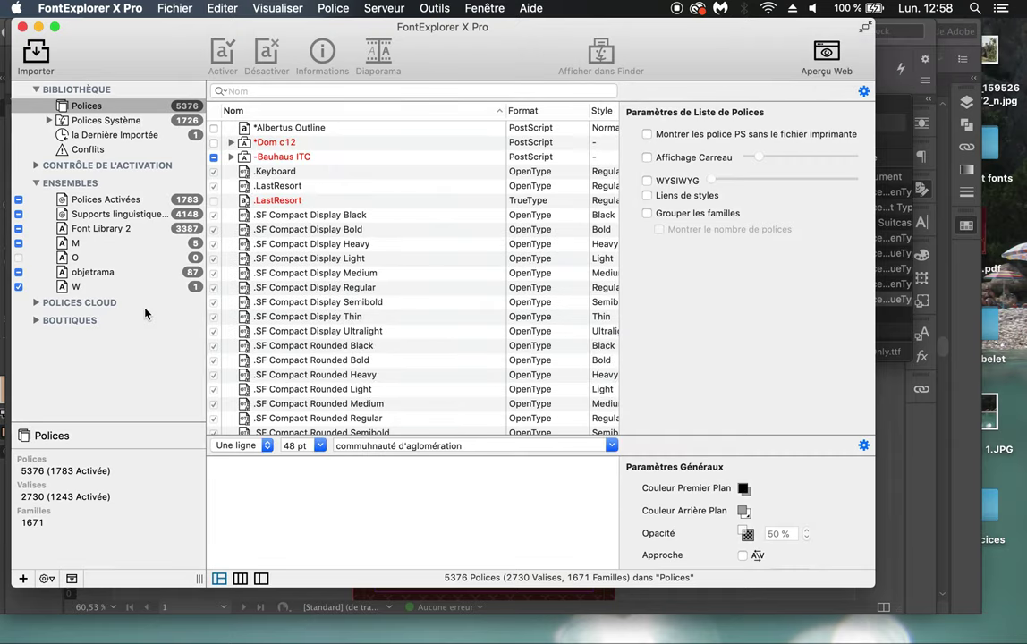
Step: Locate and select Motion Picture Personal Use in the Polices font list
{"action": "scroll", "coordinate": [262, 325], "scroll_direction": "down", "scroll_amount": 20}
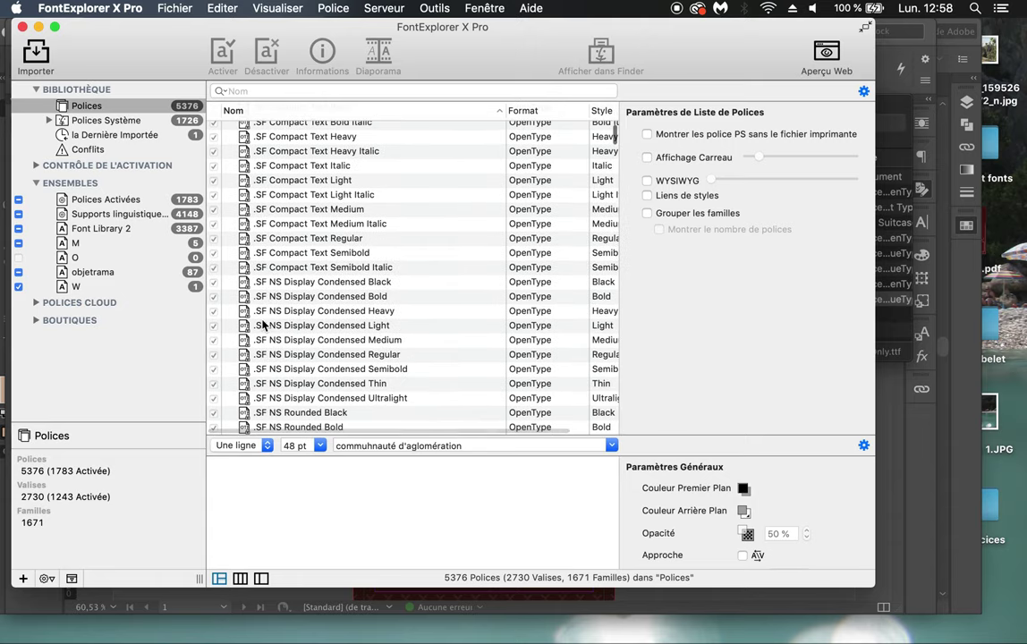
{"action": "scroll", "coordinate": [262, 325], "scroll_direction": "up", "scroll_amount": 1}
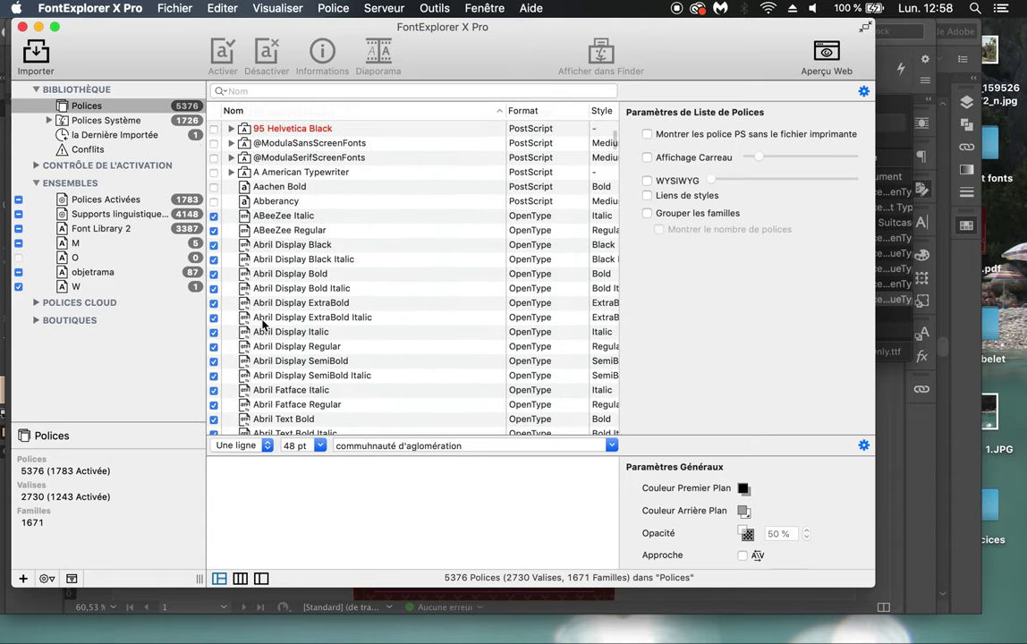
{"action": "scroll", "coordinate": [262, 325], "scroll_direction": "down", "scroll_amount": 20}
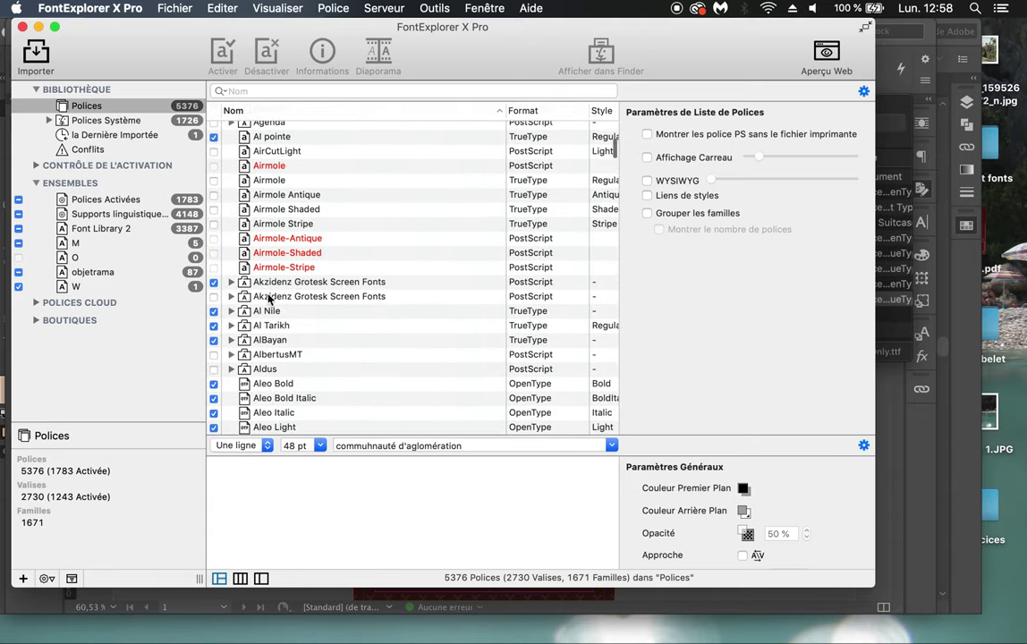
{"action": "left_click", "coordinate": [269, 296]}
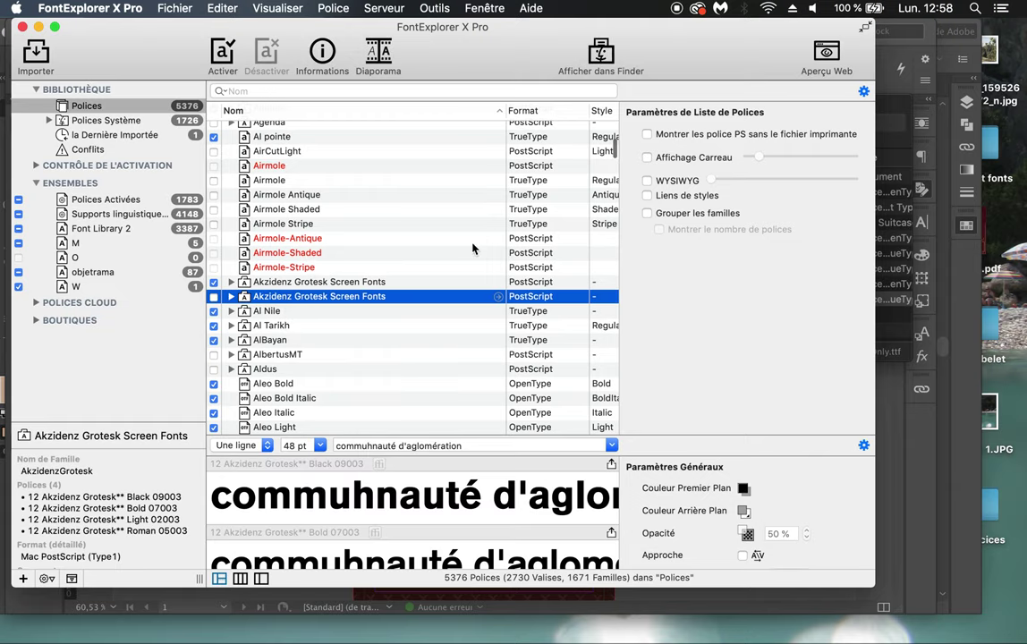
{"action": "type", "text": "mo"}
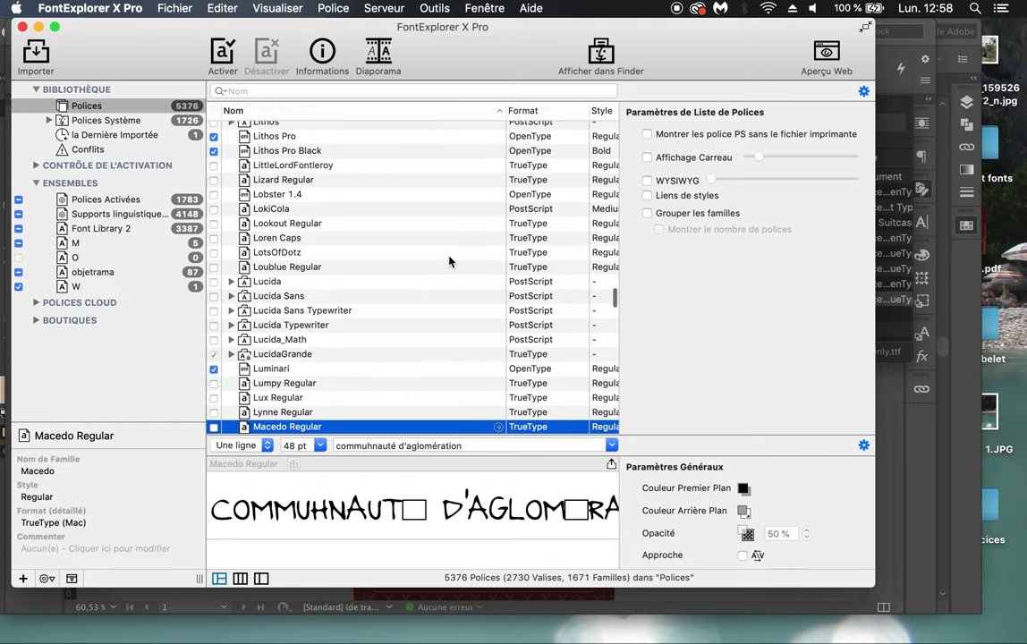
{"action": "scroll", "coordinate": [385, 388], "scroll_direction": "down", "scroll_amount": 8}
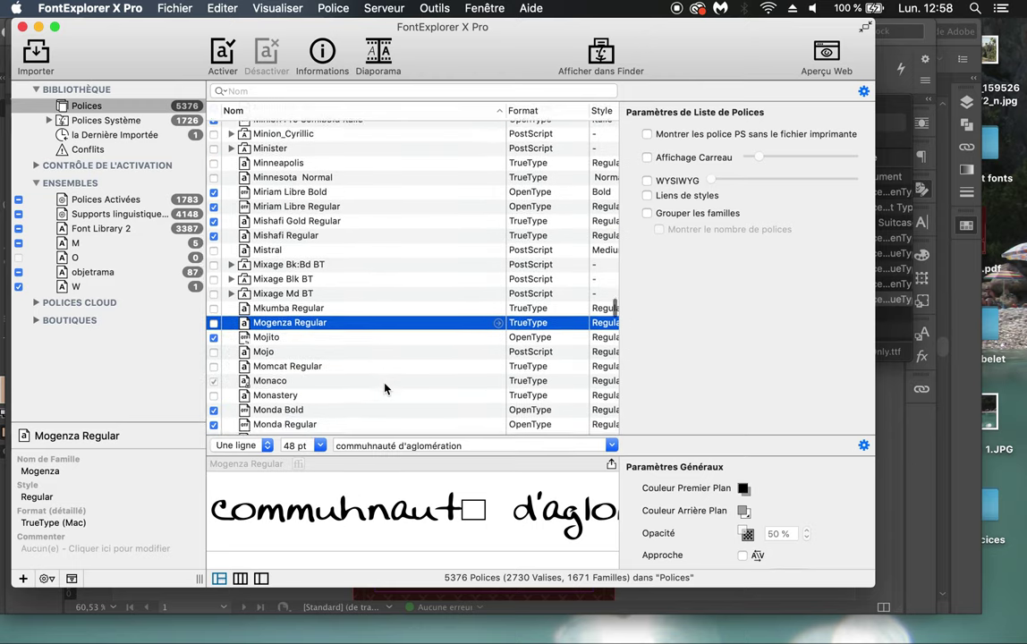
{"action": "scroll", "coordinate": [385, 388], "scroll_direction": "down", "scroll_amount": 7}
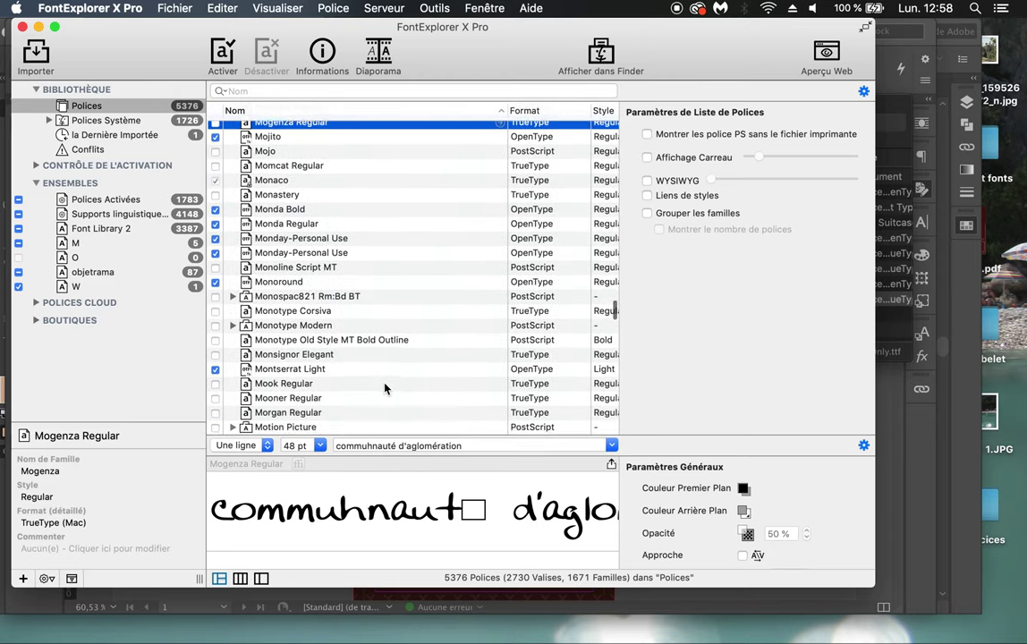
{"action": "left_click", "coordinate": [308, 334]}
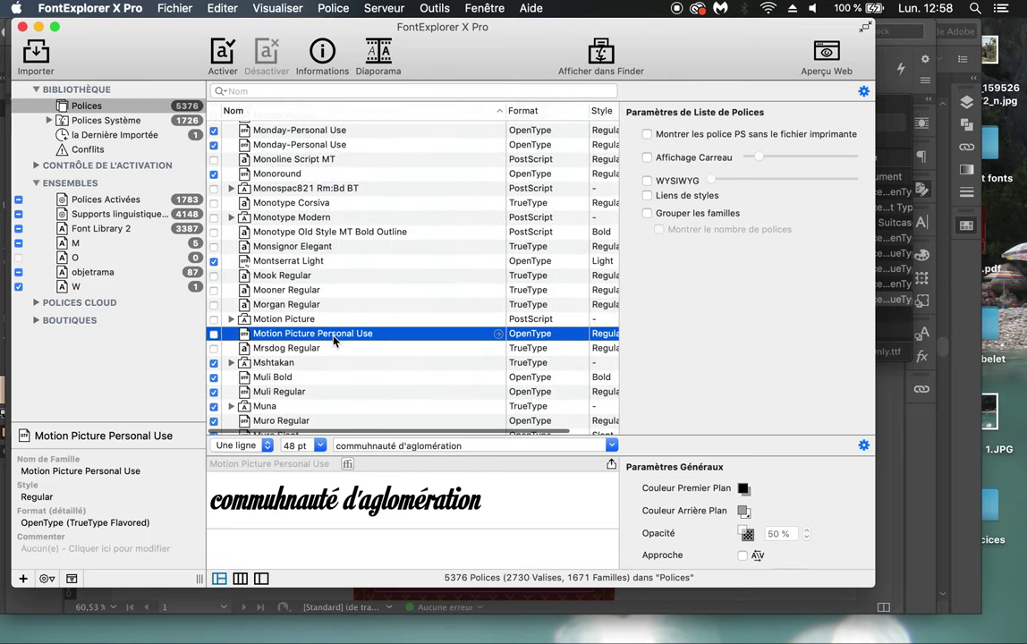
Step: Tick Motion Picture Personal Use so it is activated, then return to InDesign
{"action": "left_click", "coordinate": [214, 333]}
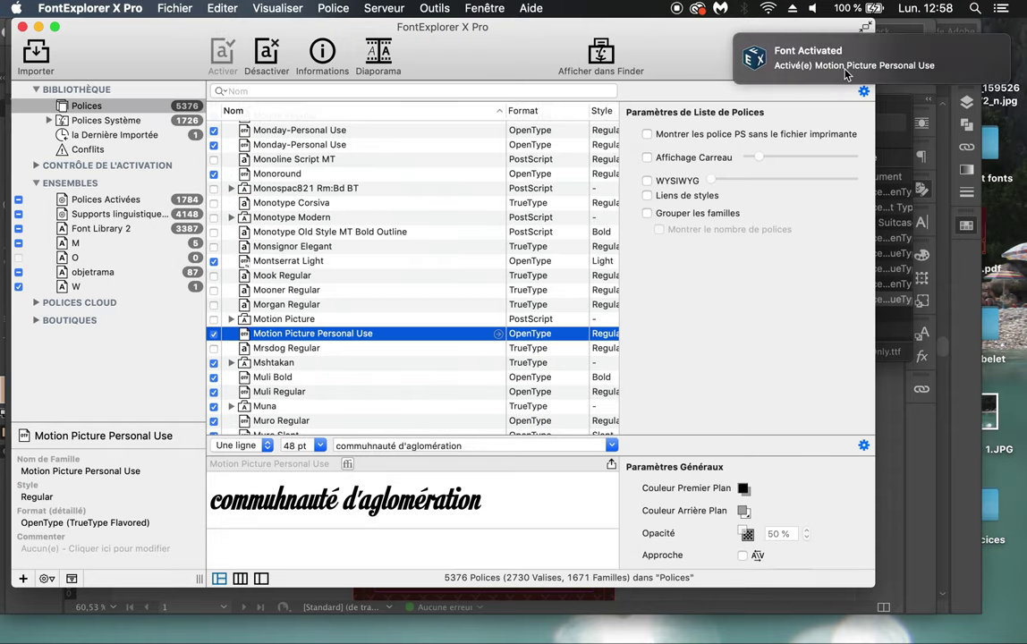
{"action": "left_click", "coordinate": [214, 334]}
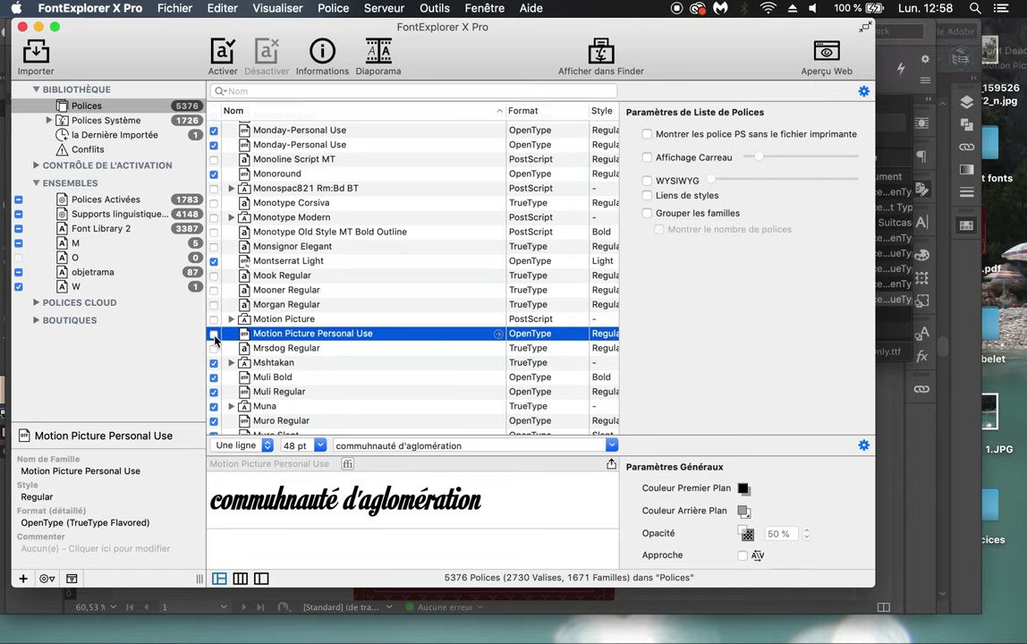
{"action": "left_click", "coordinate": [214, 334]}
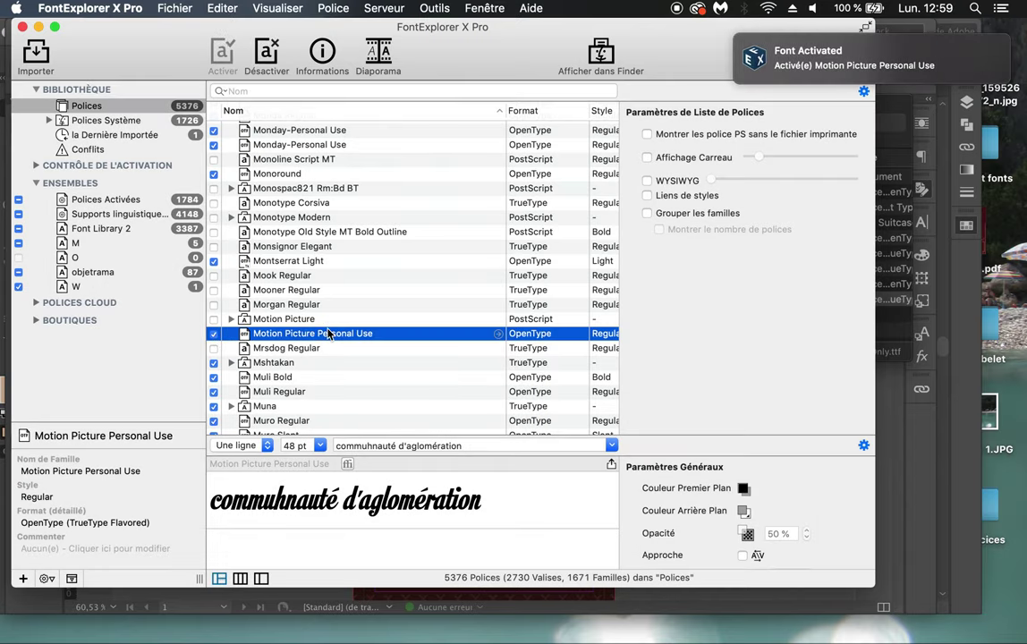
{"action": "key", "text": "super+Tab"}
{"action": "key", "text": "super+Tab"}
{"action": "key", "text": "super+Tab"}
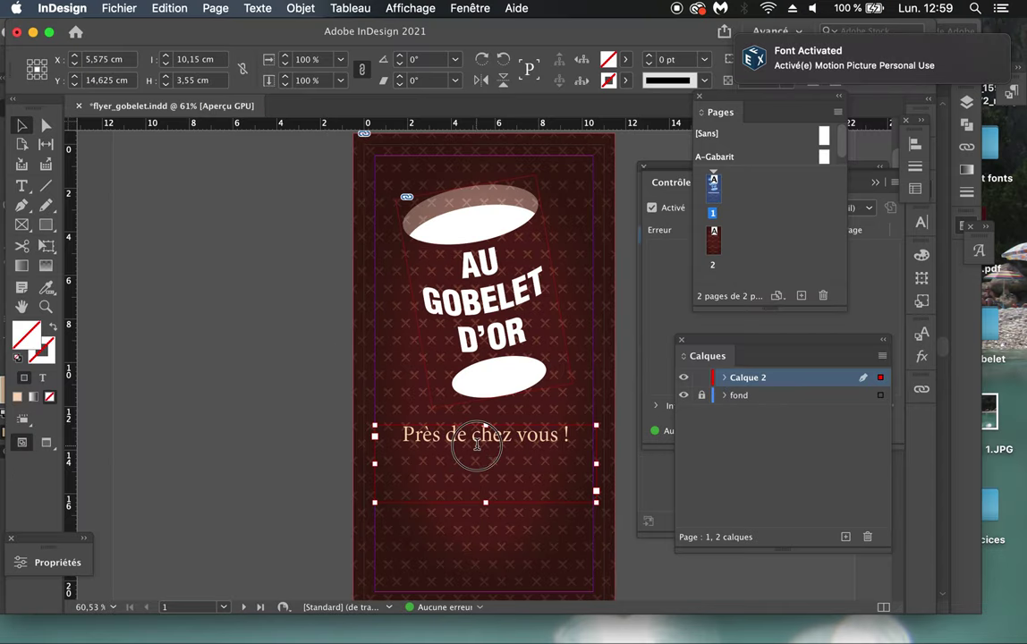
Step: Select the tagline 'Près de chez vous !' and set it in Motion Picture Personal Use
{"action": "double_click", "coordinate": [570, 434]}
{"action": "left_click_drag", "start_coordinate": [571, 434], "coordinate": [403, 422]}
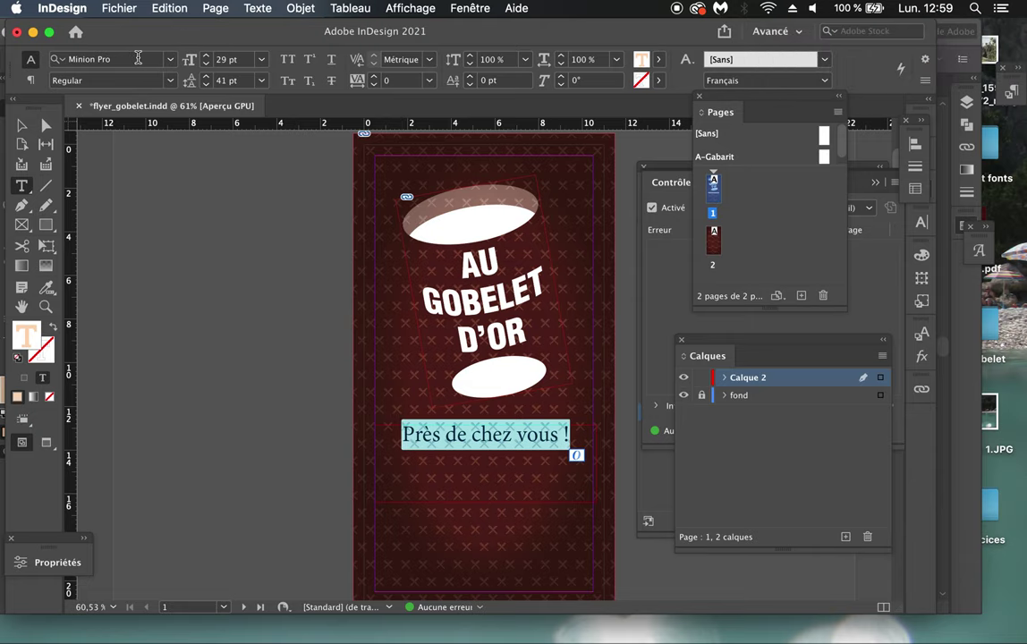
{"action": "left_click", "coordinate": [122, 59]}
{"action": "type", "text": "Open Sans"}
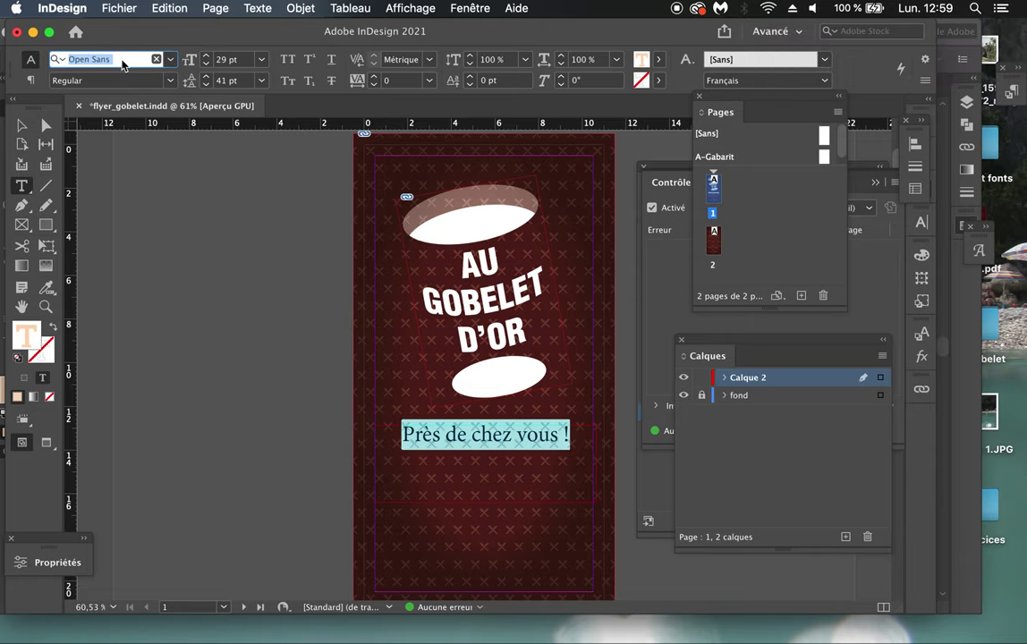
{"action": "type", "text": "moti"}
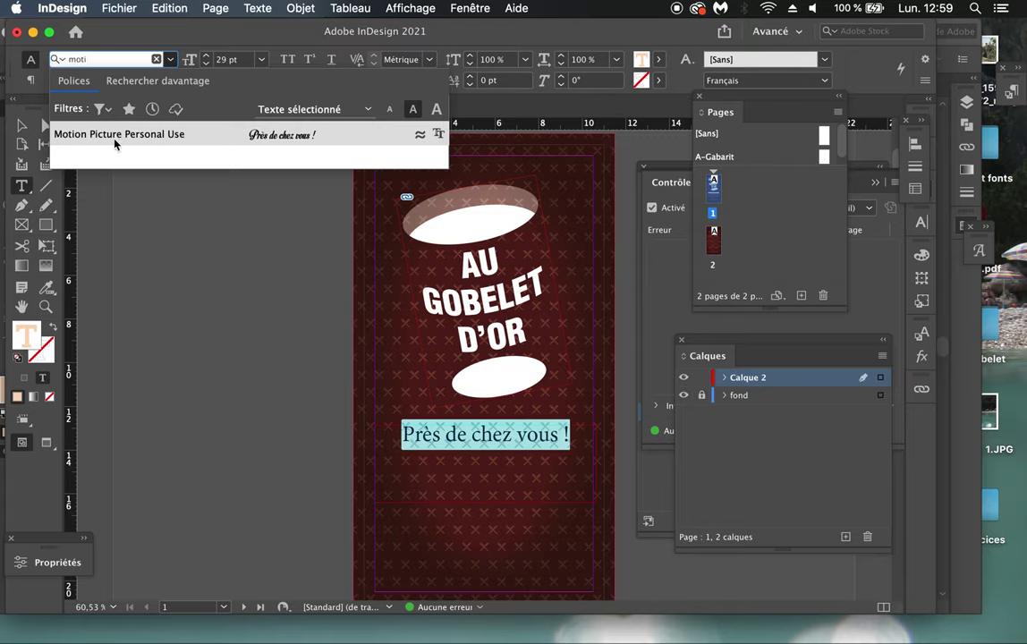
{"action": "left_click", "coordinate": [206, 140]}
{"action": "left_click", "coordinate": [408, 431]}
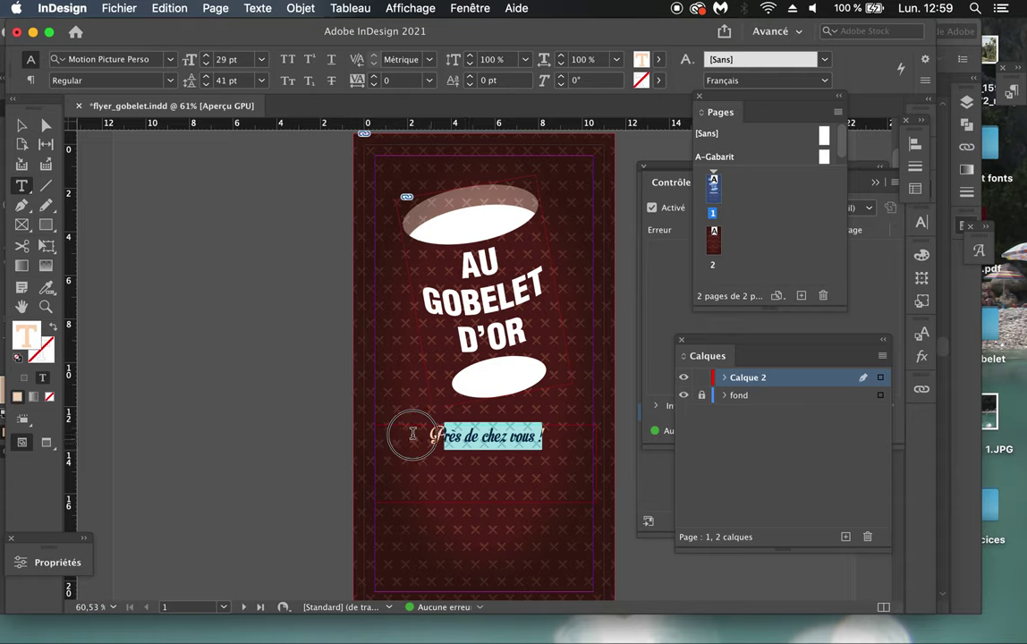
Step: Raise the tagline's font size to 43 pt
{"action": "left_click", "coordinate": [205, 55]}
{"action": "left_click", "coordinate": [205, 56]}
{"action": "left_click", "coordinate": [204, 55]}
{"action": "left_click", "coordinate": [205, 56]}
{"action": "left_click", "coordinate": [205, 56]}
{"action": "left_click", "coordinate": [204, 55]}
{"action": "left_click", "coordinate": [205, 55]}
{"action": "left_click", "coordinate": [205, 55]}
{"action": "left_click", "coordinate": [205, 56]}
{"action": "left_click", "coordinate": [205, 55]}
{"action": "left_click", "coordinate": [205, 55]}
{"action": "left_click", "coordinate": [204, 55]}
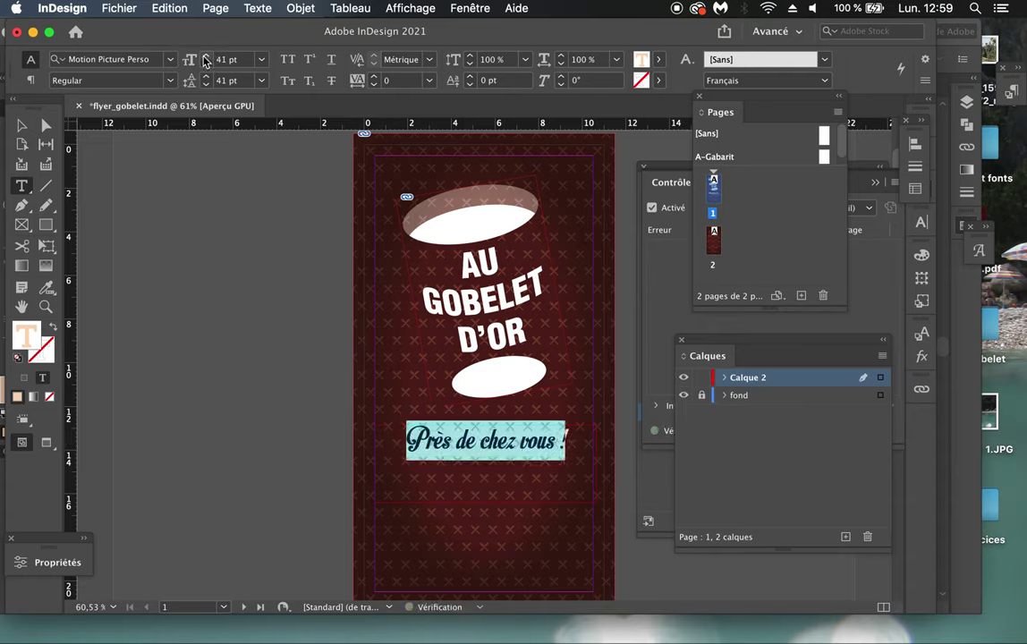
{"action": "left_click", "coordinate": [205, 56]}
{"action": "left_click", "coordinate": [205, 56]}
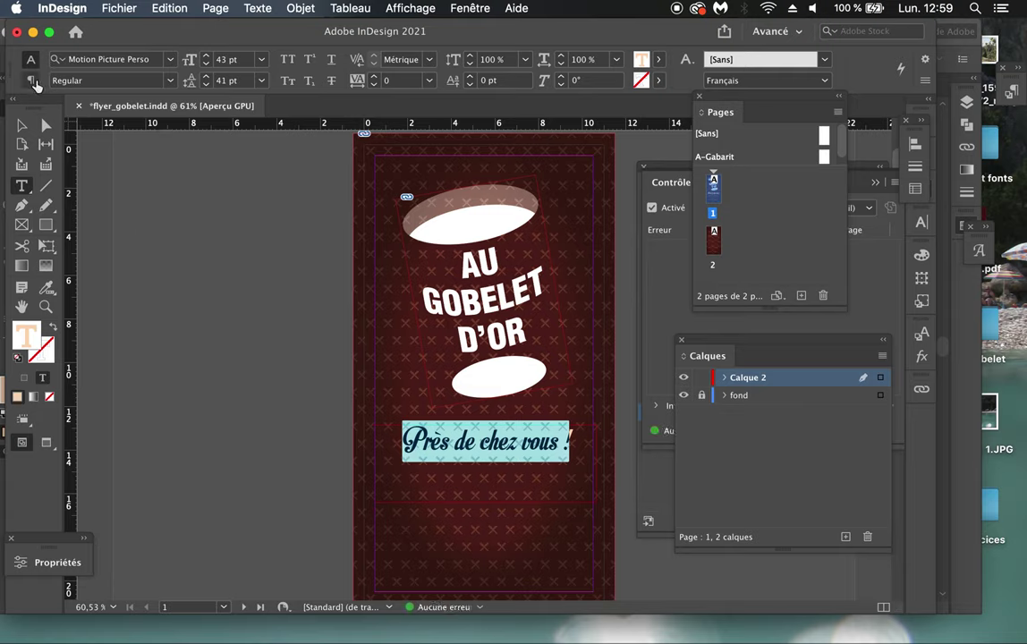
{"action": "left_click", "coordinate": [32, 81]}
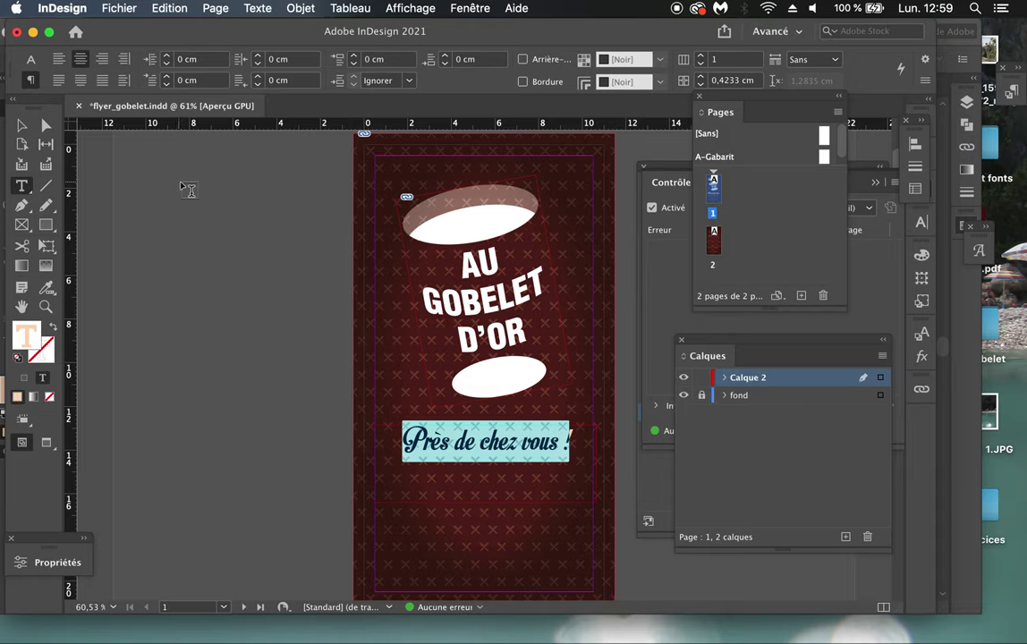
{"action": "left_click", "coordinate": [21, 125]}
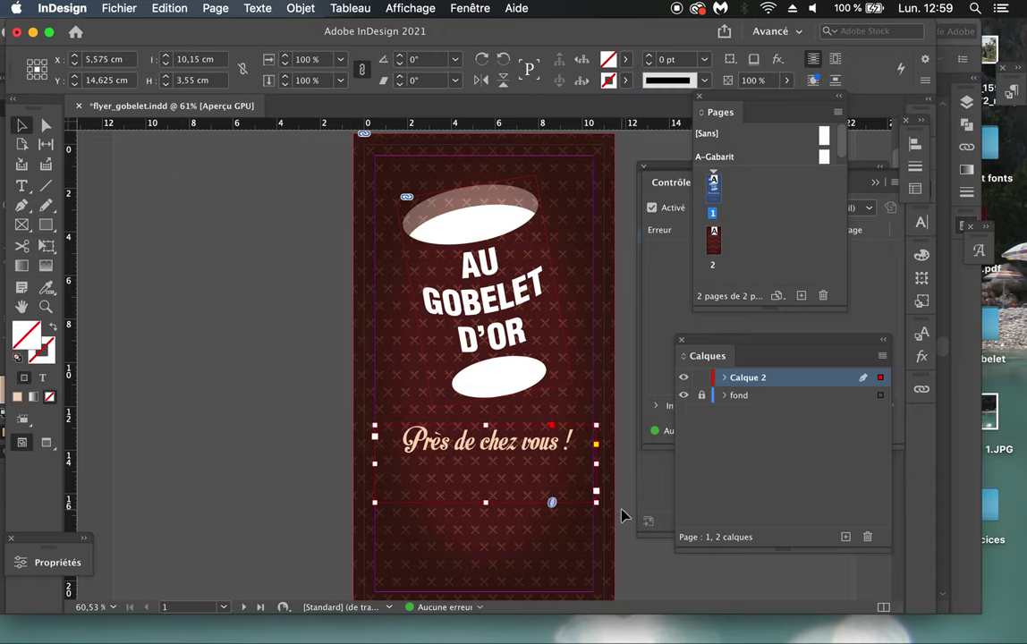
Step: Resize the tagline frame to 10 cm by 2.8 cm and enlarge its text to 54 pt
{"action": "left_click_drag", "start_coordinate": [596, 464], "coordinate": [591, 482]}
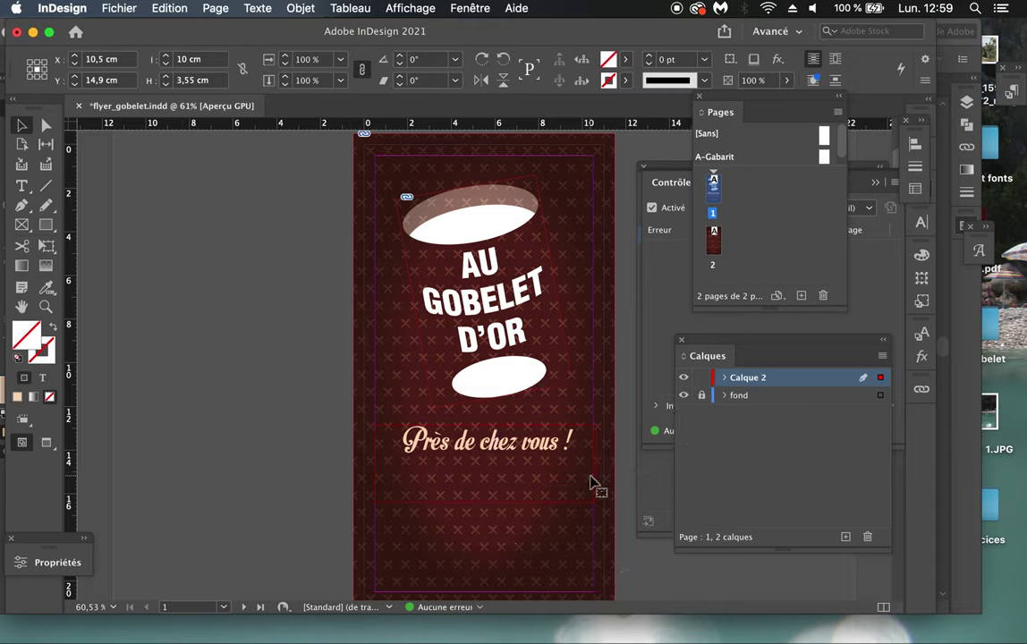
{"action": "left_click_drag", "start_coordinate": [484, 499], "coordinate": [485, 484]}
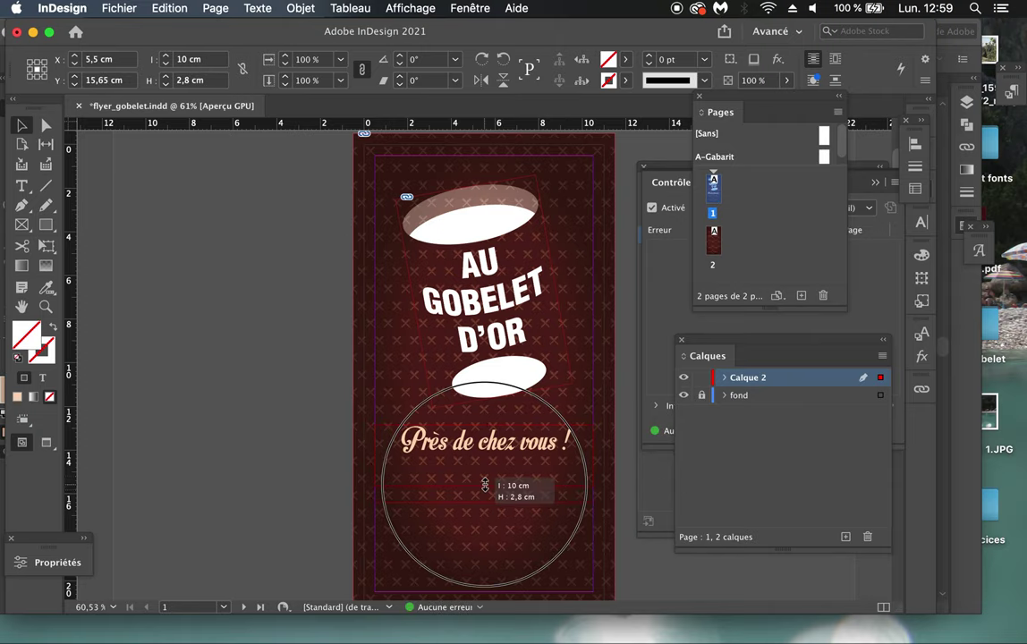
{"action": "key", "text": "t"}
{"action": "left_click", "coordinate": [505, 416]}
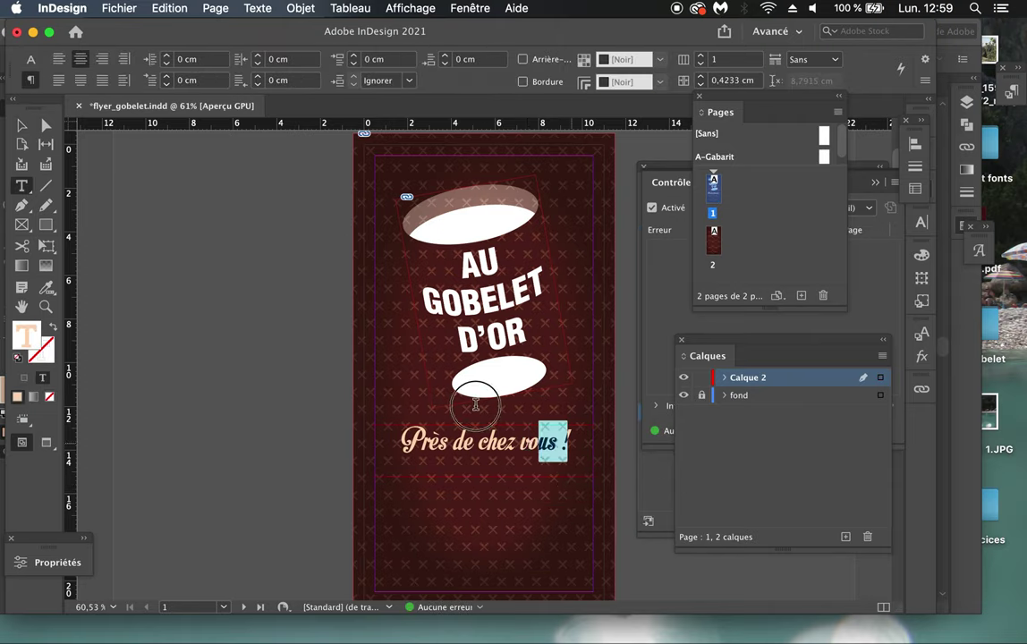
{"action": "triple_click", "coordinate": [505, 416]}
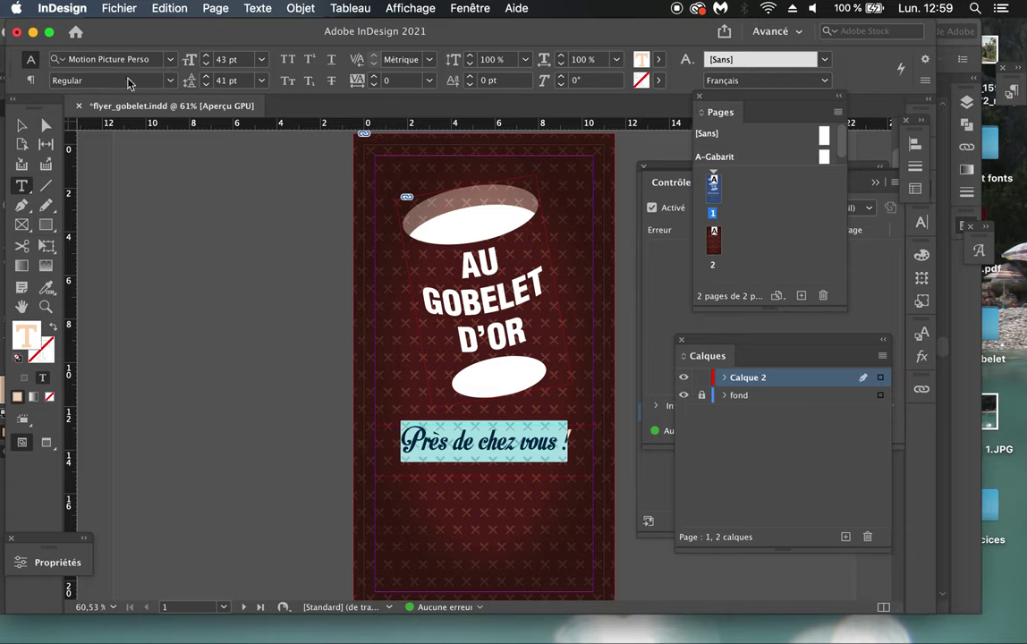
{"action": "left_click", "coordinate": [206, 55]}
{"action": "left_click", "coordinate": [206, 56]}
{"action": "left_click", "coordinate": [205, 56]}
{"action": "left_click", "coordinate": [205, 56]}
{"action": "left_click", "coordinate": [206, 56]}
{"action": "left_click", "coordinate": [206, 55]}
{"action": "left_click", "coordinate": [206, 56]}
{"action": "left_click", "coordinate": [206, 56]}
{"action": "left_click", "coordinate": [206, 55]}
{"action": "left_click", "coordinate": [206, 56]}
{"action": "left_click", "coordinate": [206, 56]}
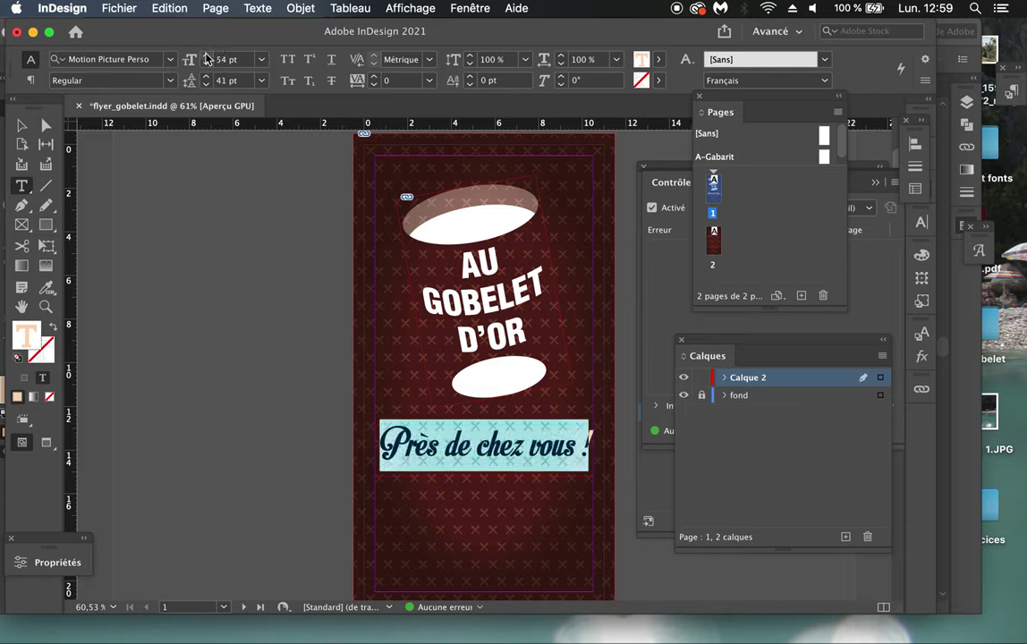
Step: Save flyer_gobelet.indd with Fichier > Enregistrer, then switch to FontExplorer X Pro
{"action": "left_click", "coordinate": [19, 126]}
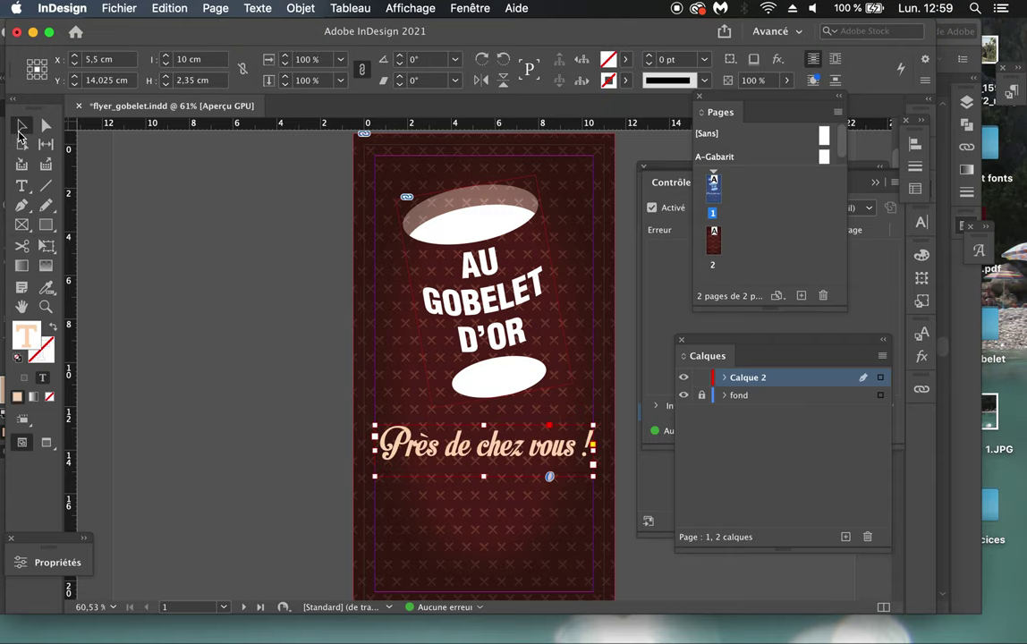
{"action": "left_click", "coordinate": [212, 336]}
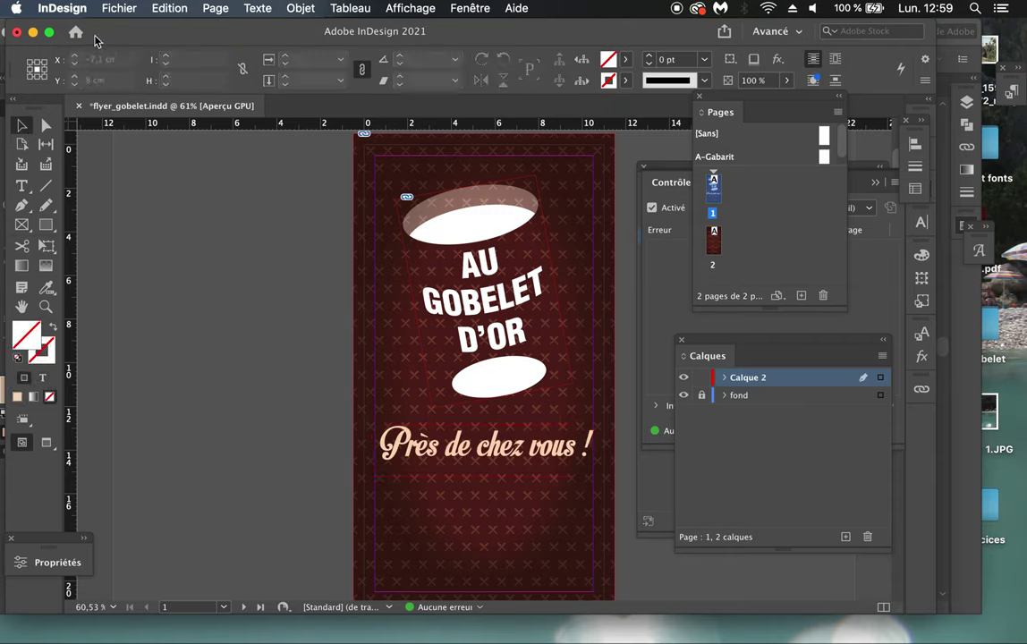
{"action": "left_click", "coordinate": [104, 9]}
{"action": "left_click", "coordinate": [127, 124]}
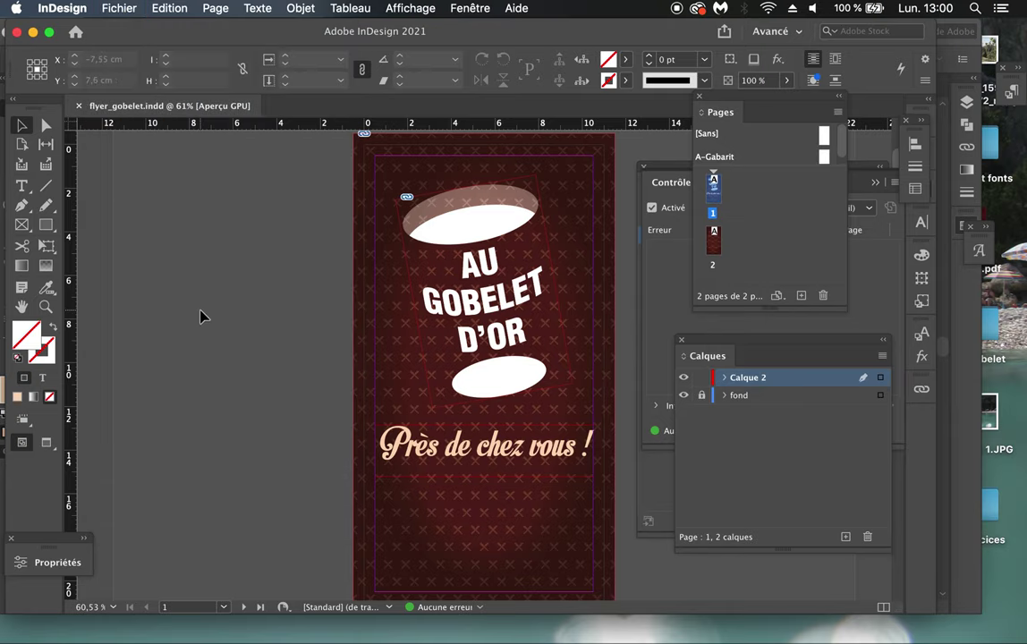
{"action": "key", "text": "super+Tab"}
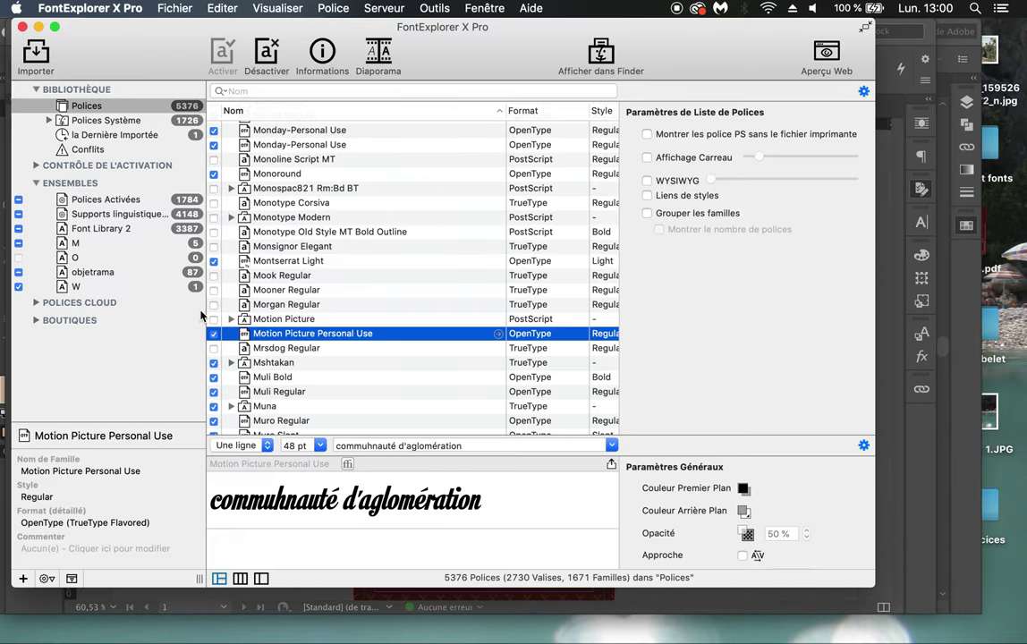
Step: Untick Motion Picture Personal Use in the font list, then return to InDesign
{"action": "left_click", "coordinate": [213, 333]}
{"action": "left_click", "coordinate": [214, 334]}
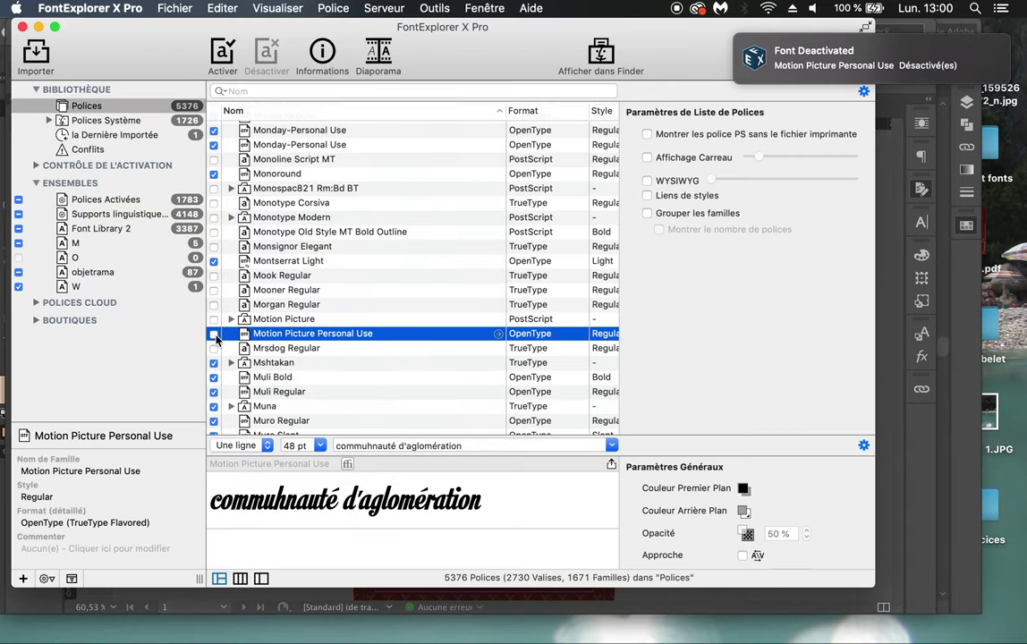
{"action": "key", "text": "super+Tab"}
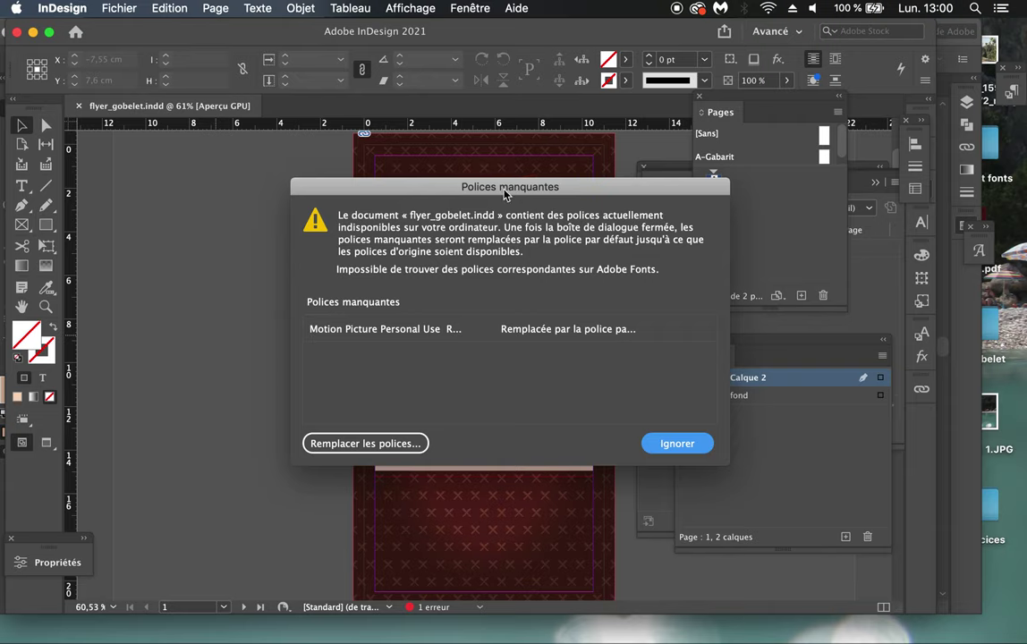
Step: Ignore the Polices manquantes warning and view the substituted tagline in Aperçu screen mode
{"action": "left_click_drag", "start_coordinate": [456, 194], "coordinate": [420, 163]}
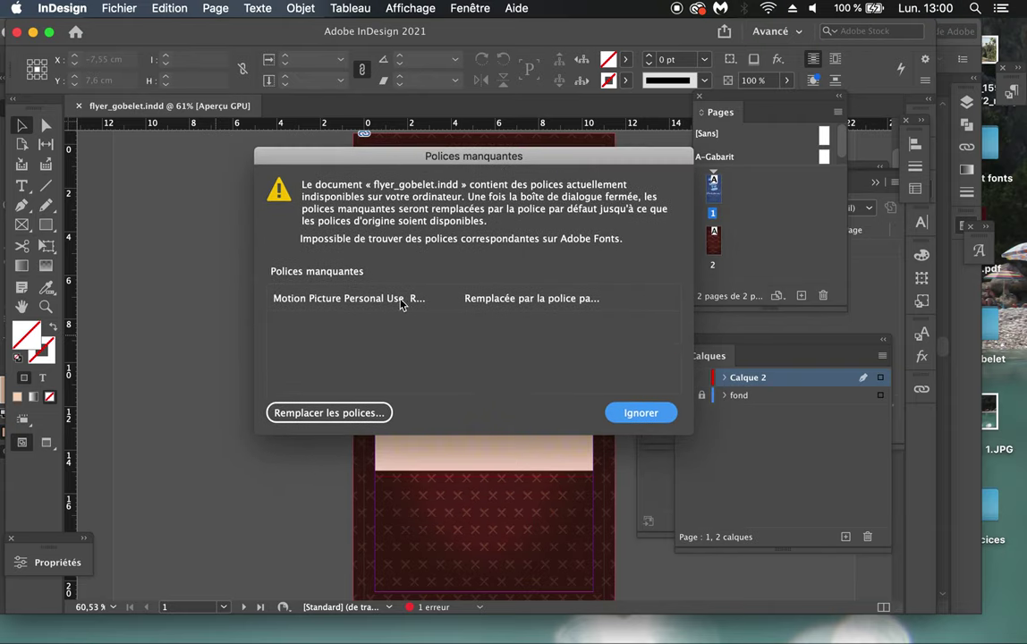
{"action": "left_click", "coordinate": [640, 412]}
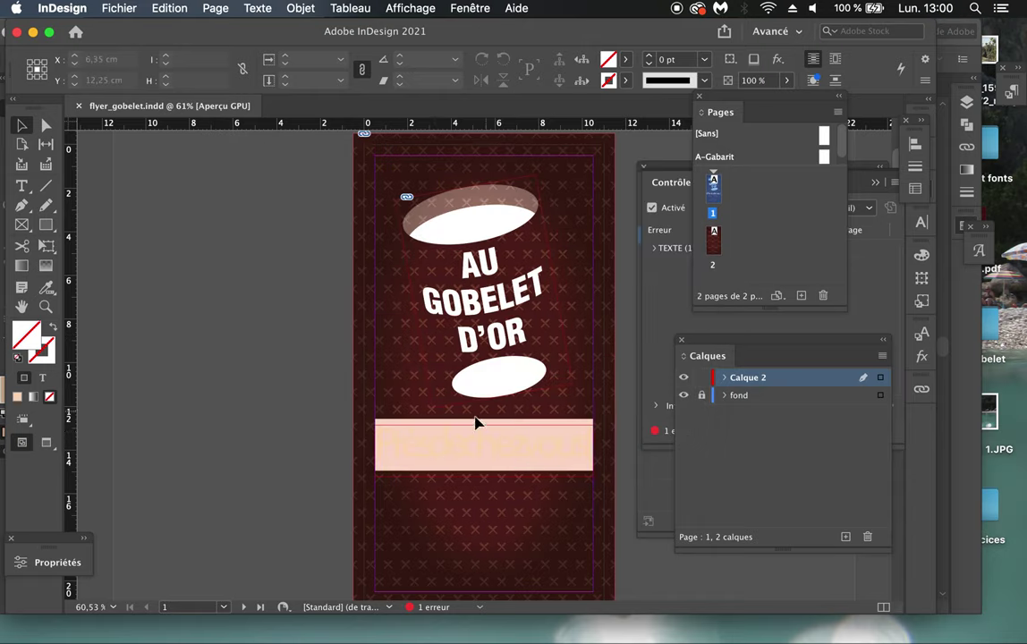
{"action": "left_click", "coordinate": [472, 458]}
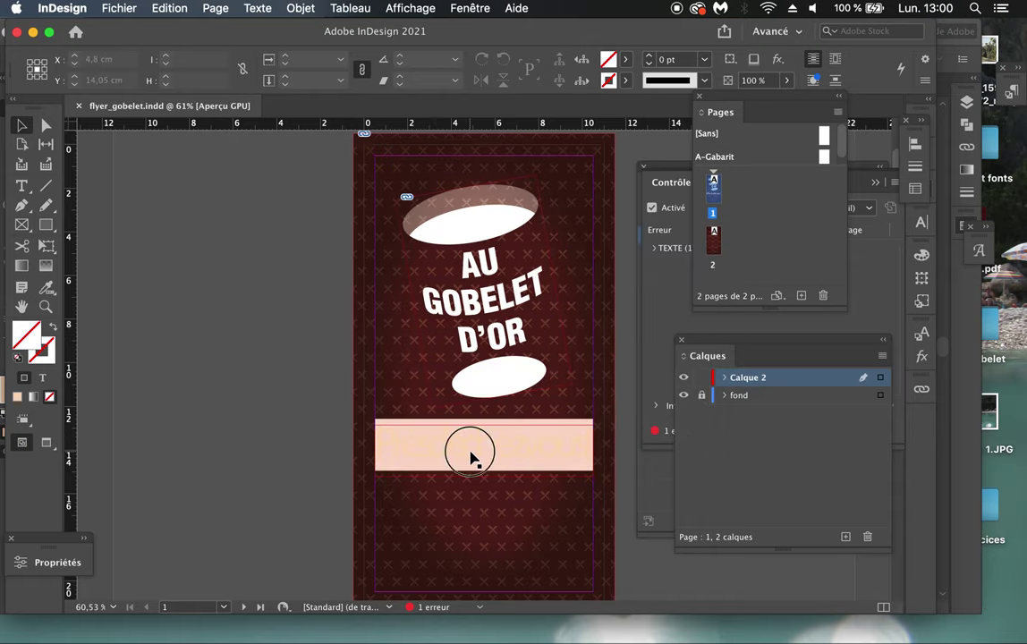
{"action": "double_click", "coordinate": [424, 443]}
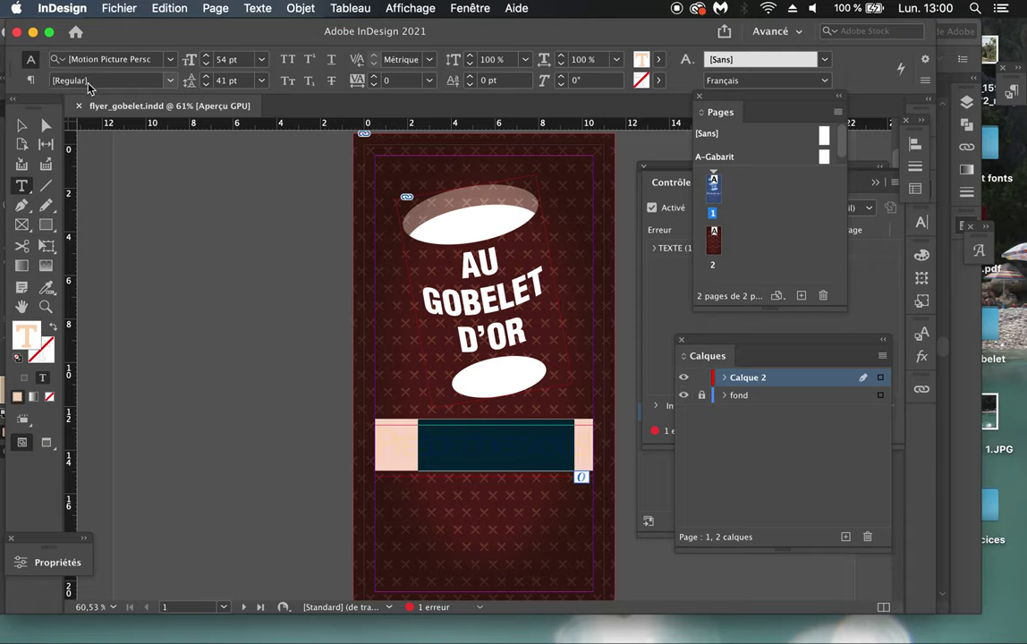
{"action": "left_click", "coordinate": [21, 126]}
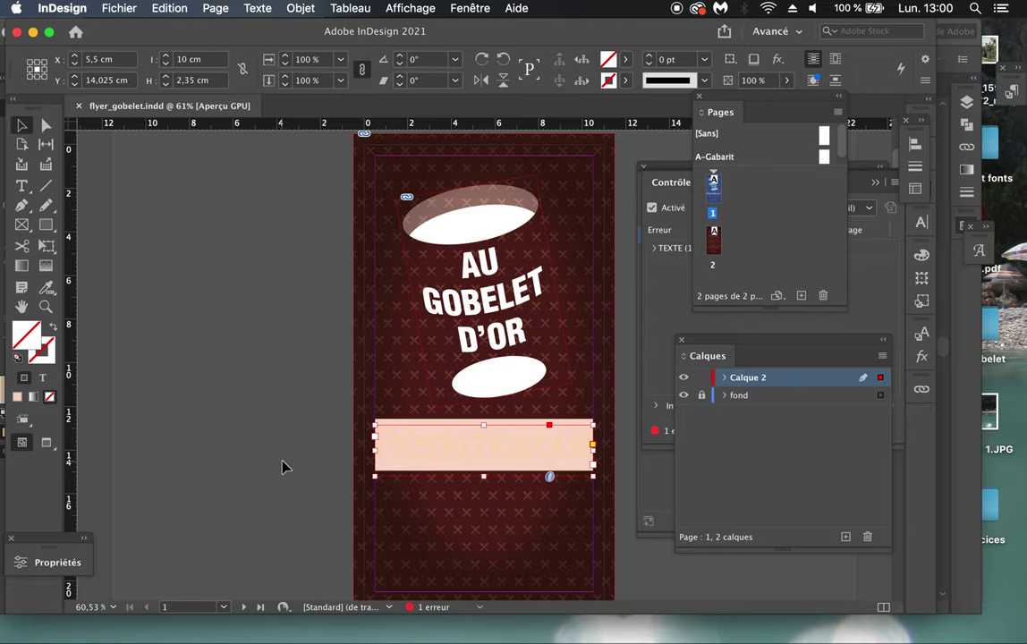
{"action": "left_click", "coordinate": [48, 445]}
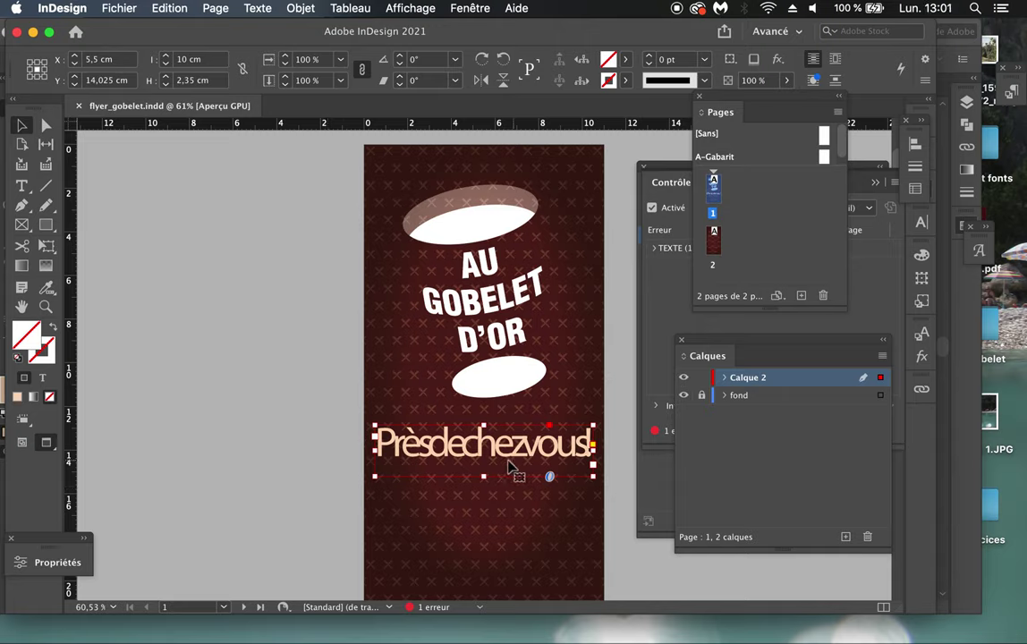
Step: Deselect and return to Normal screen mode with guides, then switch to FontExplorer X Pro
{"action": "left_click", "coordinate": [197, 450]}
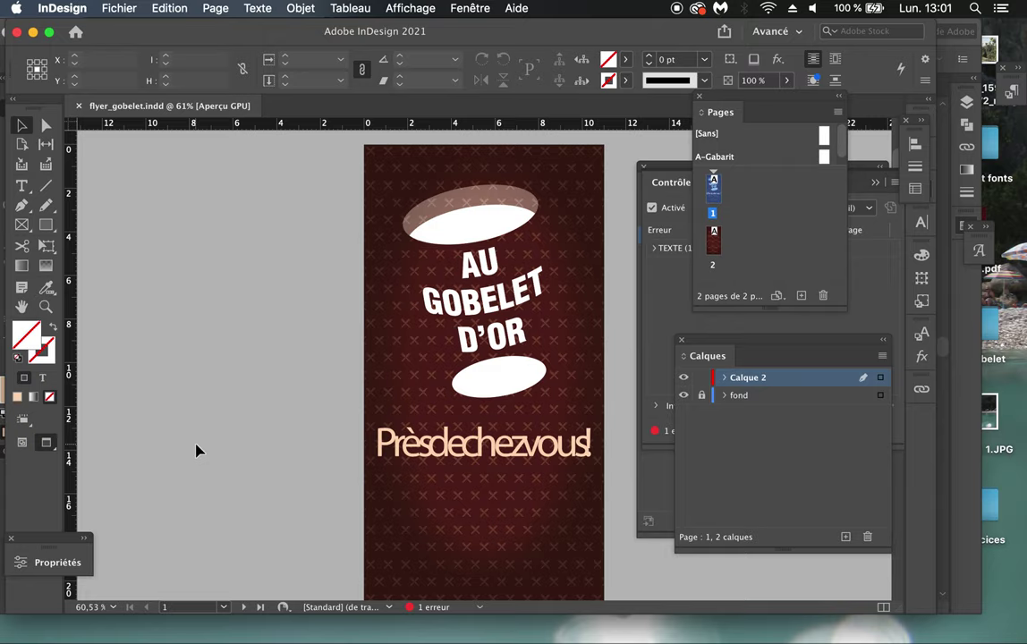
{"action": "left_click", "coordinate": [23, 448]}
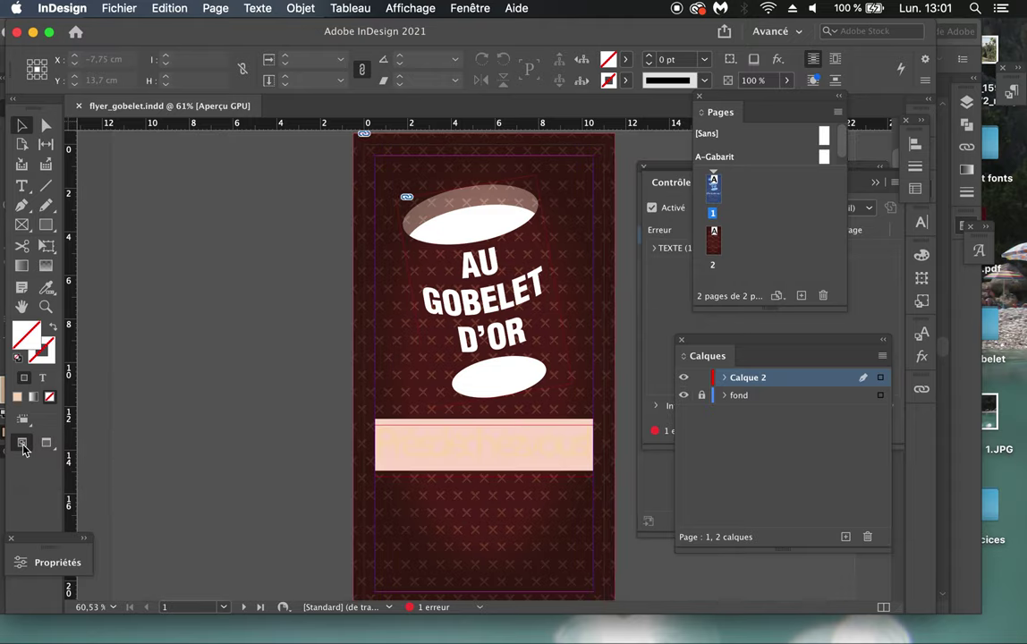
{"action": "mouse_move", "coordinate": [256, 630]}
{"action": "key", "text": "super+Tab"}
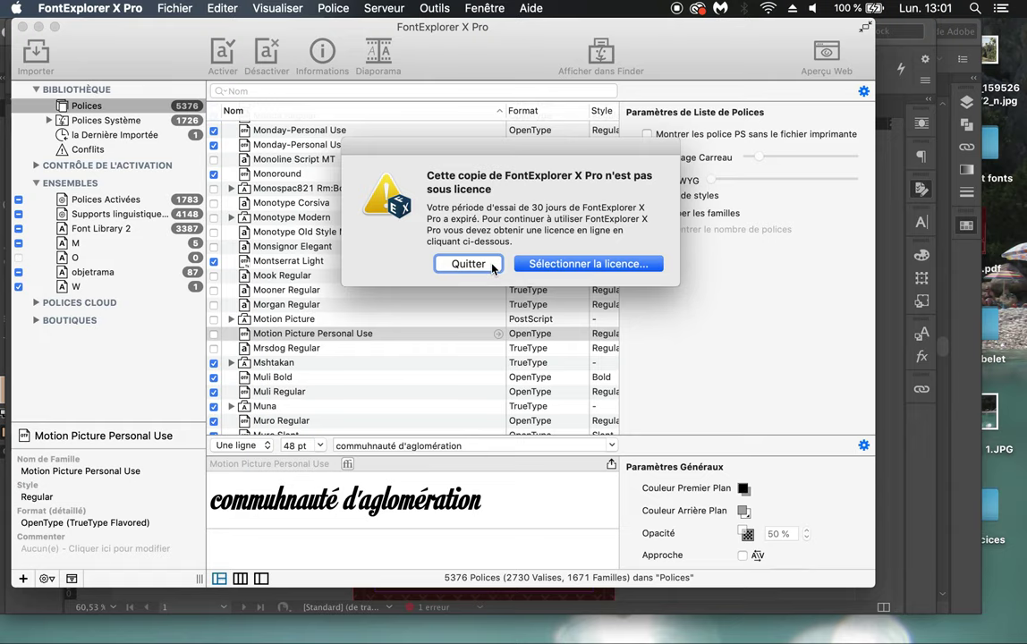
Step: Quit the unlicensed FontExplorer X Pro, relaunch it from the Dock, and dismiss its startup alerts
{"action": "left_click", "coordinate": [469, 264]}
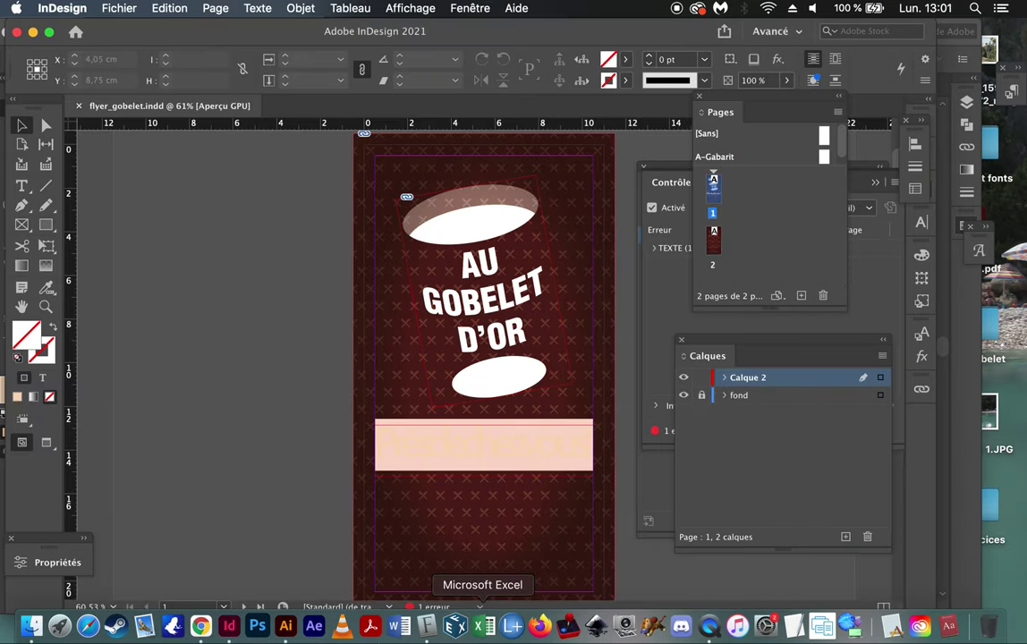
{"action": "left_click", "coordinate": [457, 623]}
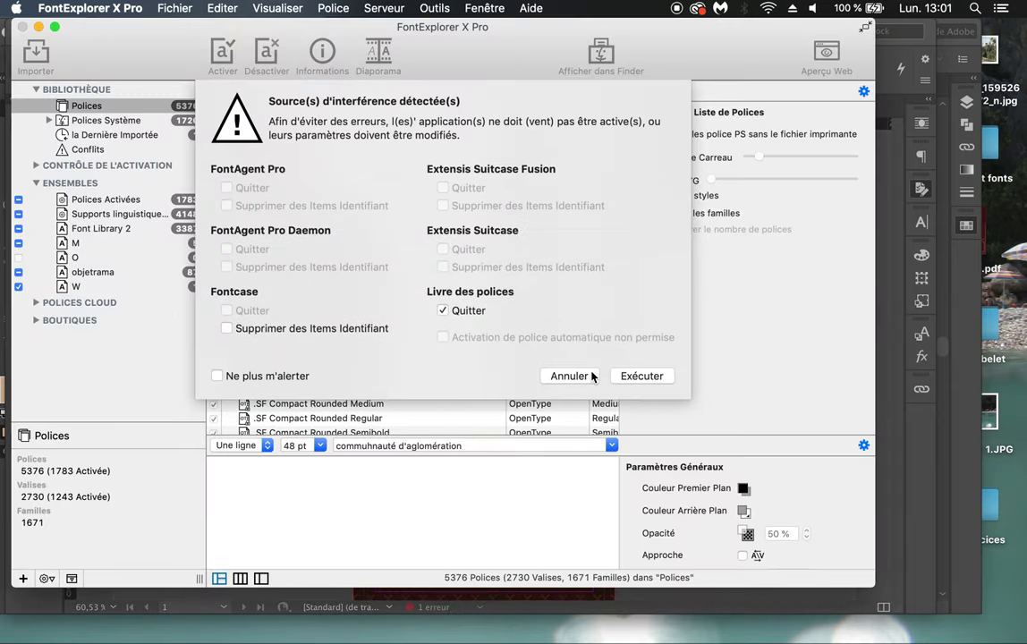
{"action": "left_click", "coordinate": [579, 375]}
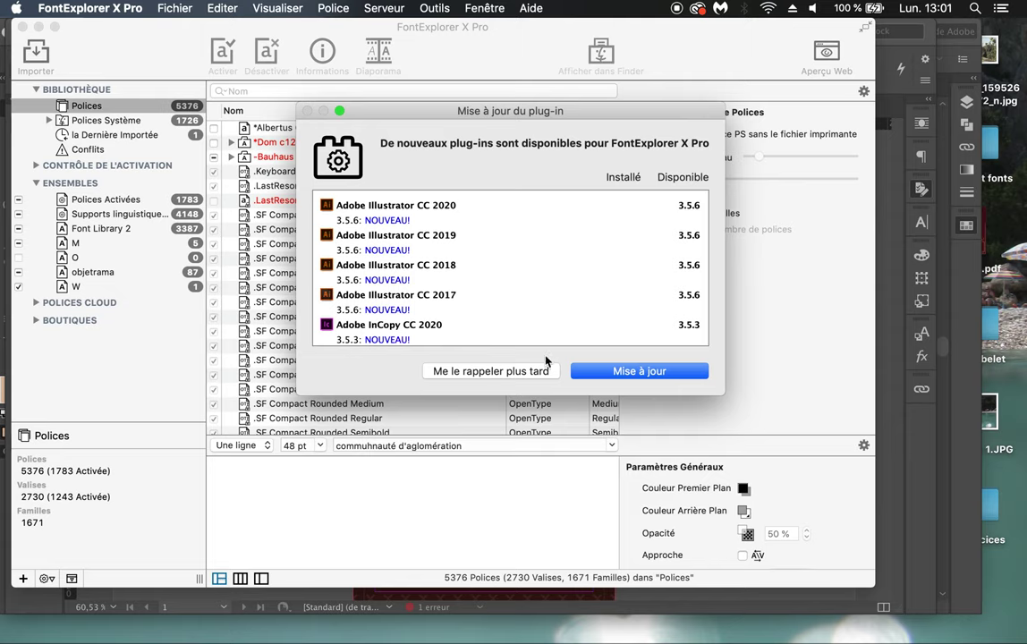
{"action": "left_click", "coordinate": [542, 366]}
Step: Reactivate Motion Picture Personal Use in the font list and return to InDesign
{"action": "left_click", "coordinate": [362, 333]}
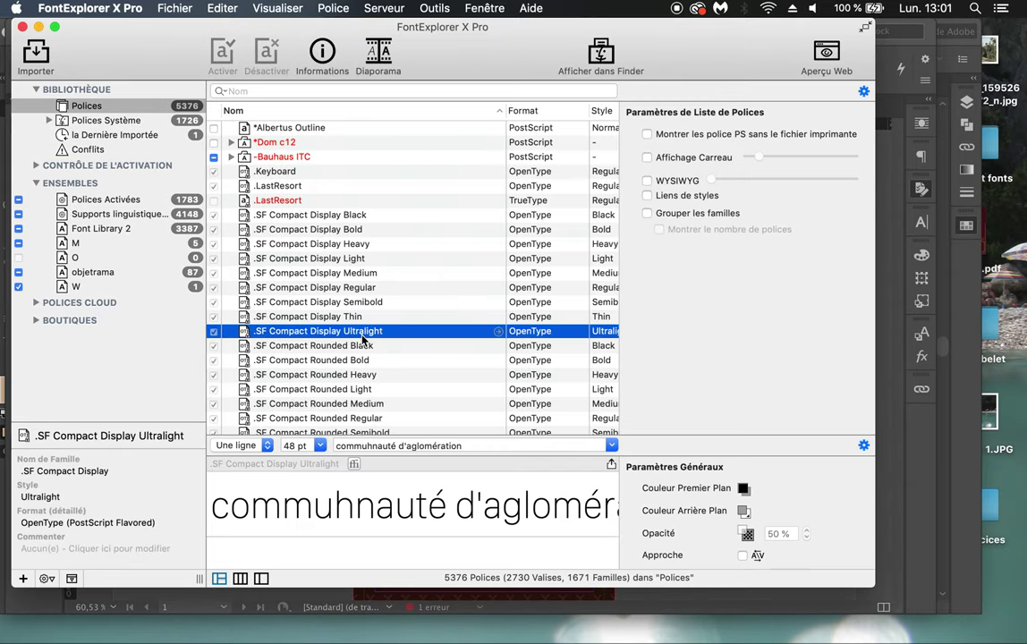
{"action": "type", "text": "mot"}
{"action": "scroll", "coordinate": [254, 396], "scroll_direction": "down", "scroll_amount": 1}
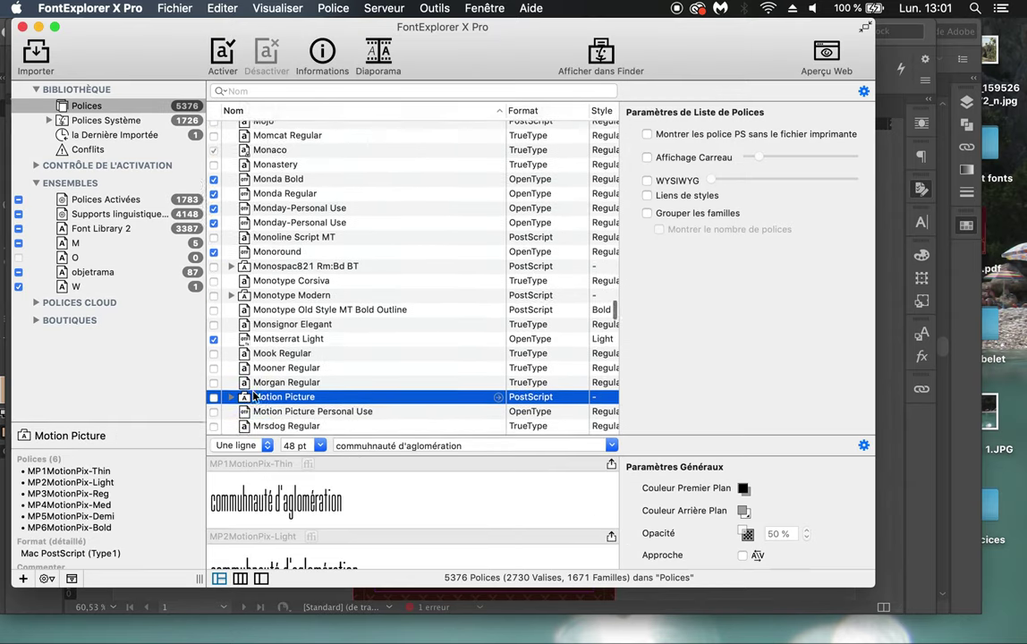
{"action": "scroll", "coordinate": [255, 397], "scroll_direction": "down", "scroll_amount": 3}
{"action": "left_click", "coordinate": [214, 340]}
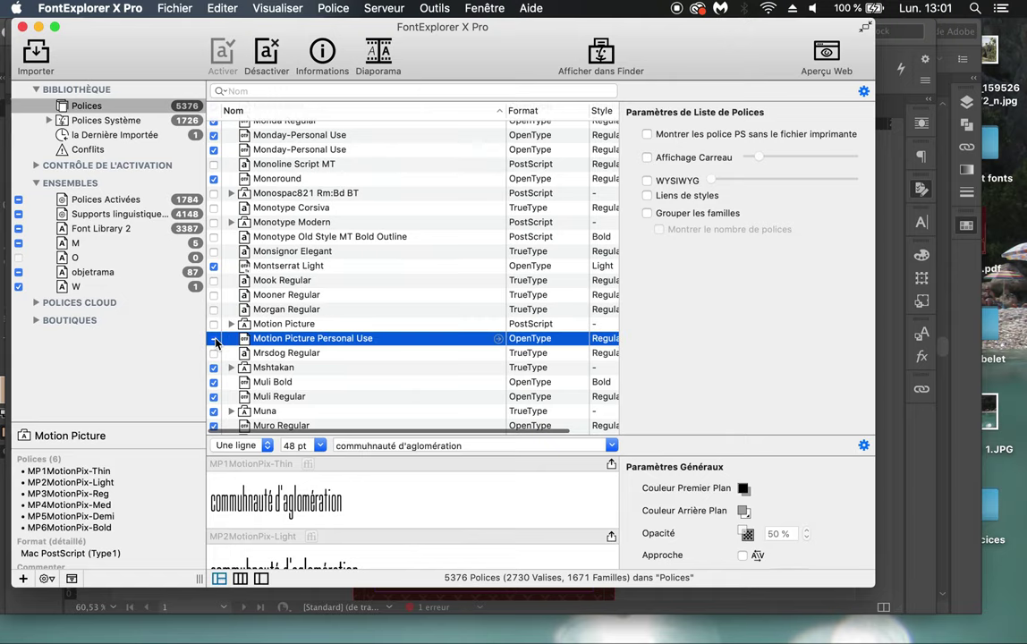
{"action": "key", "text": "super+Tab"}
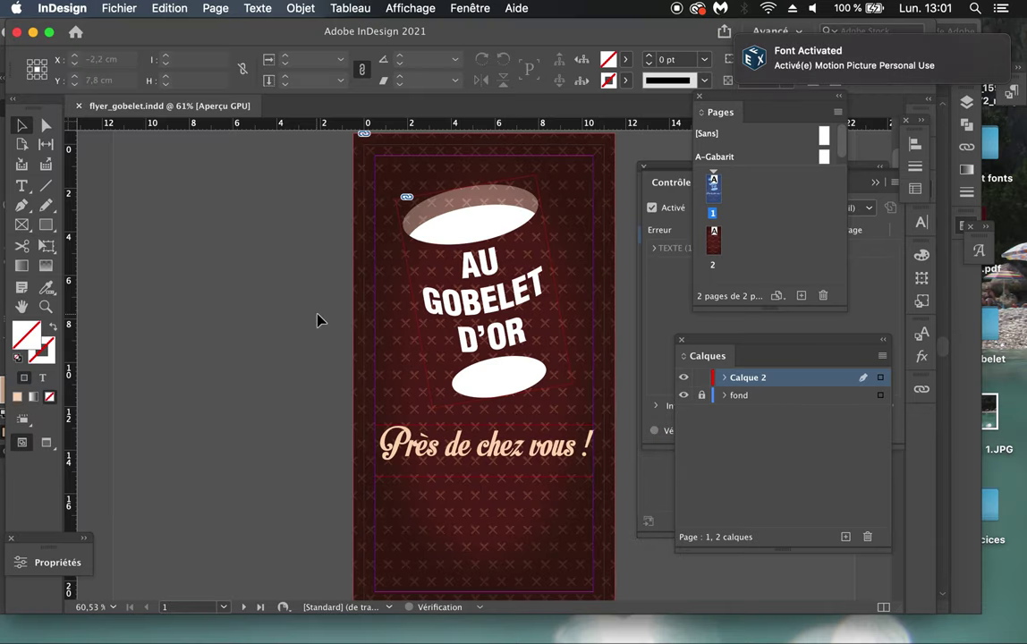
{"action": "left_click", "coordinate": [466, 448]}
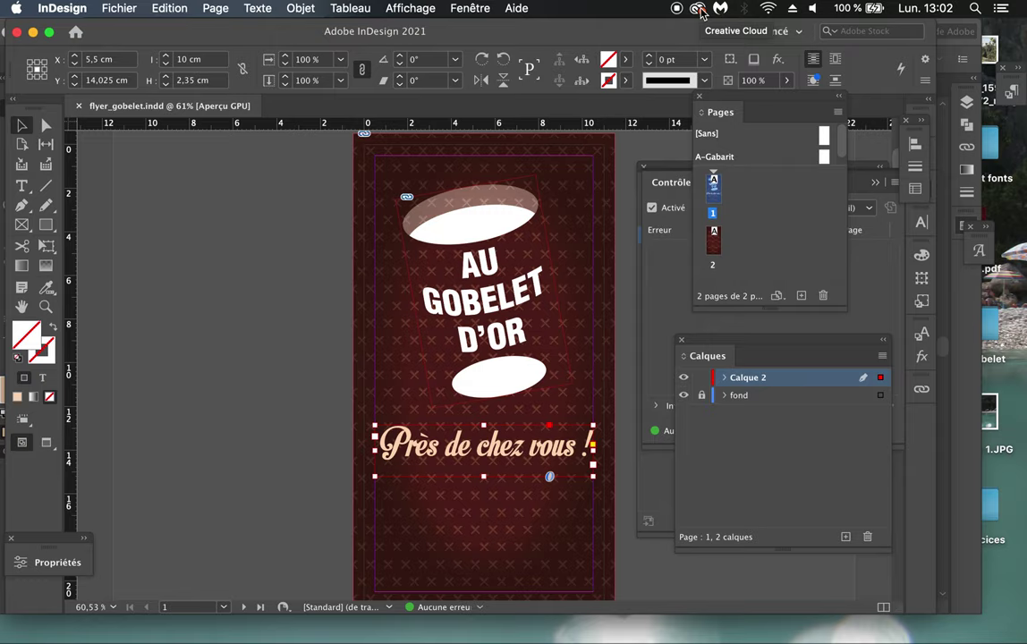
Step: Open Creative Cloud from the menu bar and go to its Gérer les polices page
{"action": "left_click", "coordinate": [698, 9]}
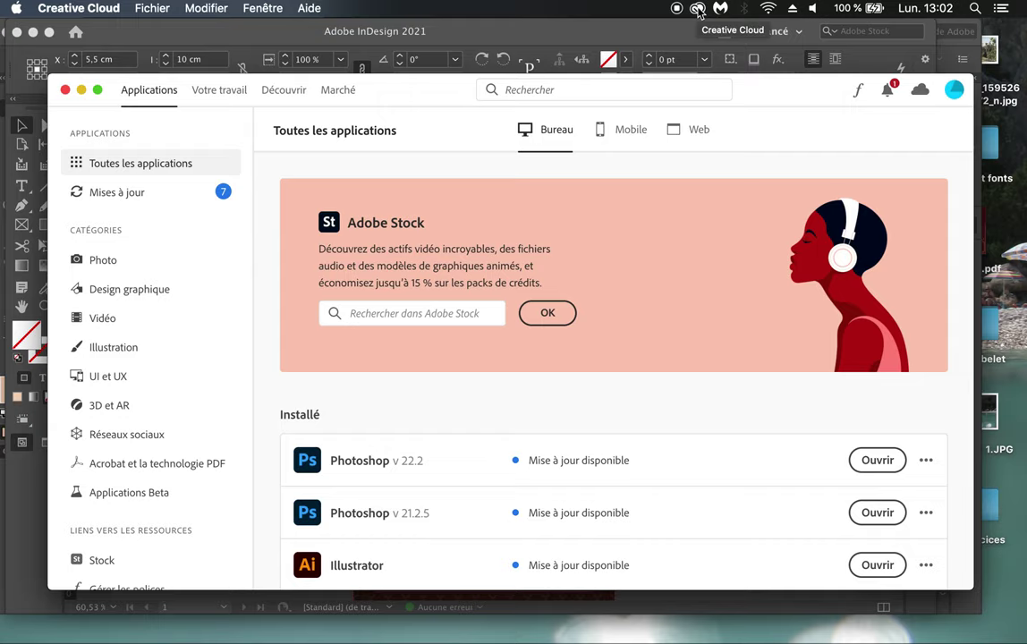
{"action": "scroll", "coordinate": [612, 433], "scroll_direction": "down", "scroll_amount": 2}
{"action": "scroll", "coordinate": [612, 433], "scroll_direction": "up", "scroll_amount": 2}
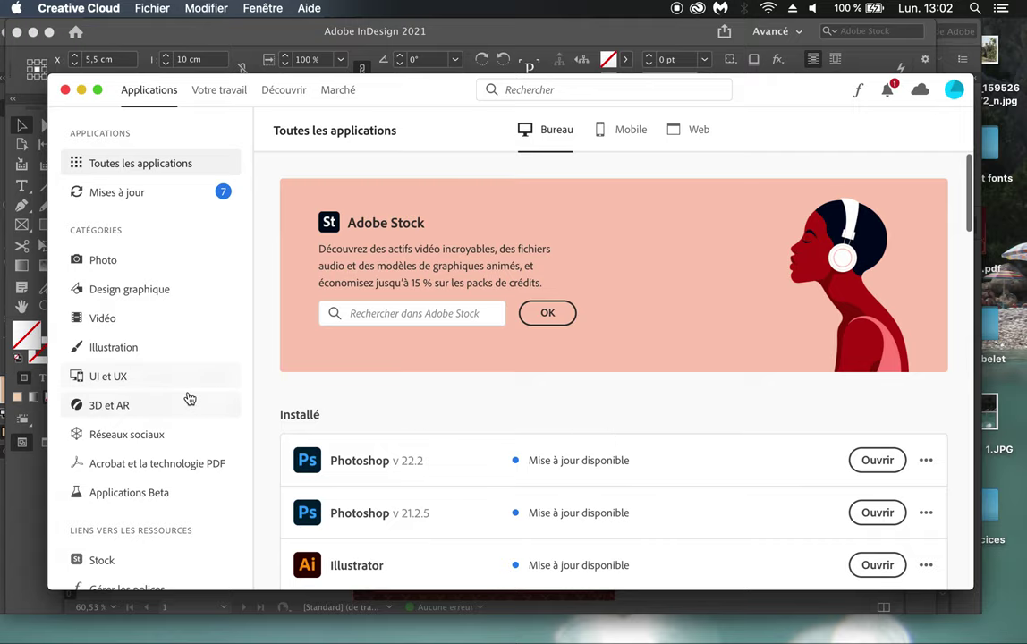
{"action": "scroll", "coordinate": [189, 398], "scroll_direction": "down", "scroll_amount": 3}
{"action": "scroll", "coordinate": [189, 398], "scroll_direction": "down", "scroll_amount": 1}
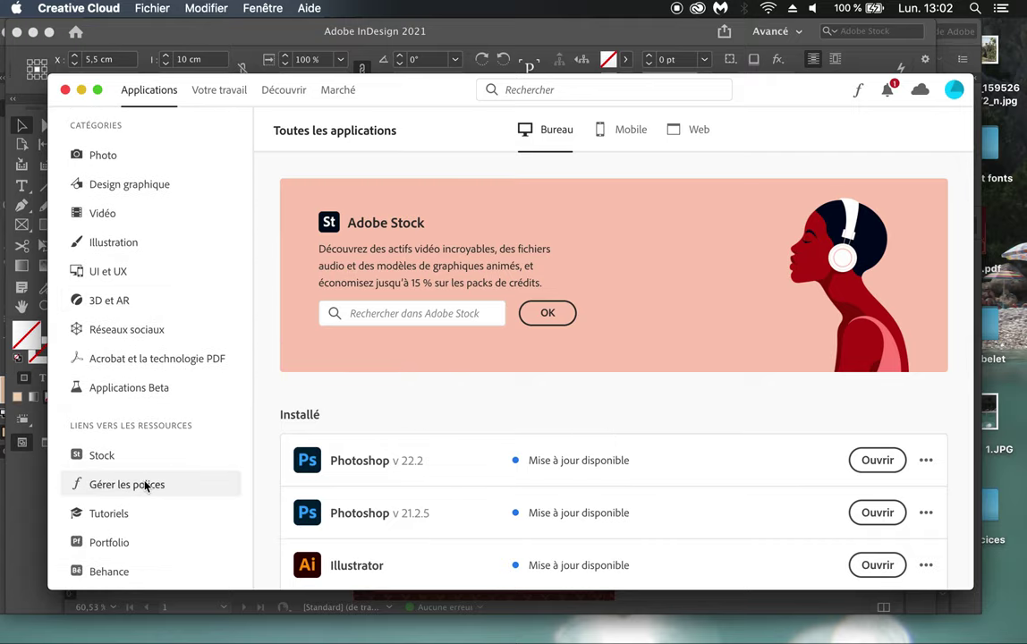
{"action": "left_click", "coordinate": [146, 486]}
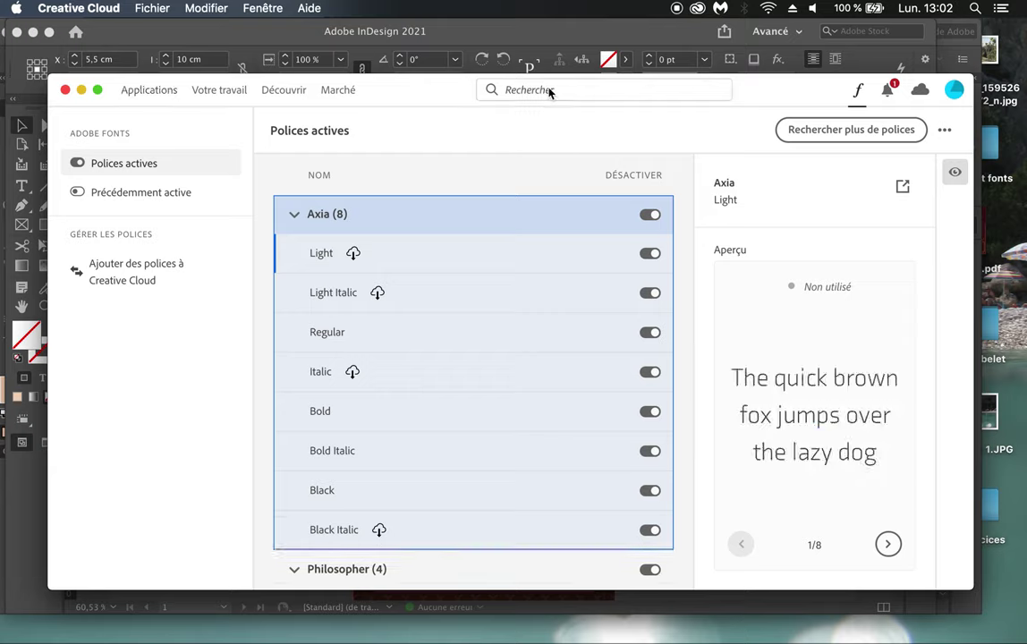
Step: Collapse the Axia, Philosopher, Rigid Square, Montserrat and Atrament Web families, then open Adobe Fonts
{"action": "left_click", "coordinate": [297, 216]}
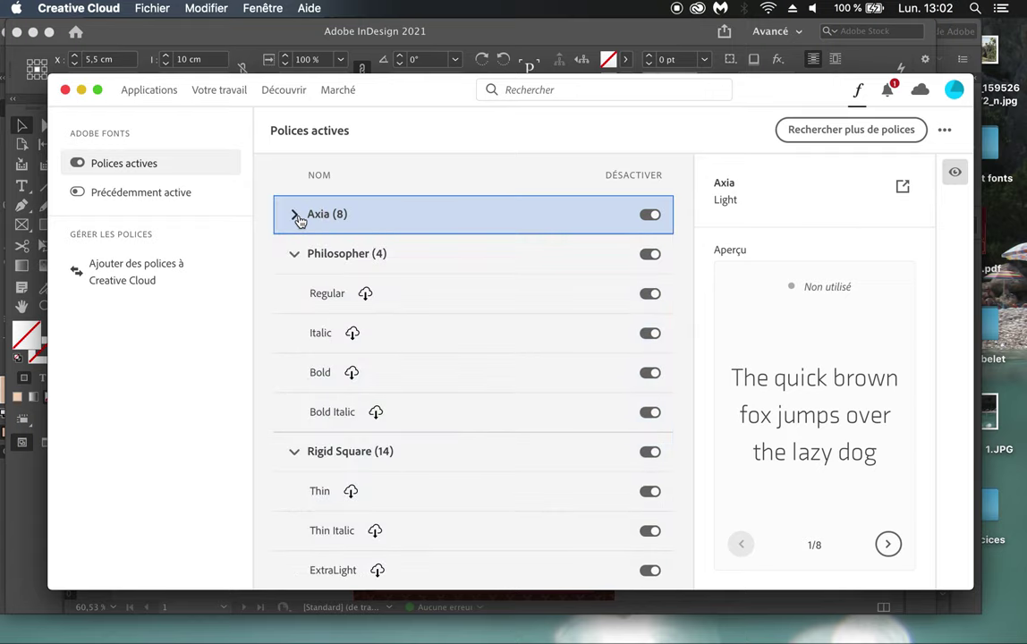
{"action": "left_click", "coordinate": [293, 254]}
{"action": "left_click", "coordinate": [294, 293]}
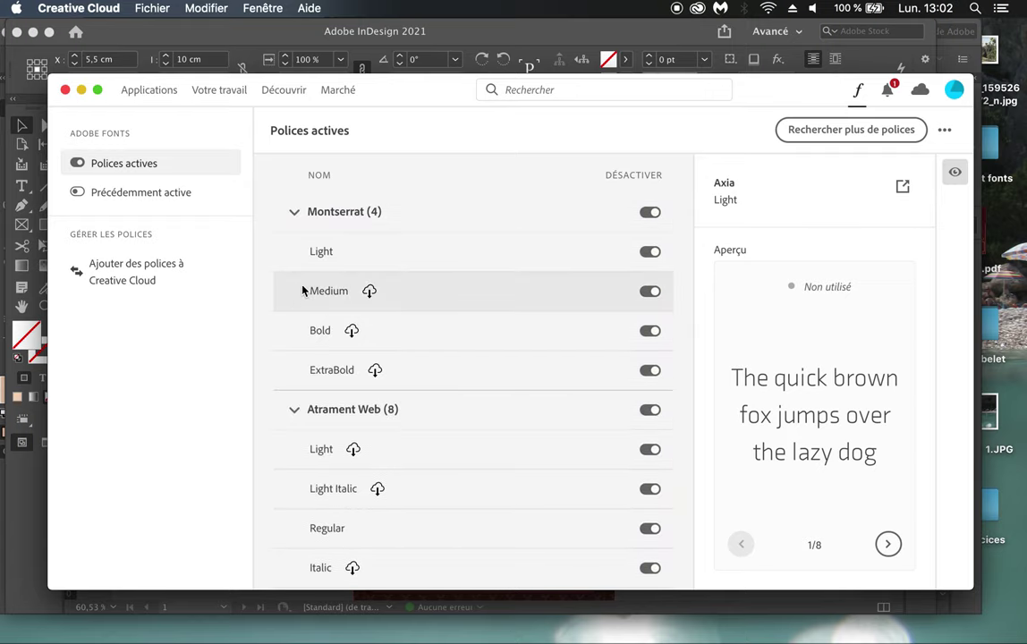
{"action": "left_click", "coordinate": [294, 212]}
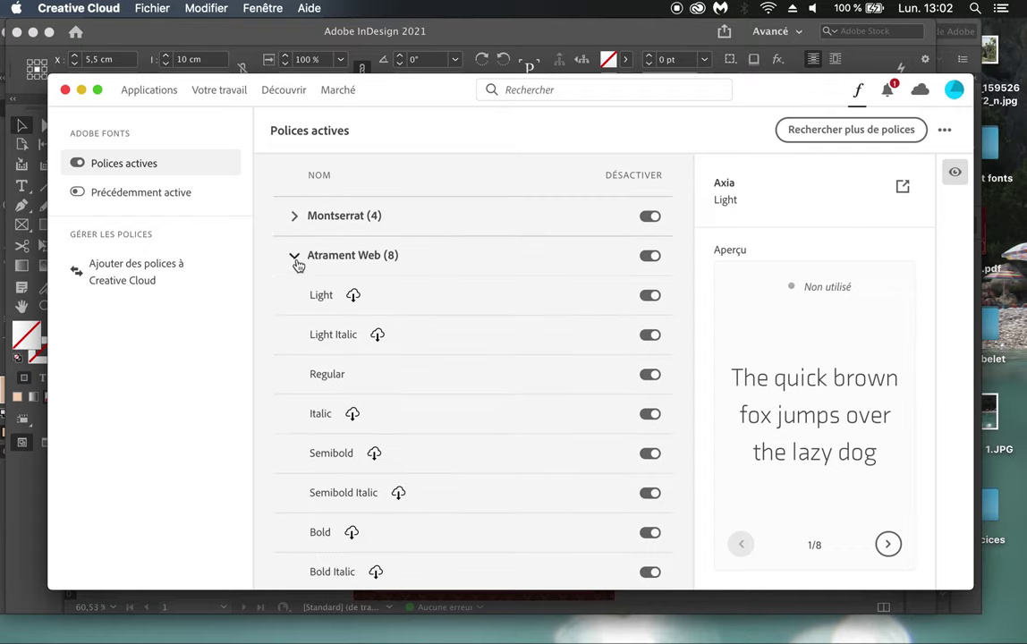
{"action": "left_click", "coordinate": [294, 256]}
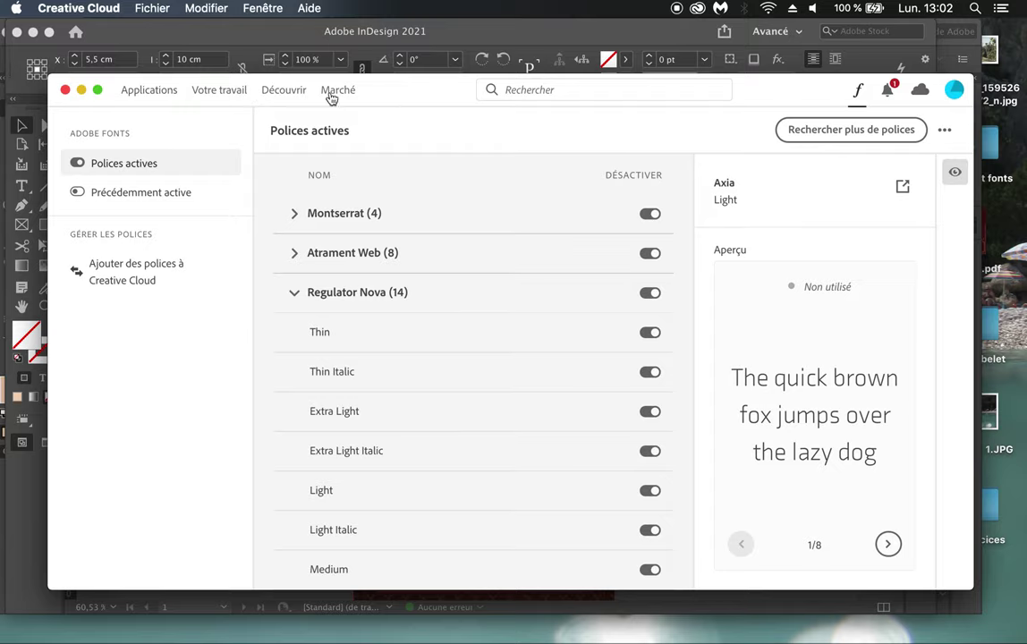
{"action": "left_click", "coordinate": [795, 131]}
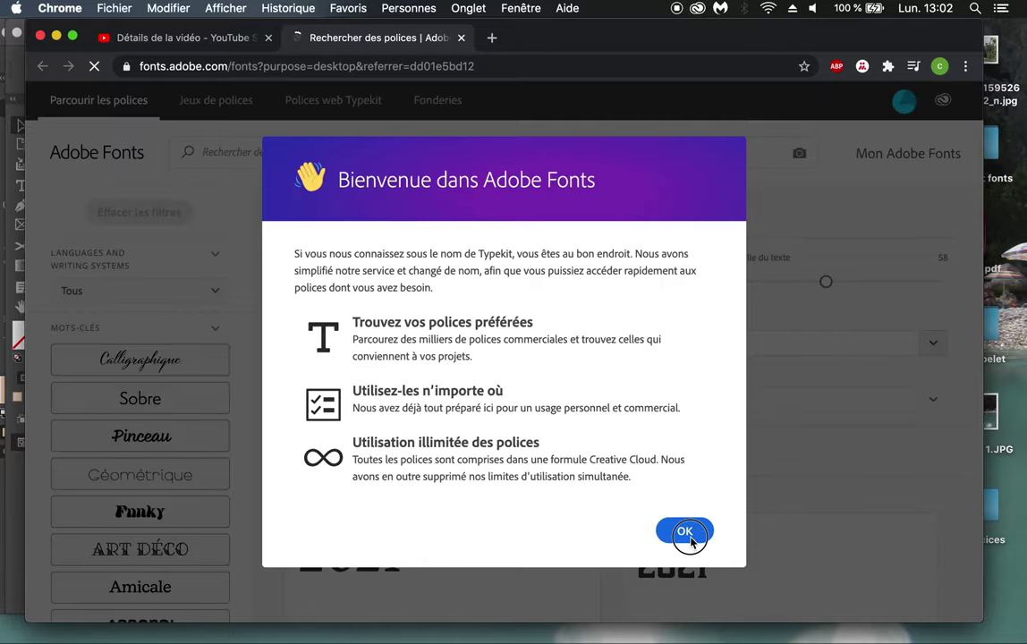
Step: Dismiss the welcome message and try the Pinceau, Géométrique and Amicale keyword filters
{"action": "left_click", "coordinate": [687, 531]}
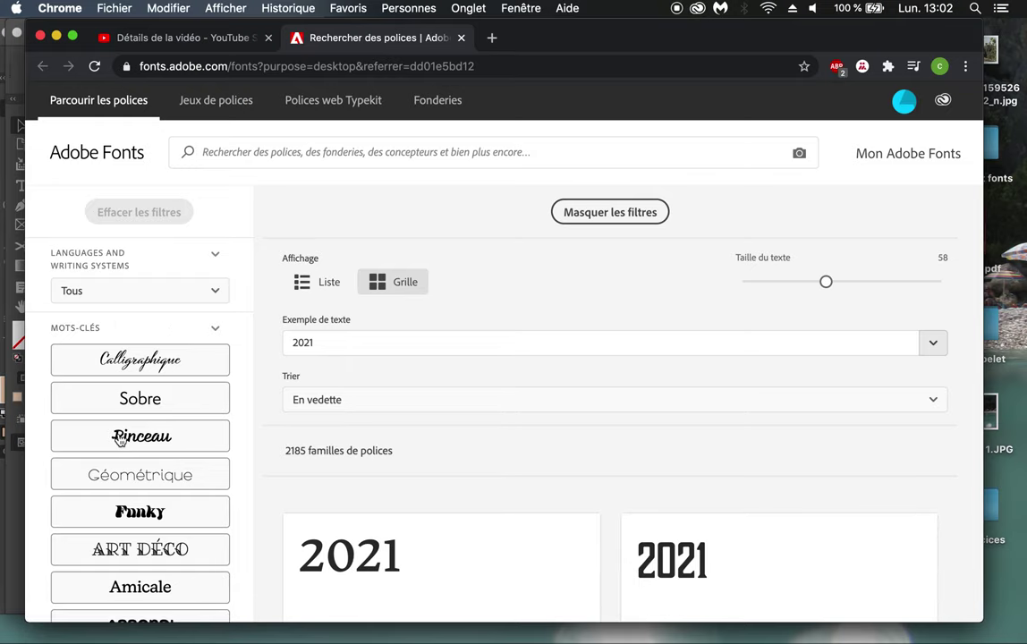
{"action": "left_click", "coordinate": [123, 436]}
{"action": "scroll", "coordinate": [125, 447], "scroll_direction": "down", "scroll_amount": 2}
{"action": "scroll", "coordinate": [125, 448], "scroll_direction": "down", "scroll_amount": 2}
{"action": "left_click", "coordinate": [148, 326]}
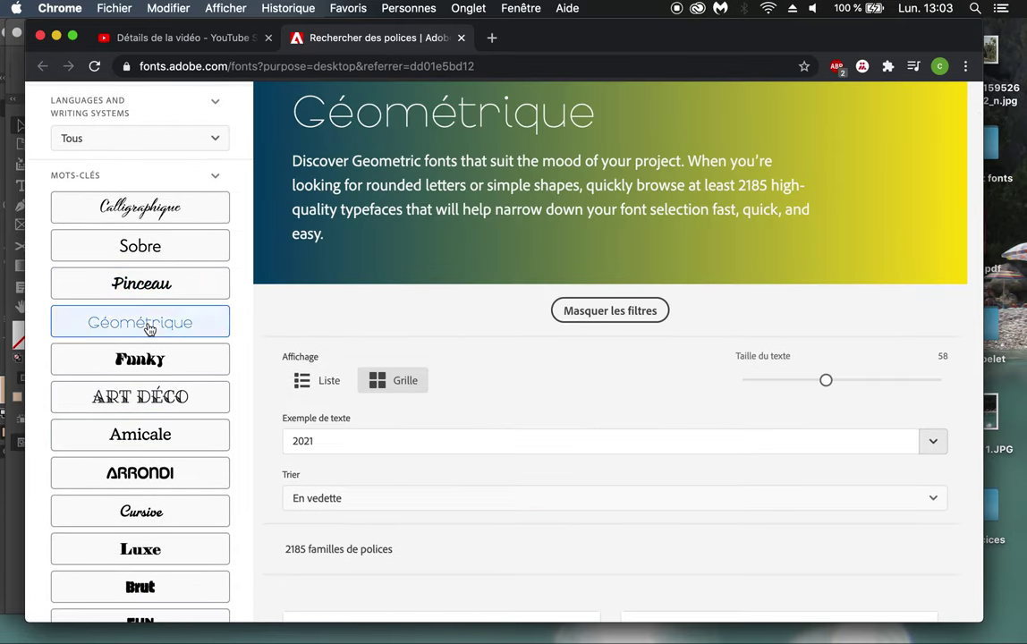
{"action": "left_click", "coordinate": [147, 438]}
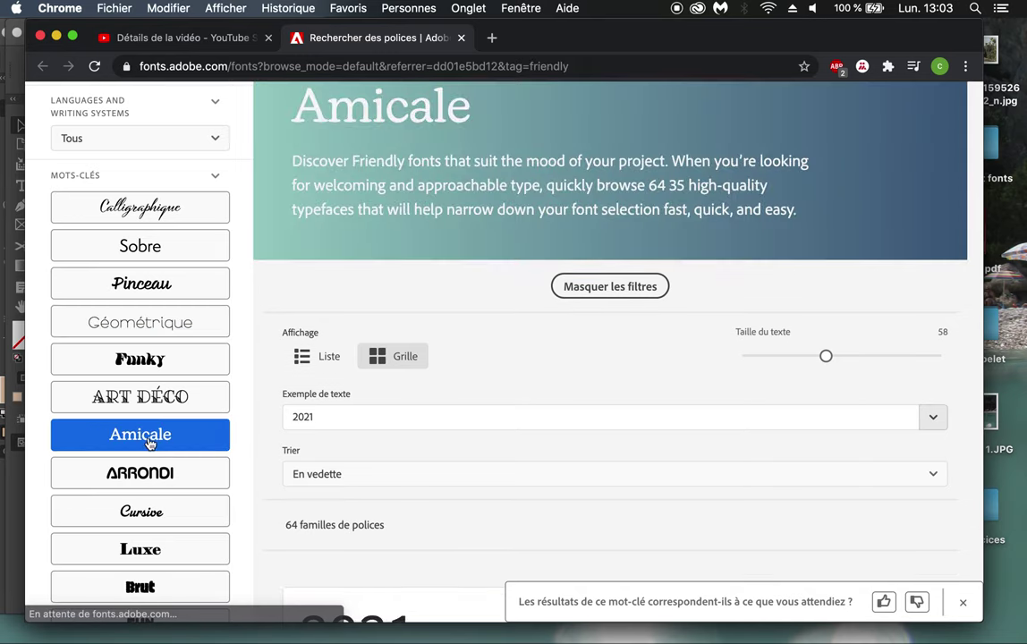
Step: Filter by the Sobre keyword and scroll through its 58 clean font families
{"action": "left_click", "coordinate": [150, 244]}
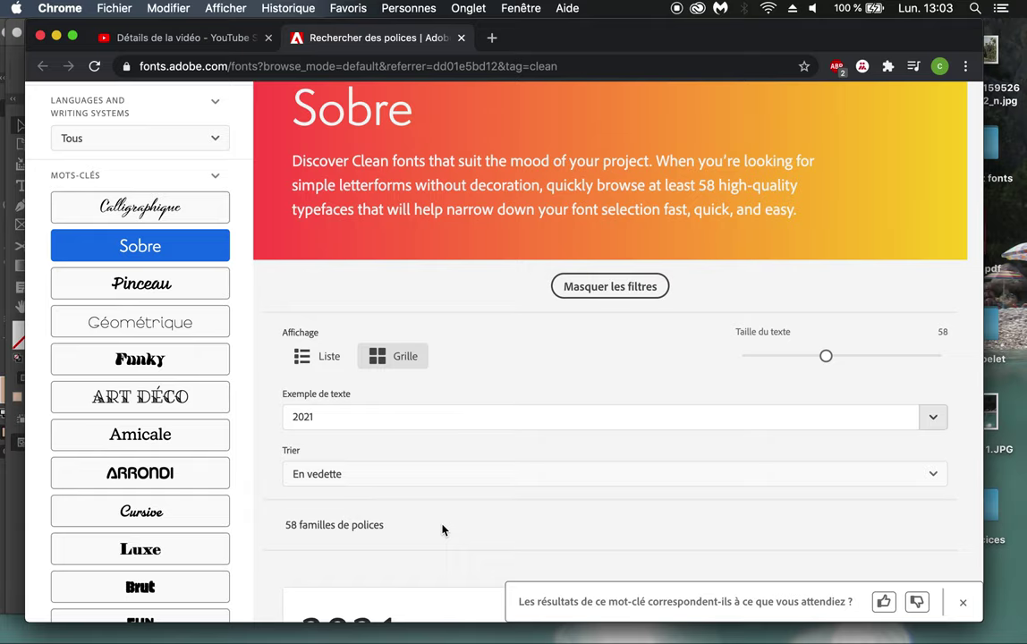
{"action": "scroll", "coordinate": [442, 531], "scroll_direction": "down", "scroll_amount": 8}
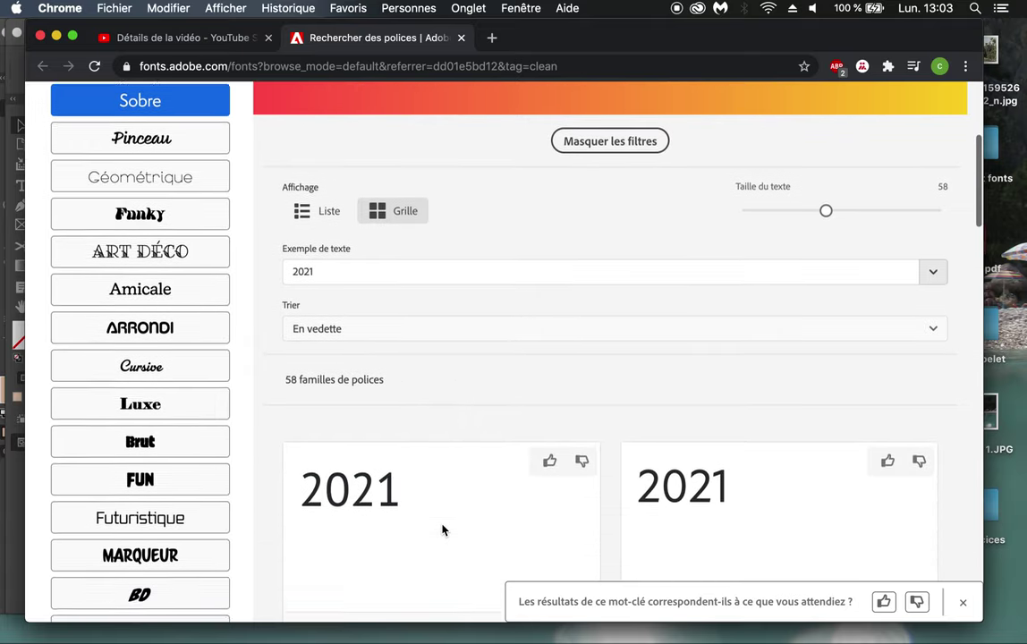
{"action": "scroll", "coordinate": [442, 530], "scroll_direction": "down", "scroll_amount": 2}
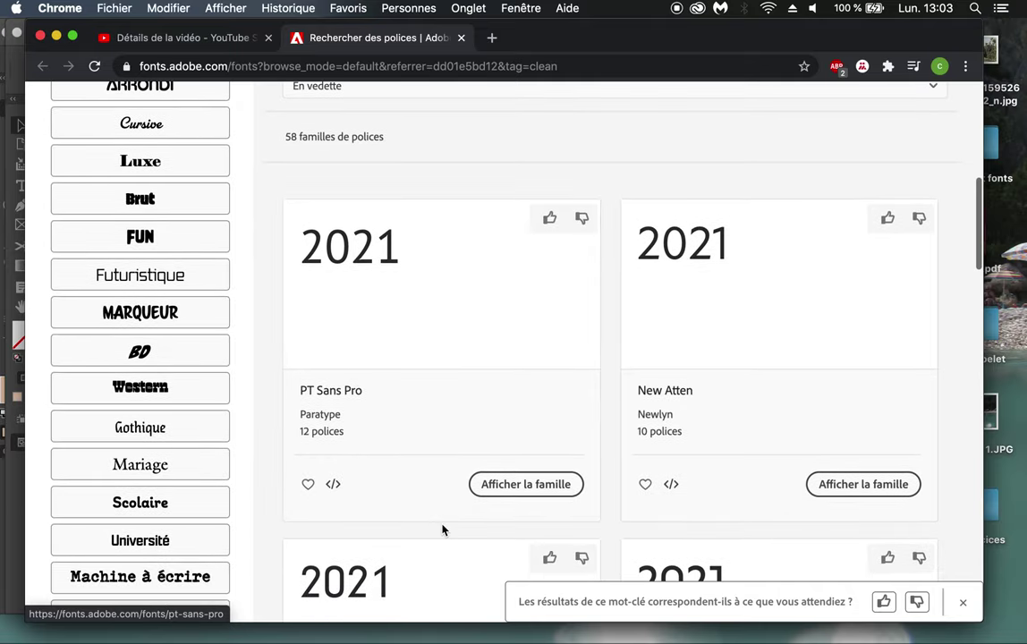
{"action": "scroll", "coordinate": [442, 531], "scroll_direction": "down", "scroll_amount": 3}
{"action": "scroll", "coordinate": [442, 531], "scroll_direction": "down", "scroll_amount": 2}
{"action": "scroll", "coordinate": [442, 531], "scroll_direction": "up", "scroll_amount": 15}
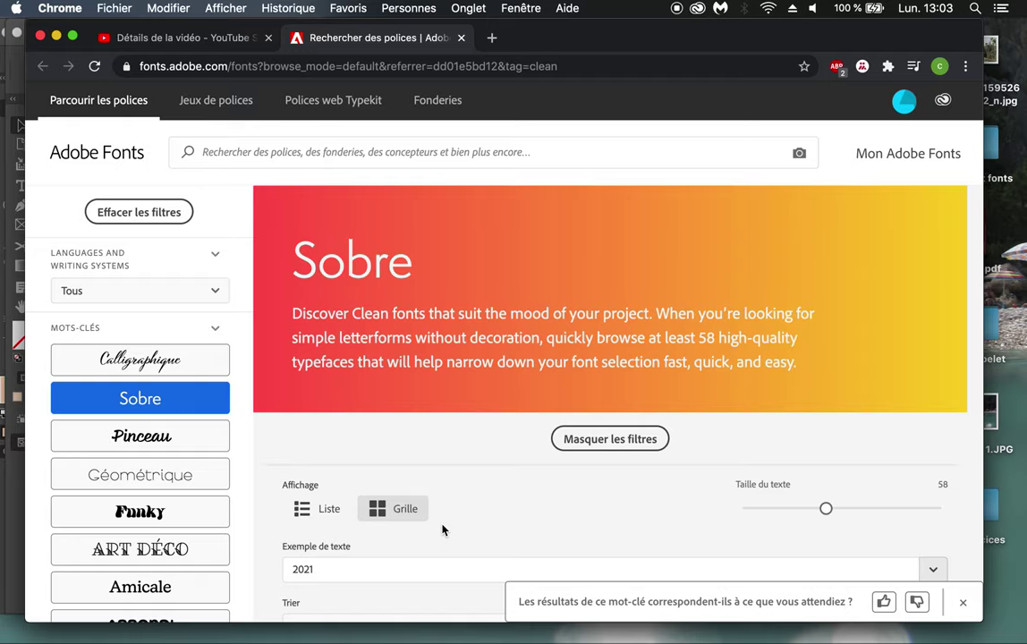
{"action": "scroll", "coordinate": [442, 530], "scroll_direction": "down", "scroll_amount": 1}
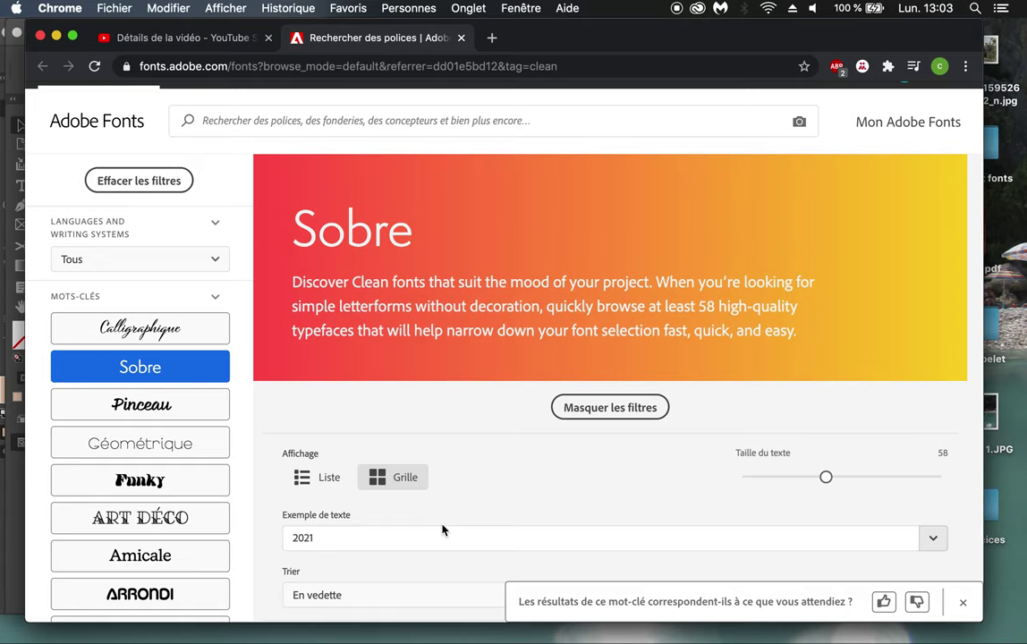
{"action": "scroll", "coordinate": [442, 531], "scroll_direction": "down", "scroll_amount": 2}
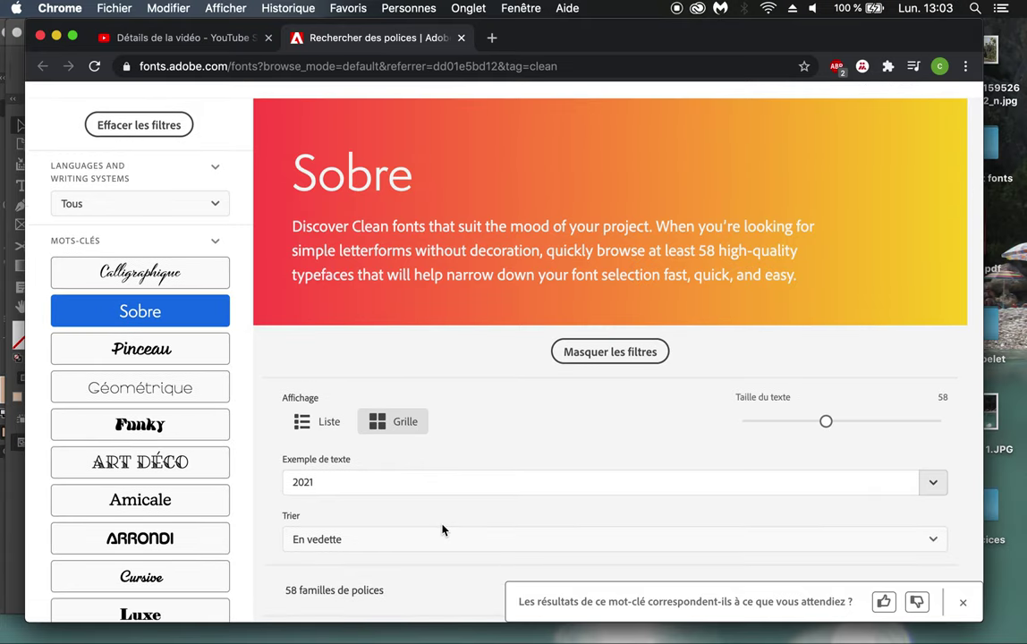
{"action": "scroll", "coordinate": [223, 578], "scroll_direction": "down", "scroll_amount": 1}
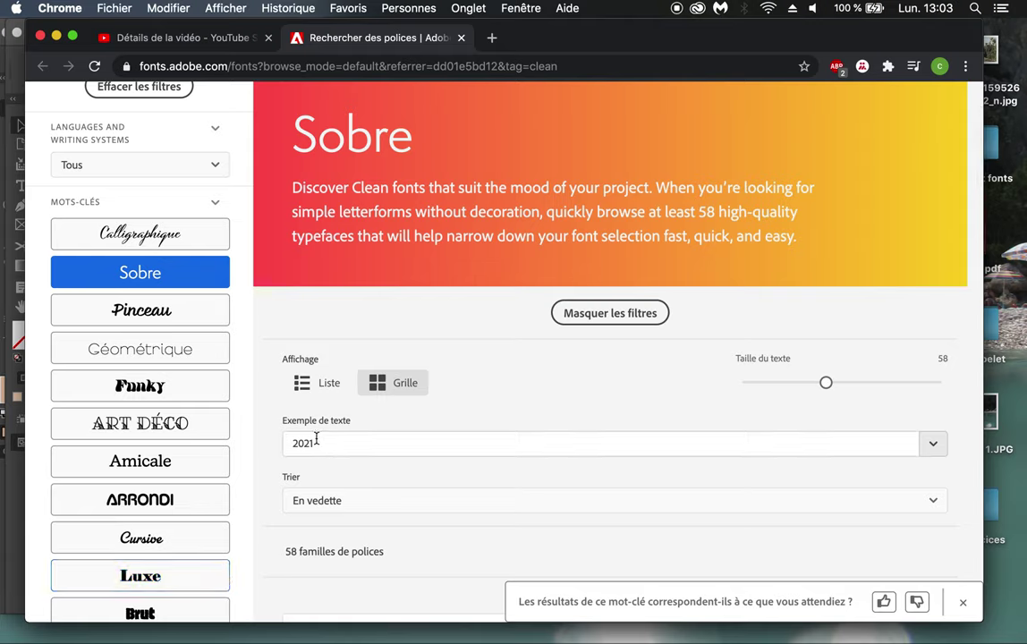
{"action": "left_click", "coordinate": [996, 155]}
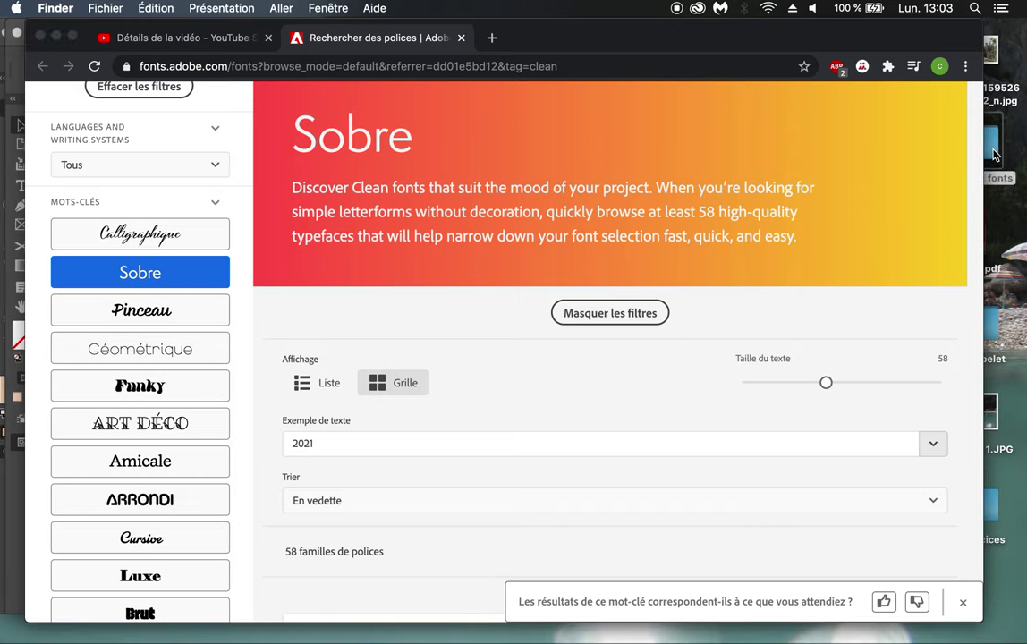
{"action": "double_click", "coordinate": [995, 155]}
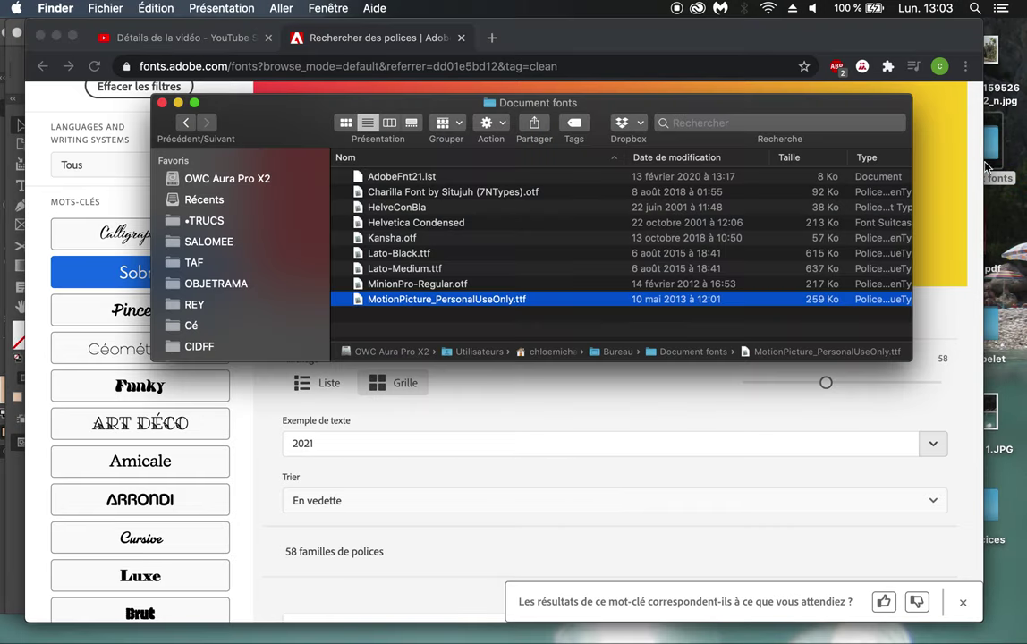
{"action": "left_click_drag", "start_coordinate": [906, 358], "coordinate": [944, 533]}
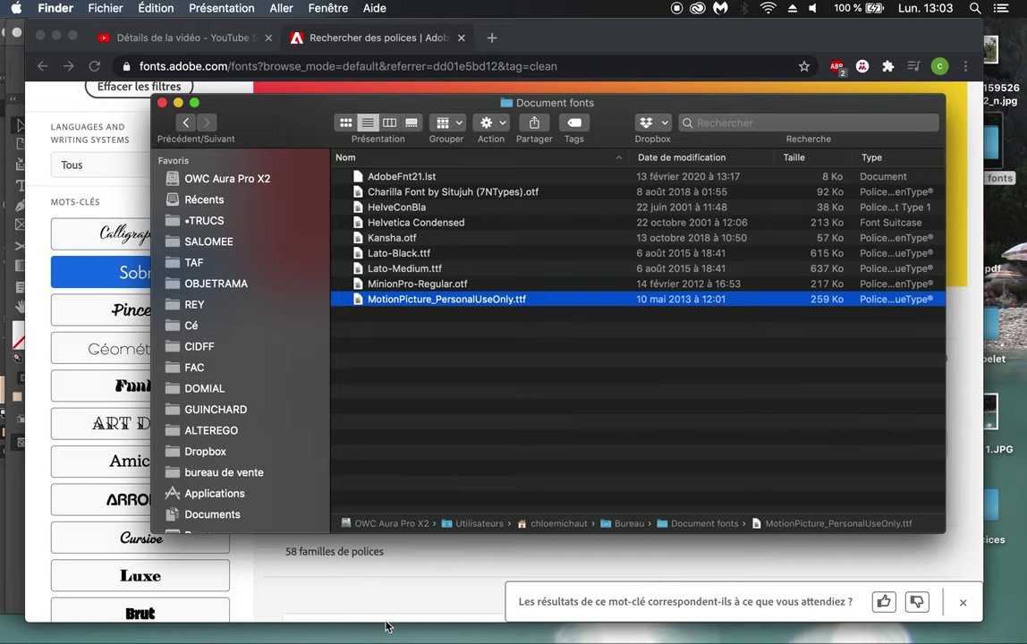
{"action": "left_click", "coordinate": [414, 562]}
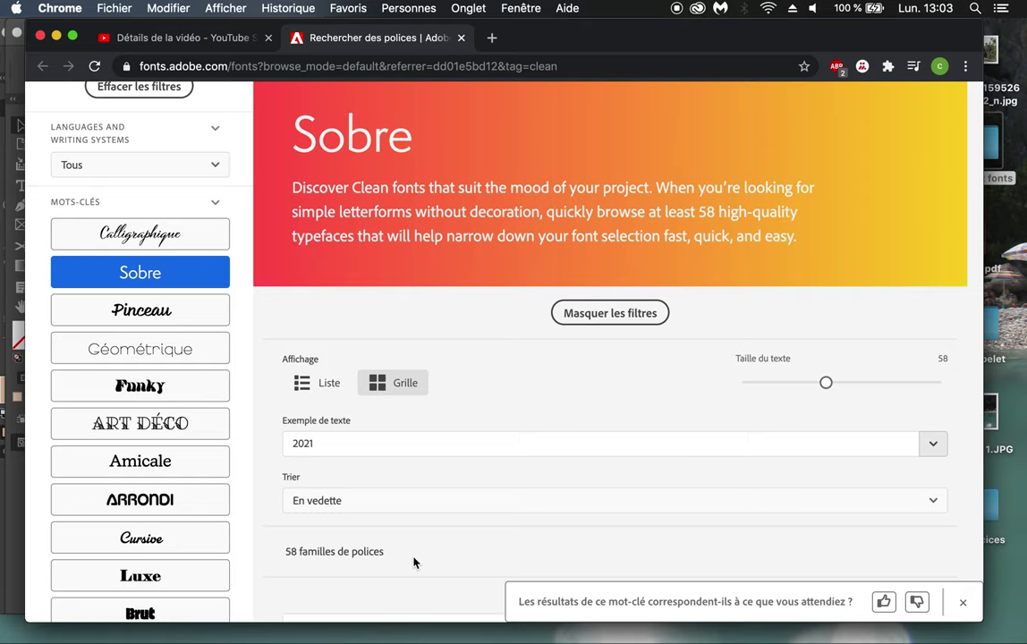
Step: Browse the Sobre font cards, then return to flyer_gobelet.indd in InDesign
{"action": "scroll", "coordinate": [414, 562], "scroll_direction": "up", "scroll_amount": 2}
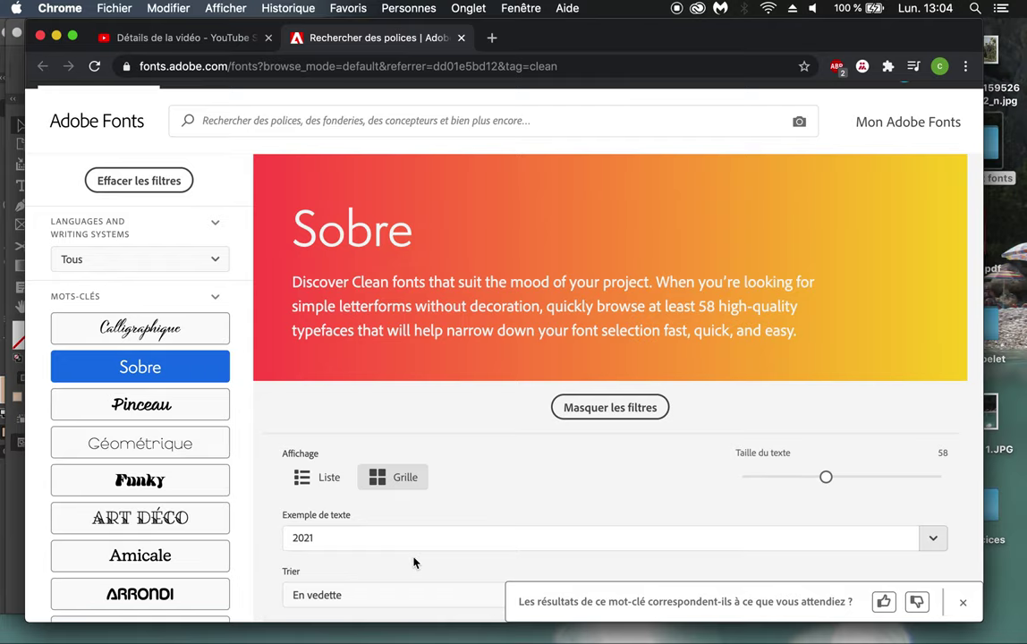
{"action": "scroll", "coordinate": [413, 561], "scroll_direction": "down", "scroll_amount": 5}
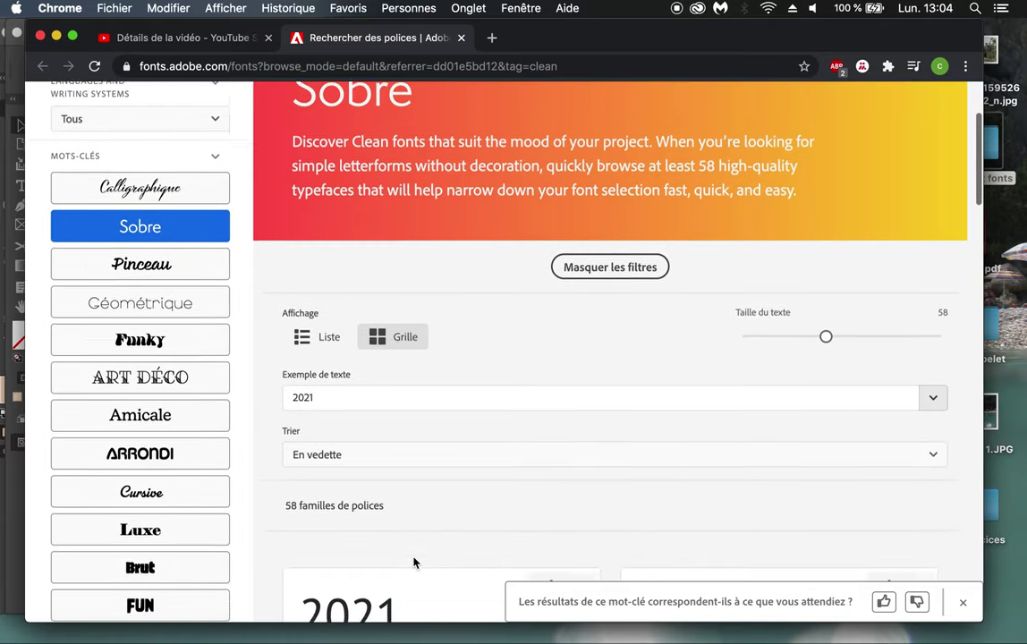
{"action": "scroll", "coordinate": [414, 562], "scroll_direction": "down", "scroll_amount": 3}
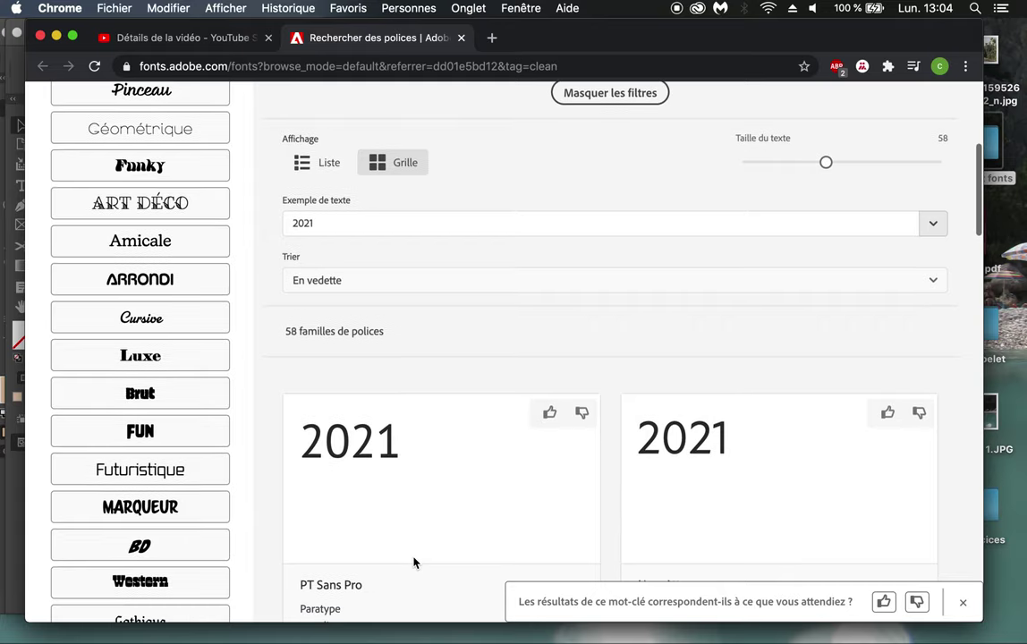
{"action": "scroll", "coordinate": [413, 562], "scroll_direction": "down", "scroll_amount": 4}
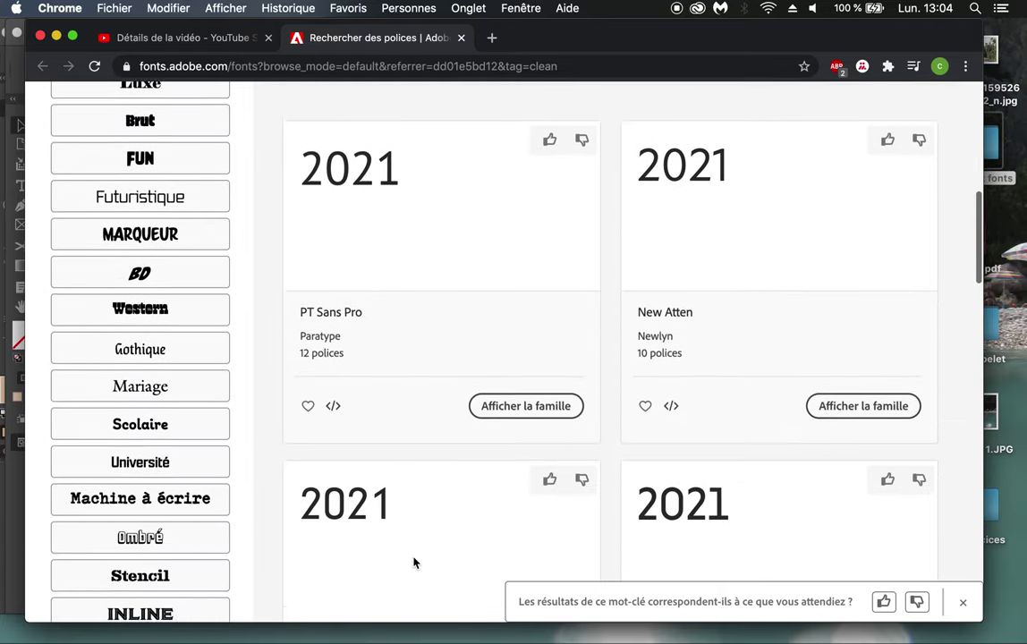
{"action": "scroll", "coordinate": [413, 562], "scroll_direction": "up", "scroll_amount": 10}
{"action": "scroll", "coordinate": [413, 562], "scroll_direction": "up", "scroll_amount": 2}
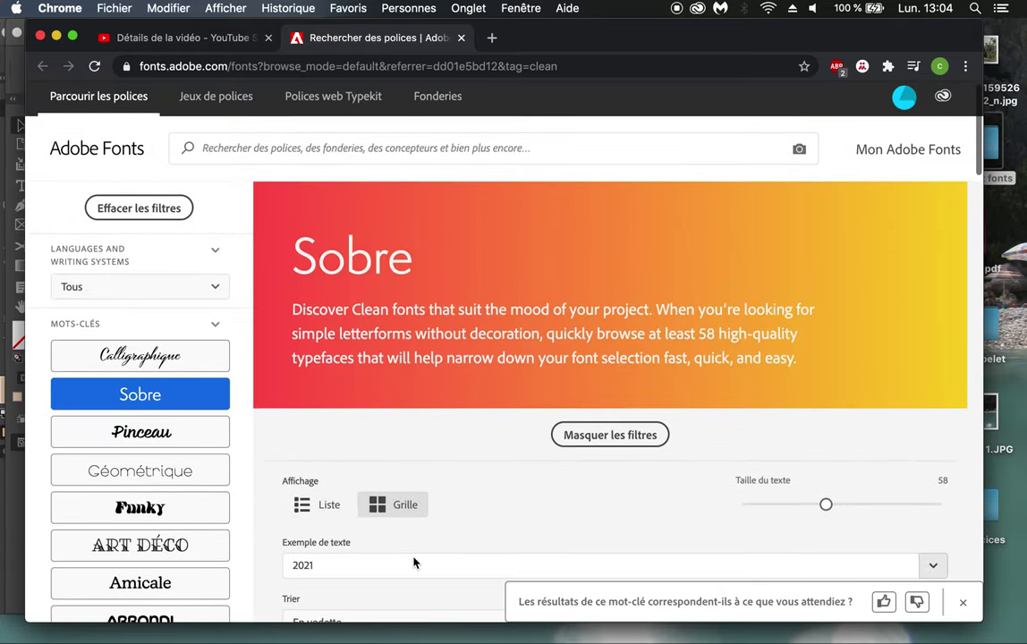
{"action": "mouse_move", "coordinate": [371, 630]}
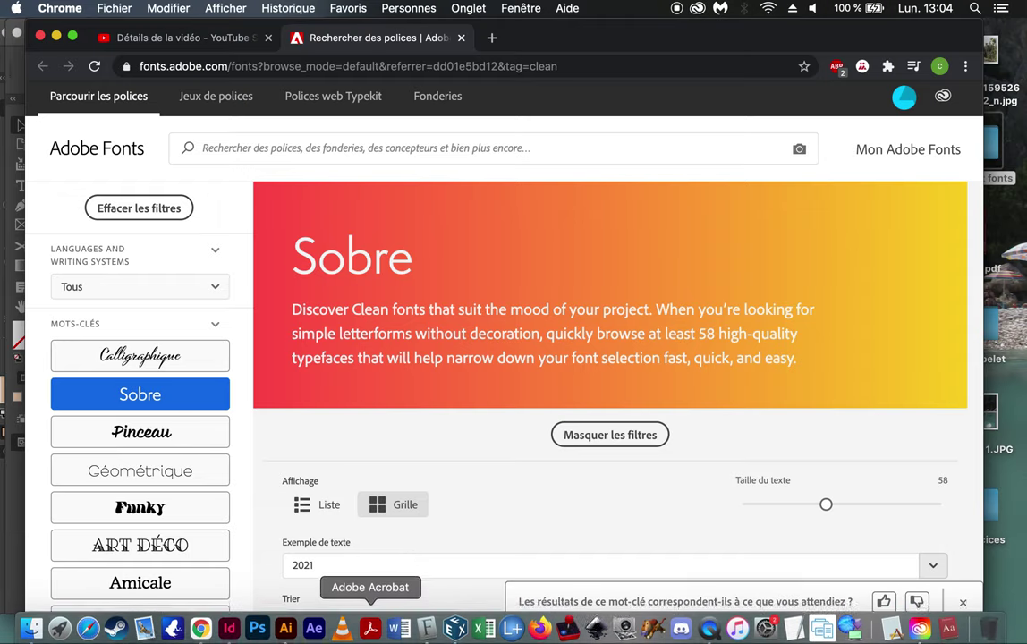
{"action": "left_click", "coordinate": [230, 628]}
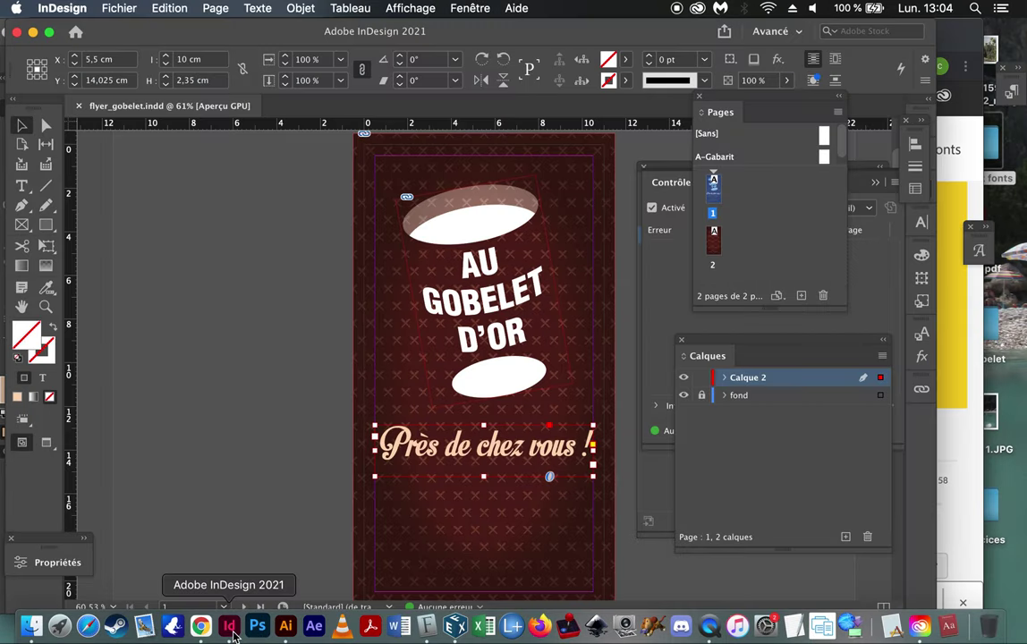
Step: Fit the 'Près de chez vous !' tagline frame to its text, 9.5228 × 1.4288 cm
{"action": "scroll", "coordinate": [275, 480], "scroll_direction": "down", "scroll_amount": 2}
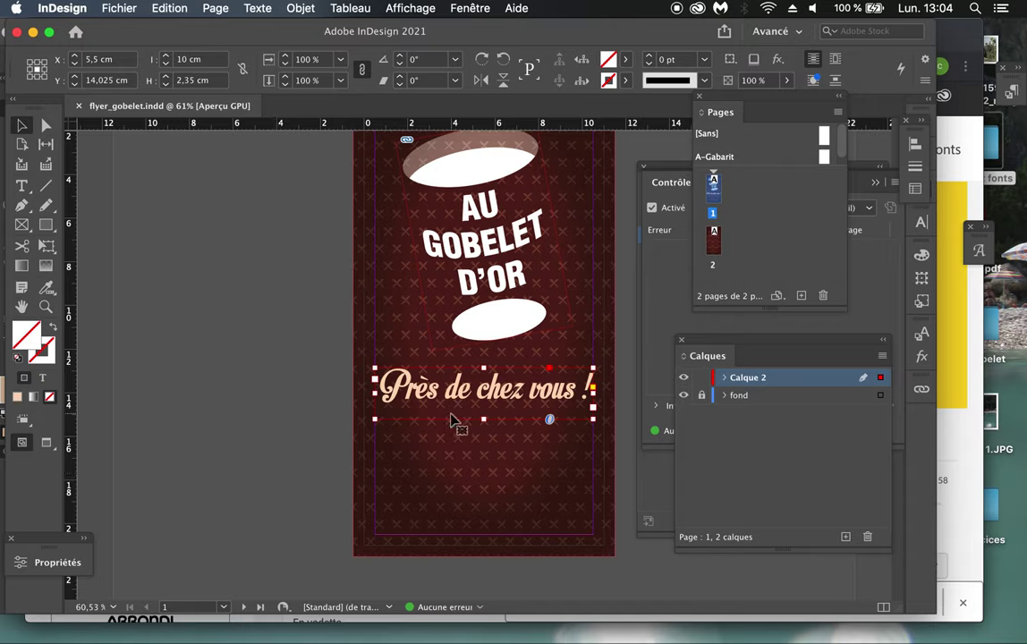
{"action": "left_click_drag", "start_coordinate": [483, 420], "coordinate": [485, 468]}
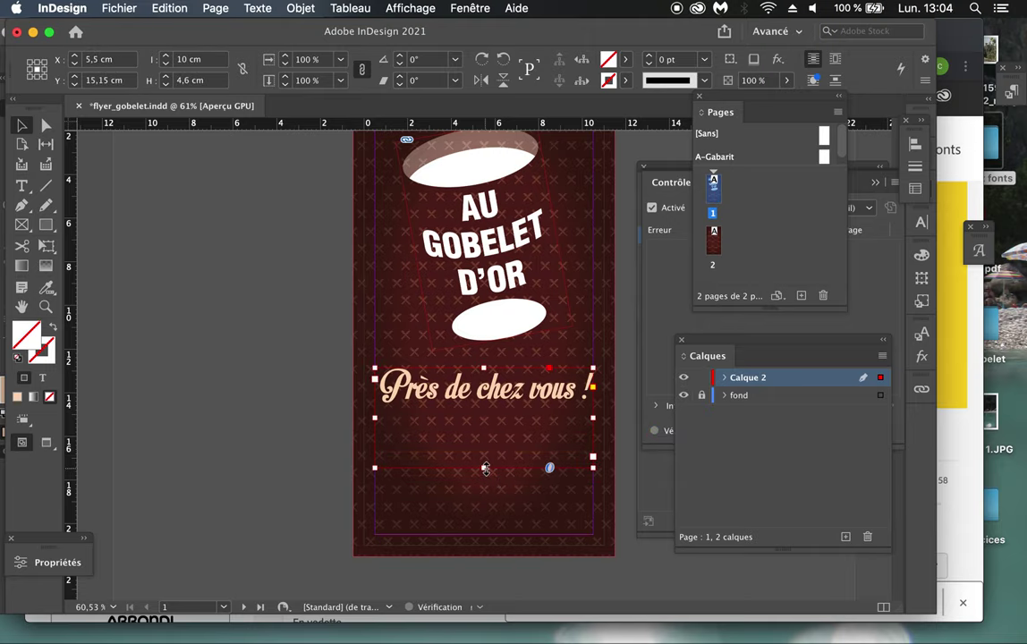
{"action": "left_click", "coordinate": [300, 9]}
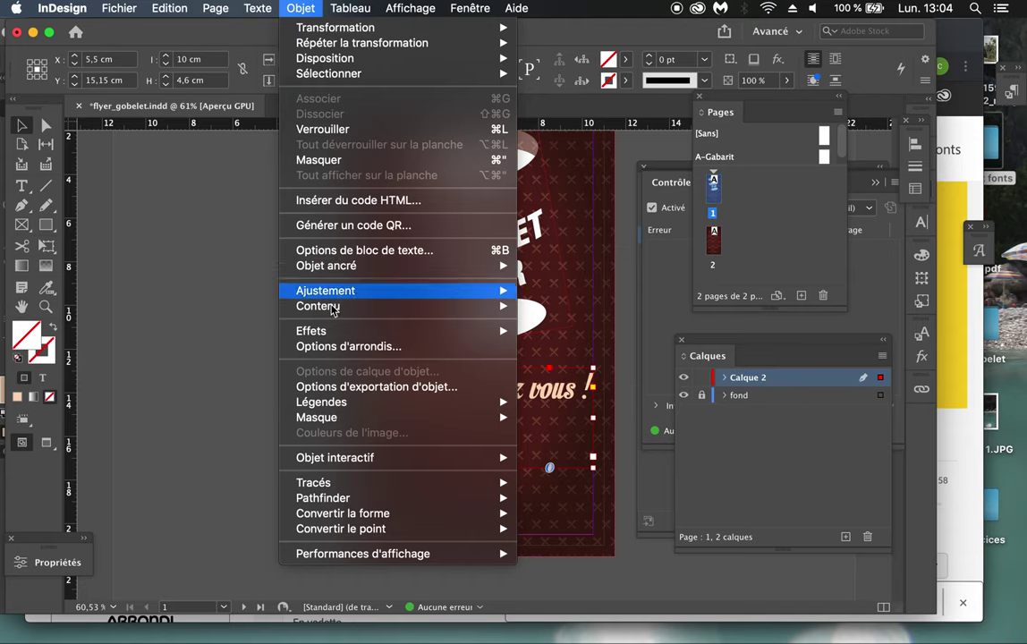
{"action": "mouse_move", "coordinate": [331, 315]}
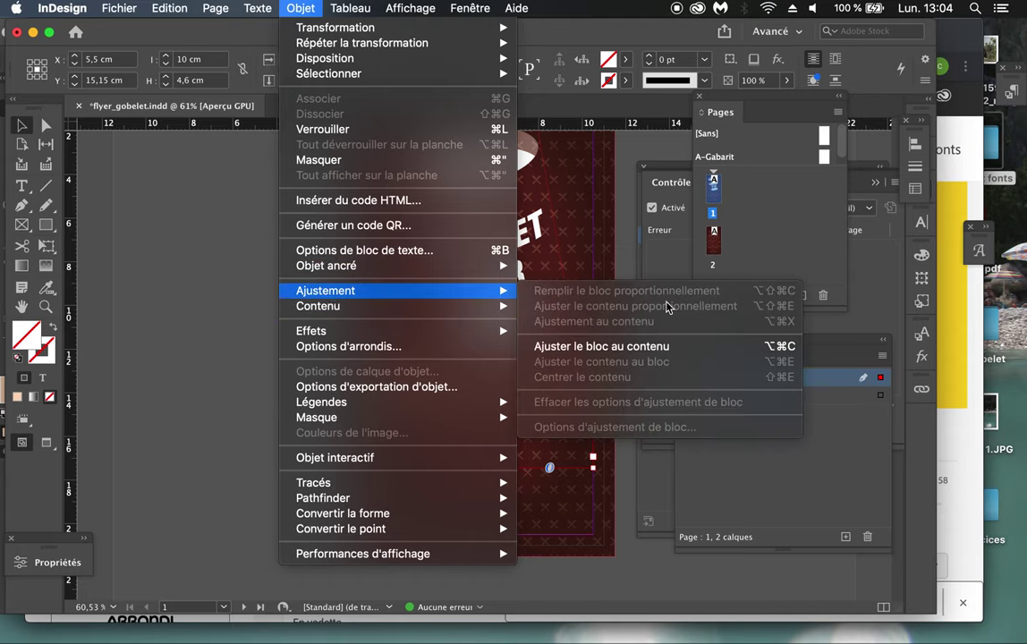
{"action": "left_click", "coordinate": [654, 355]}
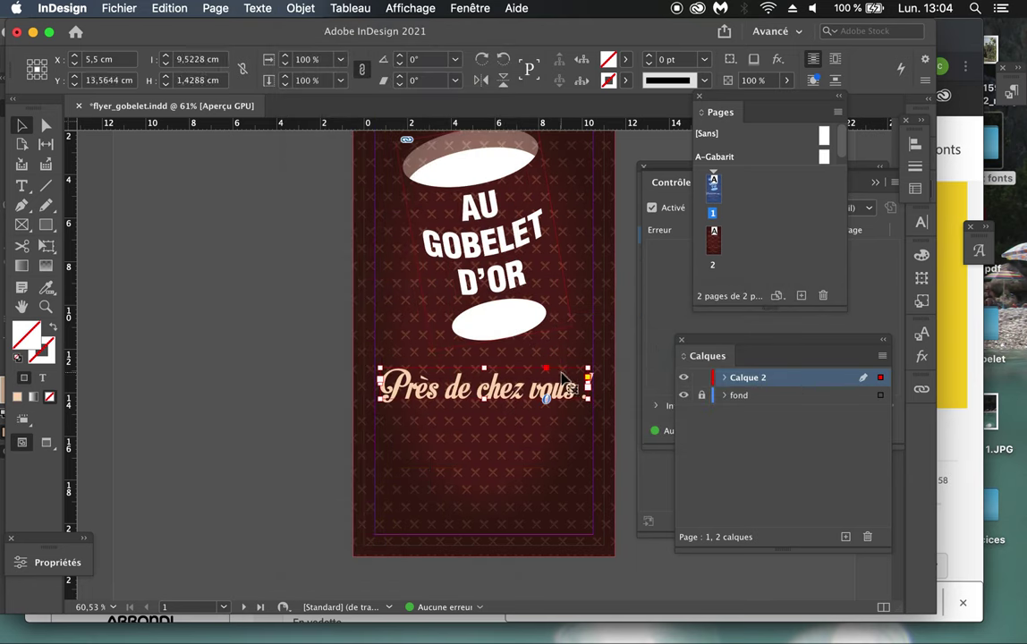
{"action": "scroll", "coordinate": [444, 339], "scroll_direction": "up", "scroll_amount": 3}
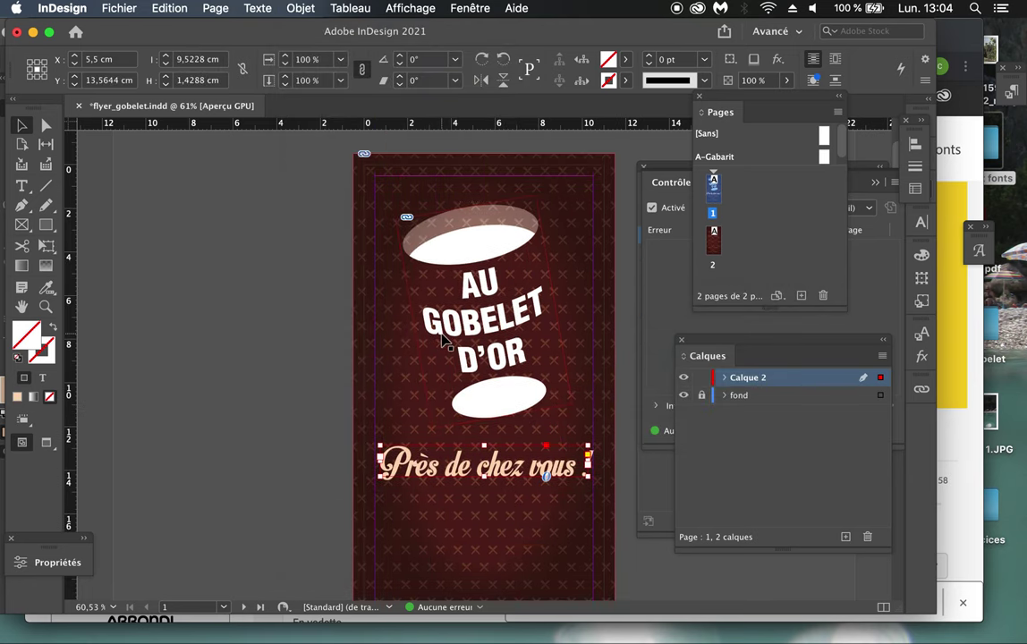
{"action": "scroll", "coordinate": [445, 339], "scroll_direction": "down", "scroll_amount": 1}
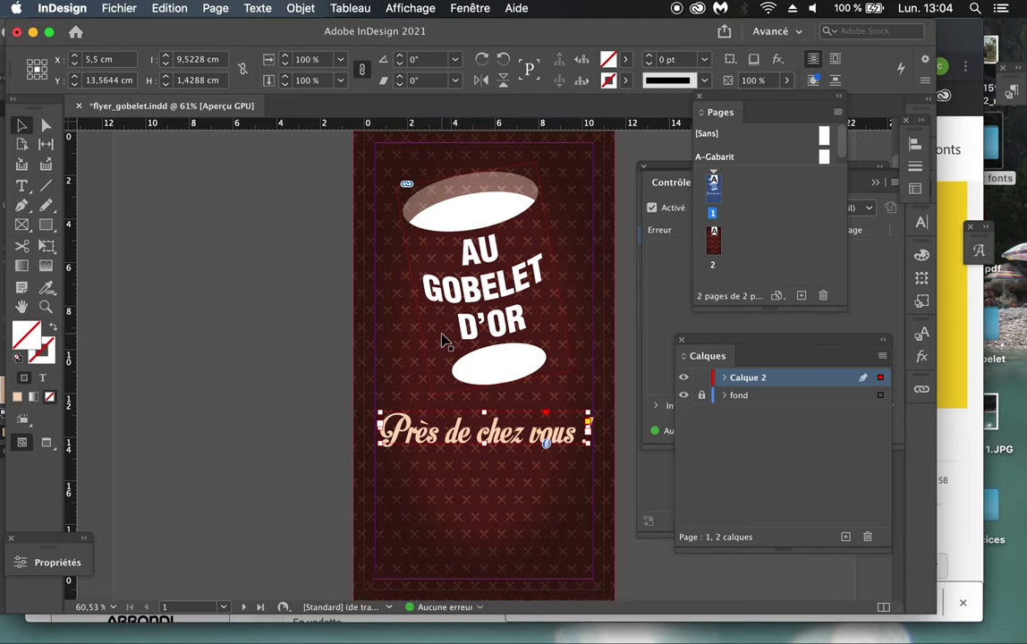
{"action": "left_click", "coordinate": [302, 462]}
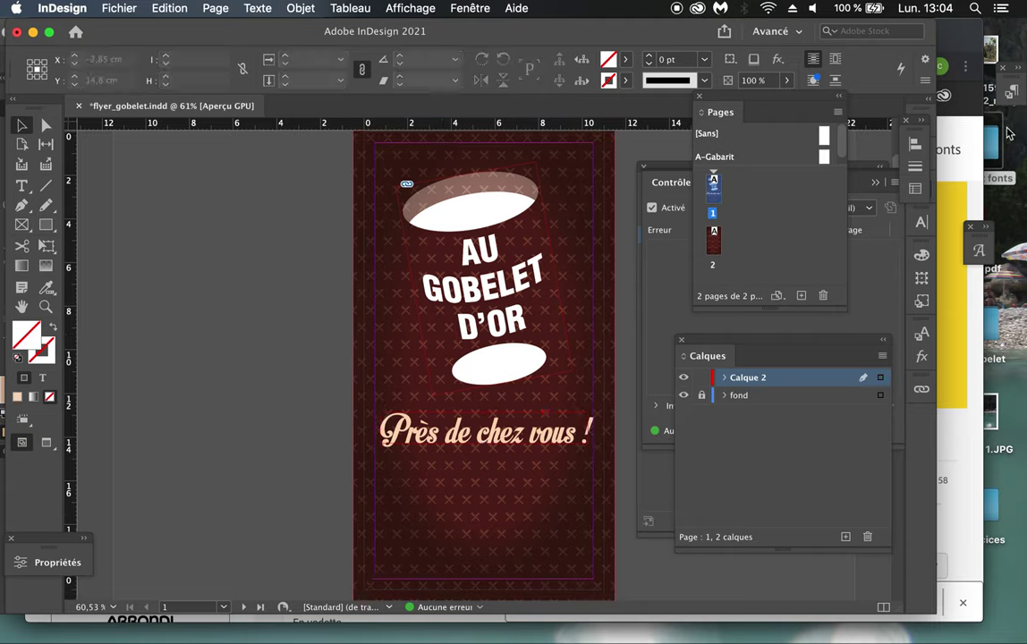
{"action": "left_click", "coordinate": [1004, 219]}
Step: Quick Look the finished fly_gob.pdf from the desktop, then return to InDesign
{"action": "left_click", "coordinate": [982, 238]}
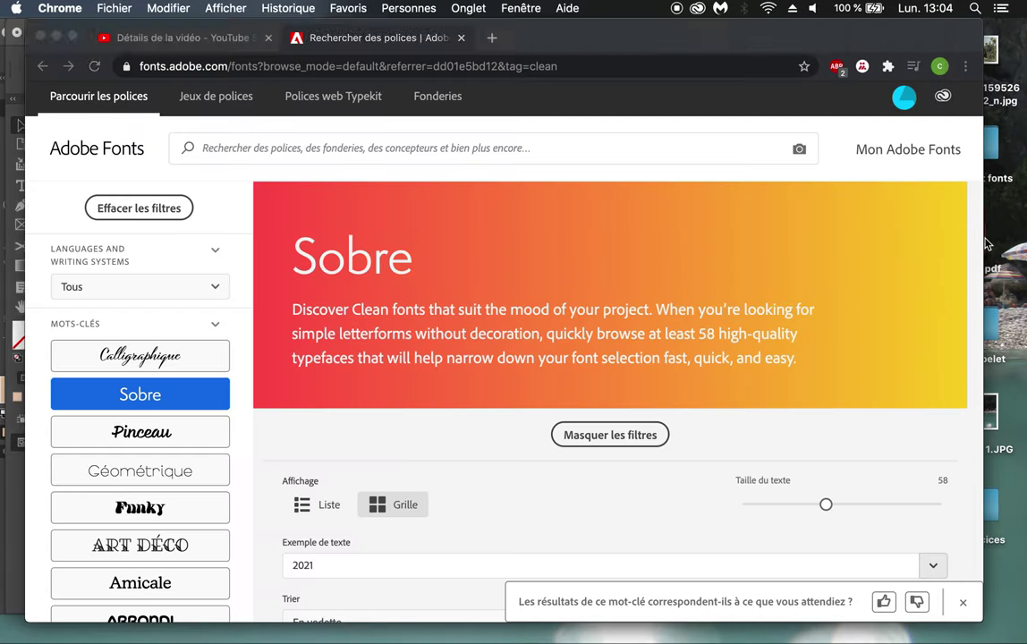
{"action": "left_click", "coordinate": [1004, 224]}
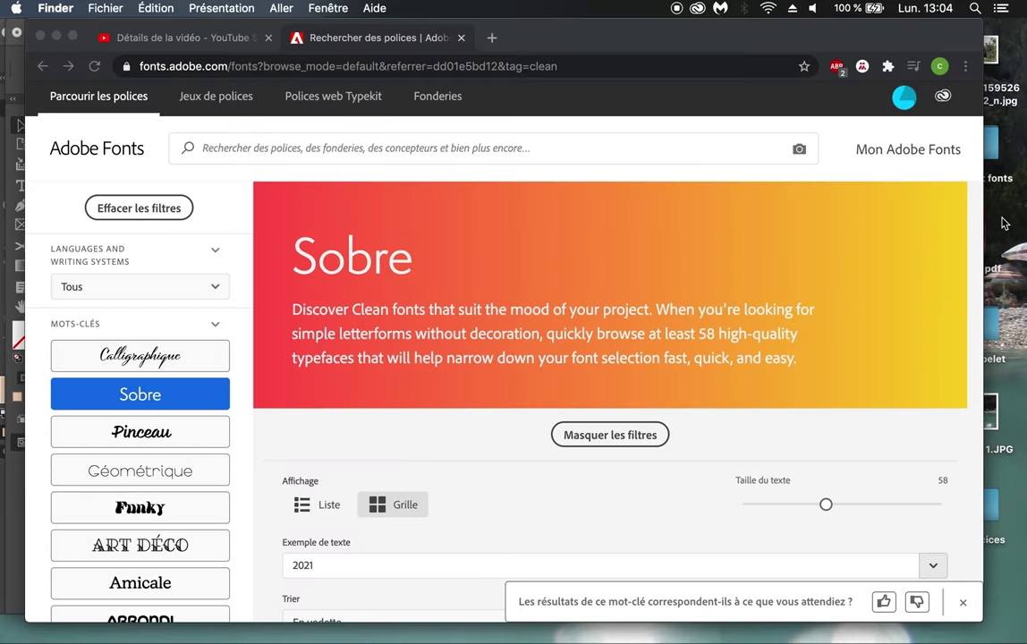
{"action": "left_click", "coordinate": [988, 238]}
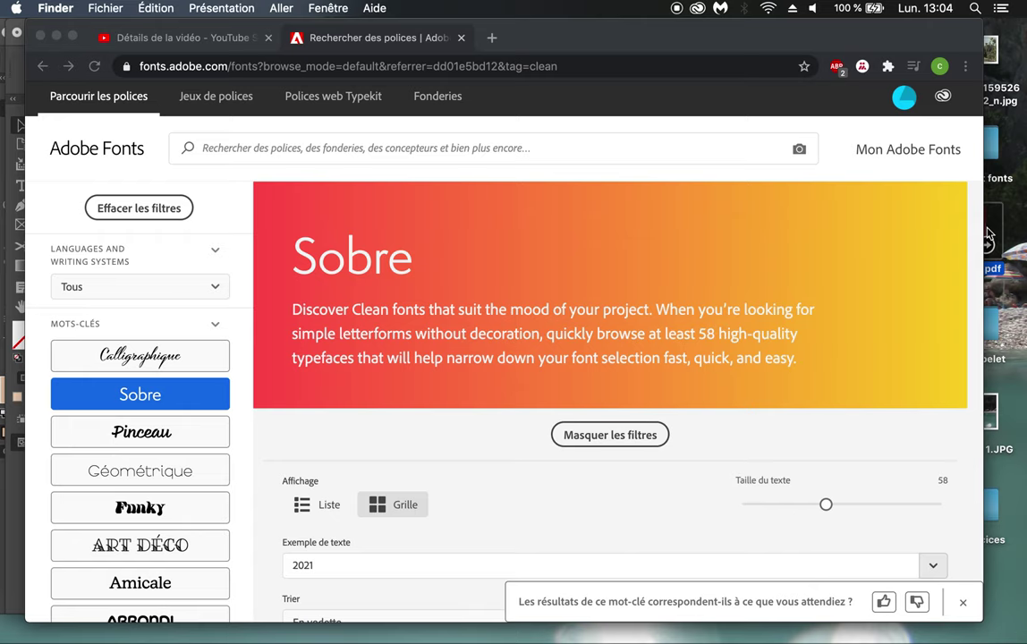
{"action": "key", "text": "space"}
{"action": "scroll", "coordinate": [712, 429], "scroll_direction": "down", "scroll_amount": 3}
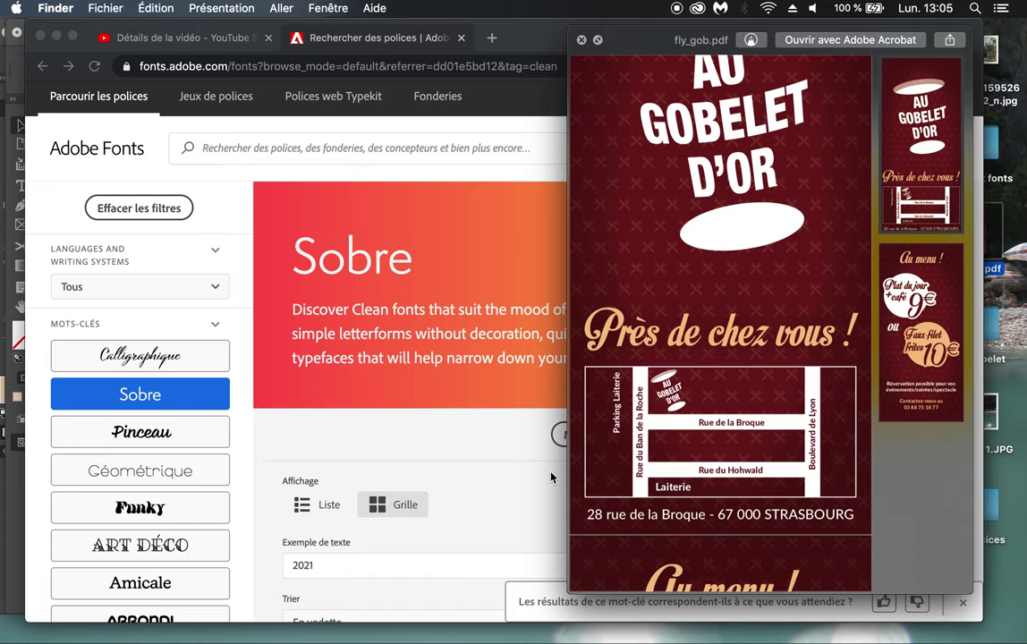
{"action": "key", "text": "super+Tab"}
{"action": "key", "text": "super+Tab"}
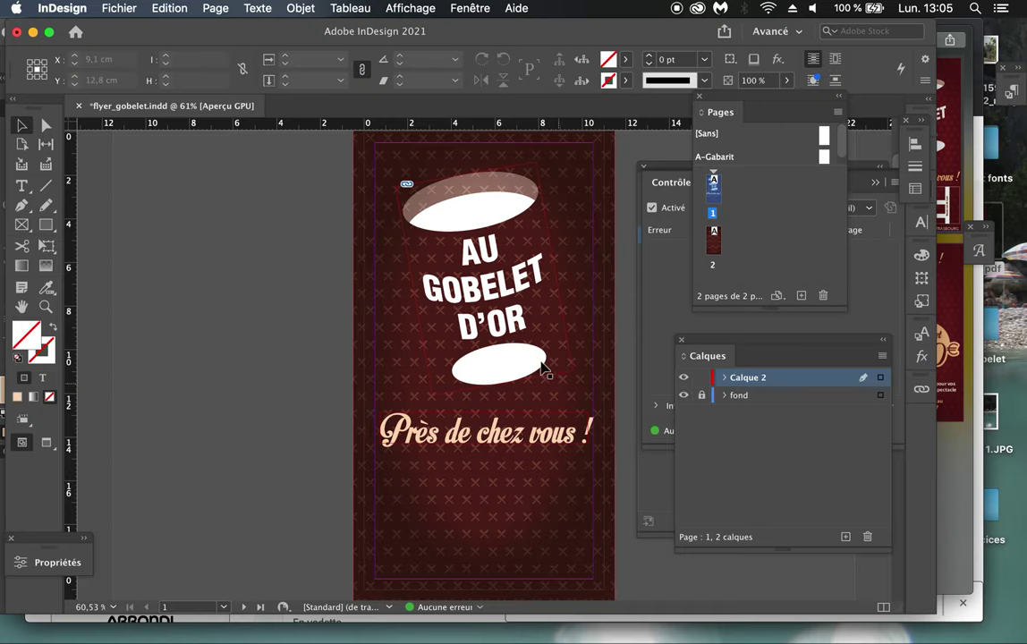
Step: Duplicate the cup-and-title group and shrink the copy to about 0.9 × 1.34 cm below the tagline
{"action": "left_click", "coordinate": [522, 360]}
{"action": "left_click", "coordinate": [154, 13]}
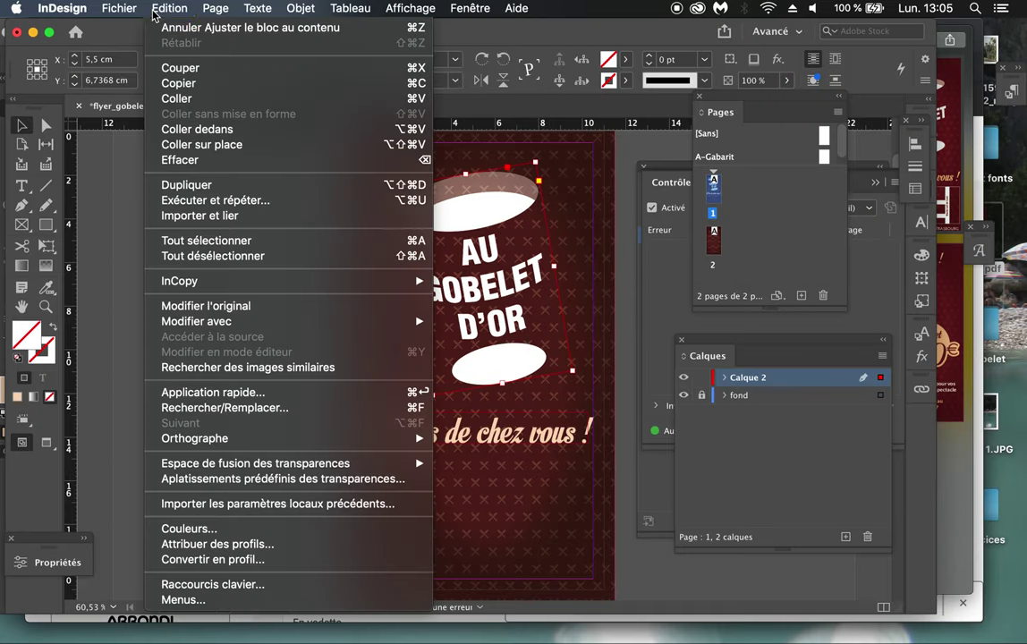
{"action": "left_click", "coordinate": [161, 83]}
{"action": "left_click", "coordinate": [177, 7]}
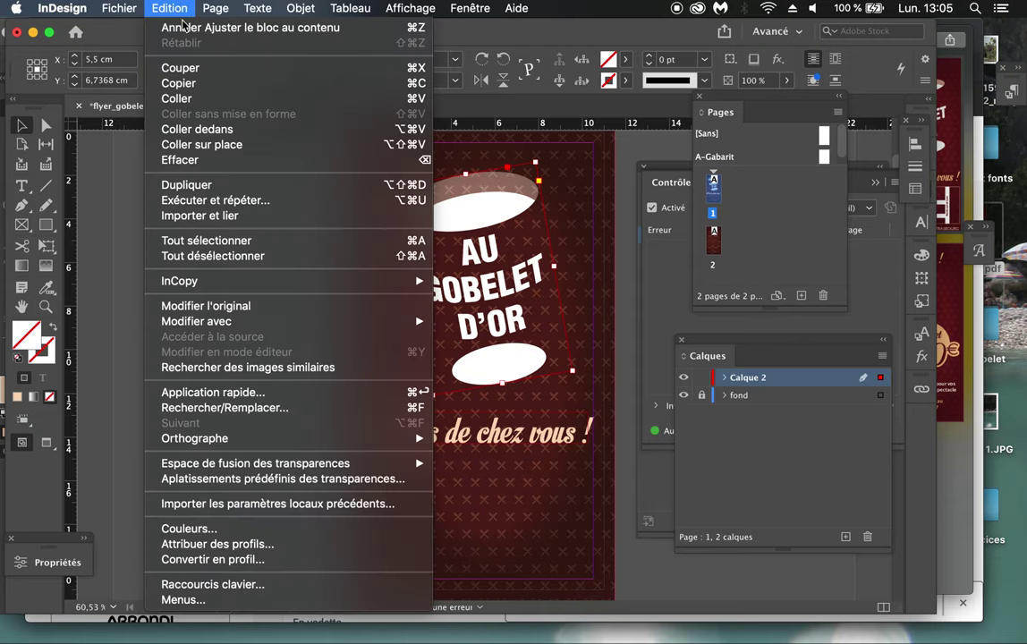
{"action": "left_click", "coordinate": [176, 99]}
{"action": "left_click_drag", "start_coordinate": [508, 300], "coordinate": [509, 368]}
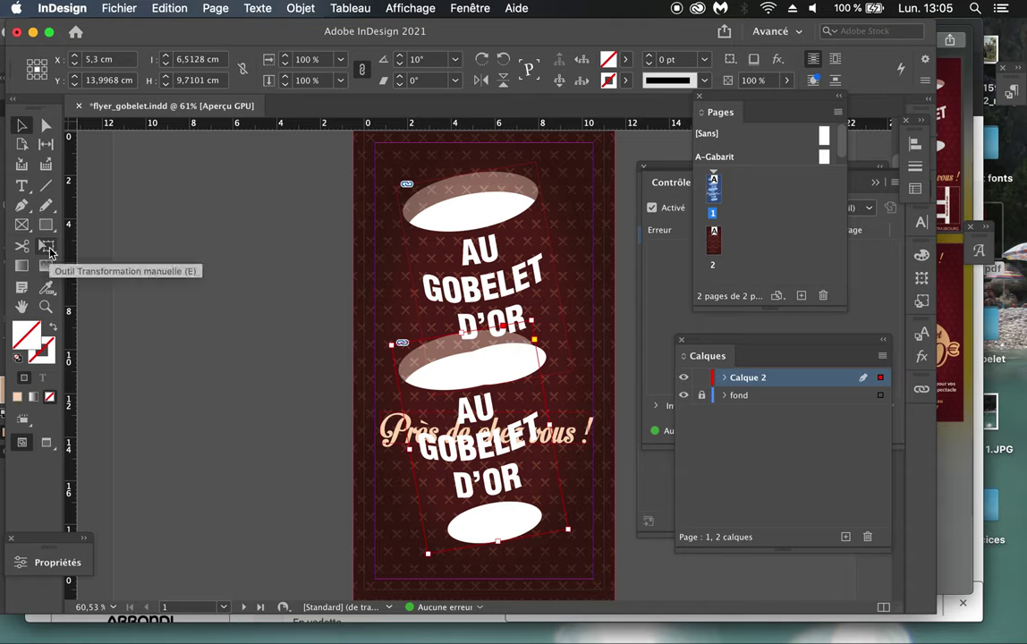
{"action": "left_click", "coordinate": [49, 251]}
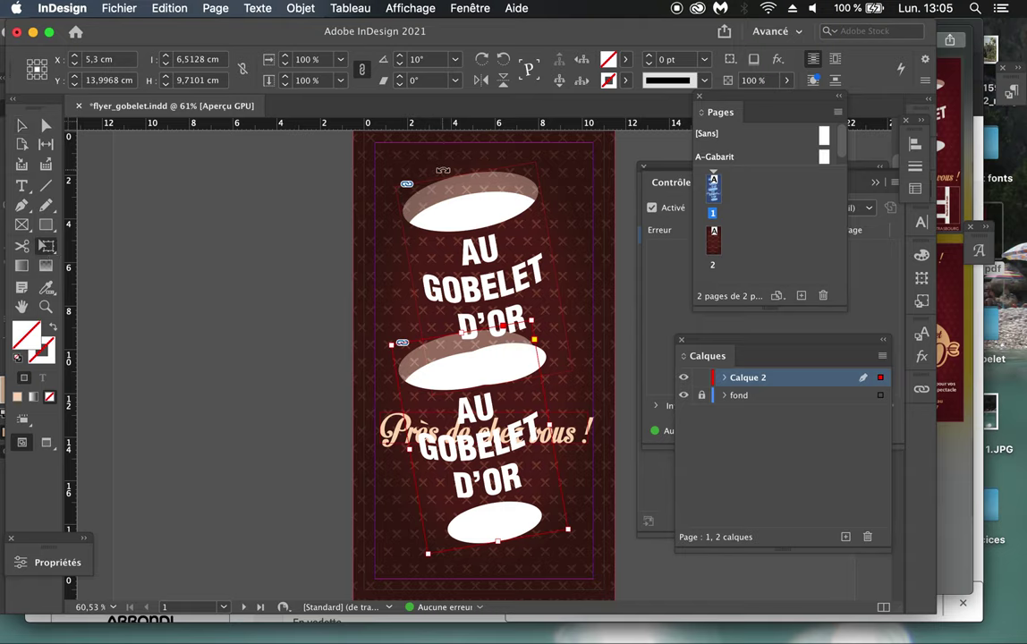
{"action": "left_click_drag", "start_coordinate": [531, 317], "coordinate": [450, 490]}
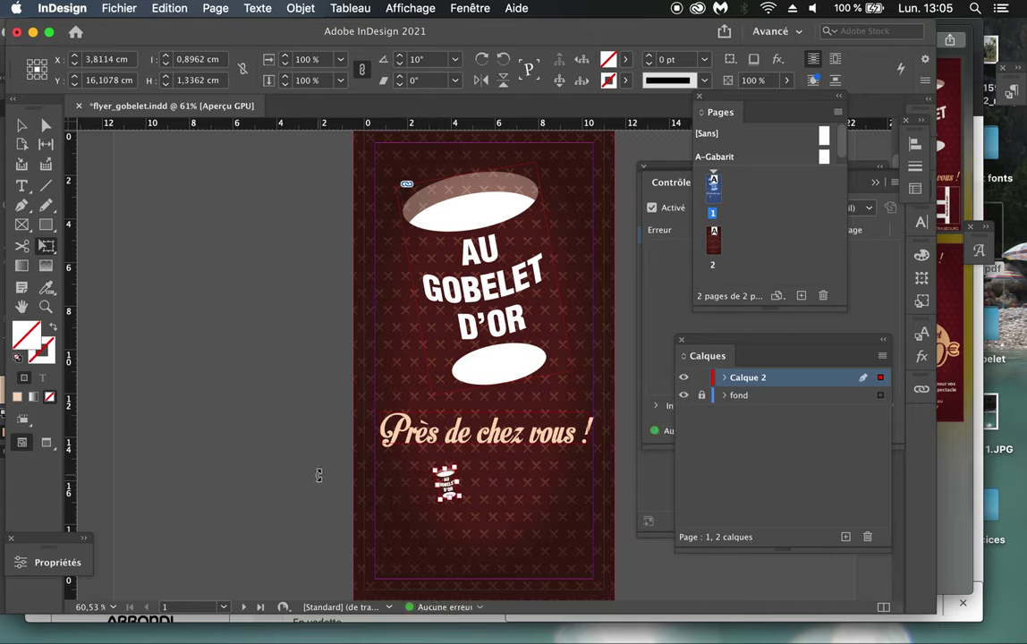
Step: Draw a 10 × 4.45 cm empty frame around the small logo and dock the Pages panel
{"action": "left_click", "coordinate": [318, 475]}
{"action": "left_click", "coordinate": [21, 126]}
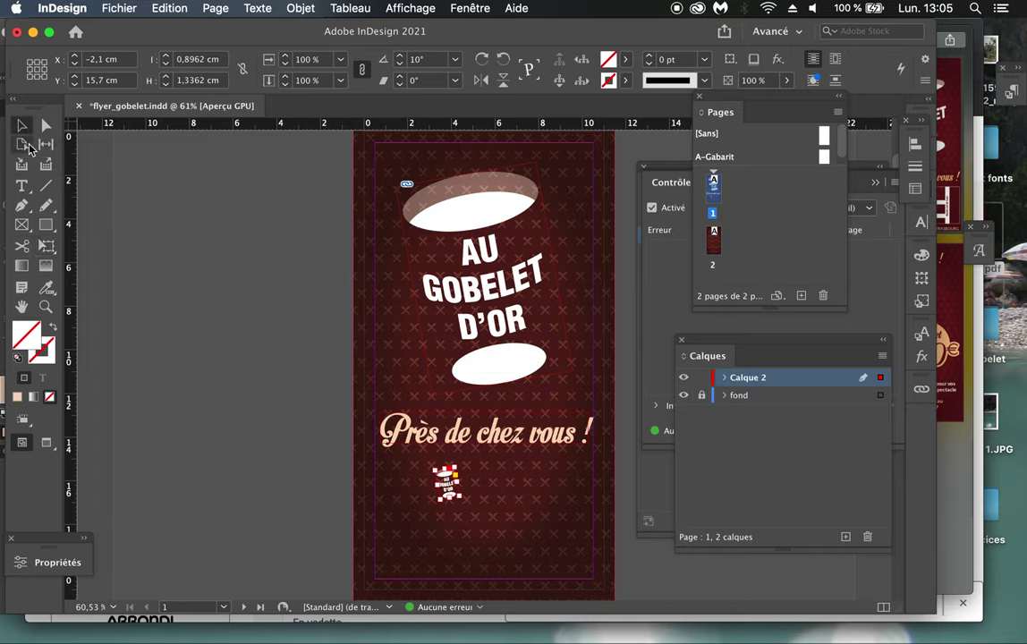
{"action": "left_click", "coordinate": [24, 227]}
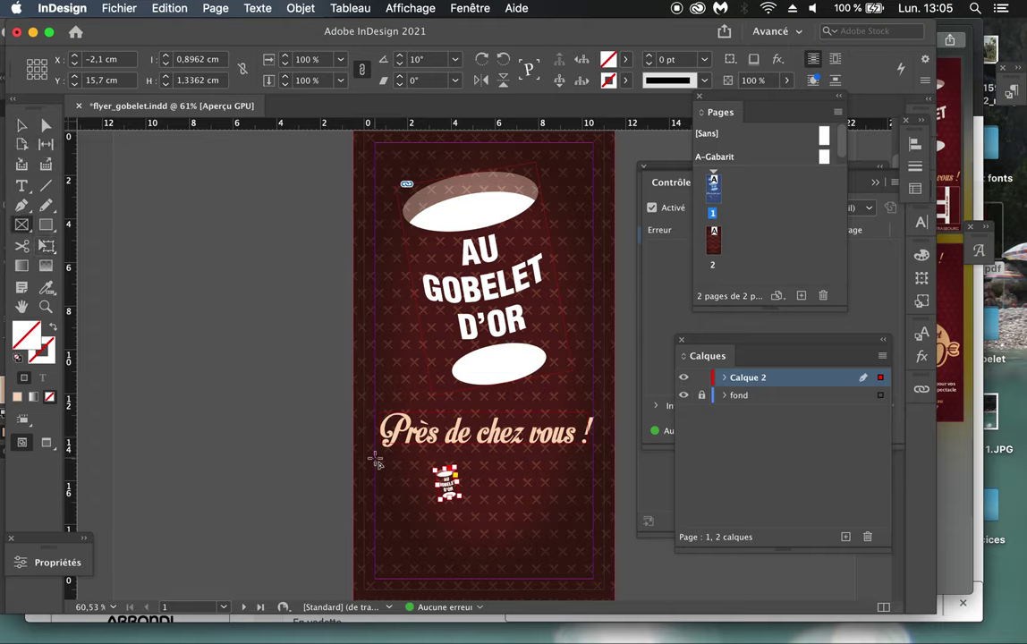
{"action": "left_click_drag", "start_coordinate": [376, 460], "coordinate": [593, 554]}
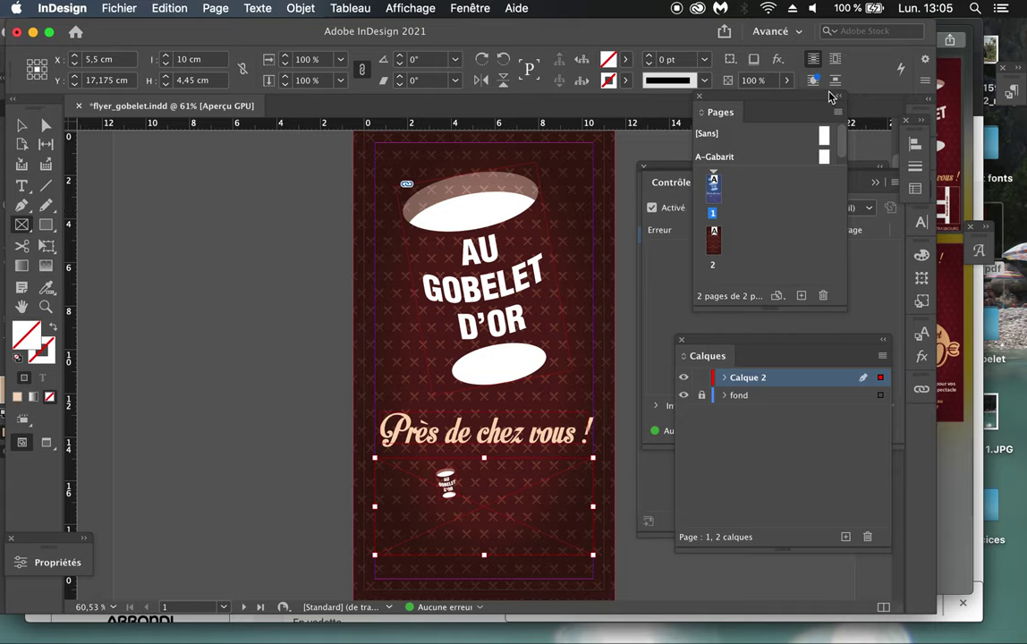
{"action": "left_click", "coordinate": [913, 137]}
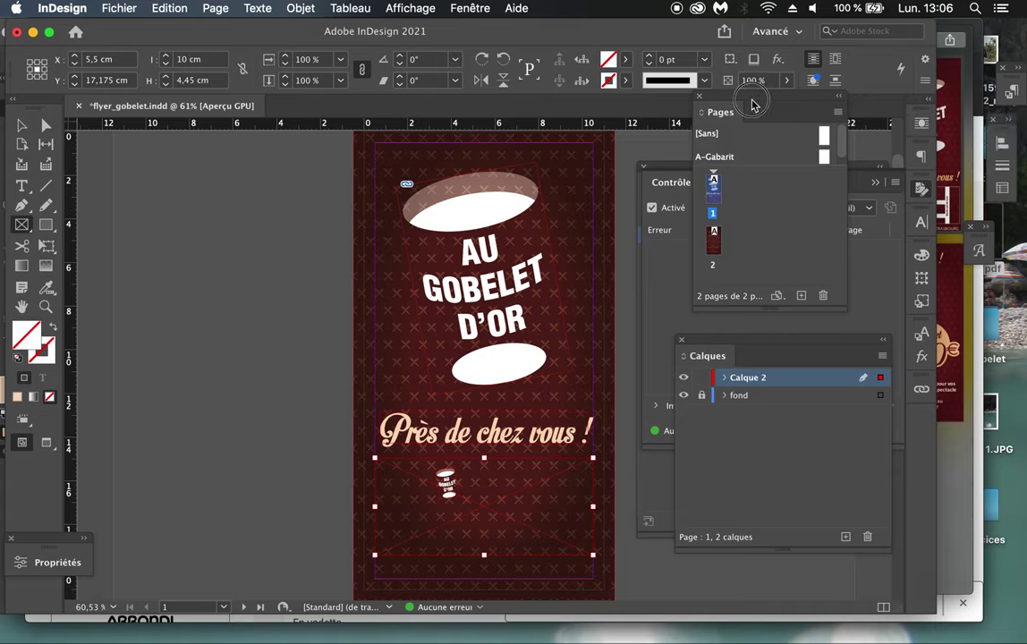
{"action": "left_click_drag", "start_coordinate": [738, 110], "coordinate": [914, 312]}
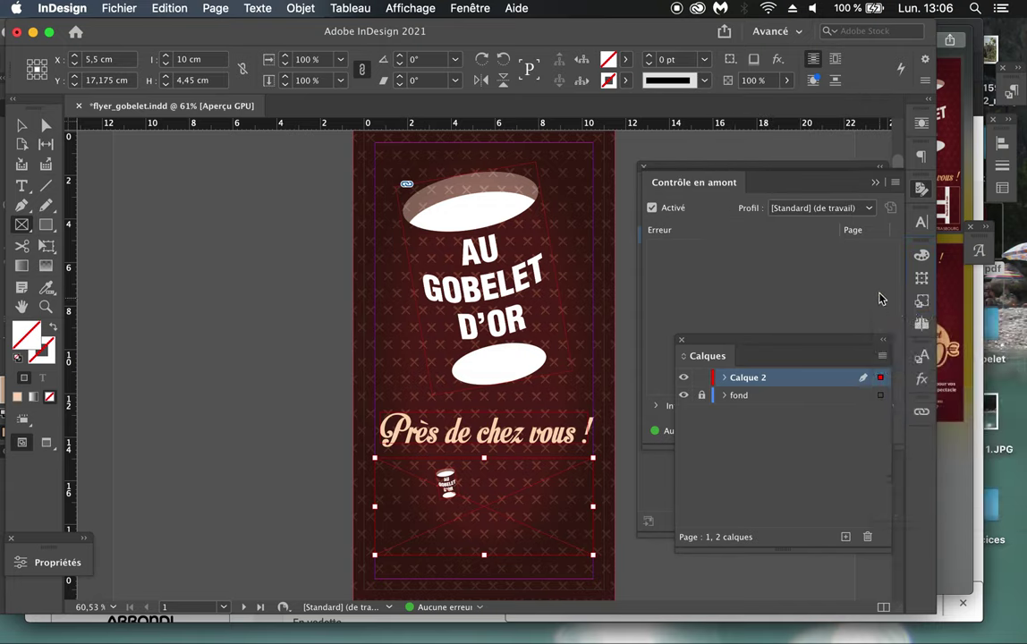
Step: Give the new frame a Papier white stroke from the Swatches panel
{"action": "key", "text": "F5"}
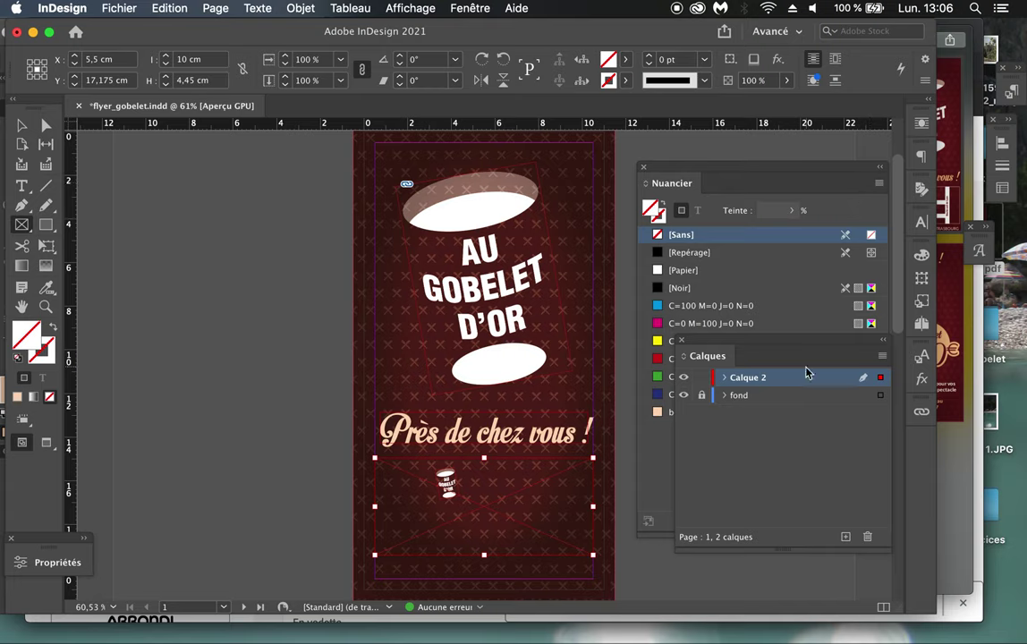
{"action": "left_click", "coordinate": [882, 341]}
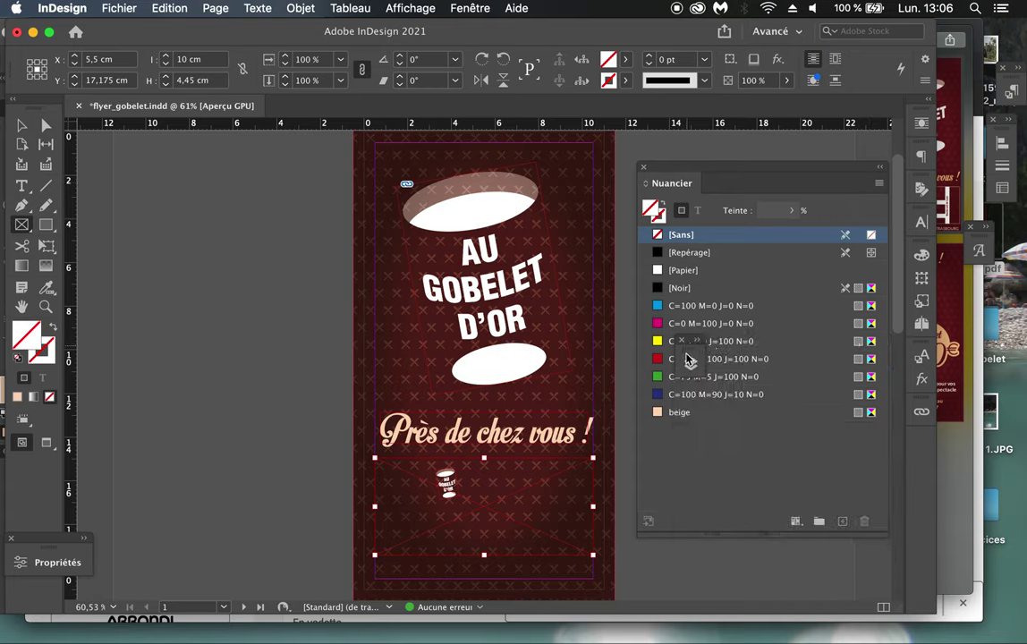
{"action": "left_click_drag", "start_coordinate": [684, 358], "coordinate": [821, 139]}
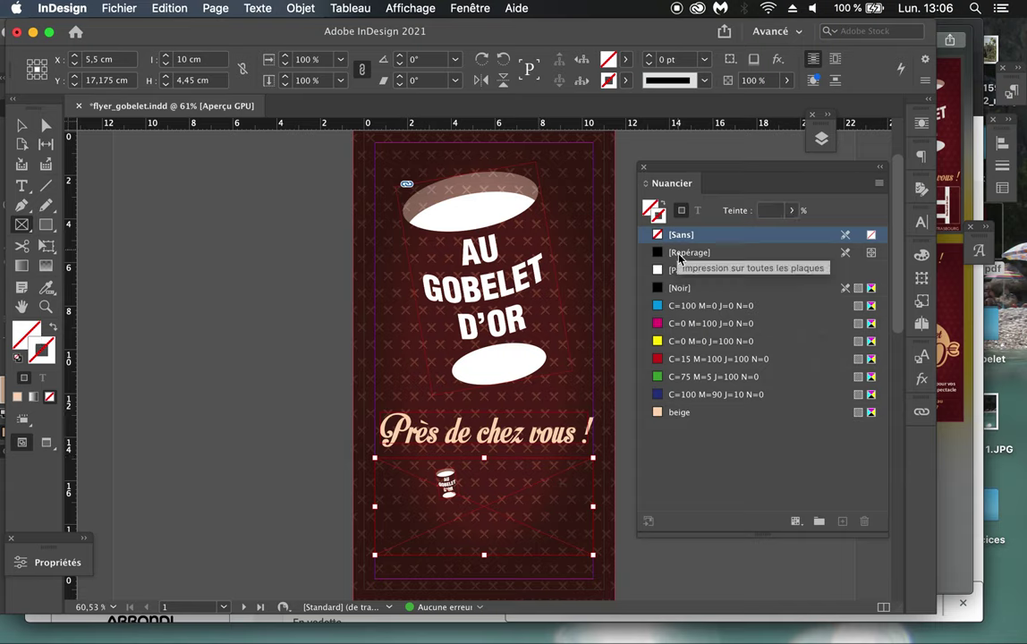
{"action": "left_click", "coordinate": [677, 271]}
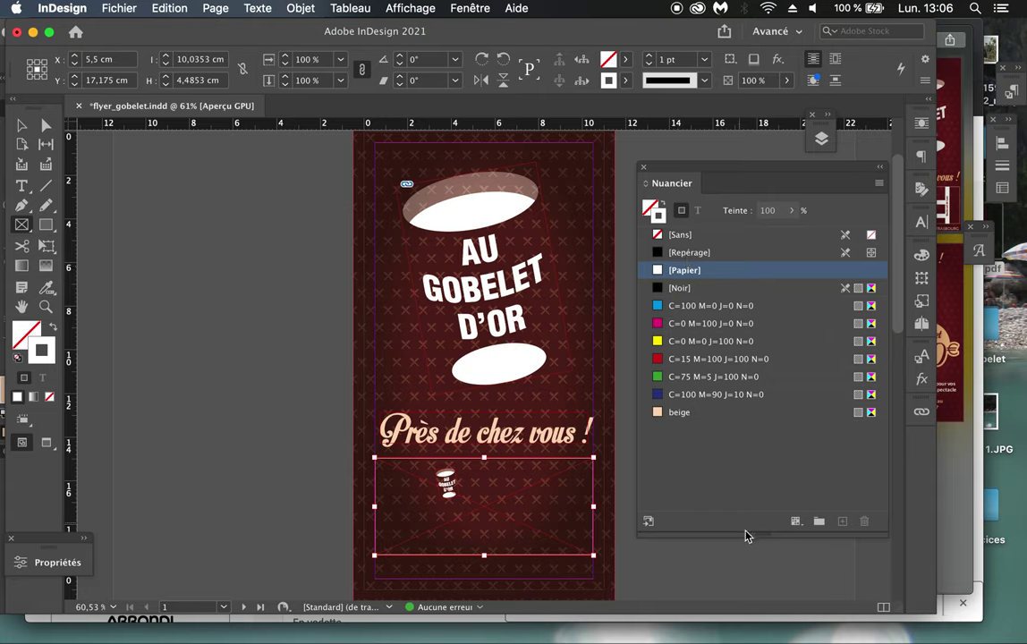
{"action": "left_click_drag", "start_coordinate": [746, 537], "coordinate": [747, 394]}
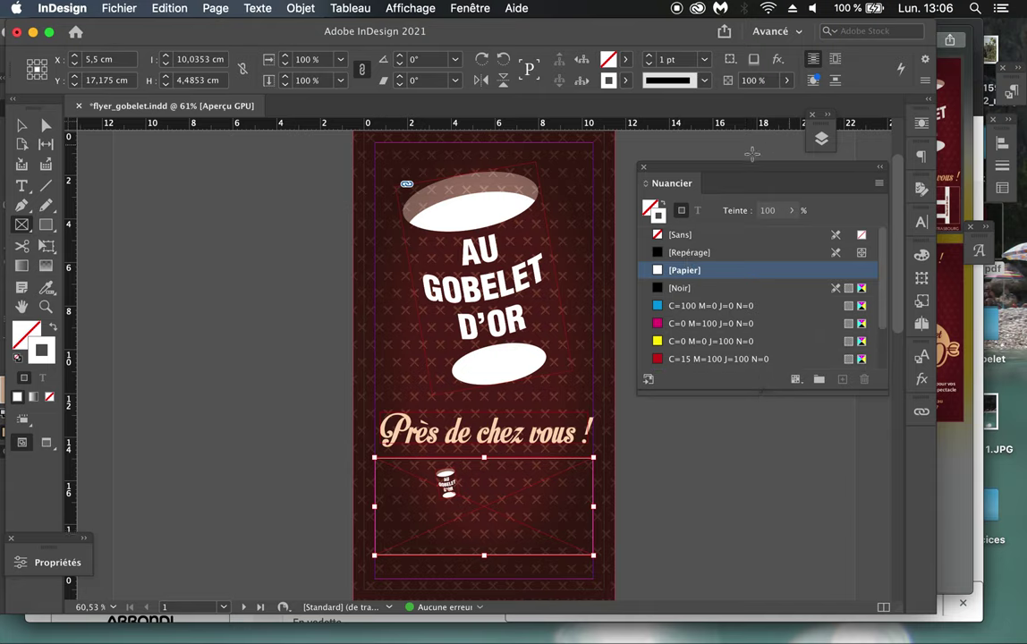
{"action": "left_click_drag", "start_coordinate": [707, 168], "coordinate": [692, 362]}
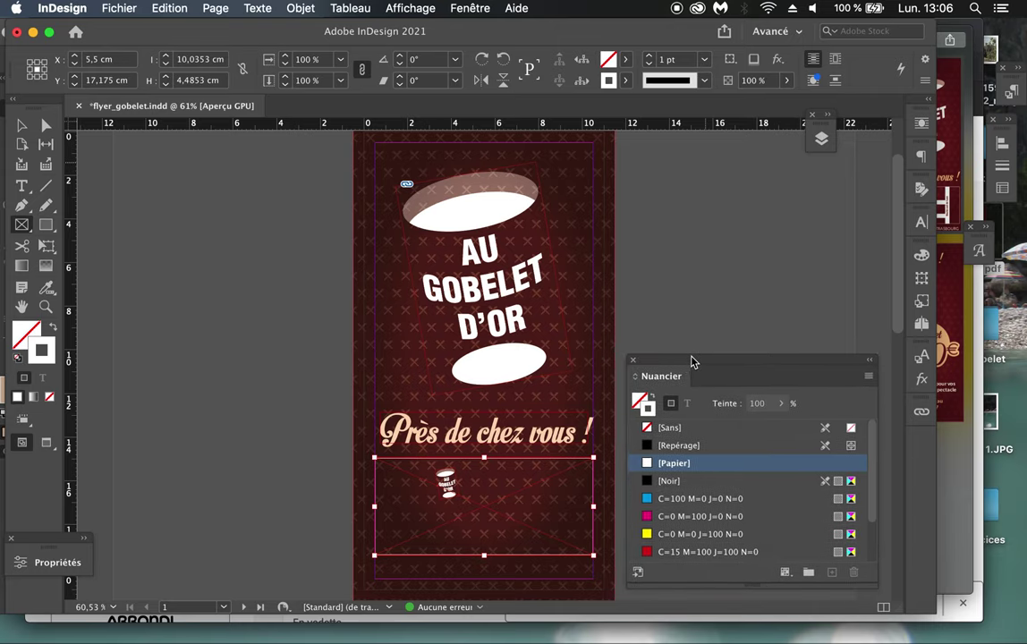
Step: Set the frame's stroke weight to 0,5 pt in the Stroke panel, then return to the Selection tool
{"action": "left_click", "coordinate": [1002, 166]}
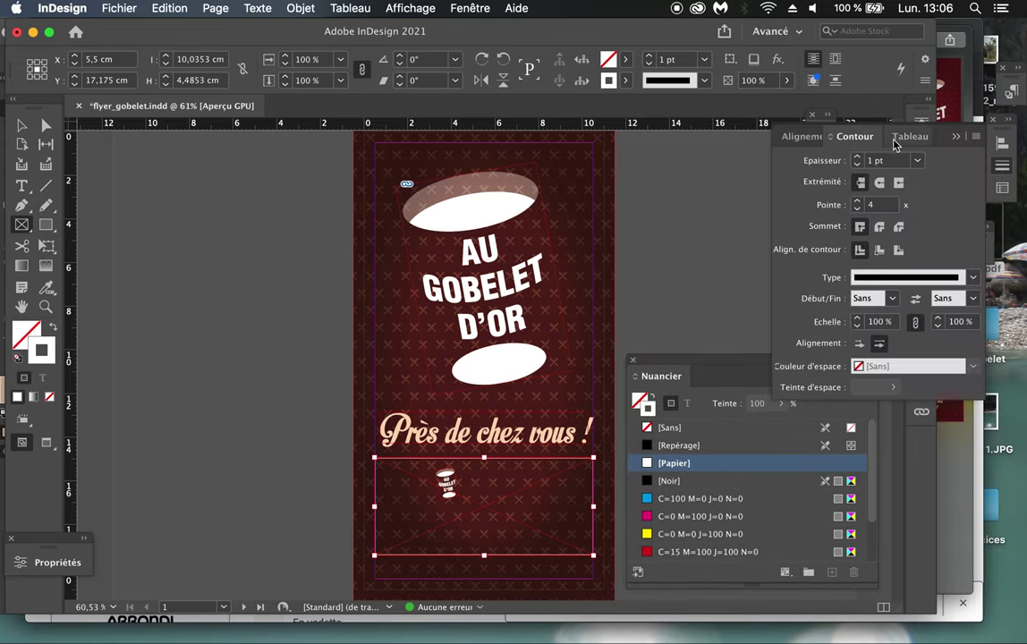
{"action": "left_click_drag", "start_coordinate": [866, 136], "coordinate": [694, 148]}
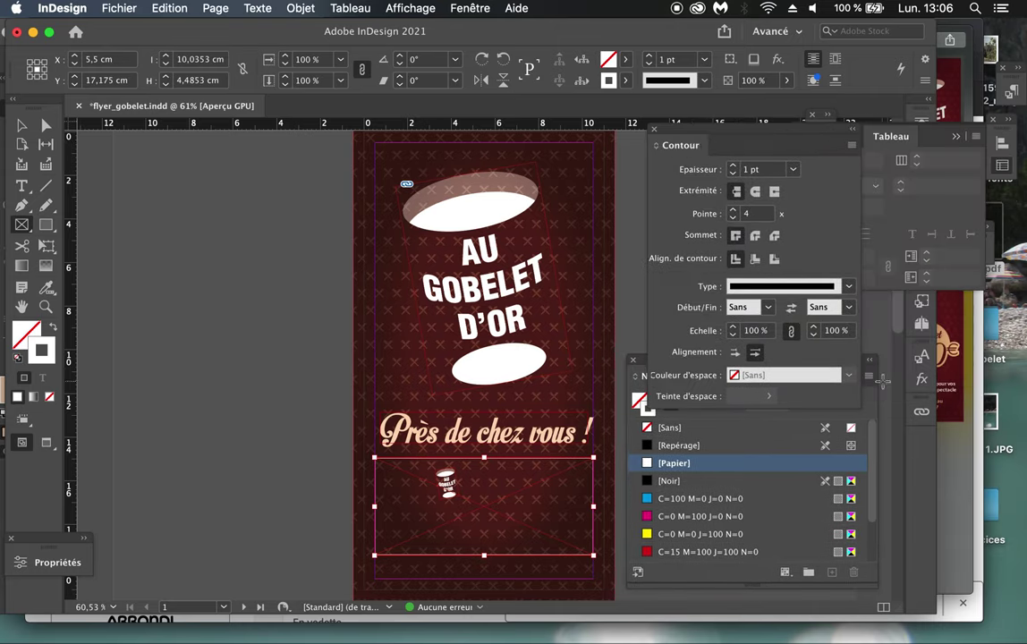
{"action": "left_click", "coordinate": [792, 170]}
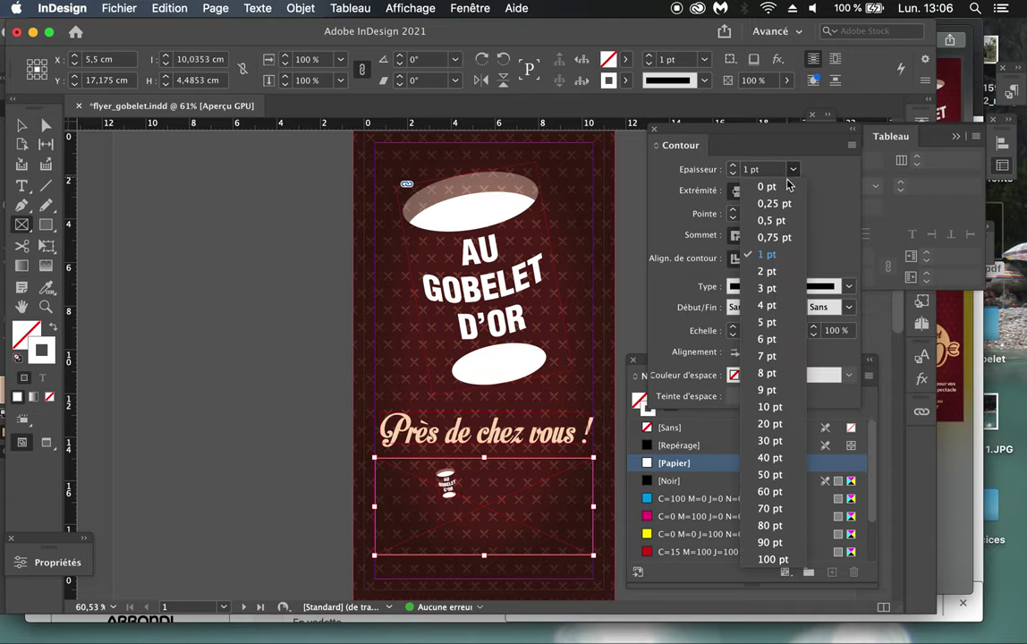
{"action": "left_click", "coordinate": [771, 220]}
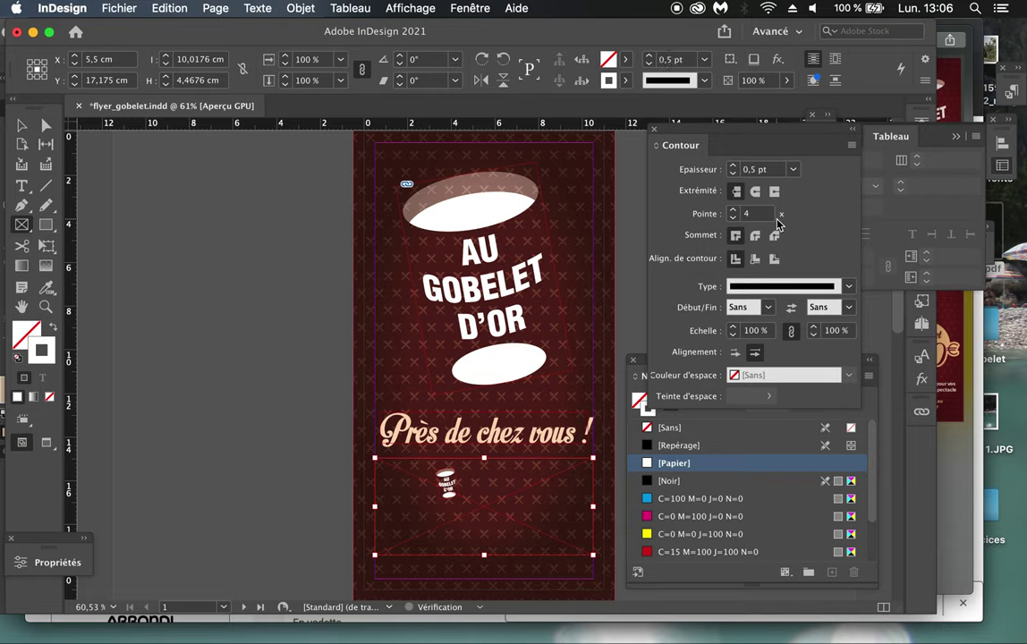
{"action": "left_click", "coordinate": [850, 133]}
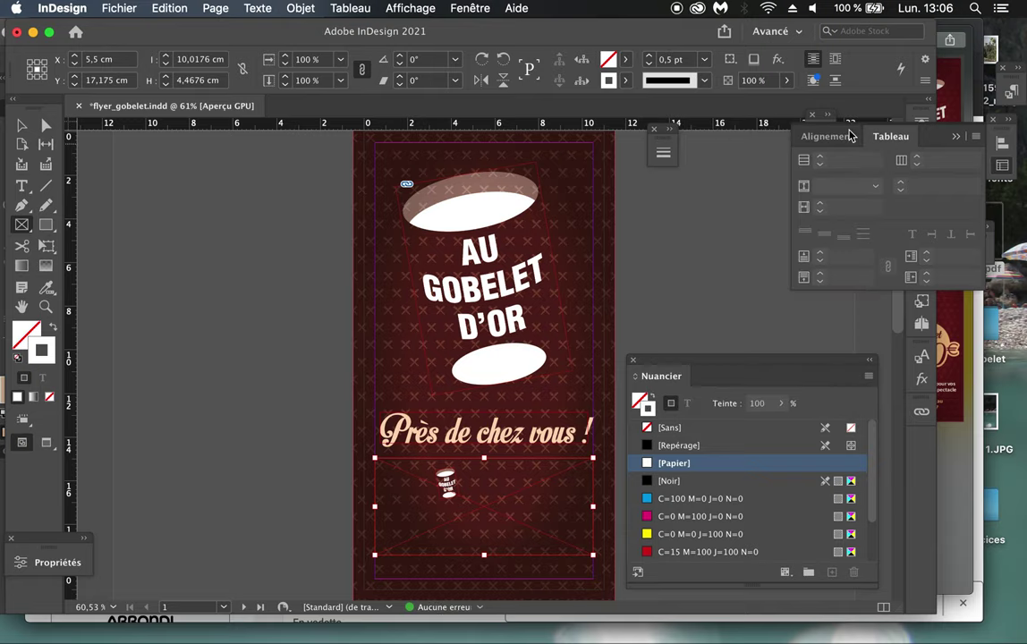
{"action": "left_click_drag", "start_coordinate": [663, 149], "coordinate": [716, 150]}
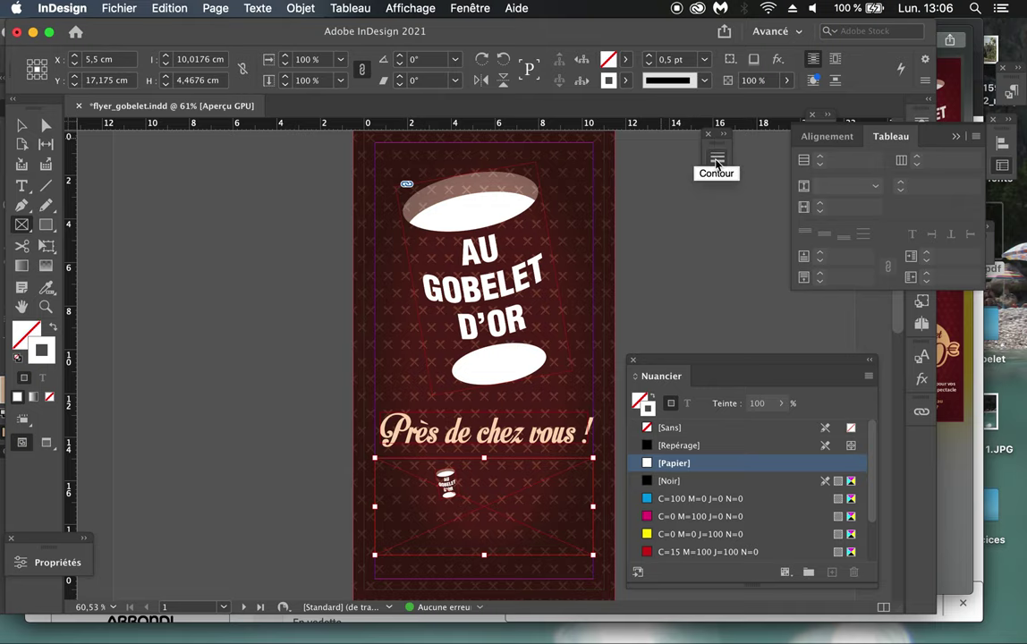
{"action": "left_click", "coordinate": [467, 9]}
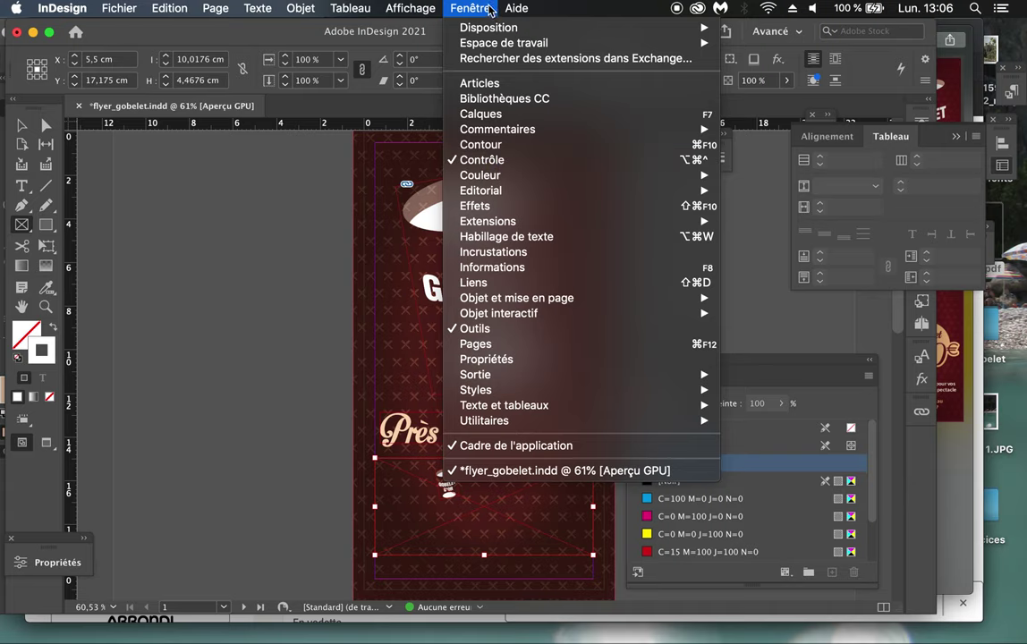
{"action": "left_click", "coordinate": [452, 9]}
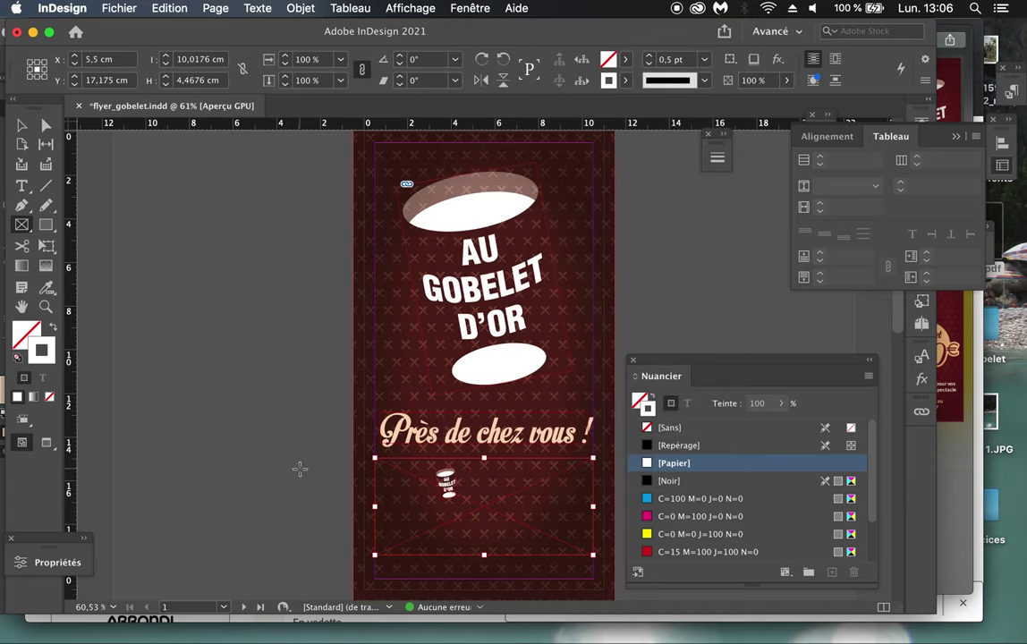
{"action": "left_click", "coordinate": [24, 127]}
Step: Switch to Preview mode and nudge the headline block slightly upward
{"action": "left_click", "coordinate": [186, 330]}
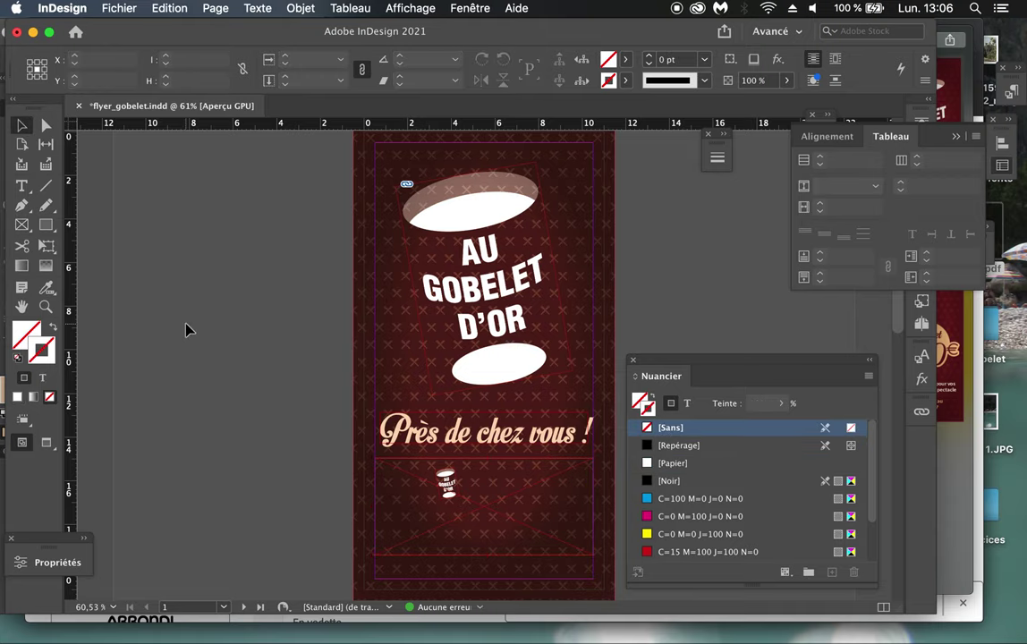
{"action": "key", "text": "w"}
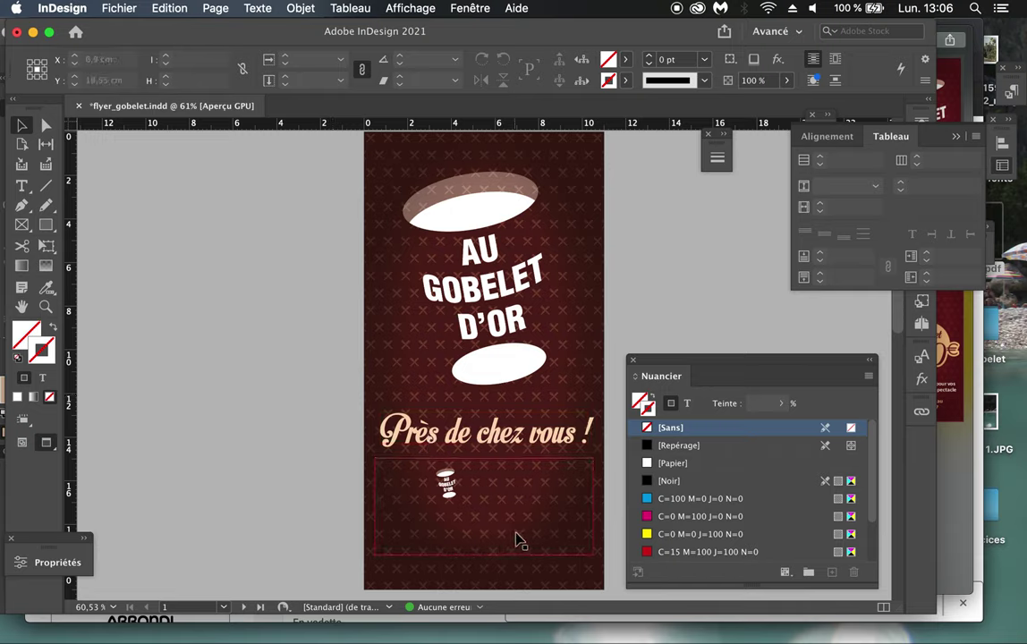
{"action": "scroll", "coordinate": [518, 541], "scroll_direction": "down", "scroll_amount": 2}
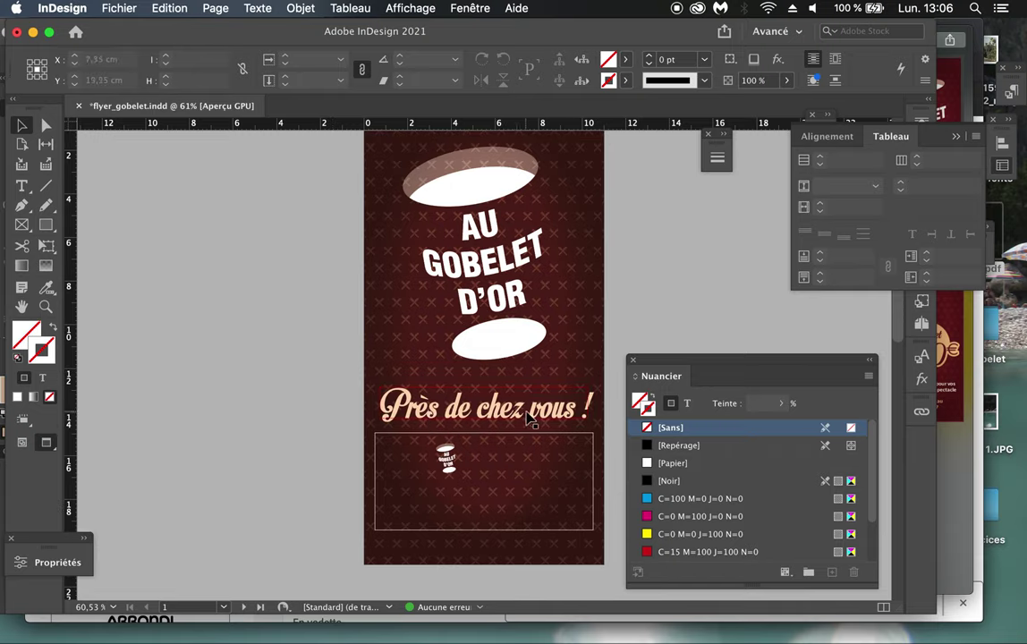
{"action": "left_click_drag", "start_coordinate": [526, 414], "coordinate": [527, 374]}
{"action": "scroll", "coordinate": [519, 394], "scroll_direction": "up", "scroll_amount": 2}
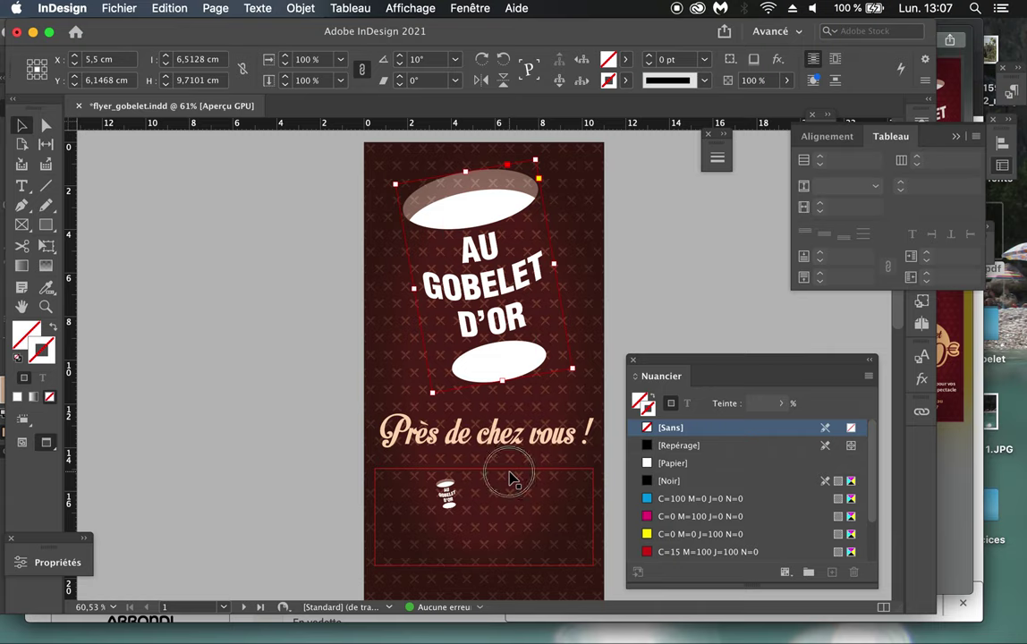
Step: Nudge the map frame up slightly and save flyer_gobelet.indd
{"action": "left_click", "coordinate": [508, 478]}
{"action": "key", "text": "l"}
{"action": "left_click_drag", "start_coordinate": [484, 466], "coordinate": [484, 457]}
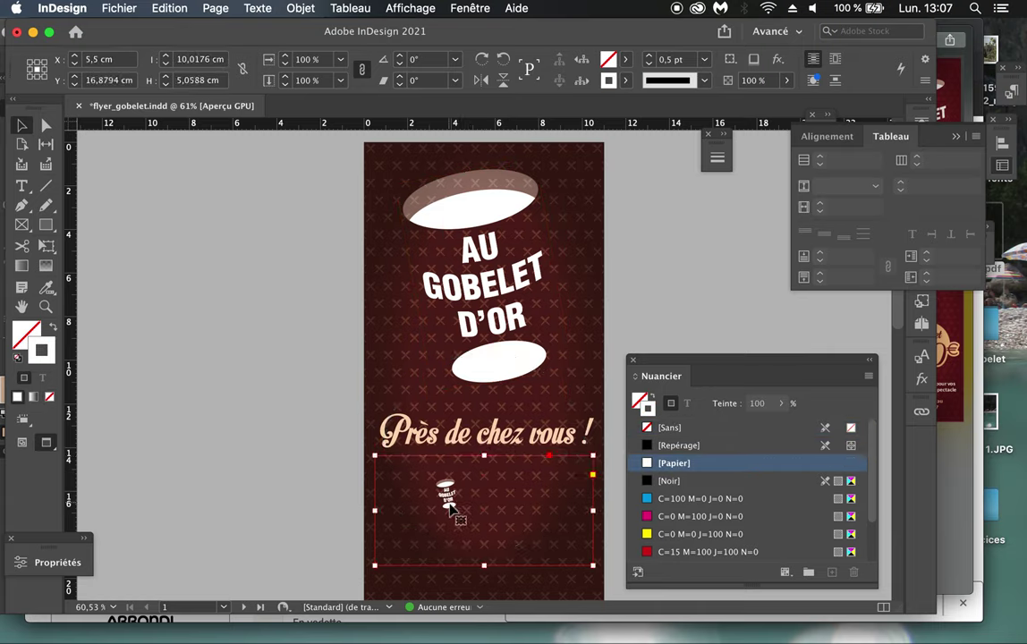
{"action": "left_click", "coordinate": [307, 474]}
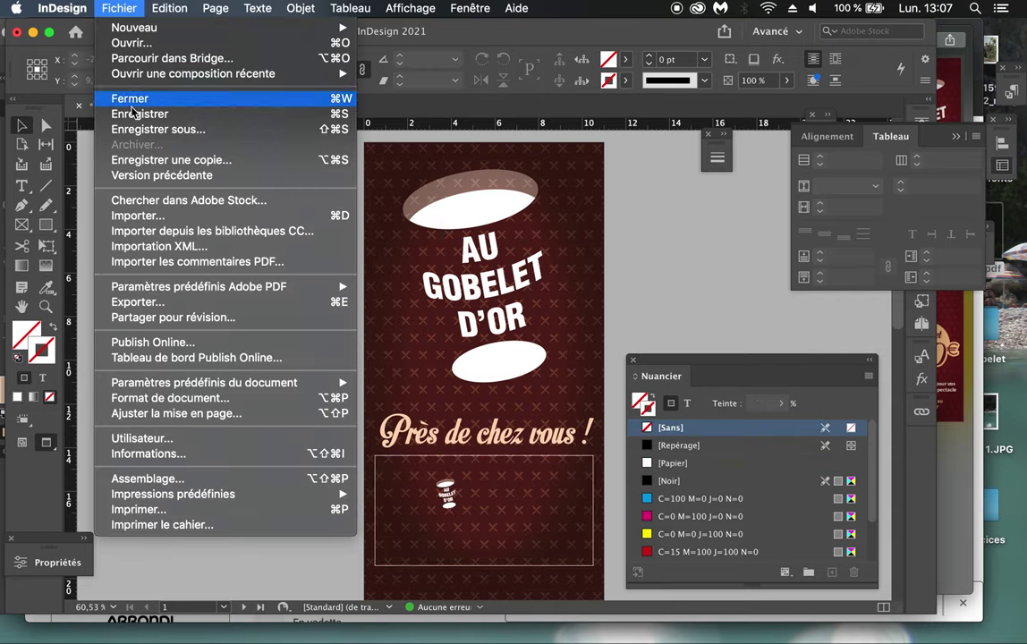
{"action": "left_click", "coordinate": [136, 114]}
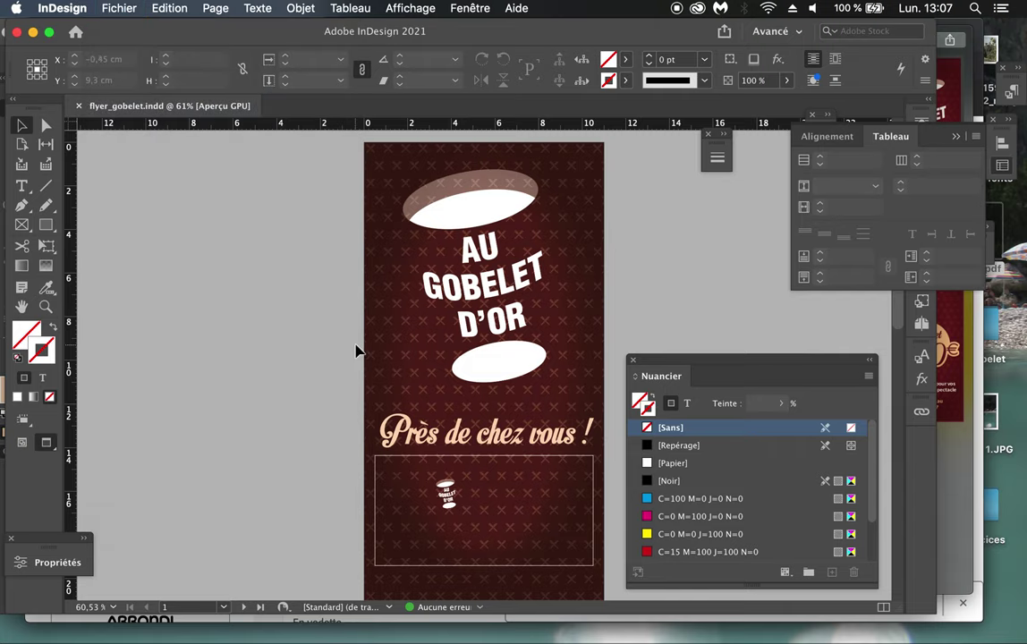
{"action": "key", "text": "super+Tab"}
Step: Bring Illustrator forward and start a new document with Cmd+N
{"action": "left_click", "coordinate": [774, 322]}
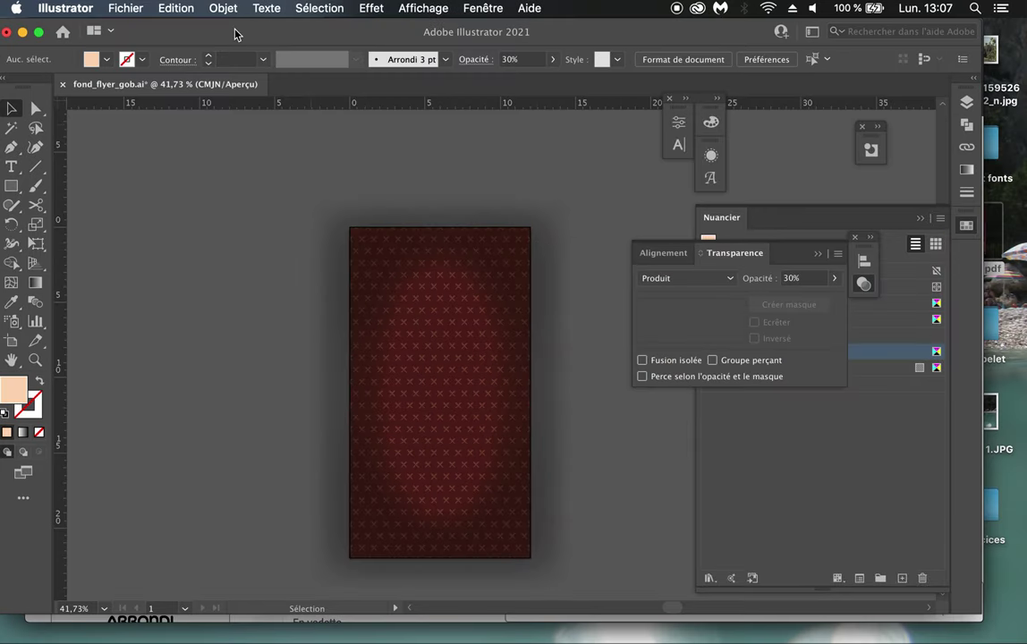
{"action": "left_click", "coordinate": [125, 8]}
{"action": "left_click", "coordinate": [125, 8]}
{"action": "key", "text": "super+n"}
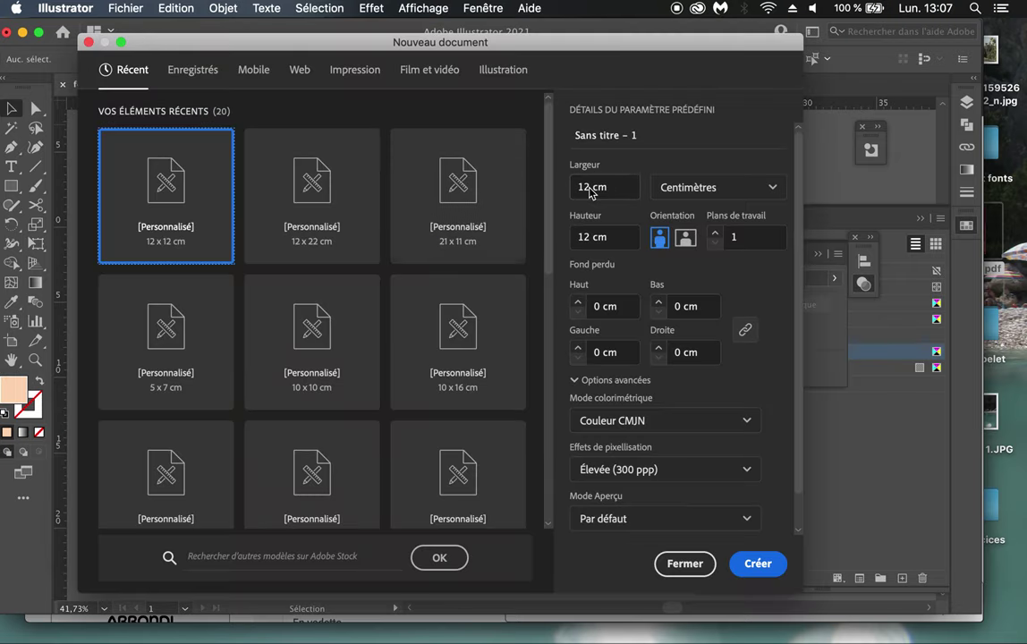
Step: Set width 8 cm, height 5 cm and landscape orientation, and create the document
{"action": "left_click_drag", "start_coordinate": [591, 191], "coordinate": [574, 188]}
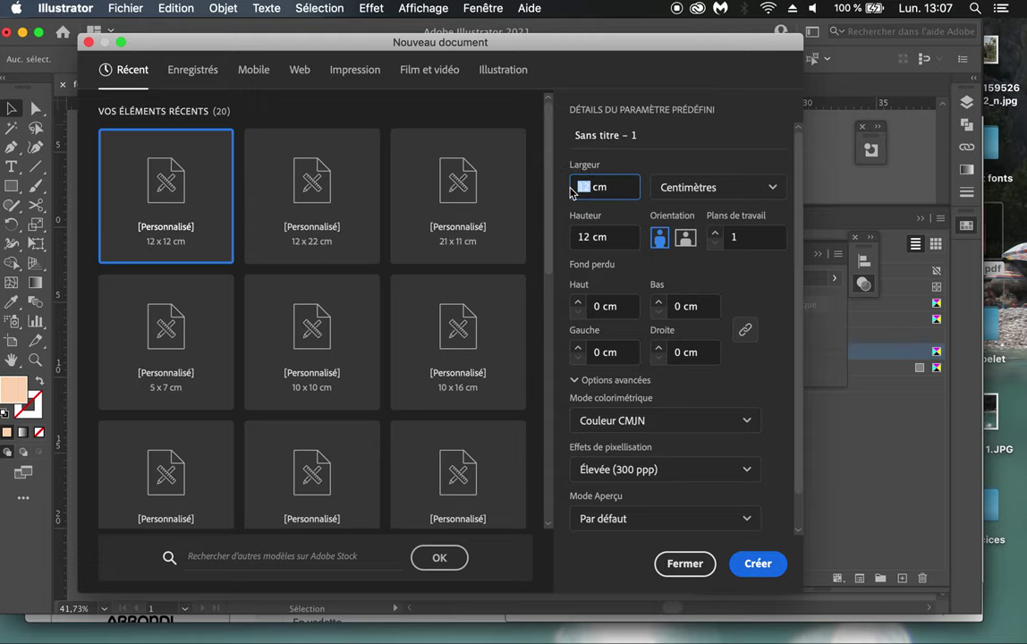
{"action": "left_click_drag", "start_coordinate": [580, 45], "coordinate": [582, 31]}
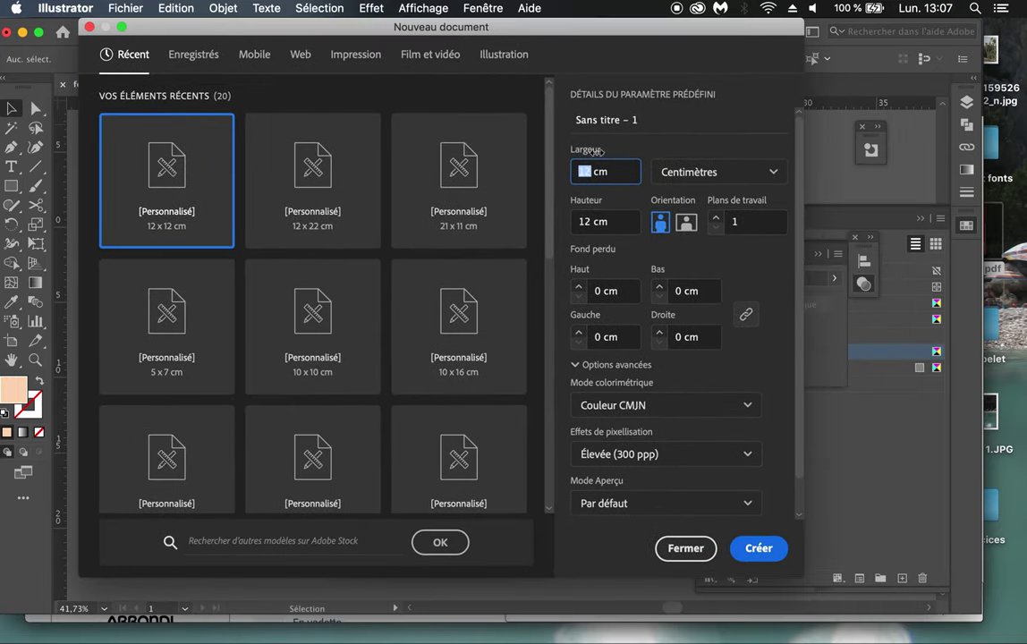
{"action": "type", "text": "8"}
{"action": "key", "text": "Tab"}
{"action": "type", "text": "5"}
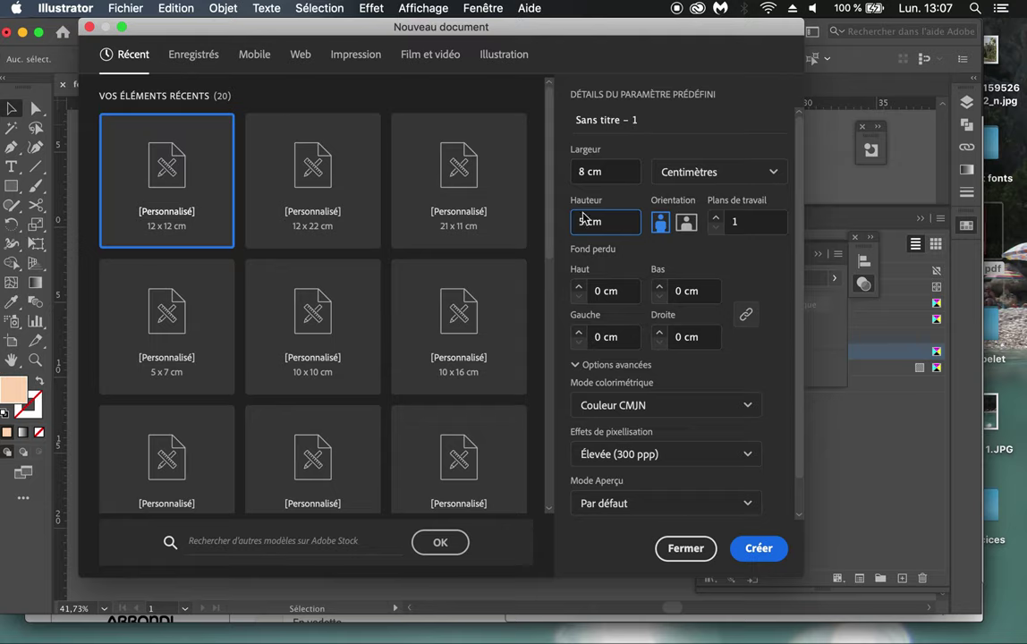
{"action": "left_click", "coordinate": [685, 225]}
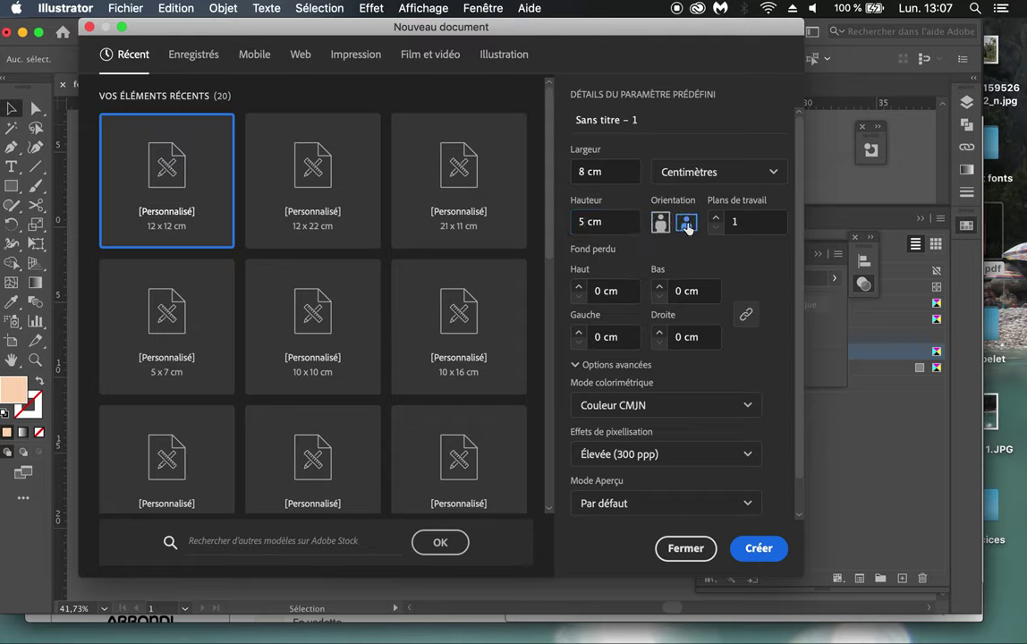
{"action": "left_click", "coordinate": [756, 548]}
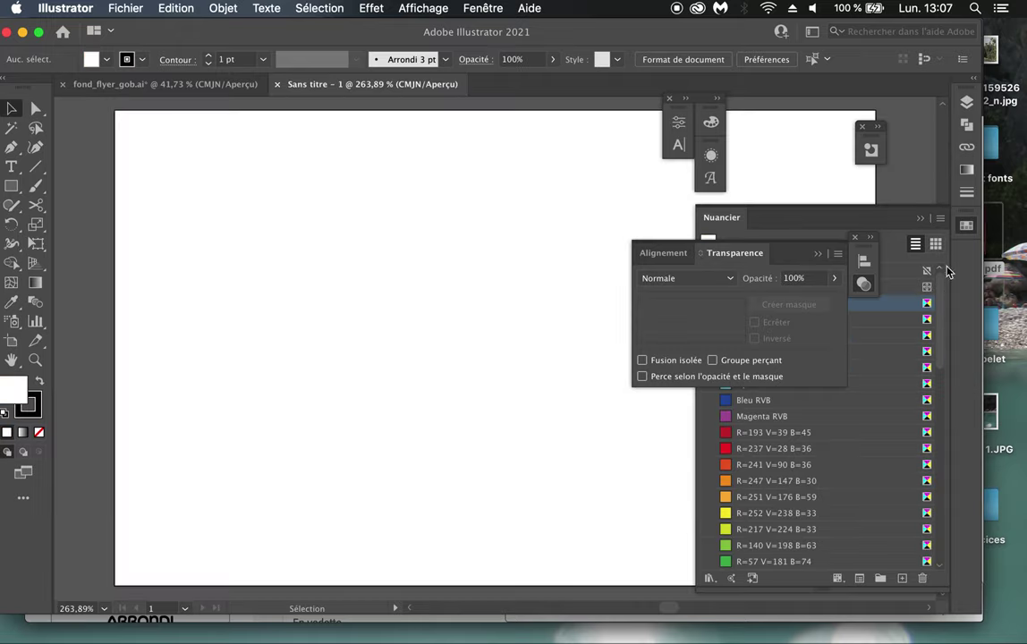
{"action": "scroll", "coordinate": [552, 314], "scroll_direction": "down", "scroll_amount": 2}
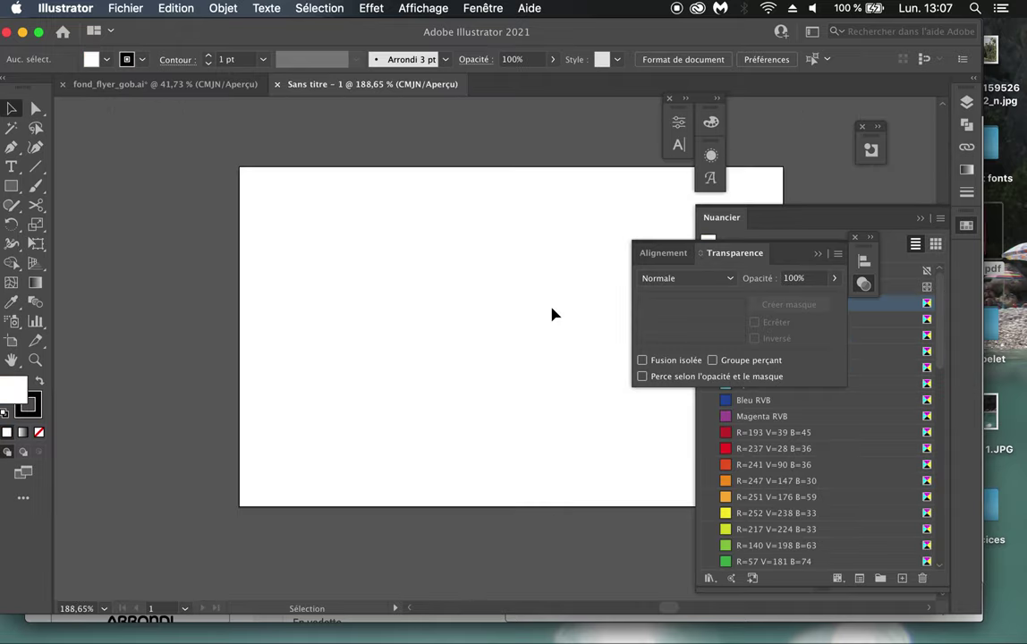
{"action": "scroll", "coordinate": [552, 314], "scroll_direction": "right", "scroll_amount": 4}
{"action": "scroll", "coordinate": [560, 314], "scroll_direction": "left", "scroll_amount": 1}
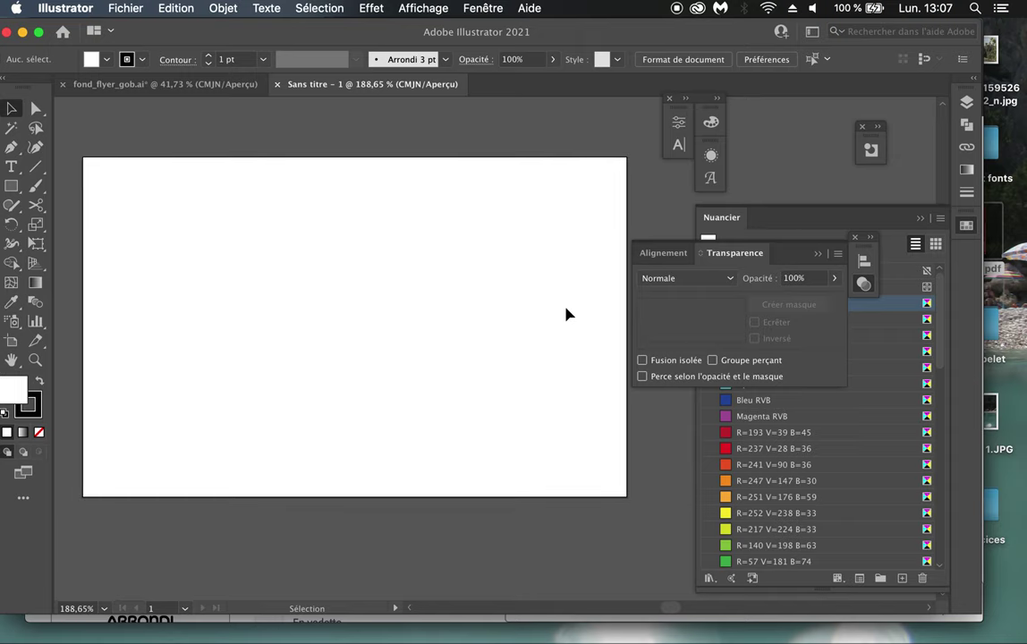
Step: Quick Look fly_gob.pdf and scroll down to the map, address and 'Au menu !' page
{"action": "left_click", "coordinate": [997, 246]}
{"action": "key", "text": "space"}
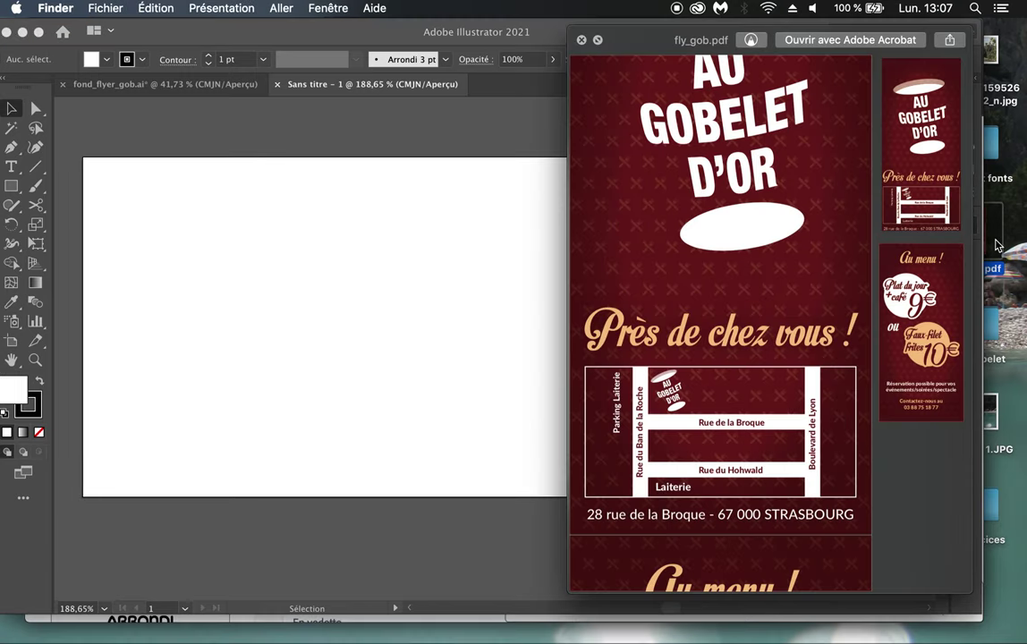
{"action": "scroll", "coordinate": [726, 430], "scroll_direction": "down", "scroll_amount": 3}
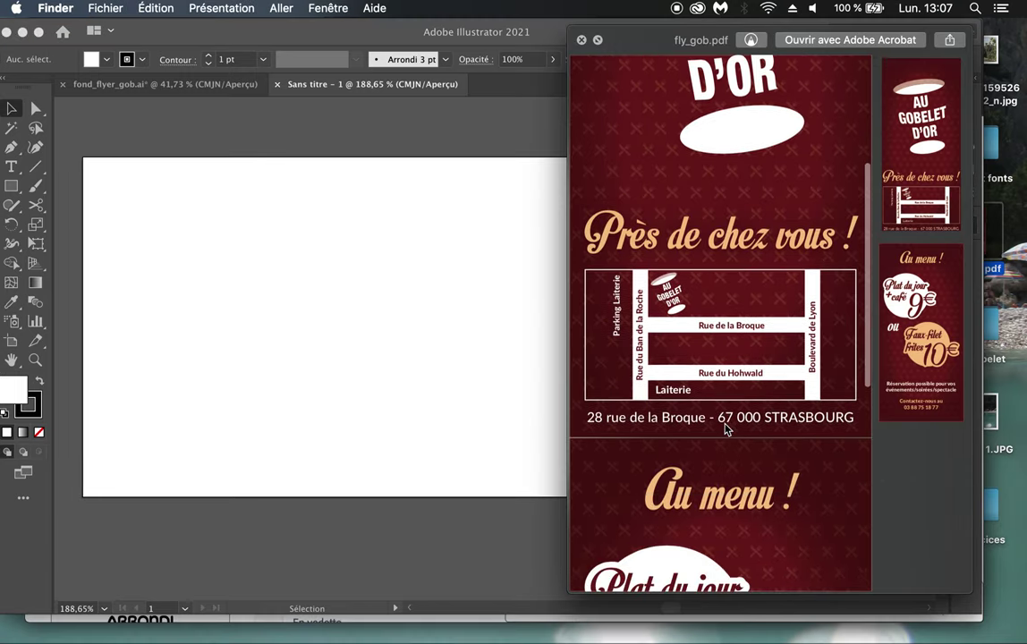
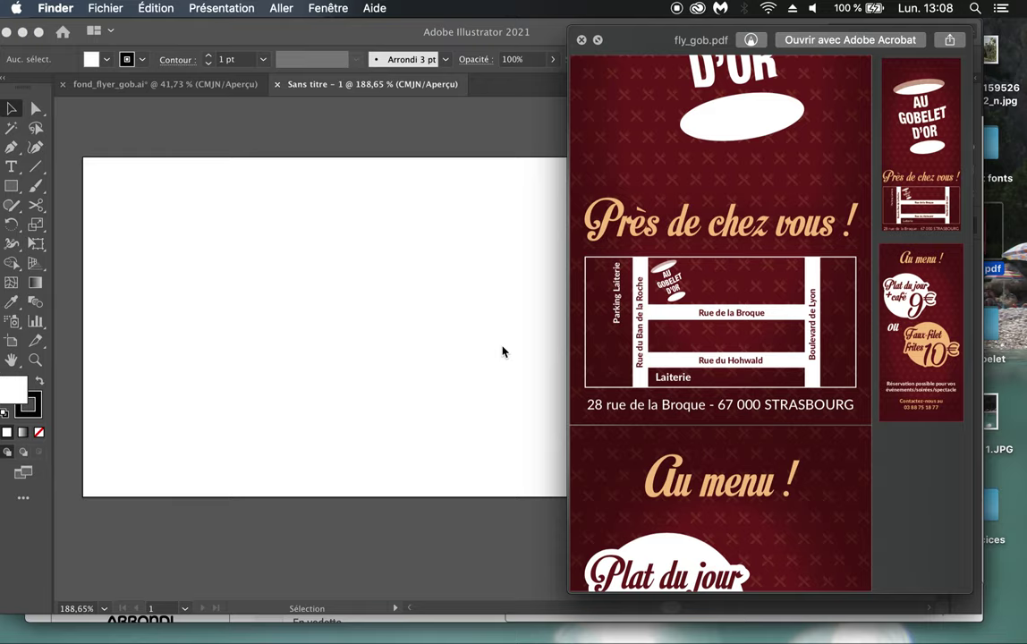
Step: Select all unused swatches in the Nuancier panel, delete them, and shrink the panel to fit
{"action": "left_click", "coordinate": [502, 352]}
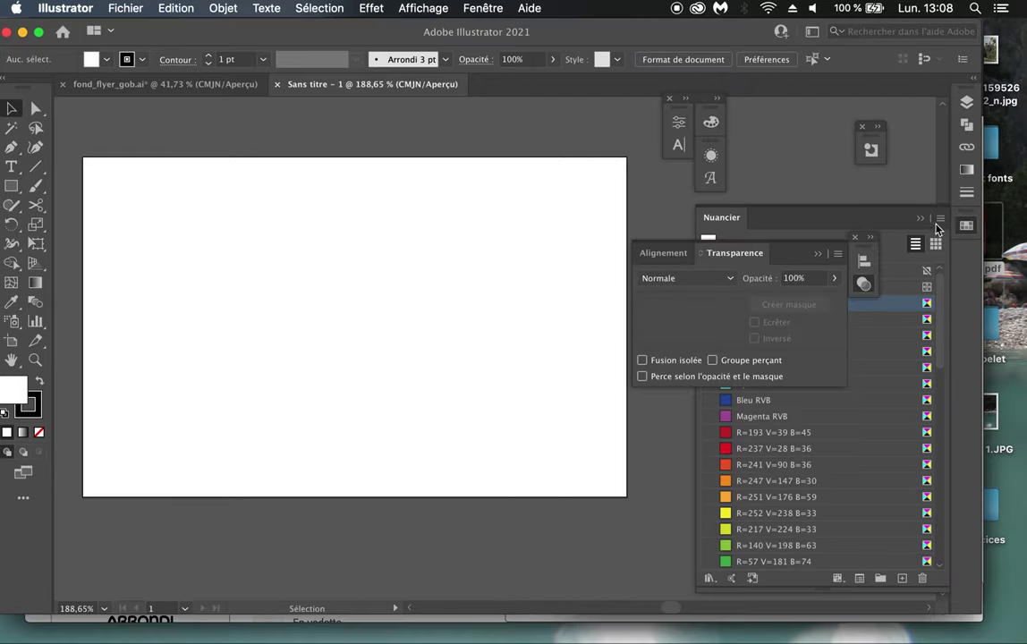
{"action": "left_click", "coordinate": [816, 255]}
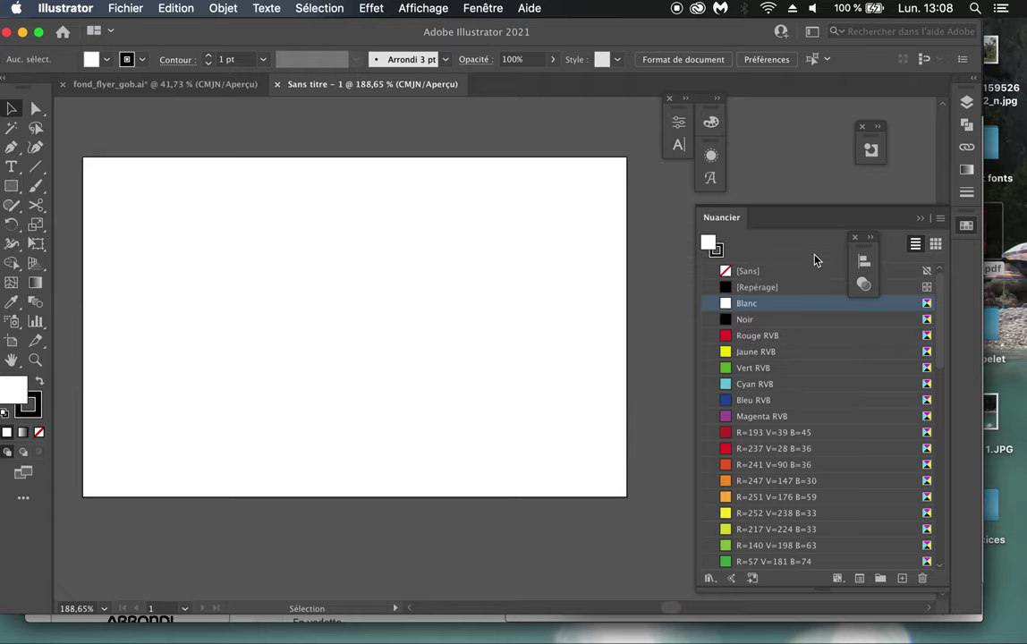
{"action": "left_click", "coordinate": [942, 221]}
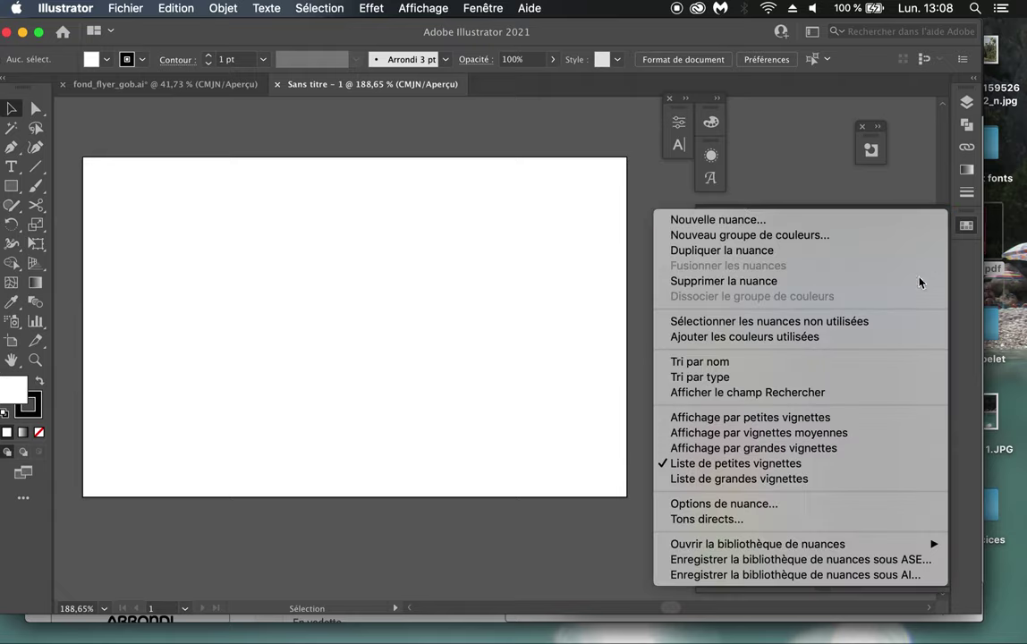
{"action": "left_click", "coordinate": [885, 323]}
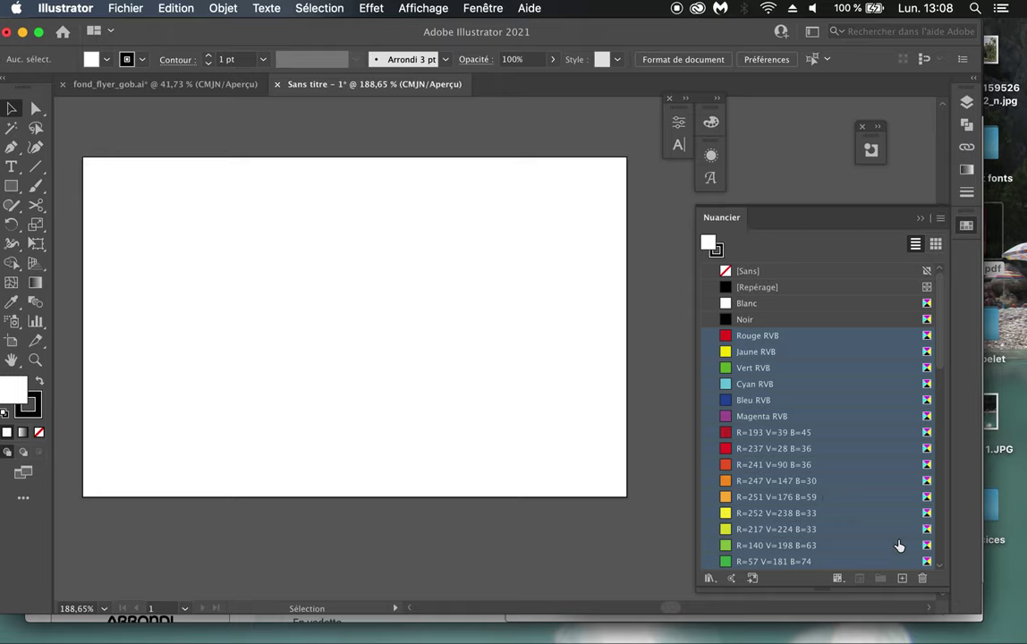
{"action": "left_click", "coordinate": [922, 579]}
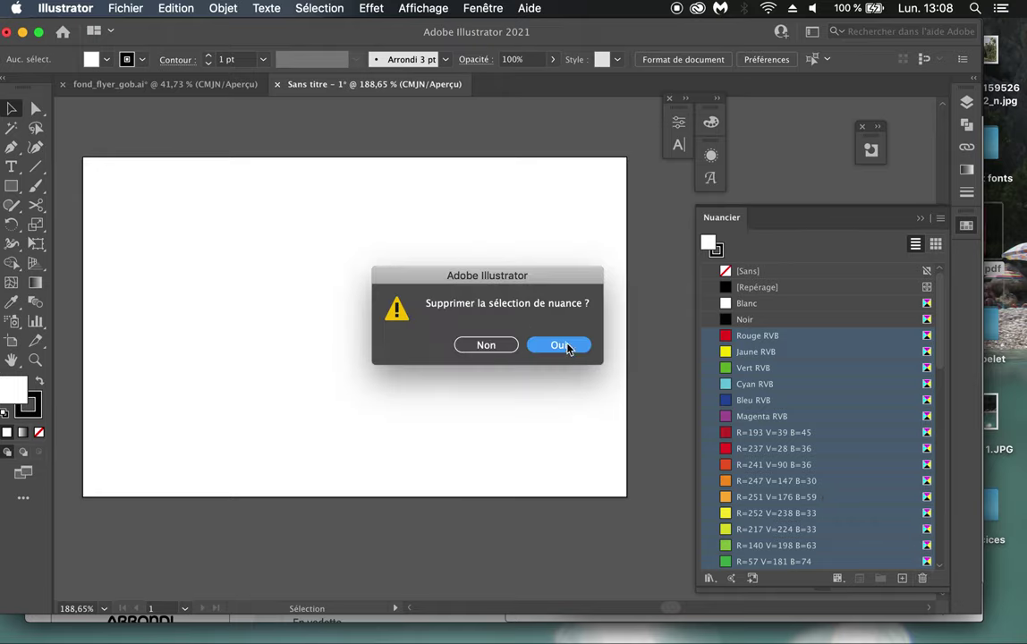
{"action": "left_click", "coordinate": [560, 346]}
{"action": "left_click_drag", "start_coordinate": [827, 599], "coordinate": [825, 425]}
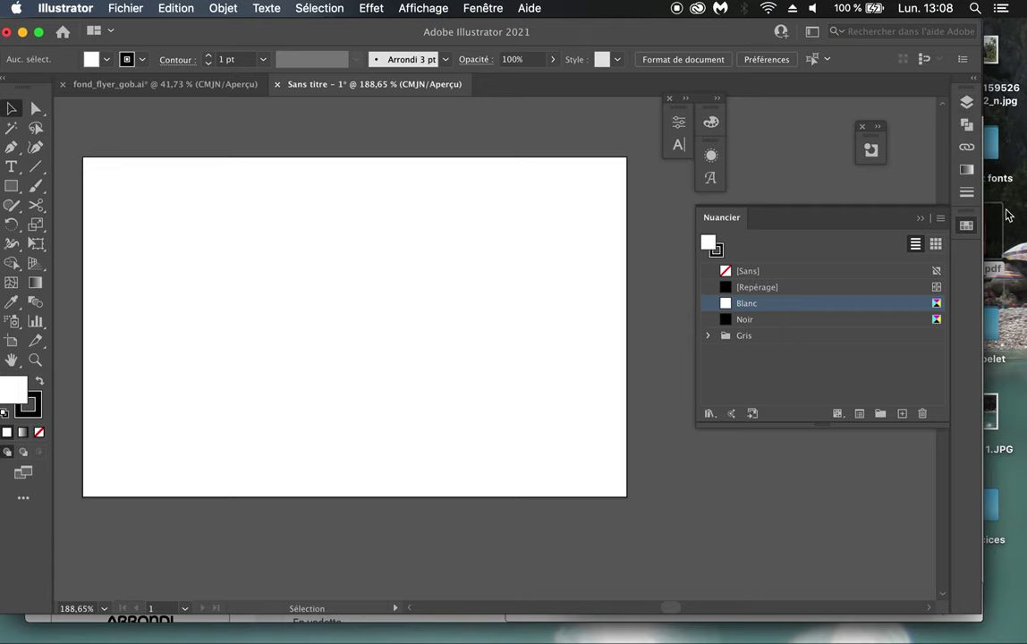
Step: Preview the finished fly_gob.pdf flyer, then close the preview
{"action": "left_click", "coordinate": [1000, 244]}
{"action": "key", "text": "space"}
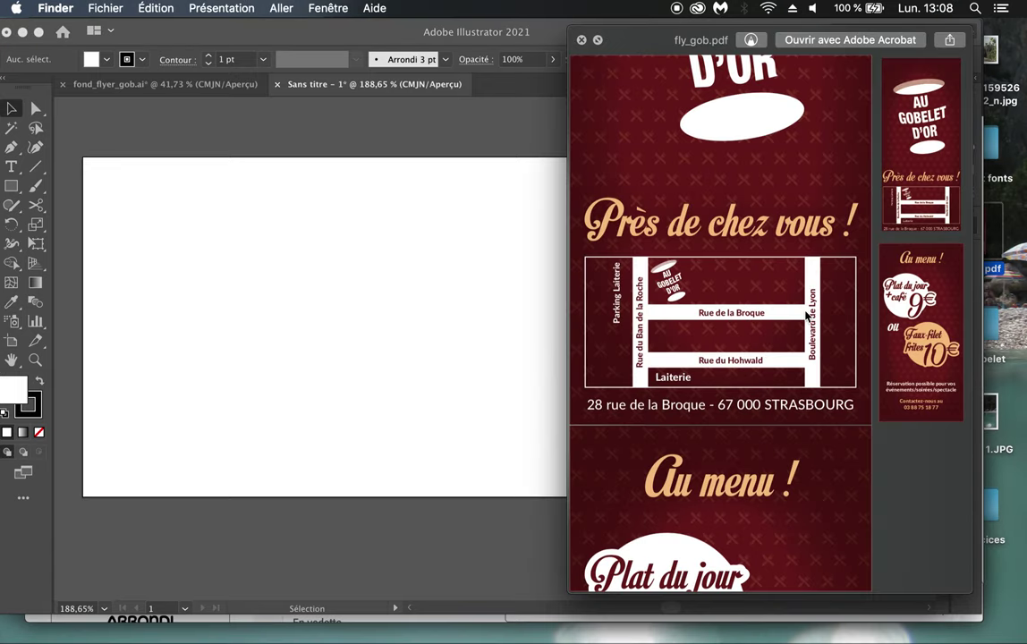
{"action": "key", "text": "space"}
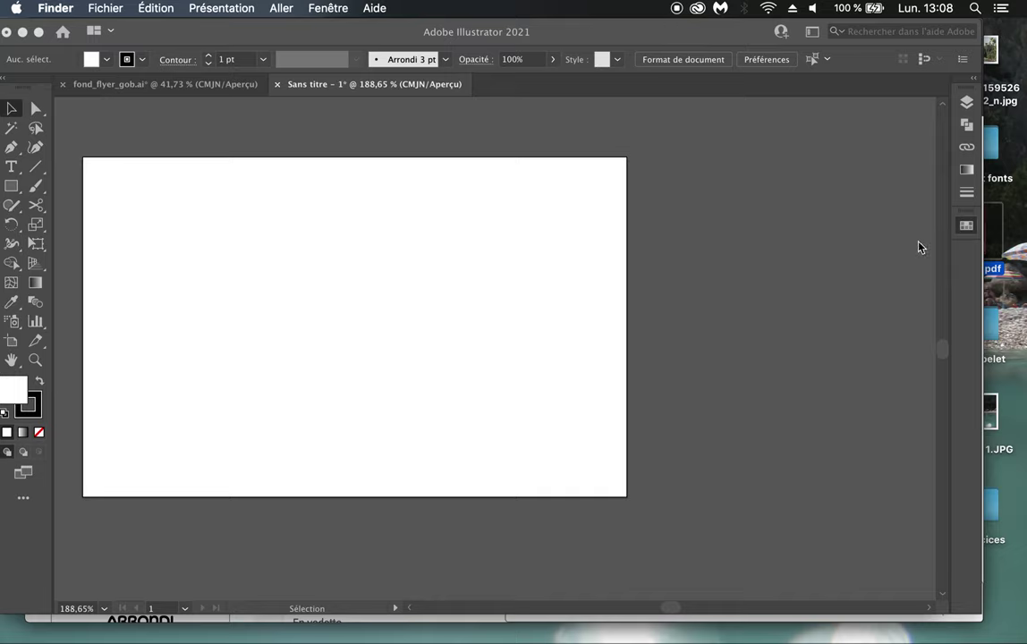
Step: Draw a black, strokeless rectangle fitted to the whole artboard
{"action": "left_click", "coordinate": [861, 118]}
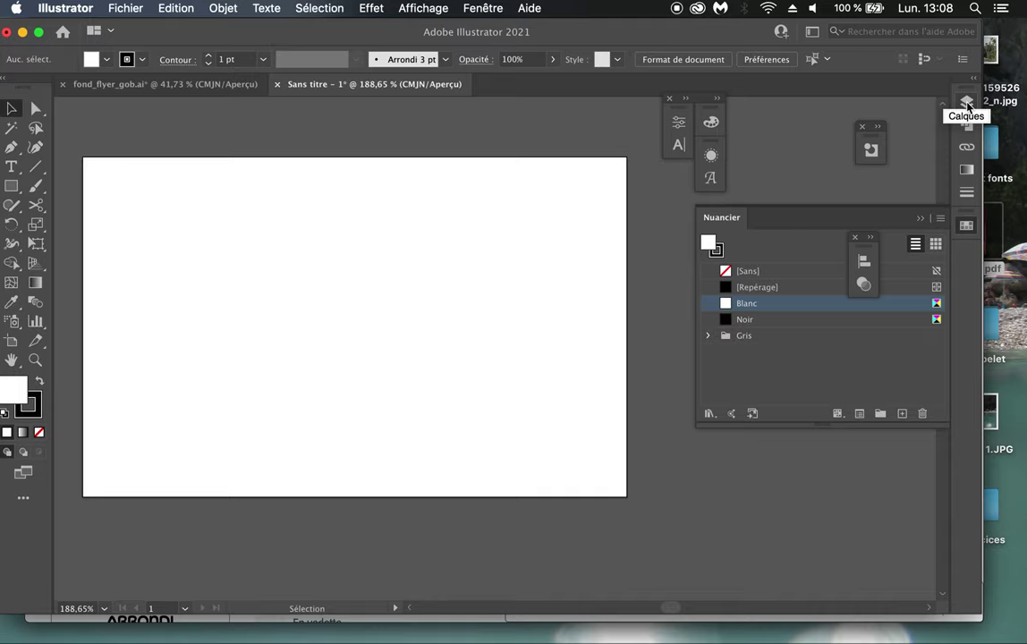
{"action": "left_click", "coordinate": [967, 104]}
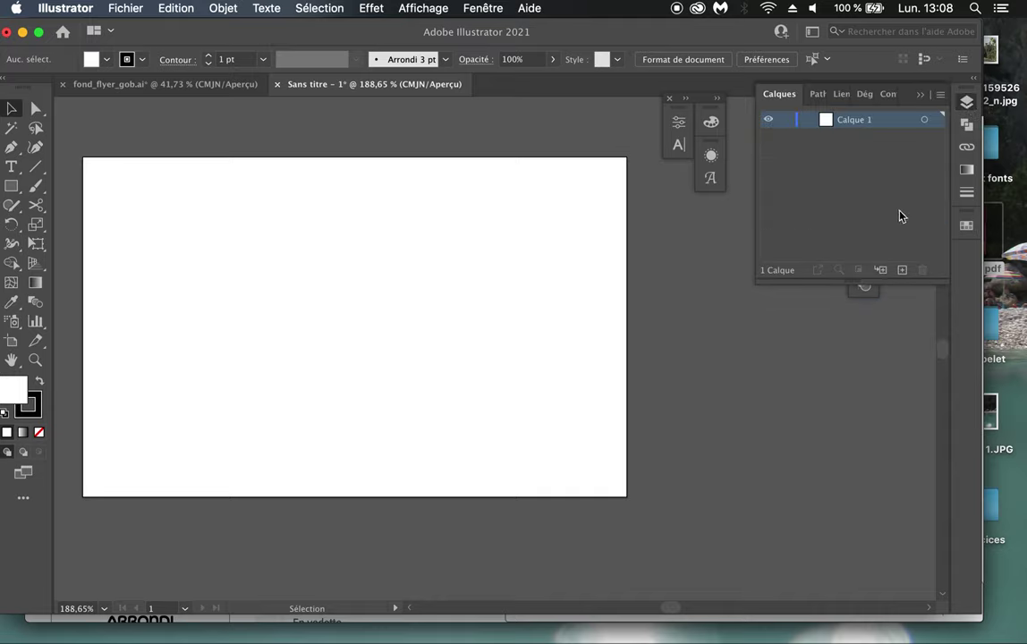
{"action": "left_click", "coordinate": [10, 189]}
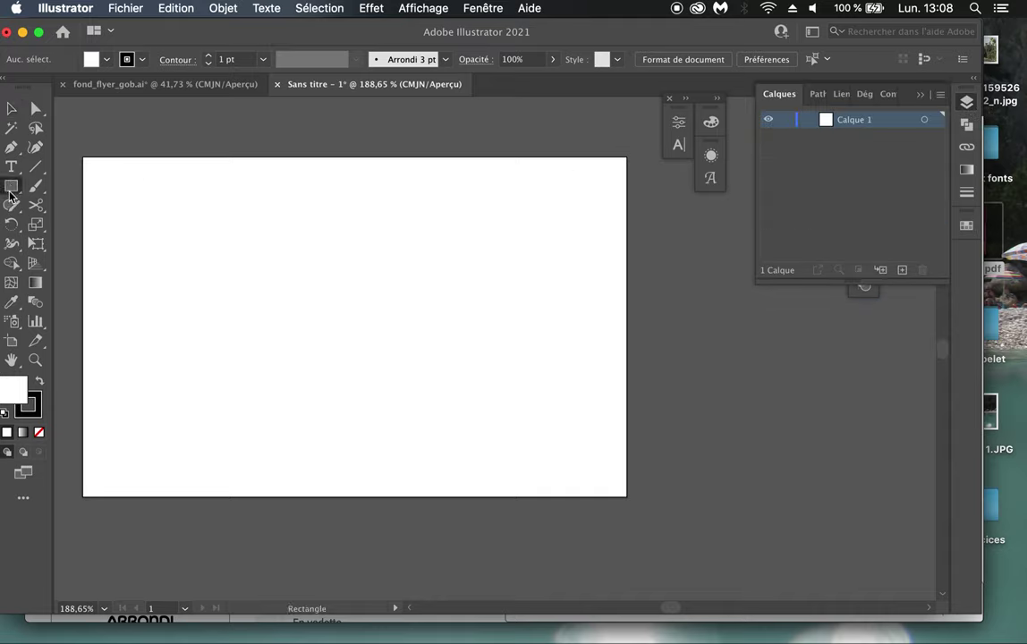
{"action": "mouse_move", "coordinate": [82, 155]}
{"action": "left_mouse_down"}
{"action": "mouse_move", "coordinate": [443, 456]}
{"action": "mouse_move", "coordinate": [641, 527]}
{"action": "mouse_move", "coordinate": [627, 496]}
{"action": "left_mouse_up"}
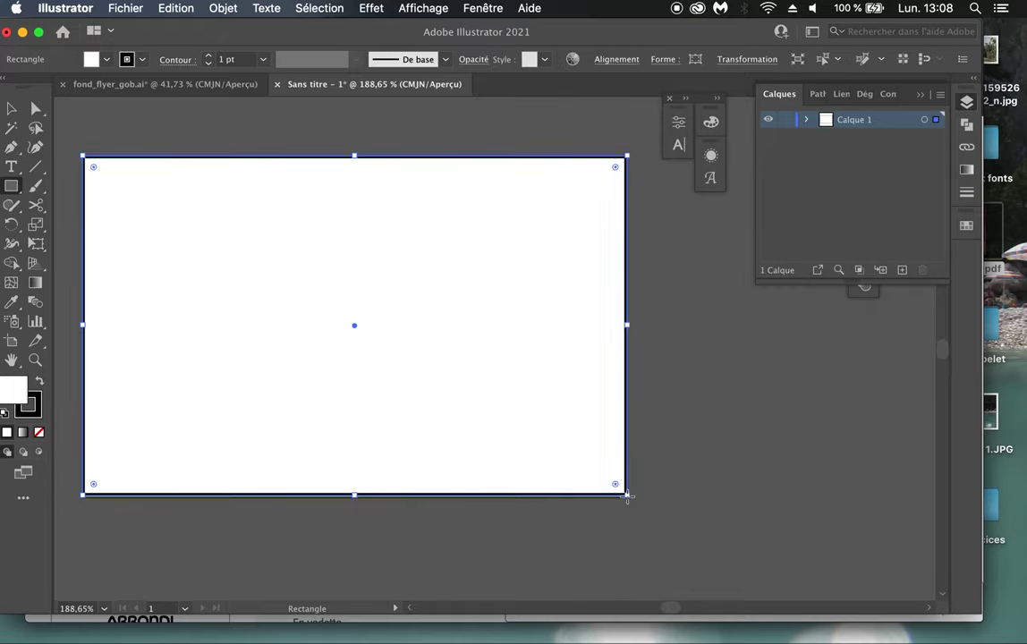
{"action": "left_click", "coordinate": [40, 383]}
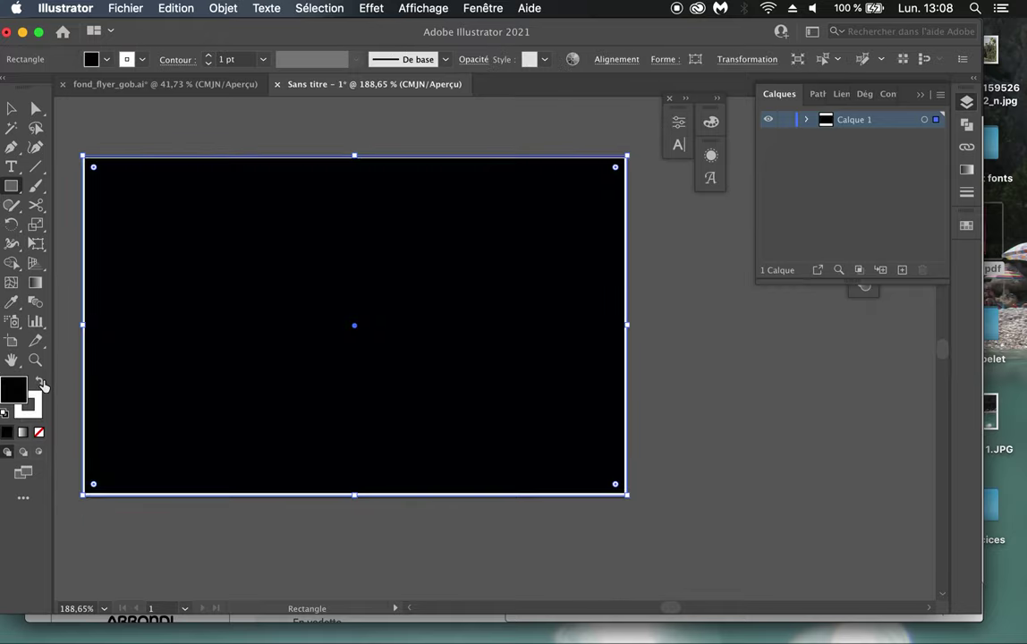
{"action": "left_click", "coordinate": [29, 407]}
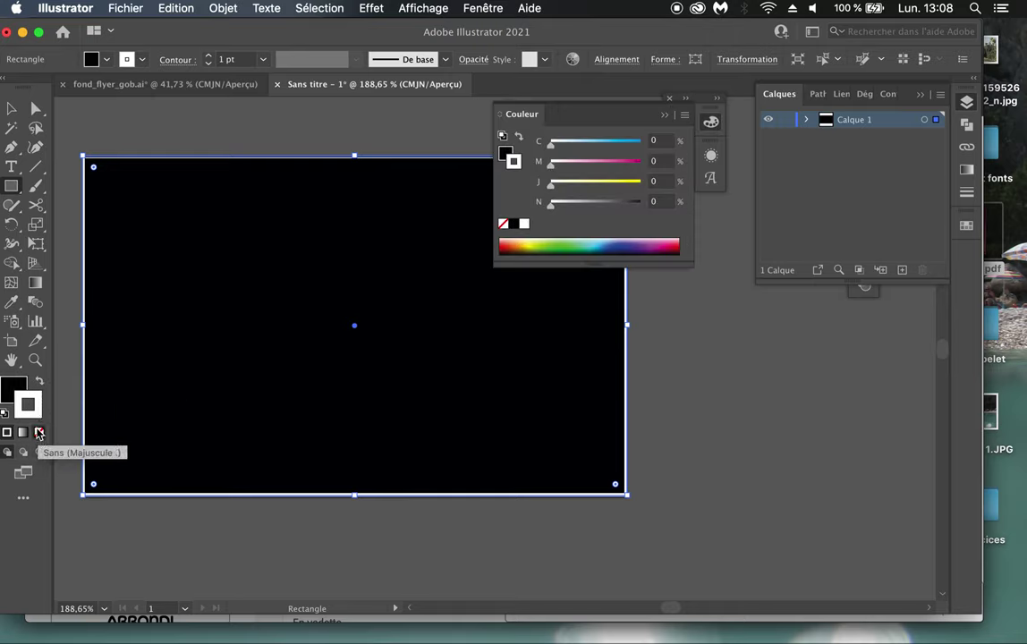
{"action": "left_click", "coordinate": [38, 433]}
{"action": "left_click", "coordinate": [11, 108]}
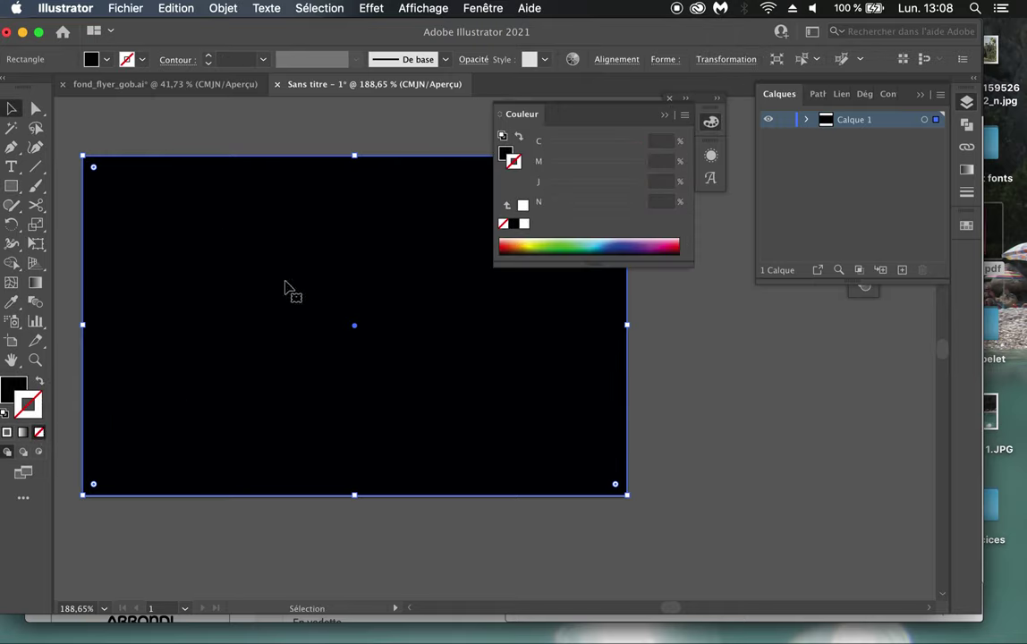
{"action": "left_click_drag", "start_coordinate": [618, 496], "coordinate": [627, 498]}
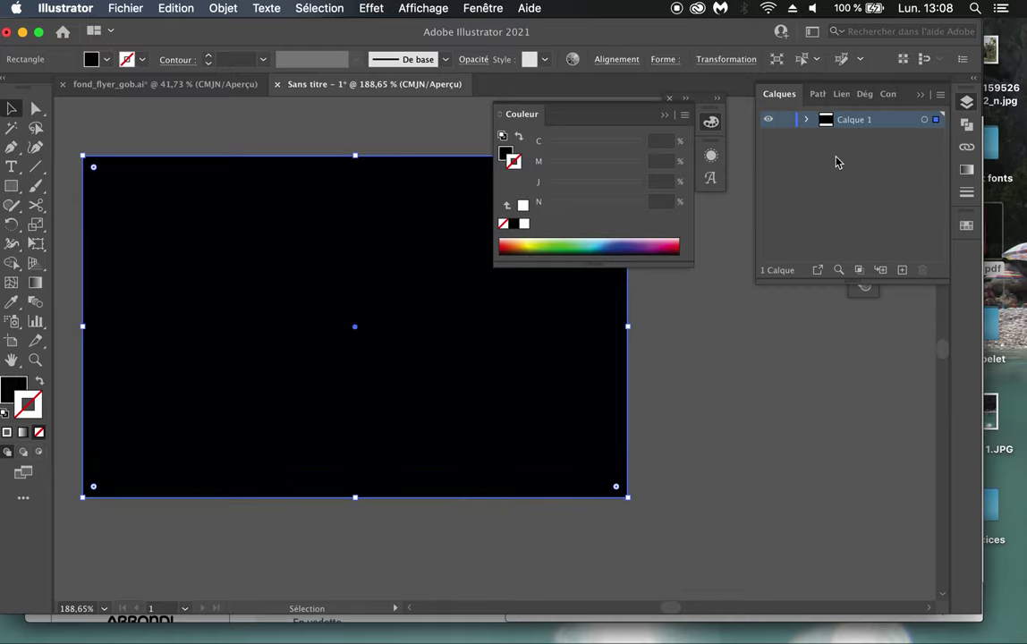
Step: Lock Calque 1 and add a new Calque 2 above it
{"action": "left_click", "coordinate": [785, 119]}
{"action": "left_click", "coordinate": [664, 114]}
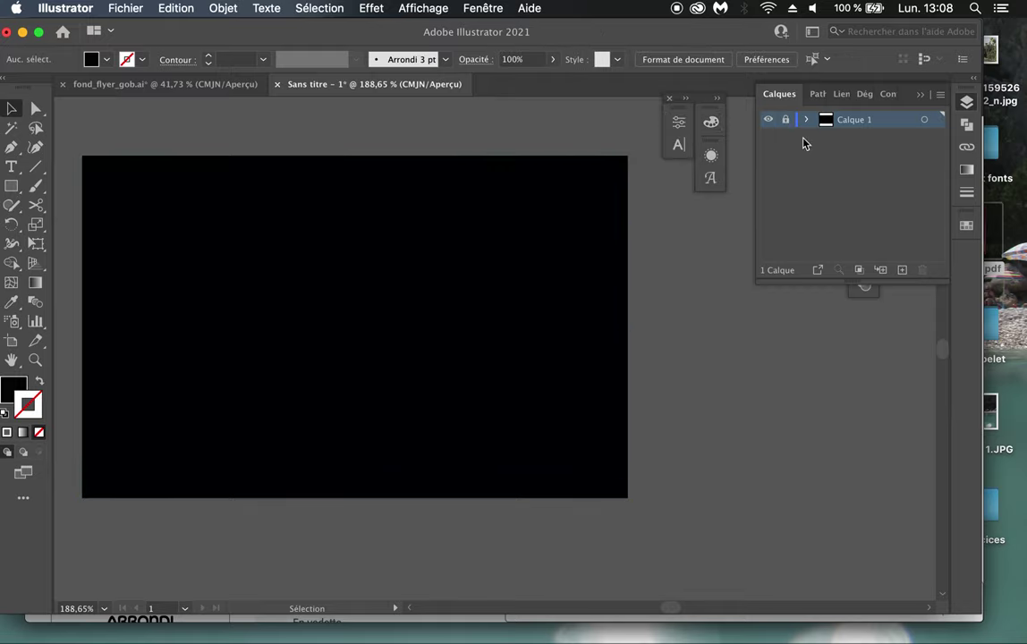
{"action": "left_click", "coordinate": [902, 270]}
{"action": "left_click_drag", "start_coordinate": [826, 128], "coordinate": [825, 119]}
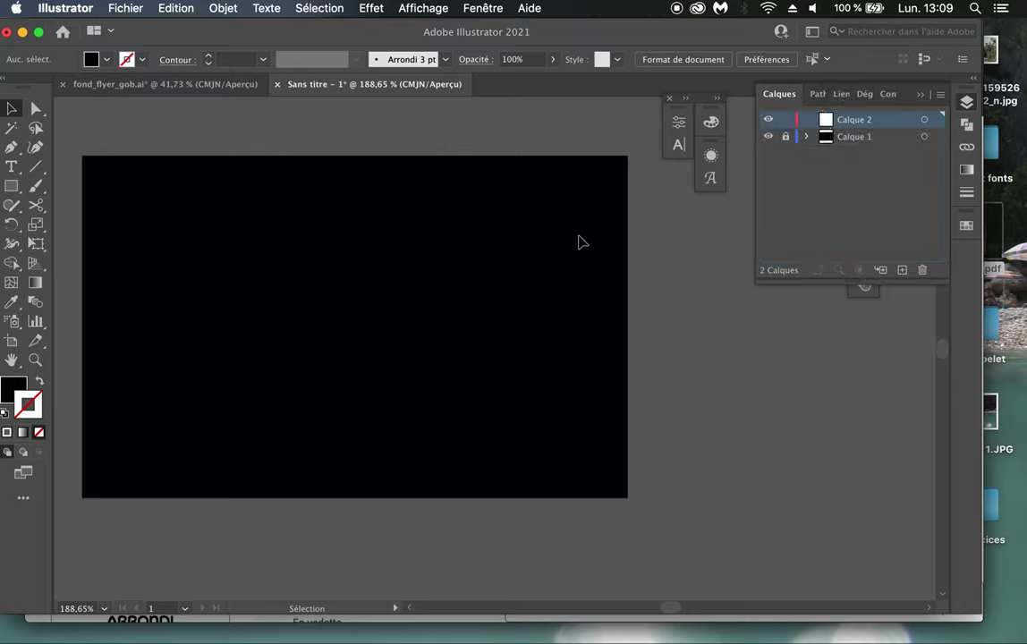
Step: Draw a horizontal line across the black rectangle
{"action": "left_click", "coordinate": [35, 167]}
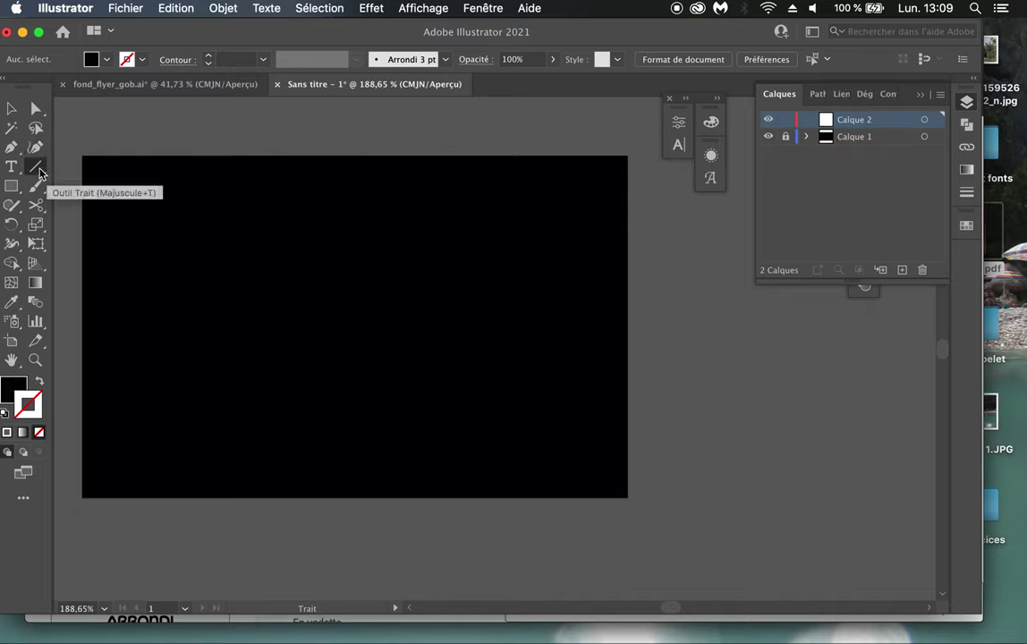
{"action": "left_click_drag", "start_coordinate": [81, 395], "coordinate": [637, 416]}
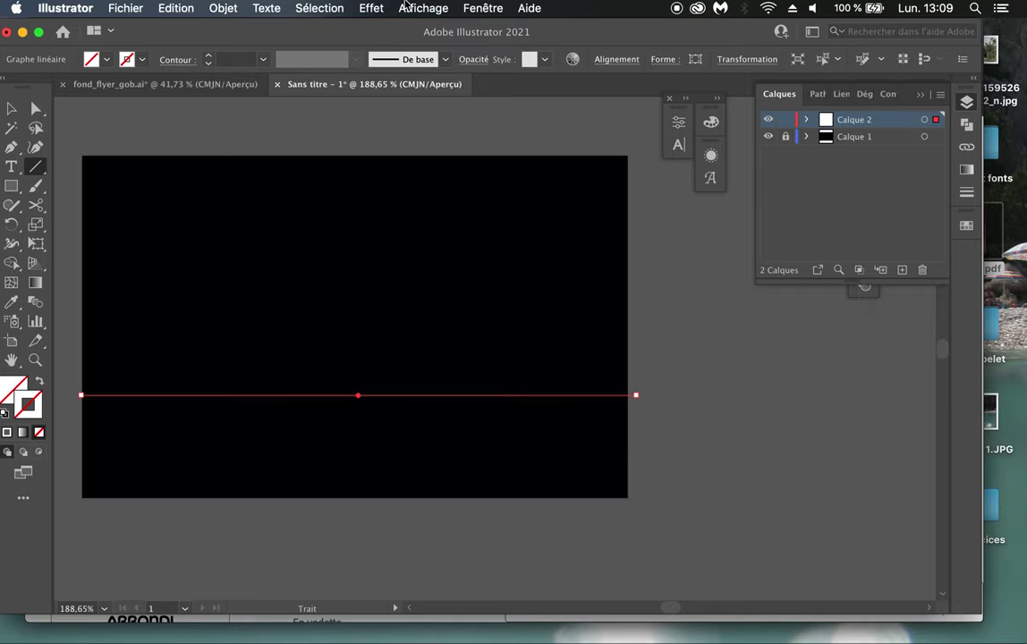
{"action": "left_click", "coordinate": [483, 8]}
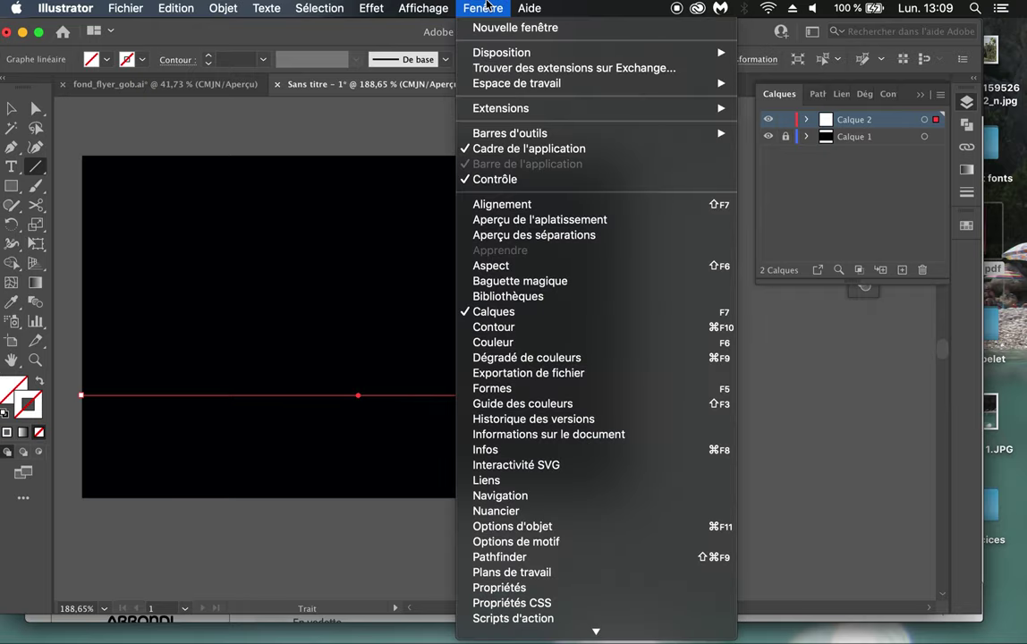
{"action": "left_click", "coordinate": [490, 327]}
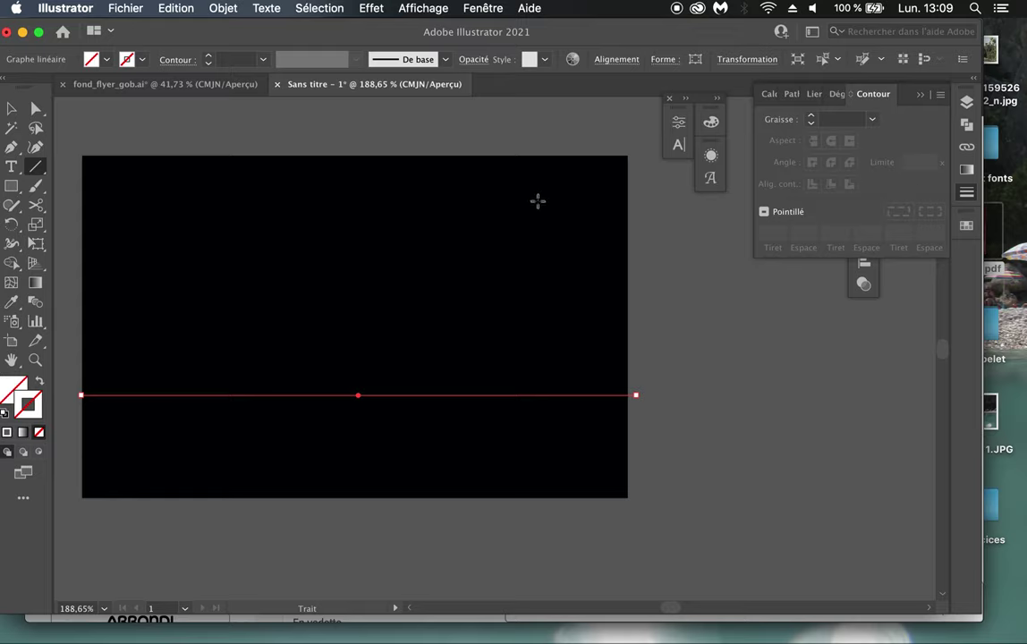
Step: Give the line a white 11 pt stroke and deselect it
{"action": "left_click", "coordinate": [12, 109]}
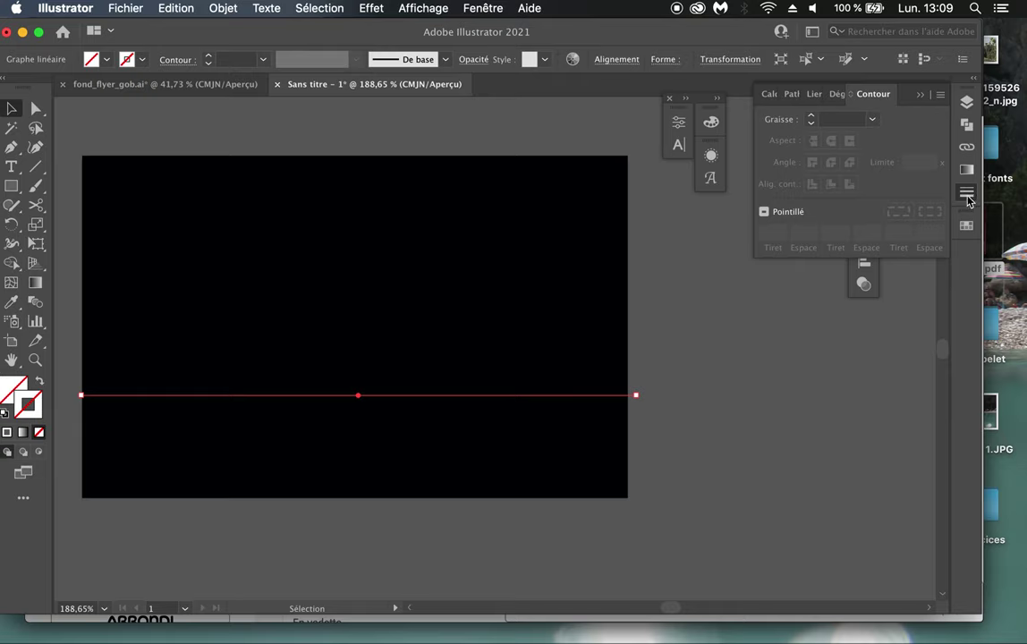
{"action": "left_click", "coordinate": [966, 226]}
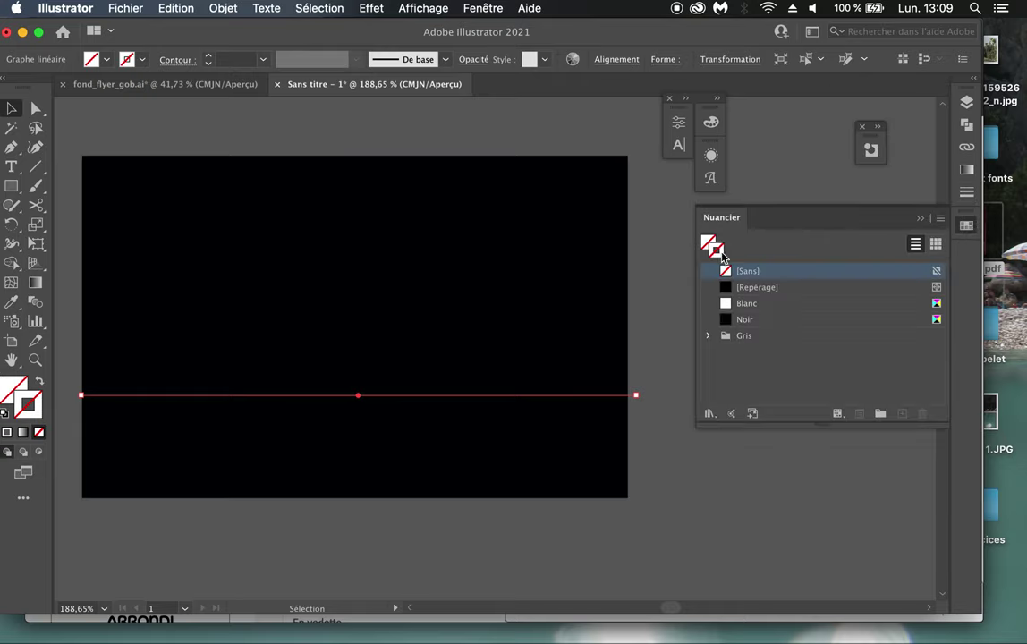
{"action": "left_click", "coordinate": [746, 305]}
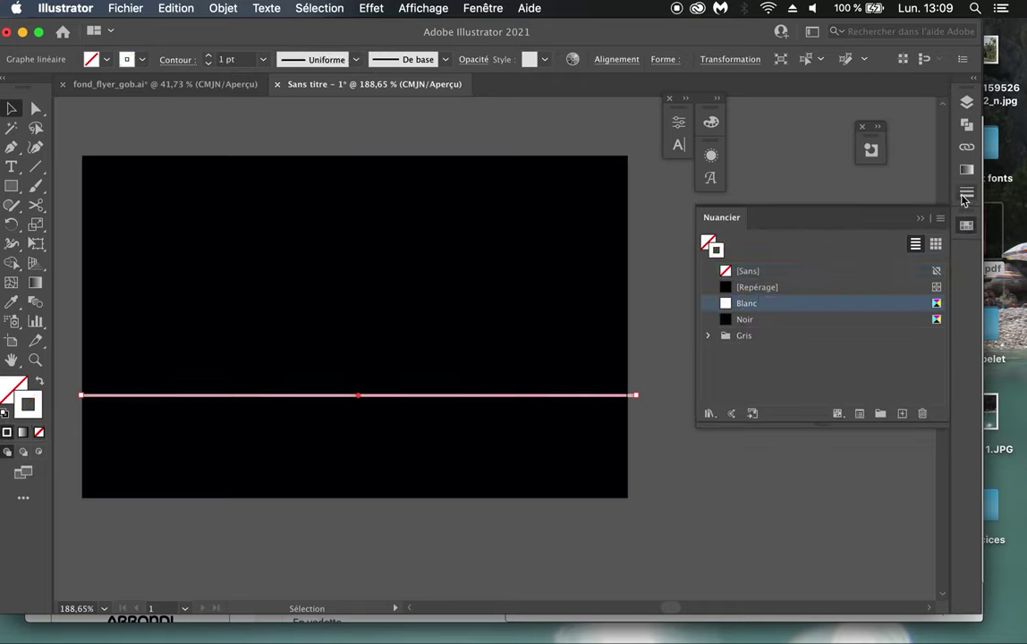
{"action": "left_click", "coordinate": [966, 195]}
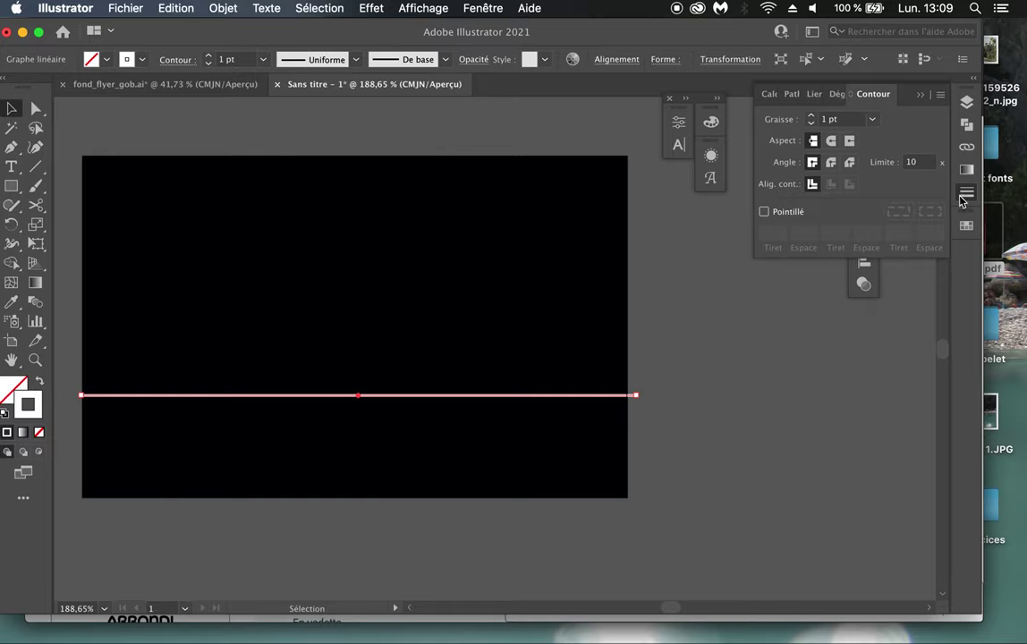
{"action": "left_click", "coordinate": [811, 116]}
{"action": "left_click", "coordinate": [811, 116]}
{"action": "left_click", "coordinate": [811, 116]}
{"action": "left_click", "coordinate": [812, 116]}
{"action": "left_click", "coordinate": [812, 116]}
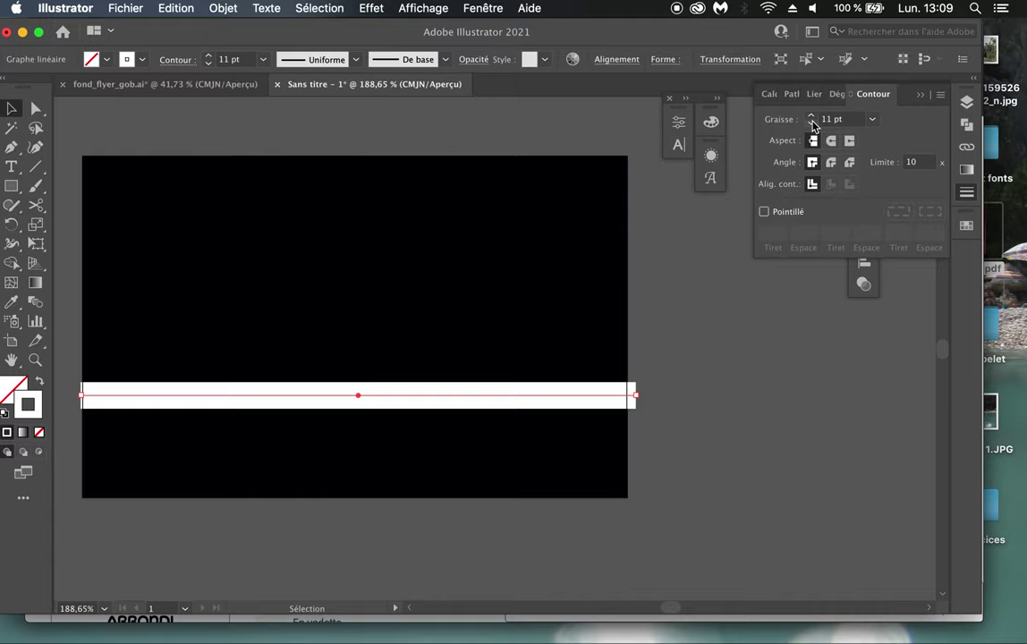
{"action": "left_click", "coordinate": [427, 230]}
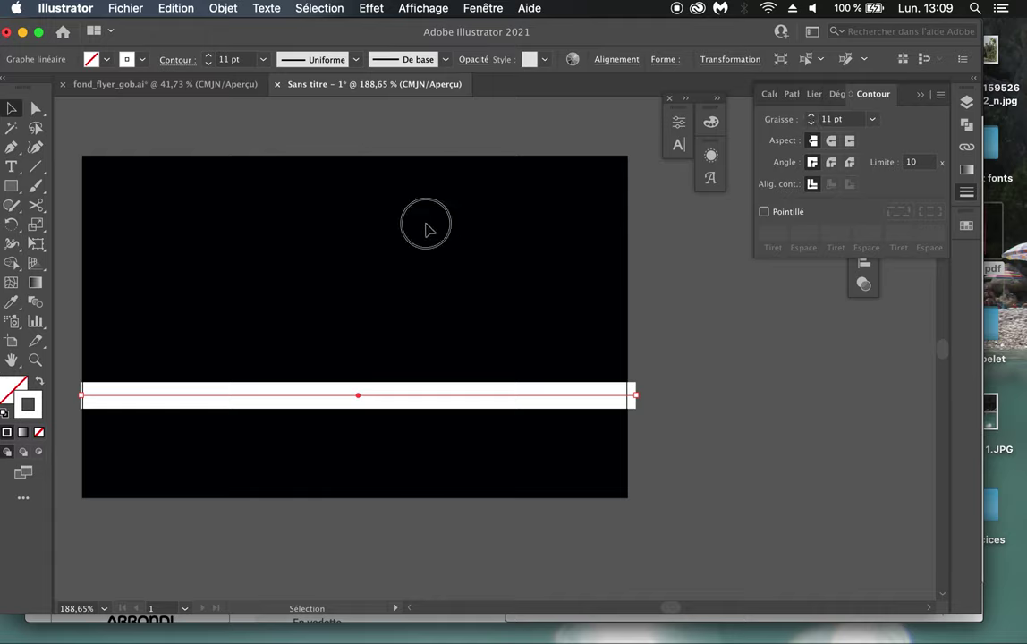
{"action": "left_click", "coordinate": [11, 165]}
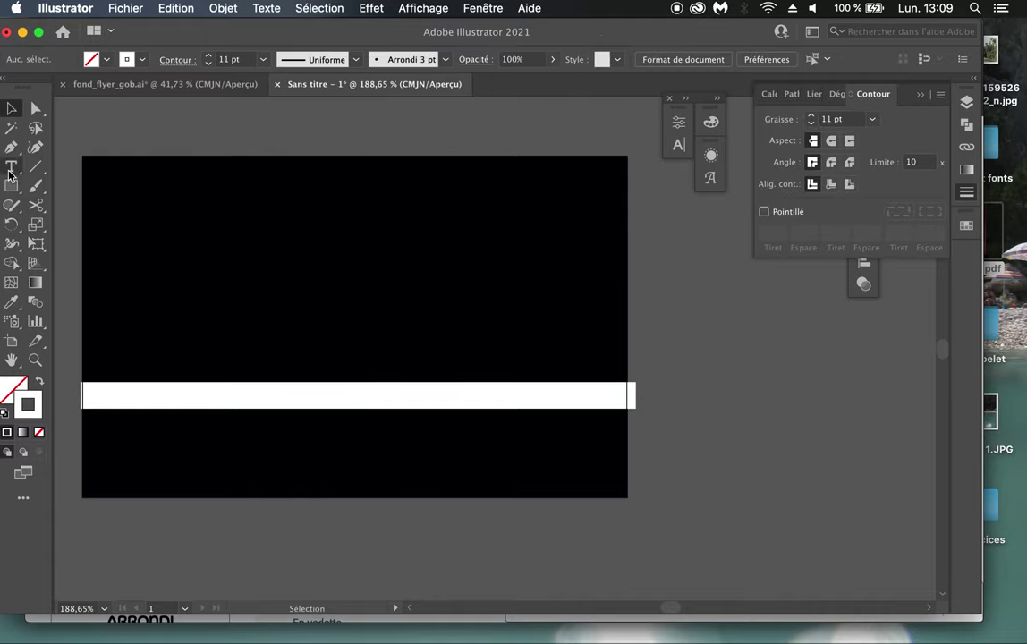
Step: Type a placeholder text line above the band and colour it white
{"action": "left_click", "coordinate": [288, 298]}
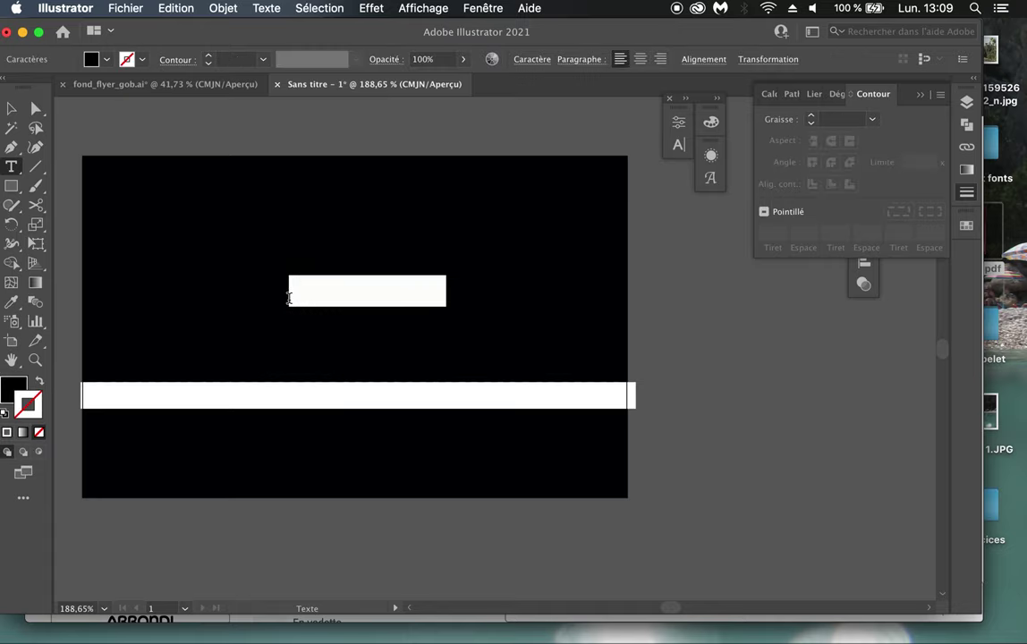
{"action": "type", "text": "GOB"}
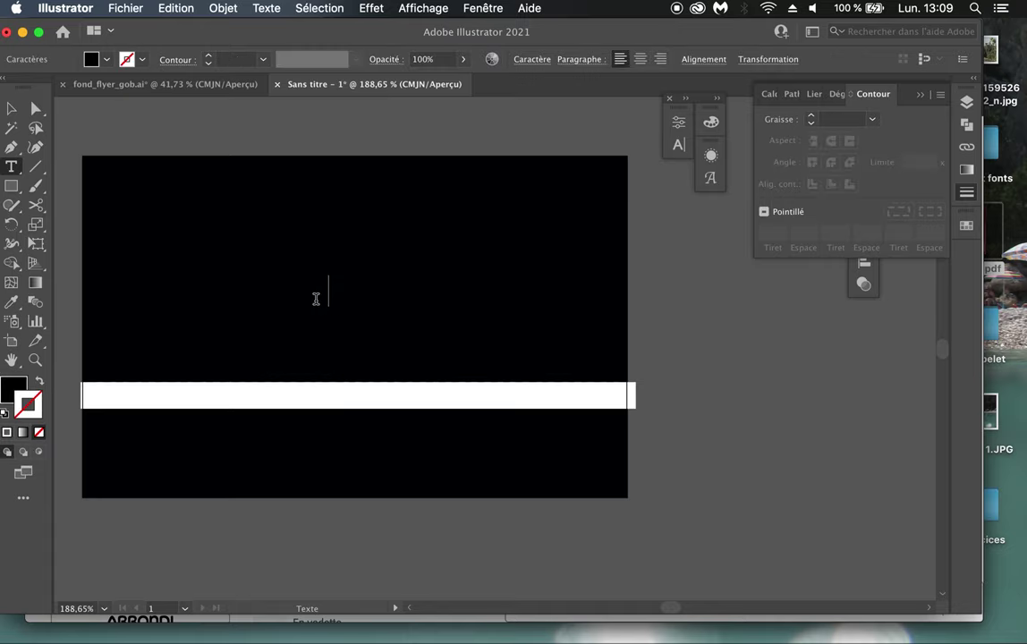
{"action": "key", "text": "super+a"}
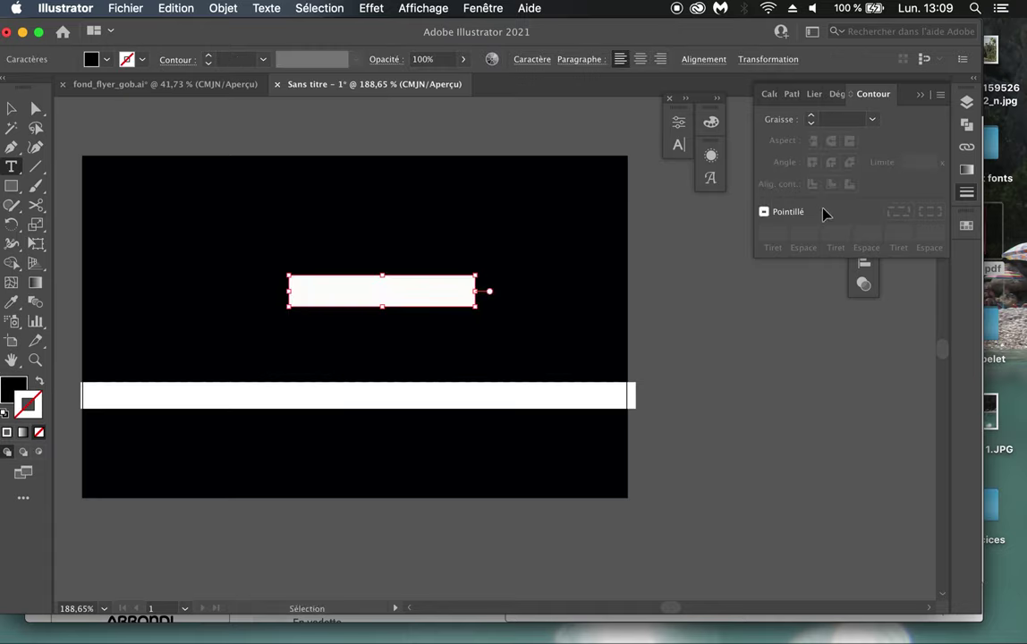
{"action": "left_click", "coordinate": [14, 387]}
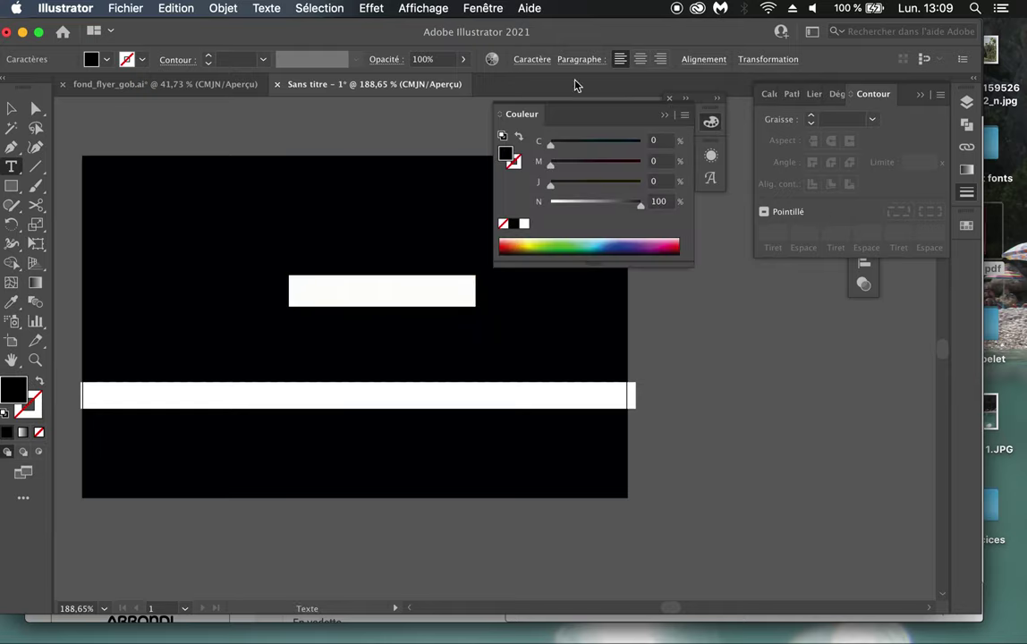
{"action": "left_click", "coordinate": [524, 222]}
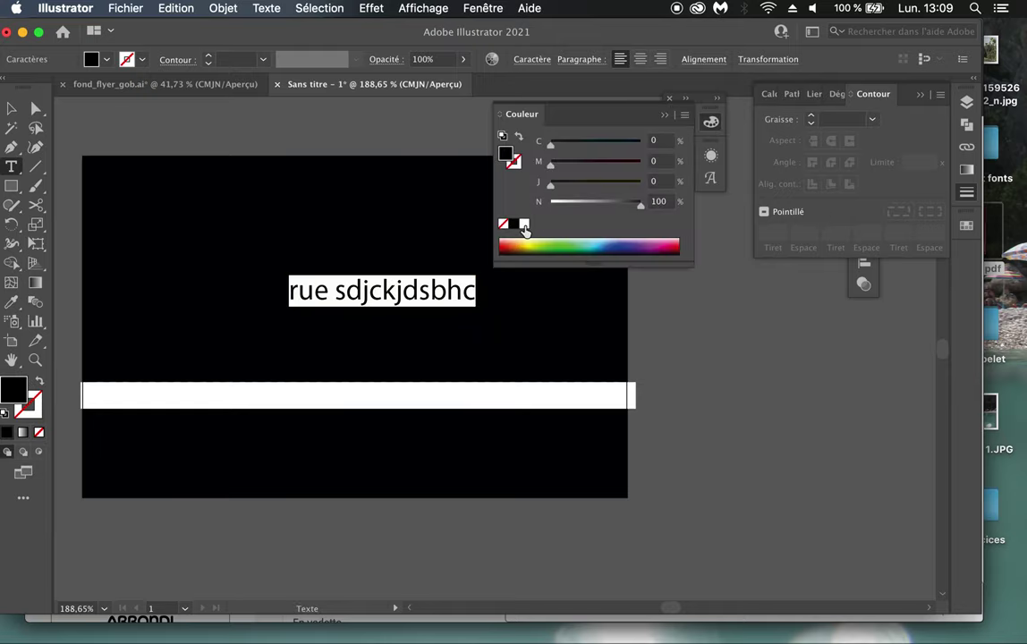
{"action": "left_click", "coordinate": [663, 120]}
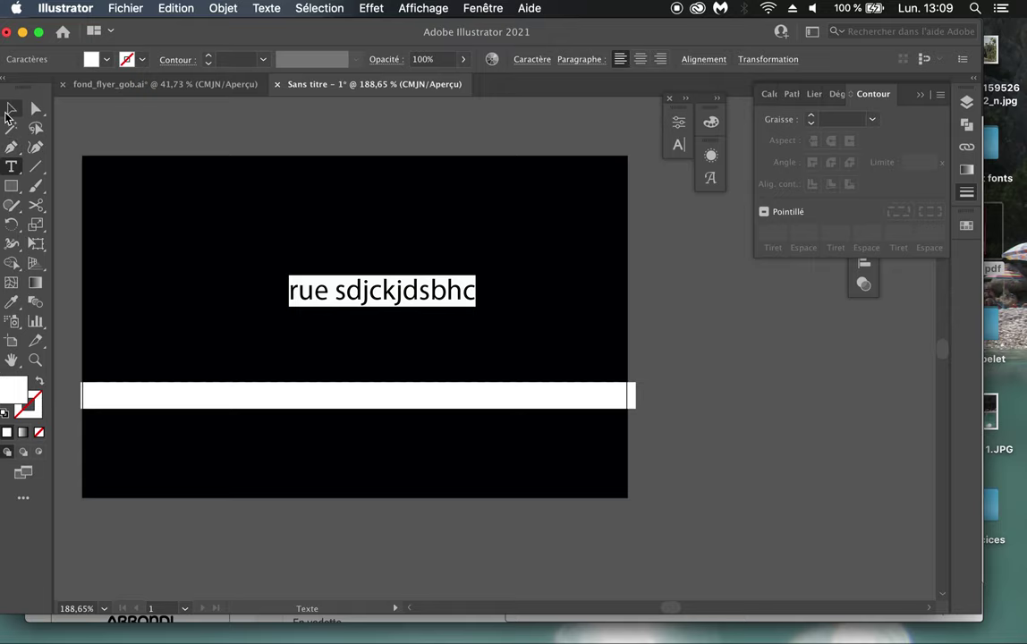
{"action": "left_click", "coordinate": [10, 108]}
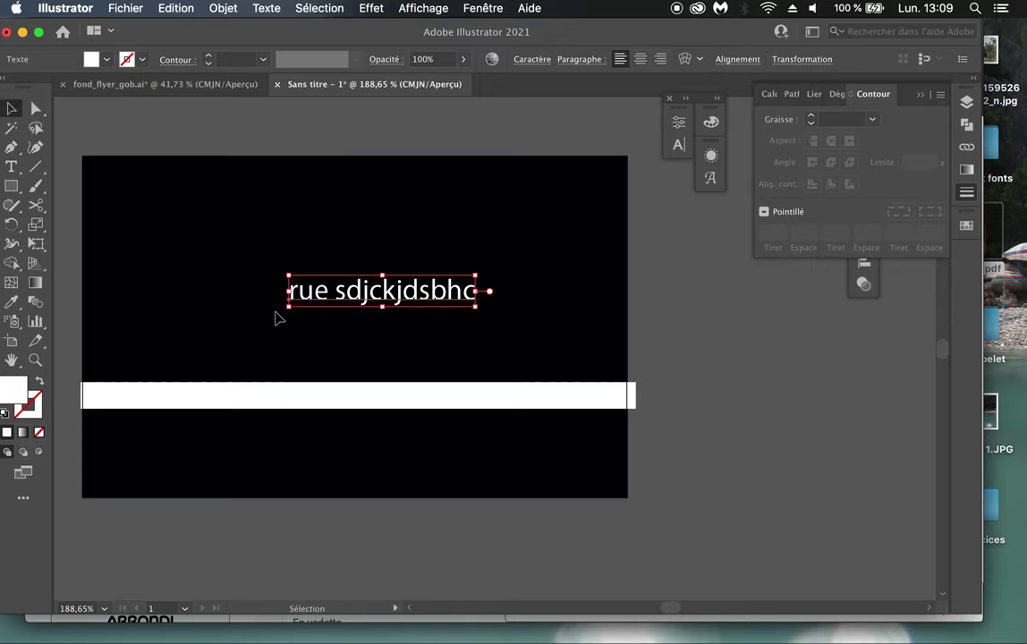
Step: Recolour the text black with the Noir swatch and move it onto the white band
{"action": "left_click", "coordinate": [919, 94]}
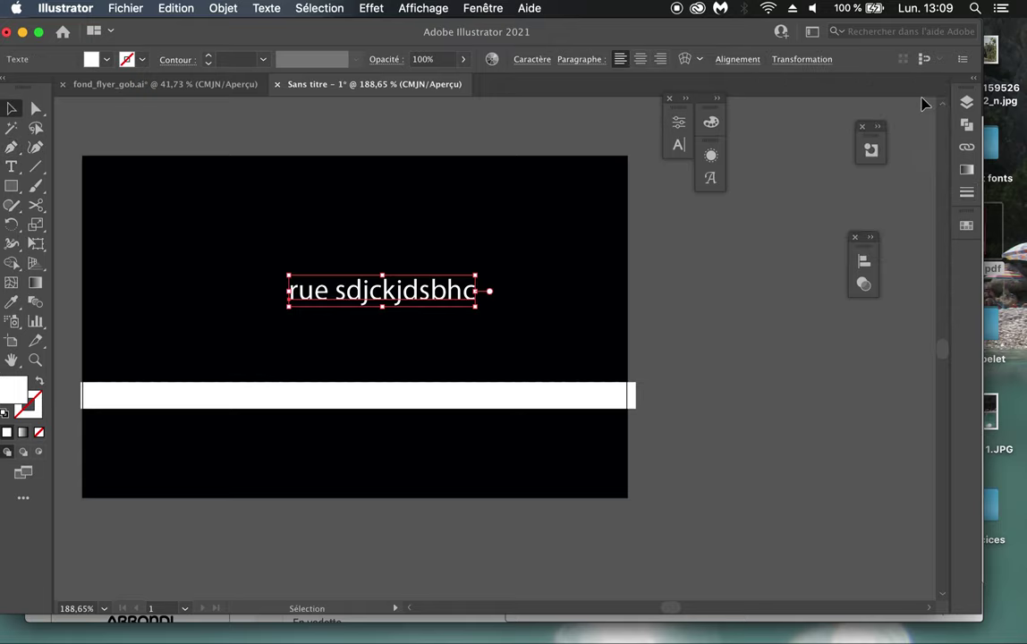
{"action": "left_click_drag", "start_coordinate": [403, 292], "coordinate": [463, 339]}
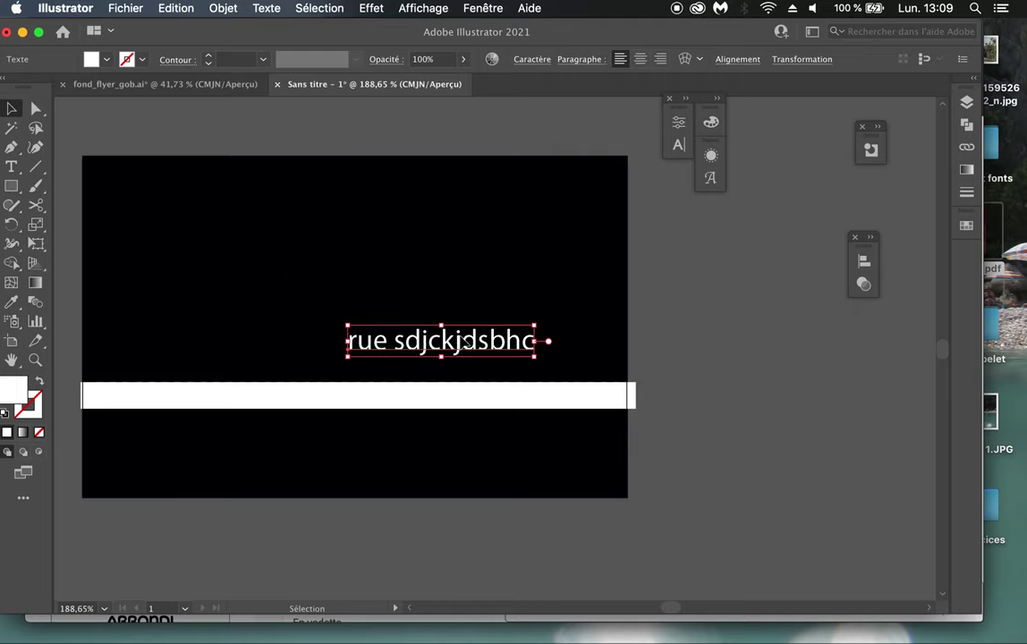
{"action": "left_click", "coordinate": [967, 226]}
{"action": "left_click", "coordinate": [746, 319]}
{"action": "left_click_drag", "start_coordinate": [516, 340], "coordinate": [518, 395]}
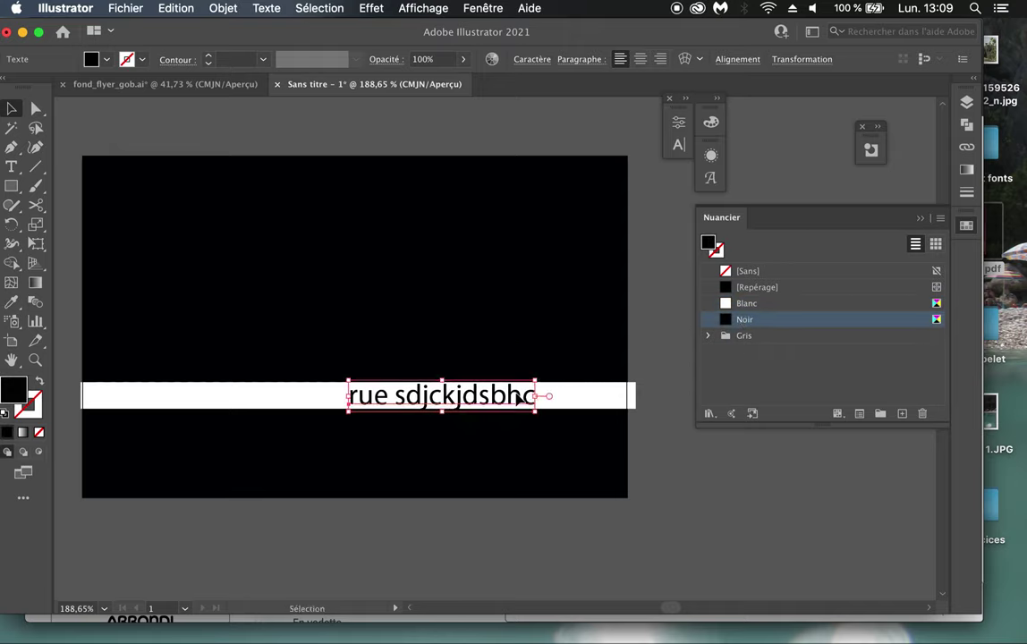
Step: Check the fly_gob.pdf reference flyer in a preview, then return to Illustrator
{"action": "left_click", "coordinate": [921, 219]}
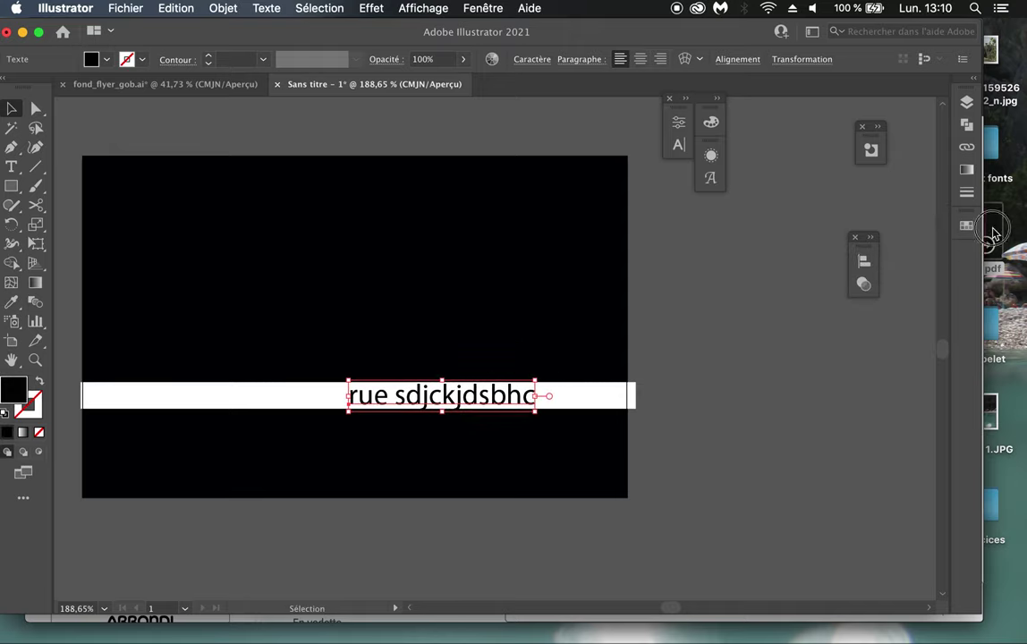
{"action": "left_click", "coordinate": [993, 234]}
{"action": "key", "text": "space"}
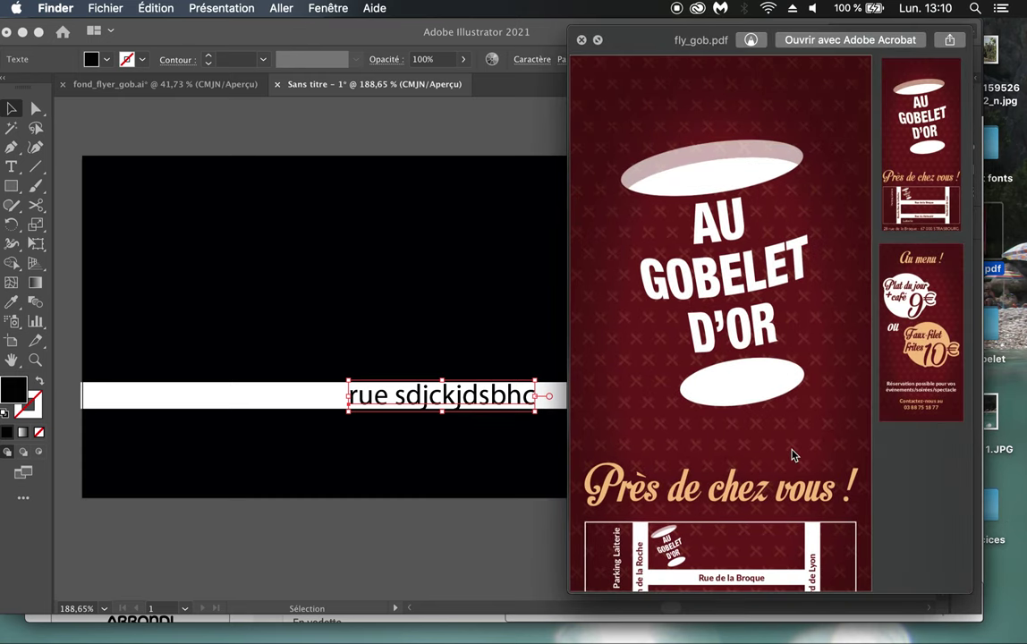
{"action": "scroll", "coordinate": [792, 455], "scroll_direction": "down", "scroll_amount": 4}
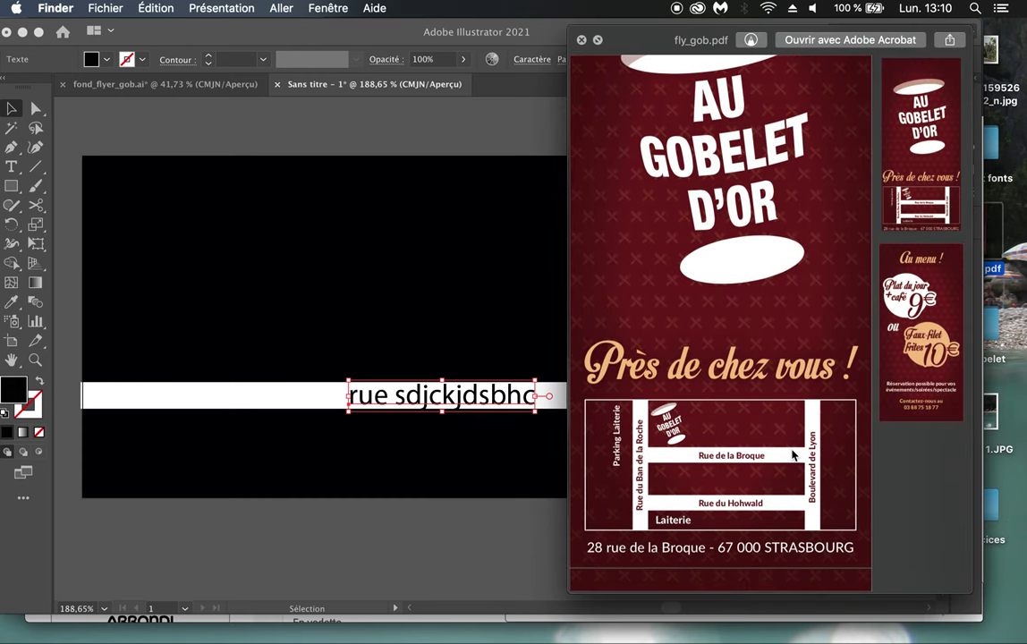
{"action": "key", "text": "space"}
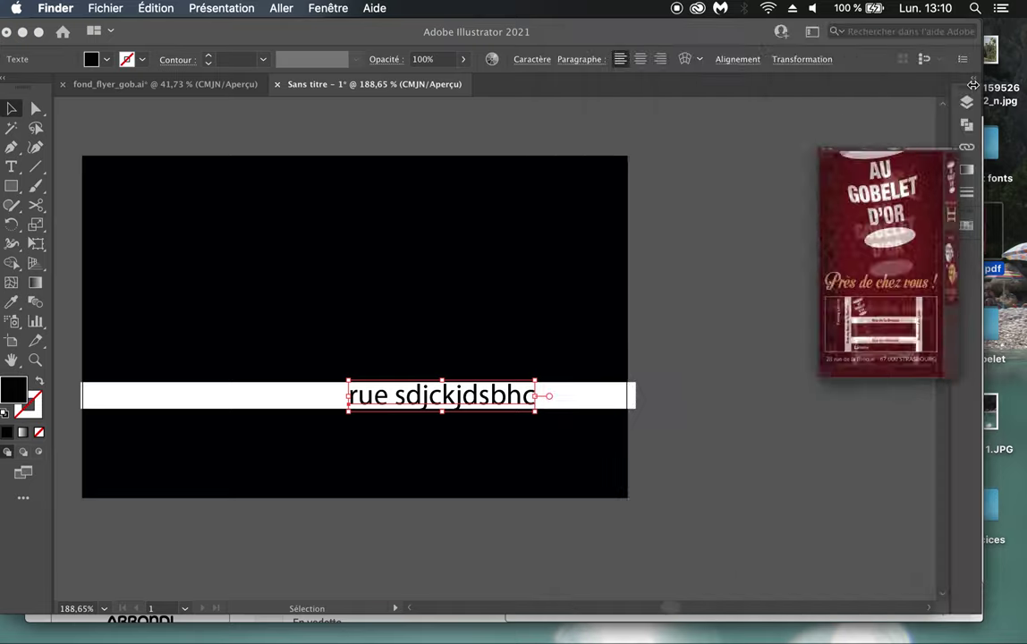
{"action": "left_click", "coordinate": [277, 88]}
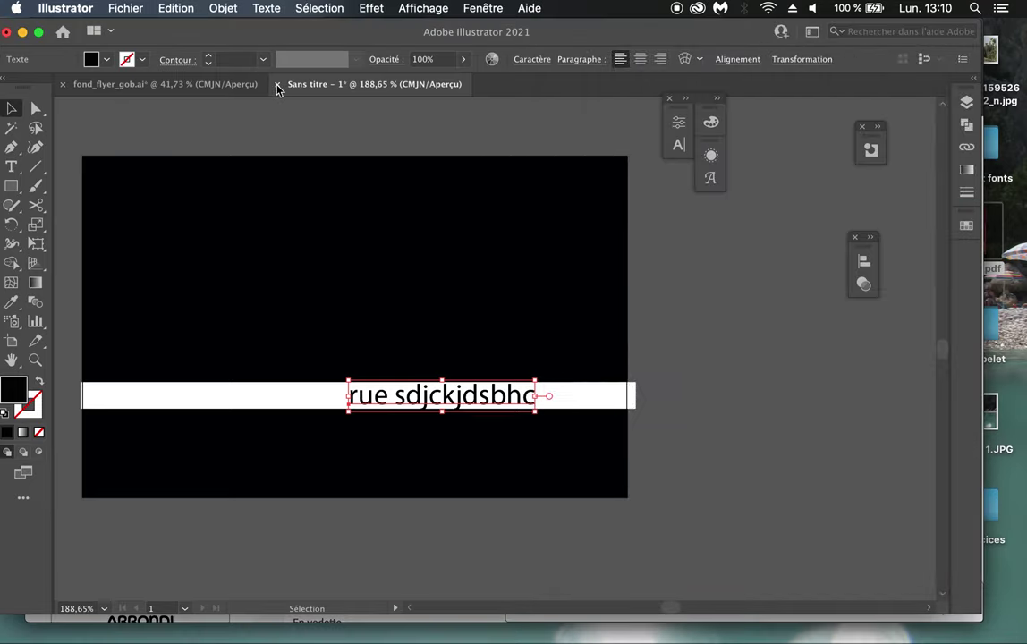
Step: Close the untitled sketch without saving and switch to InDesign
{"action": "left_click", "coordinate": [277, 85]}
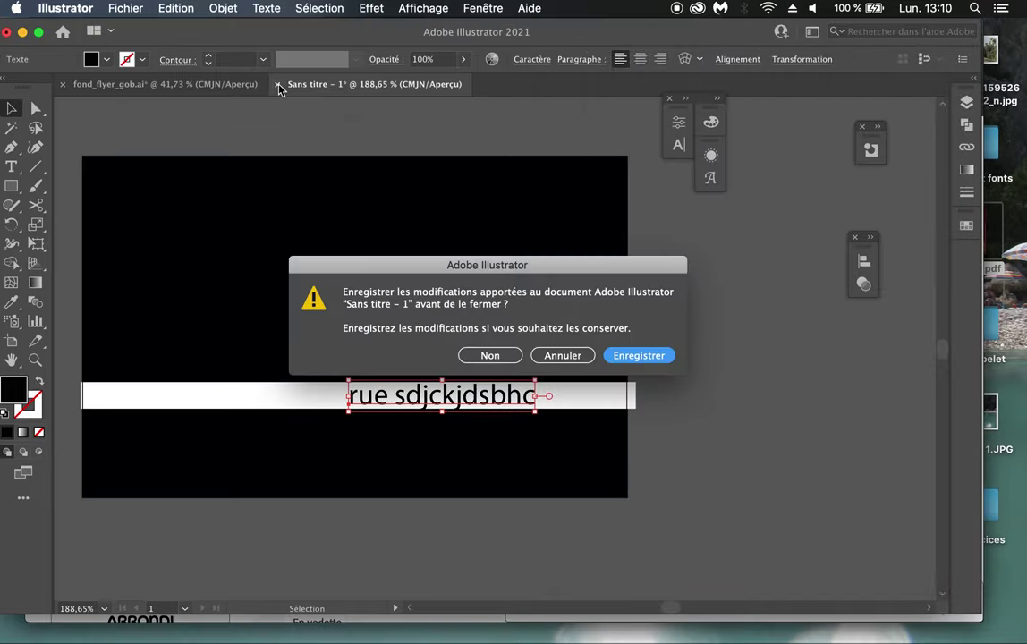
{"action": "left_click", "coordinate": [490, 356]}
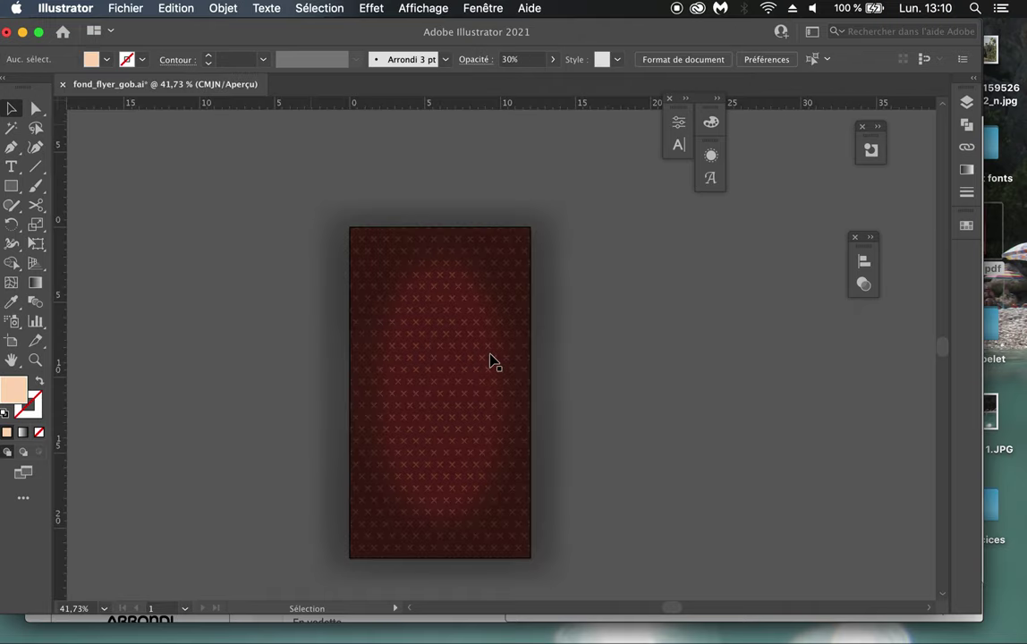
{"action": "key", "text": "super+Tab"}
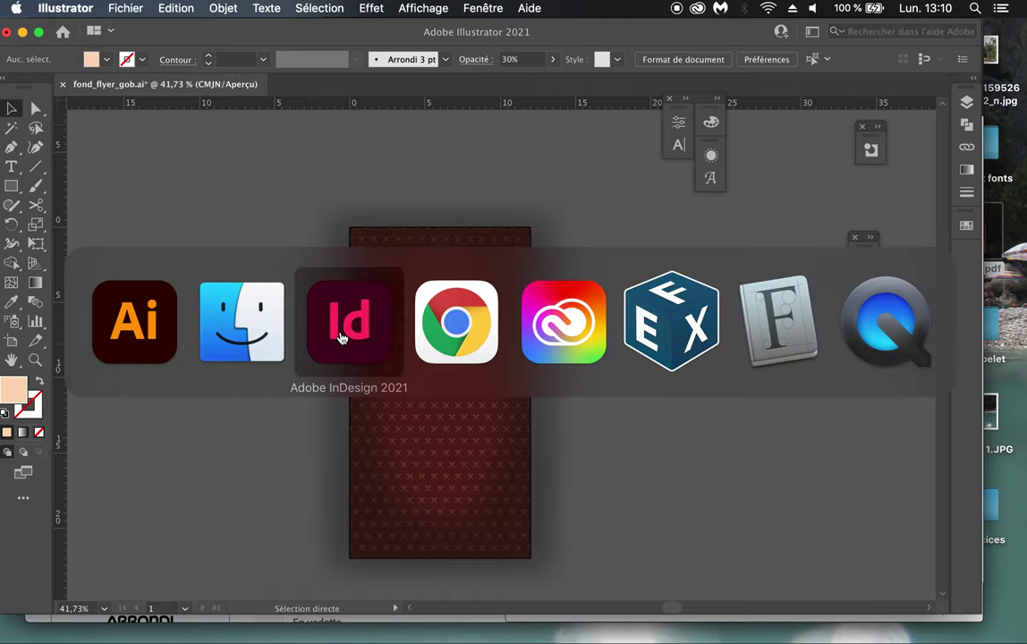
{"action": "left_click", "coordinate": [340, 338]}
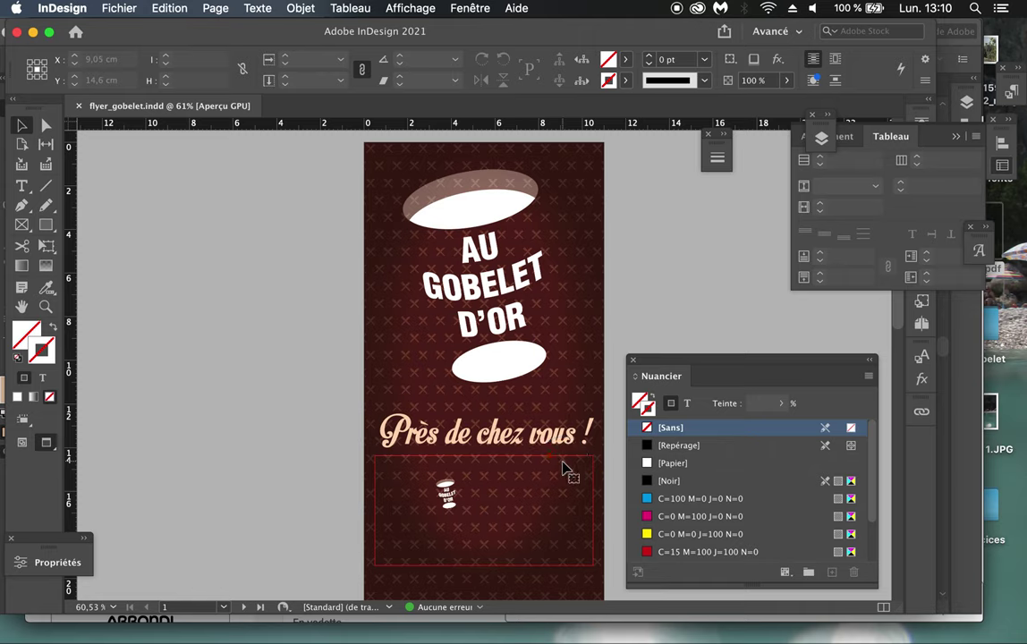
Step: Select the empty map frame and search the Importer dialog for 'plan_gob', then 'gob'
{"action": "left_click", "coordinate": [568, 469]}
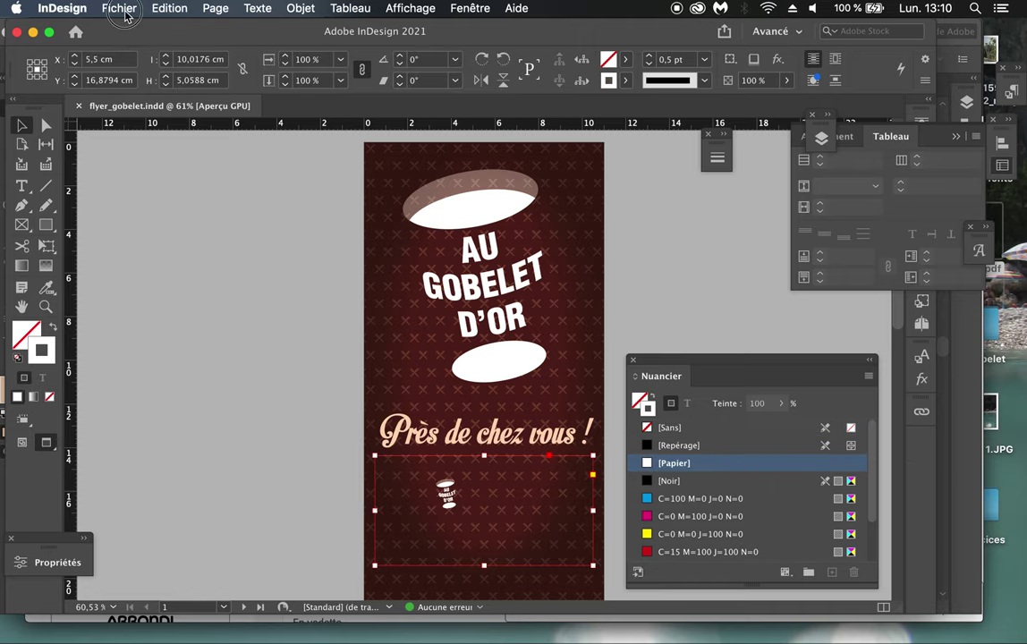
{"action": "left_click", "coordinate": [119, 8]}
{"action": "left_click", "coordinate": [143, 219]}
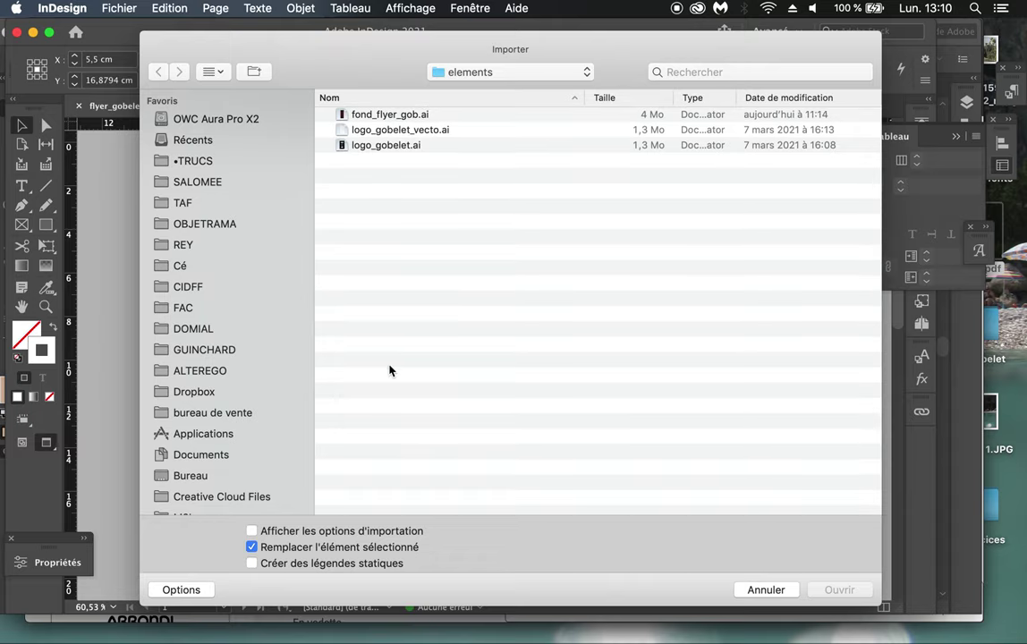
{"action": "scroll", "coordinate": [223, 464], "scroll_direction": "down", "scroll_amount": 5}
{"action": "scroll", "coordinate": [223, 464], "scroll_direction": "down", "scroll_amount": 1}
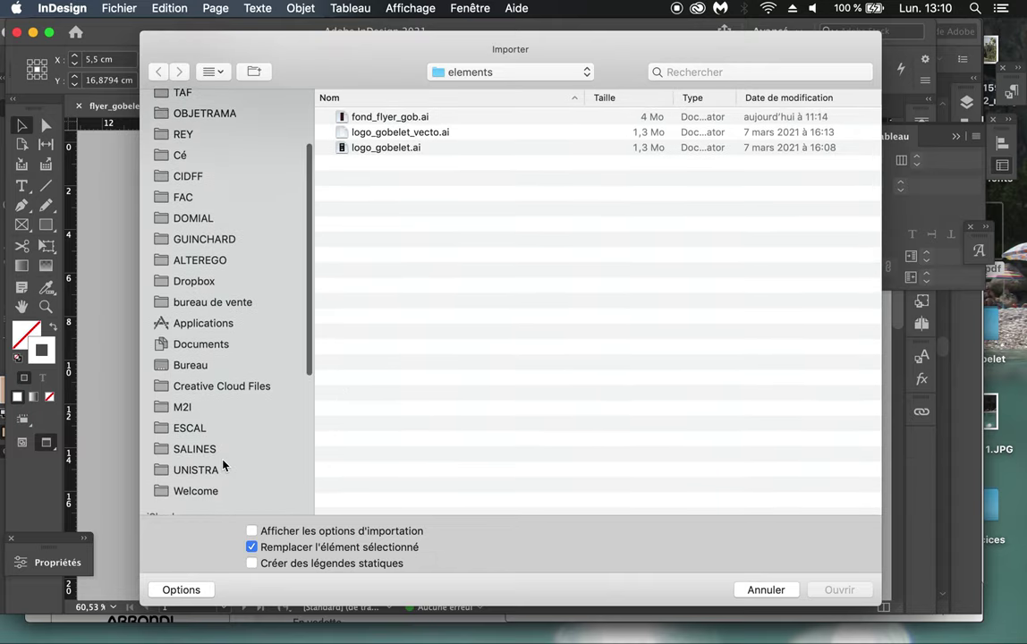
{"action": "type", "text": "plan_gob"}
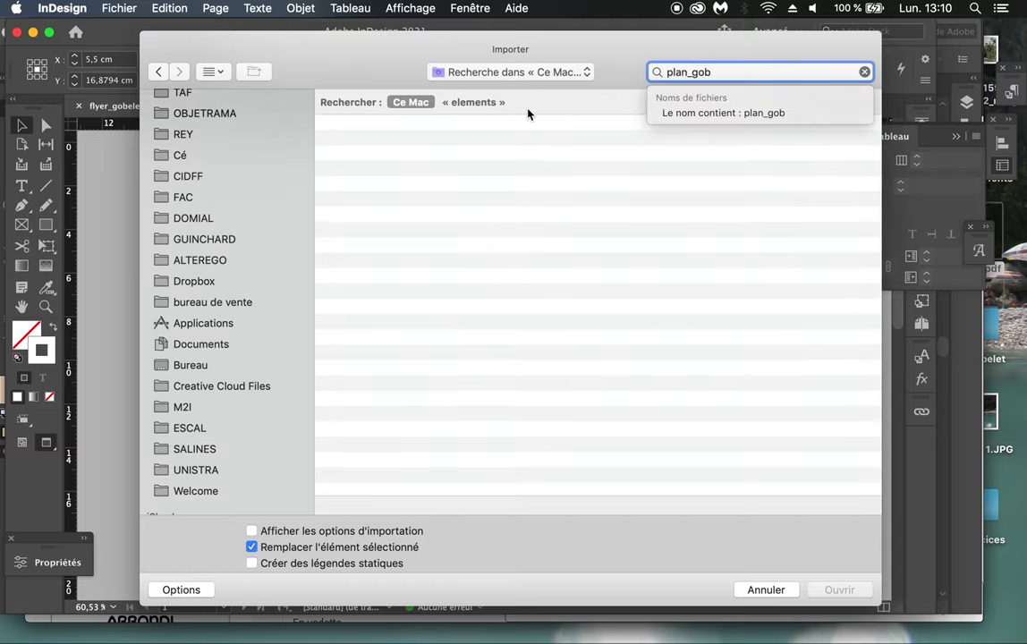
{"action": "key", "text": "BackSpace"}
{"action": "key", "text": "BackSpace"}
{"action": "key", "text": "BackSpace"}
{"action": "key", "text": "BackSpace"}
{"action": "key", "text": "BackSpace"}
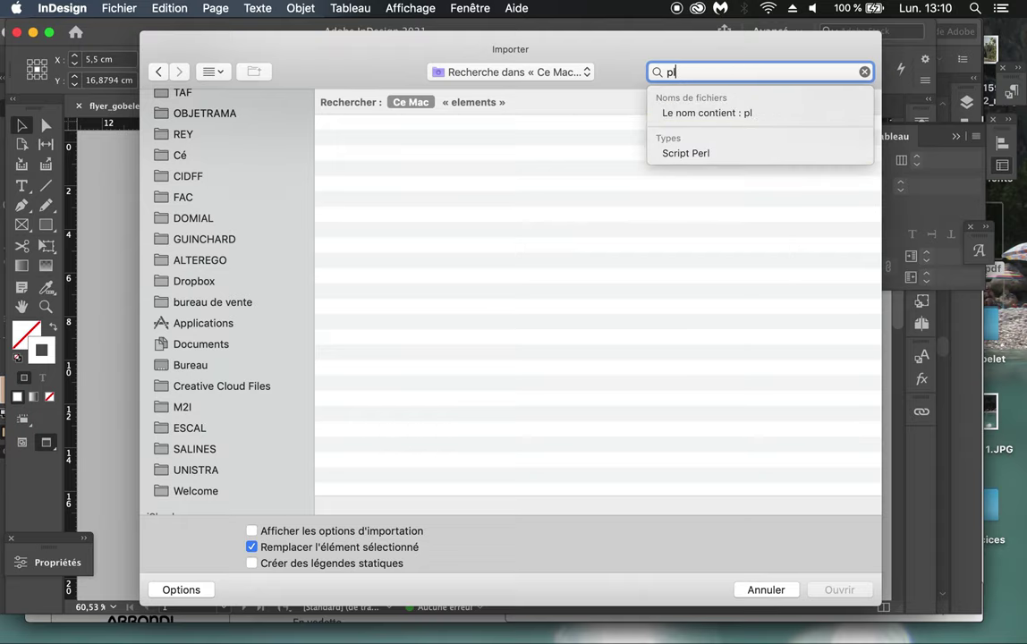
{"action": "key", "text": "BackSpace"}
{"action": "key", "text": "BackSpace"}
{"action": "type", "text": "gob"}
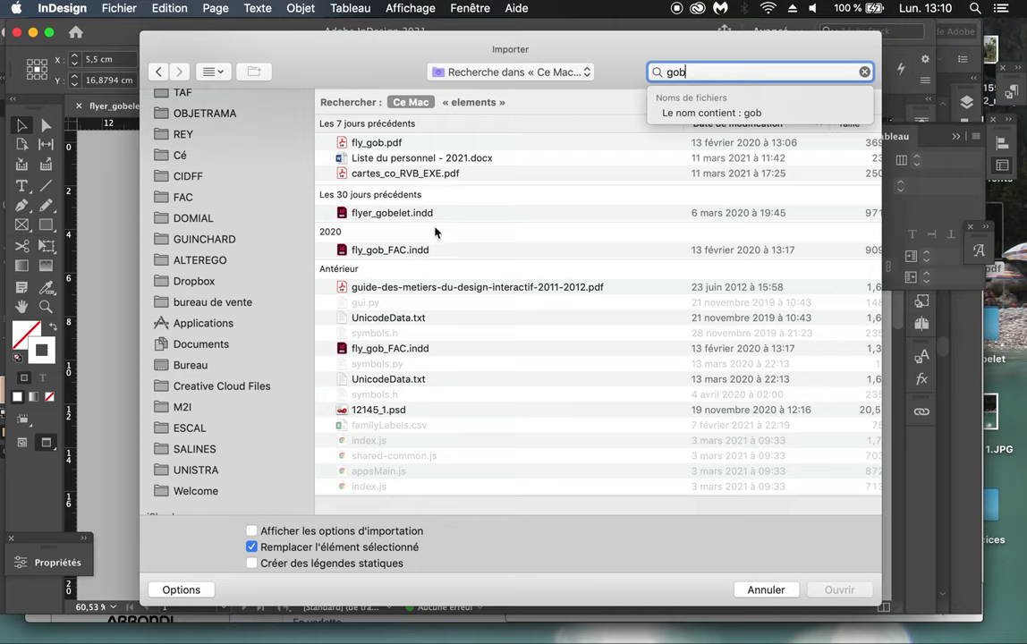
Step: Browse the fly_gob files and folder, cancel the import, and switch to Illustrator
{"action": "left_click", "coordinate": [412, 214]}
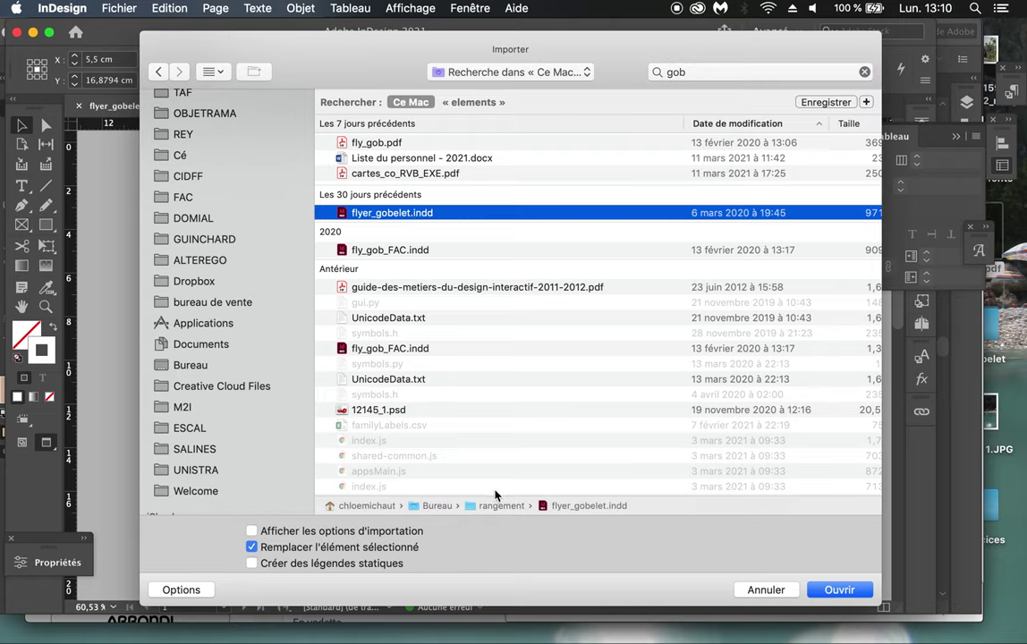
{"action": "left_click", "coordinate": [433, 250]}
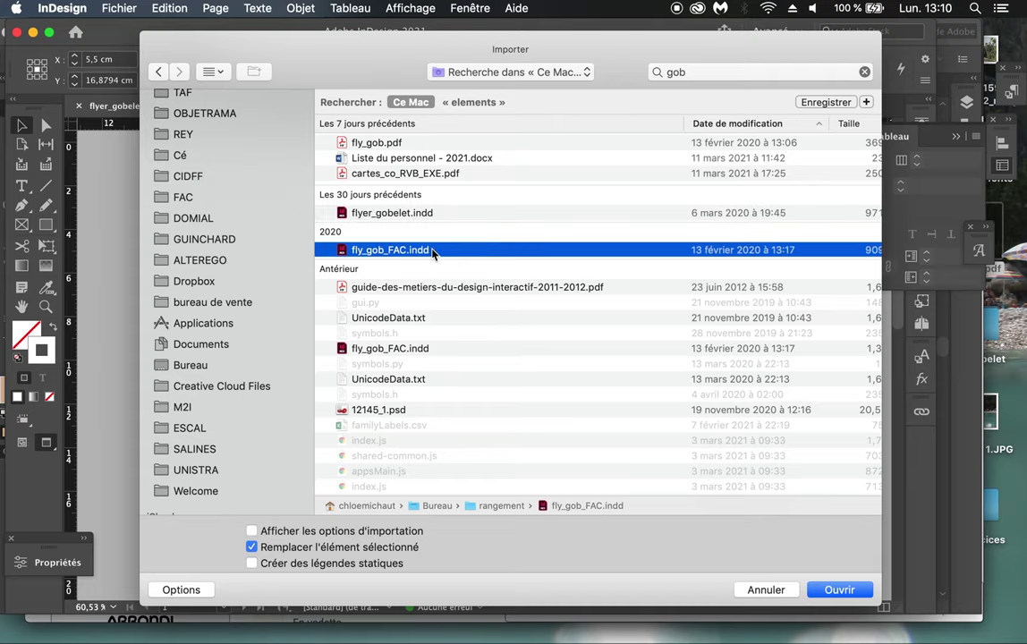
{"action": "left_click", "coordinate": [394, 350]}
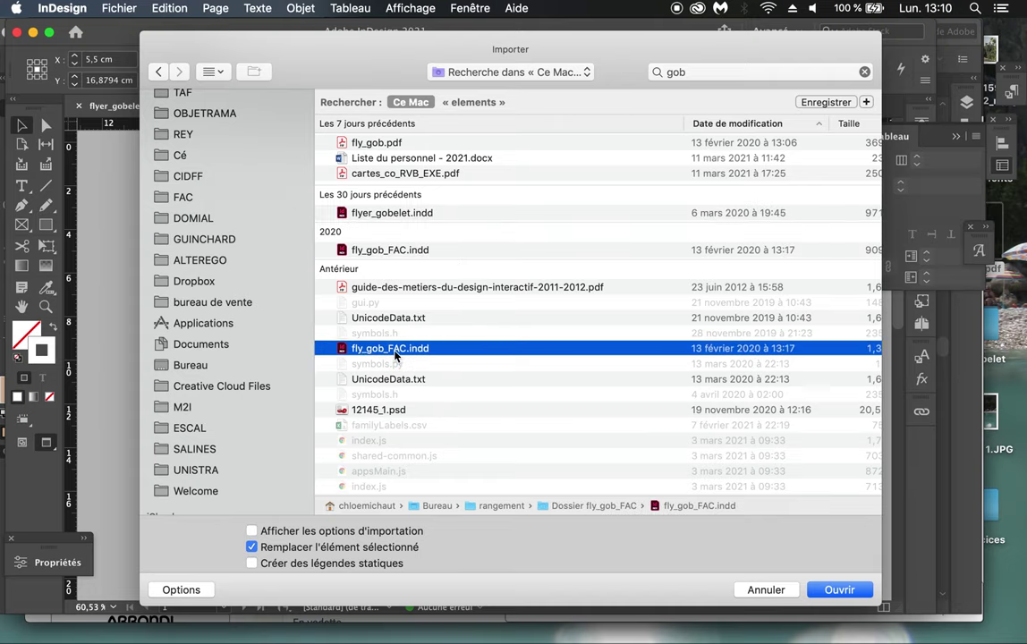
{"action": "double_click", "coordinate": [564, 505]}
{"action": "left_click", "coordinate": [438, 72]}
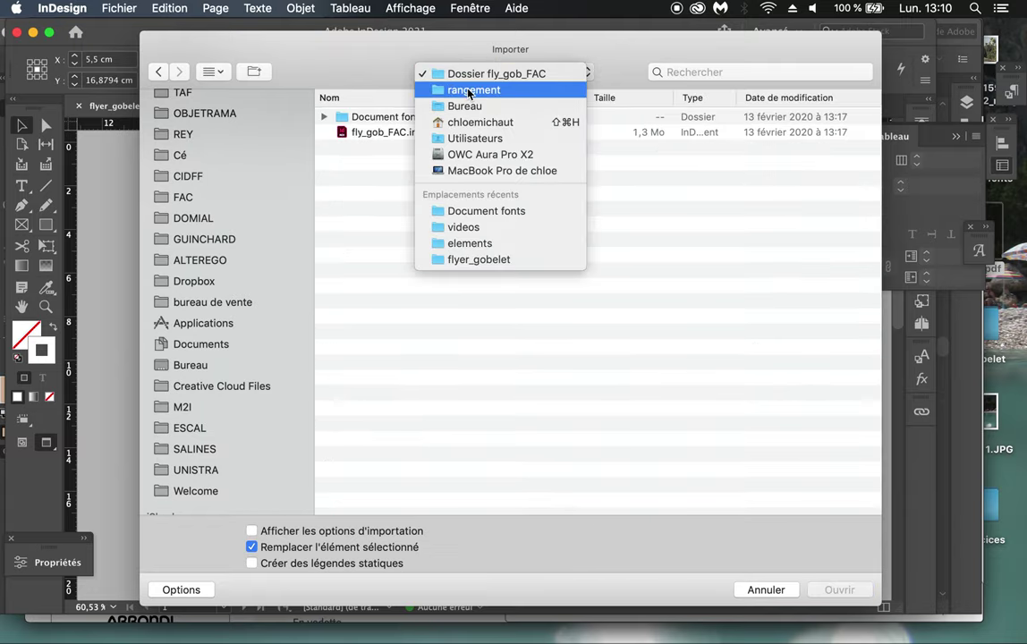
{"action": "left_click", "coordinate": [626, 250]}
{"action": "left_click", "coordinate": [766, 589]}
{"action": "key", "text": "super+Tab"}
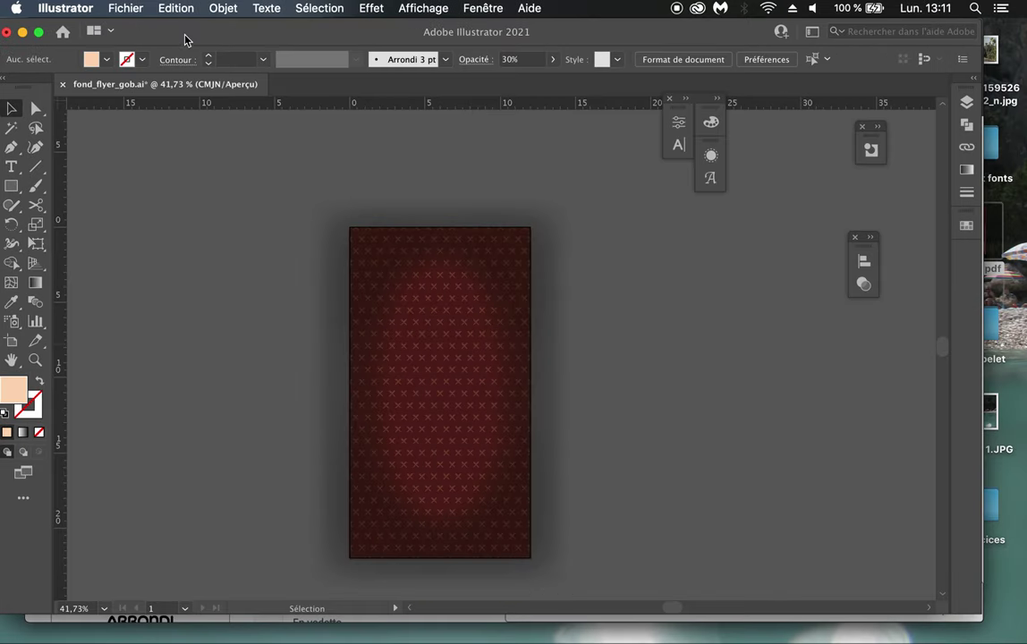
Step: Create a new 8 × 5 cm Illustrator document
{"action": "left_click", "coordinate": [126, 8]}
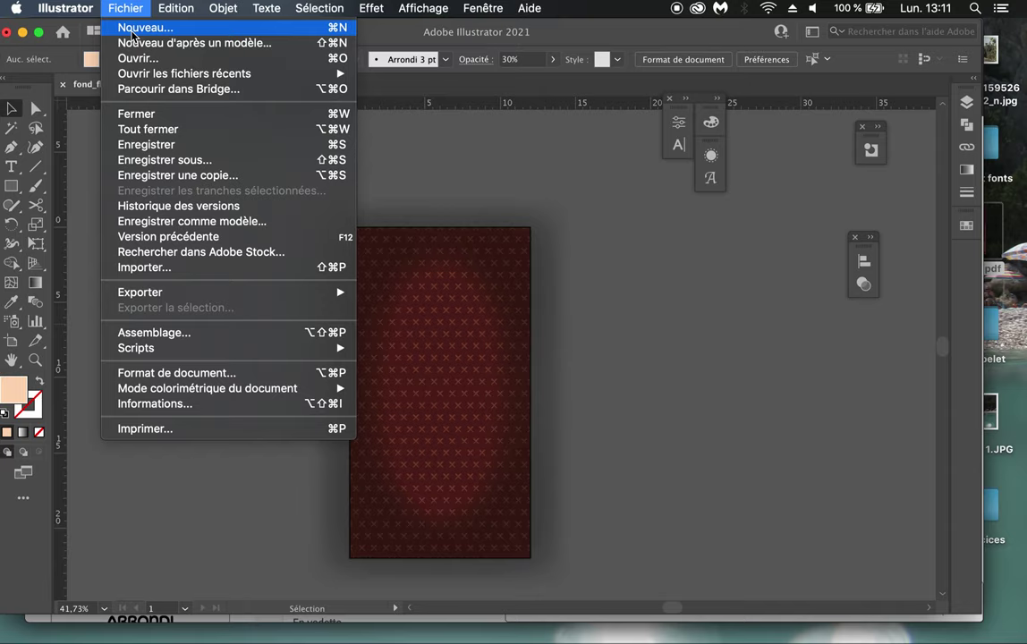
{"action": "left_click", "coordinate": [132, 31]}
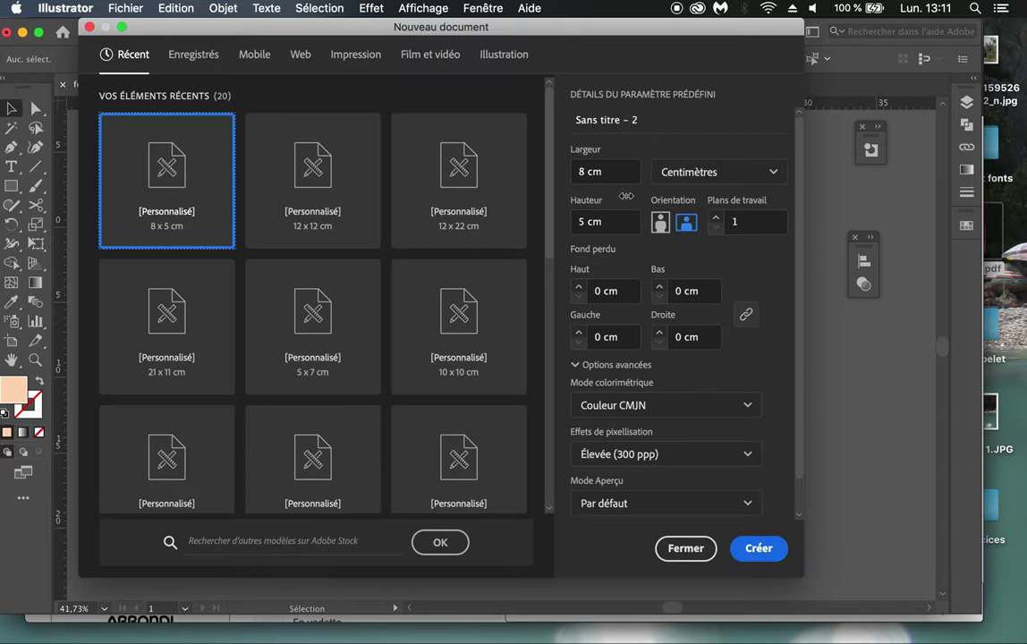
{"action": "left_click", "coordinate": [757, 548]}
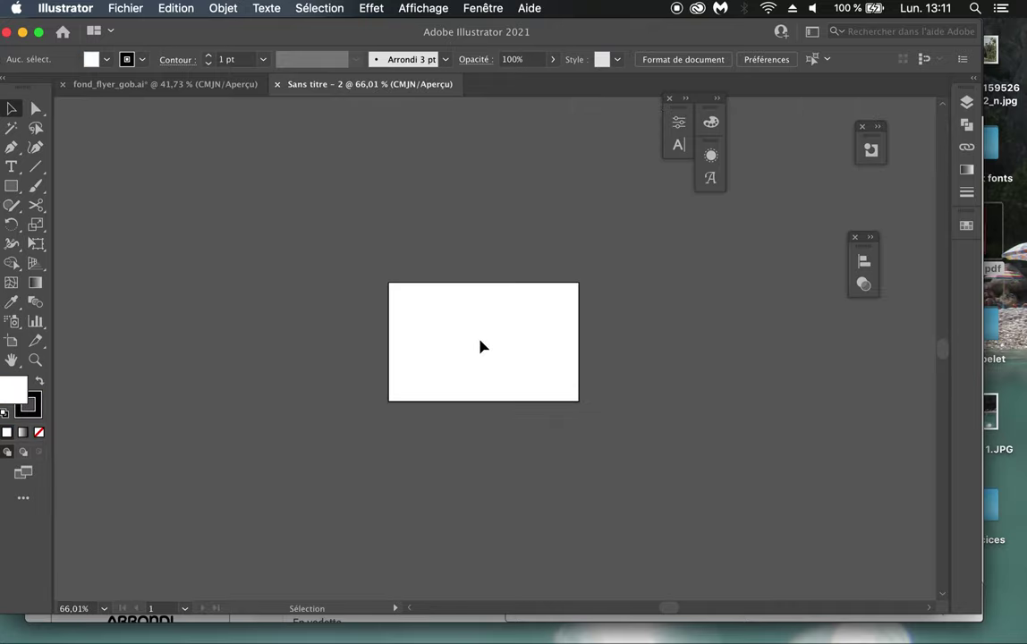
Step: Add a text frame reading 'Plan Gob' and colour it with the Blanc swatch
{"action": "left_click", "coordinate": [966, 100]}
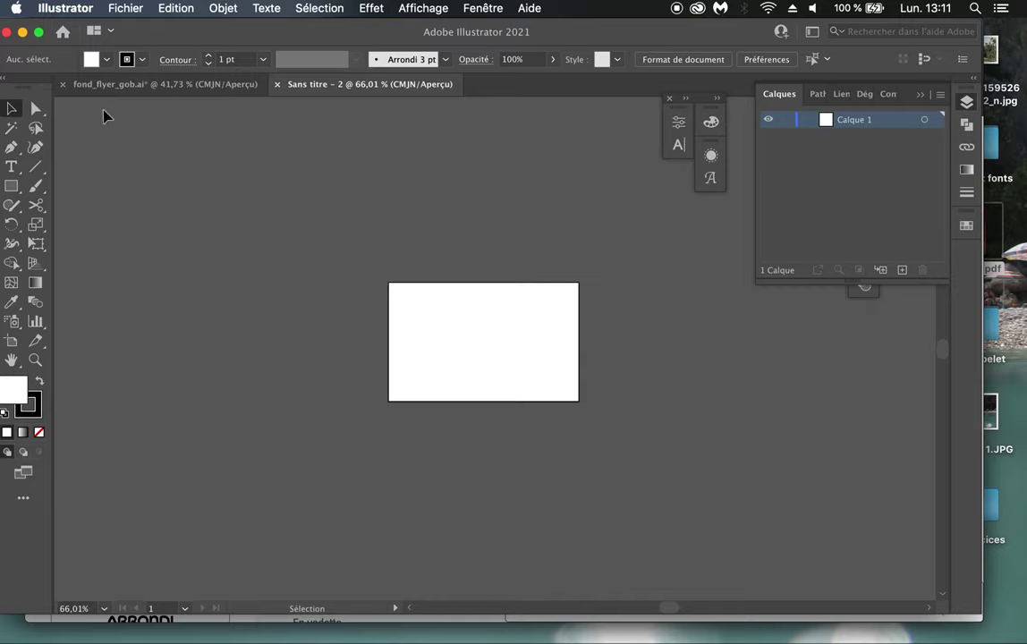
{"action": "left_click", "coordinate": [12, 169]}
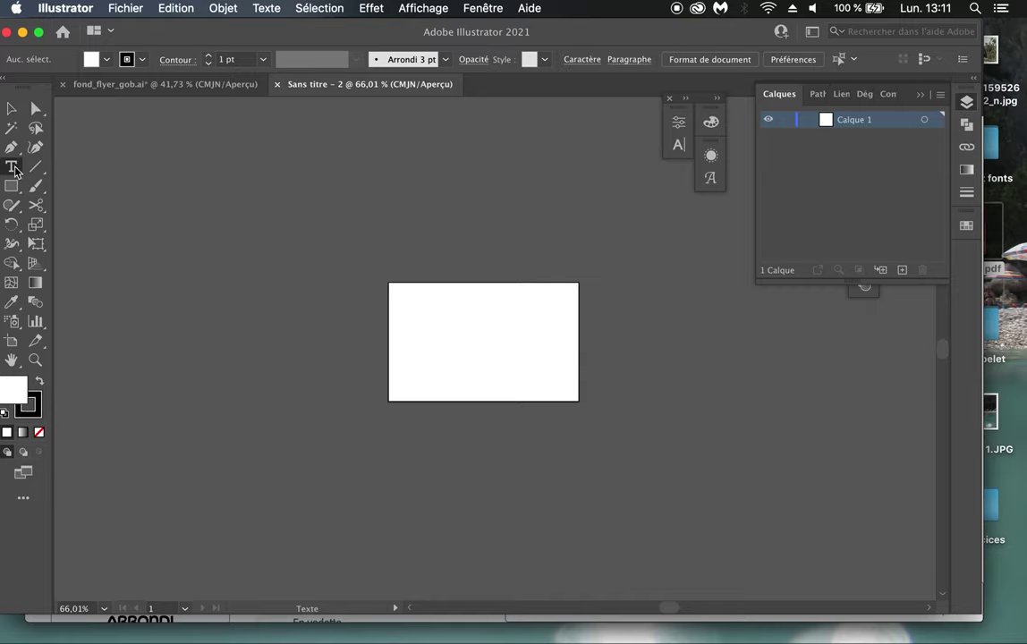
{"action": "left_click_drag", "start_coordinate": [417, 314], "coordinate": [565, 382]}
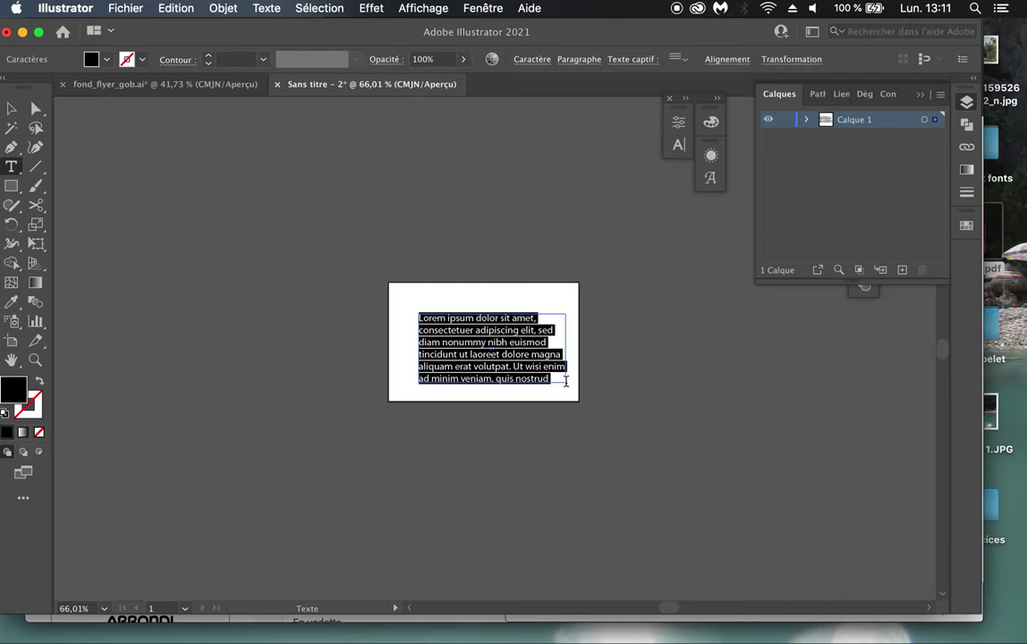
{"action": "type", "text": "Plan Gob"}
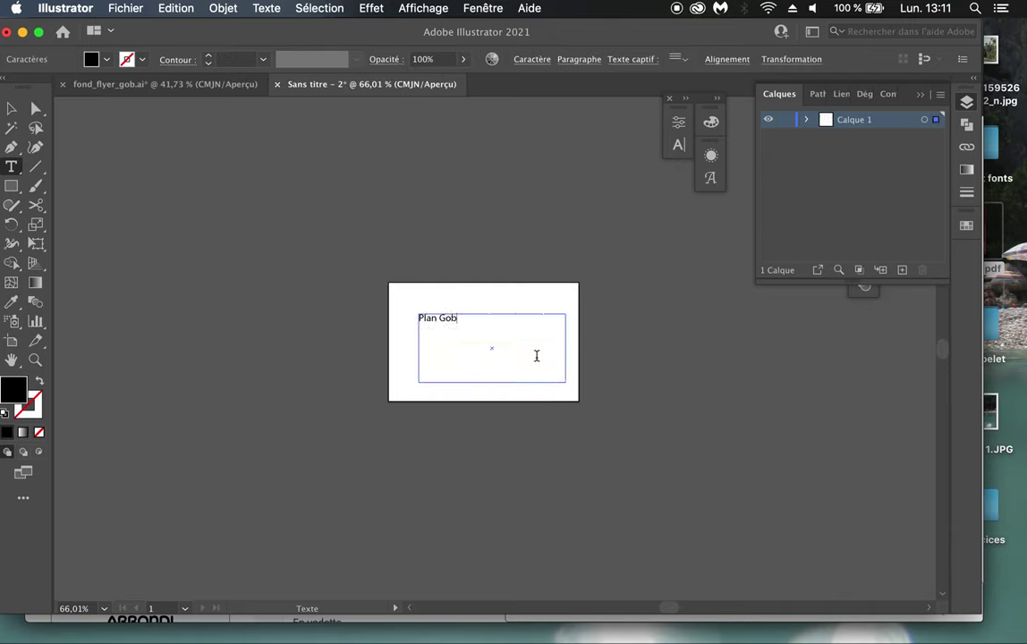
{"action": "triple_click", "coordinate": [486, 323]}
{"action": "left_click", "coordinate": [964, 226]}
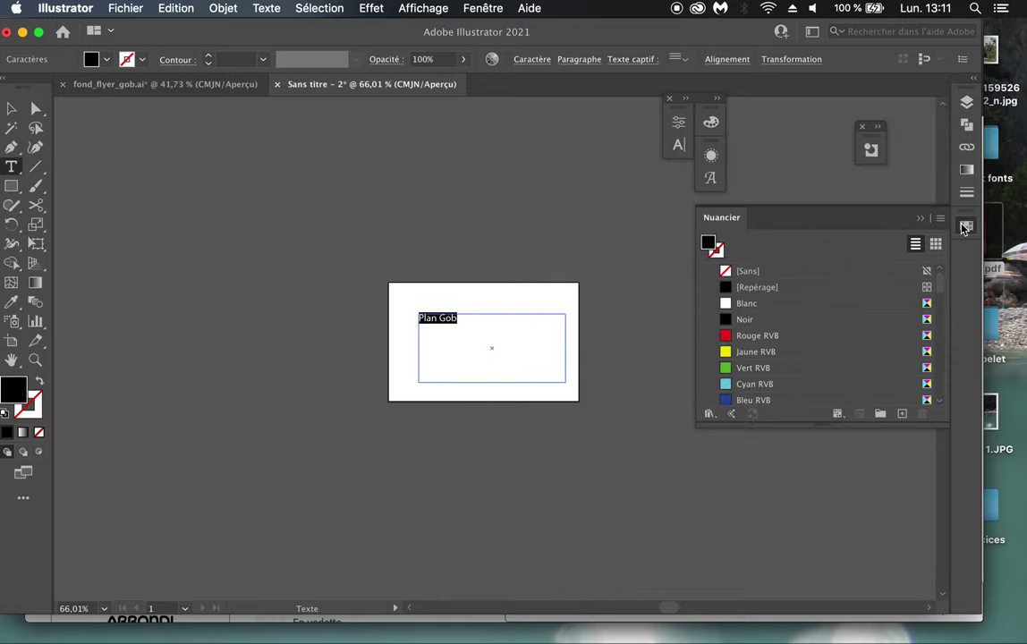
{"action": "left_click", "coordinate": [771, 304]}
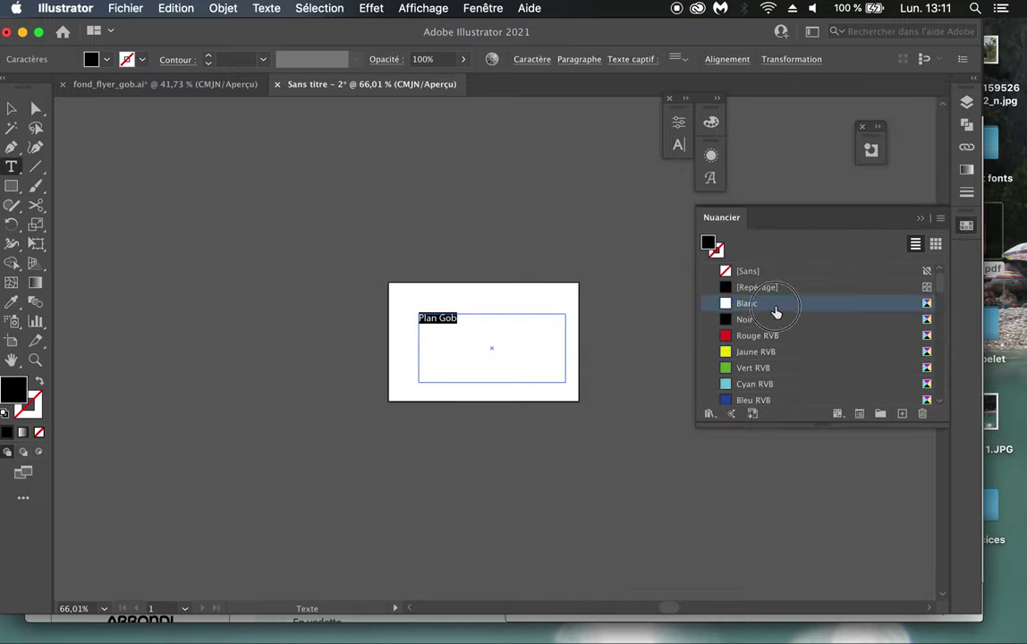
{"action": "left_click", "coordinate": [921, 220]}
Step: Enlarge the Plan Gob text size and deselect everything
{"action": "key", "text": "super"}
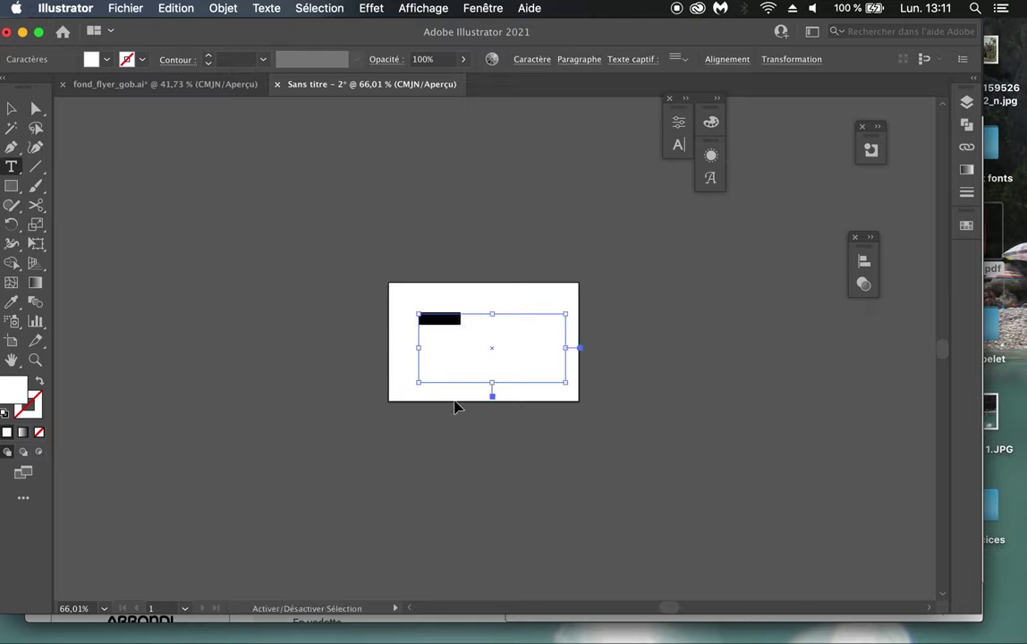
{"action": "key", "text": "super+shift+period"}
{"action": "key", "text": "super+shift+period"}
{"action": "key", "text": "super+shift+period"}
{"action": "key", "text": "super+shift+period"}
{"action": "key", "text": "super+shift+period"}
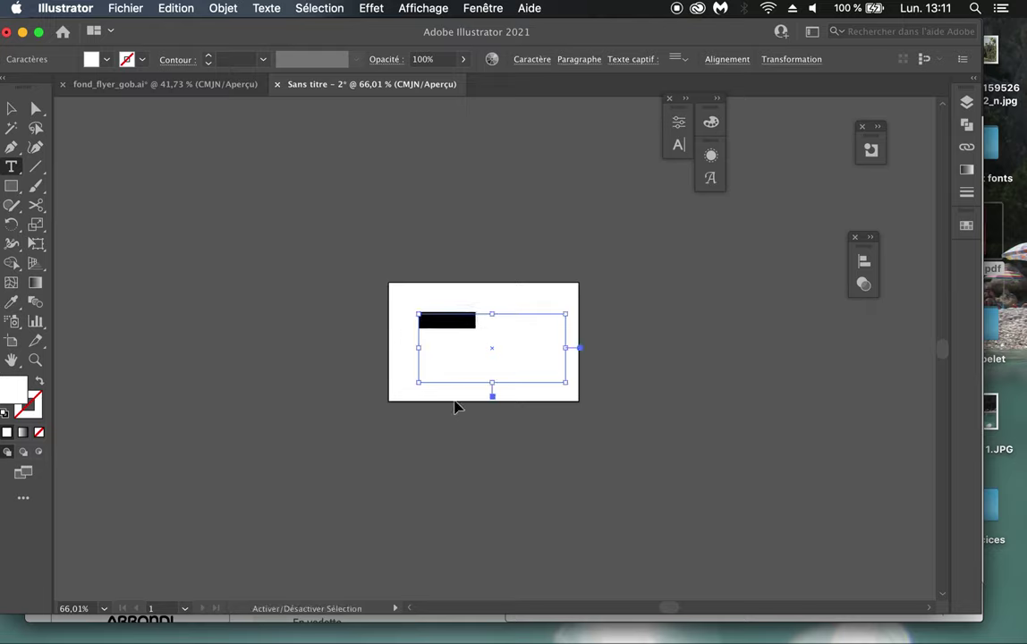
{"action": "key", "text": "Escape"}
{"action": "left_click", "coordinate": [491, 361]}
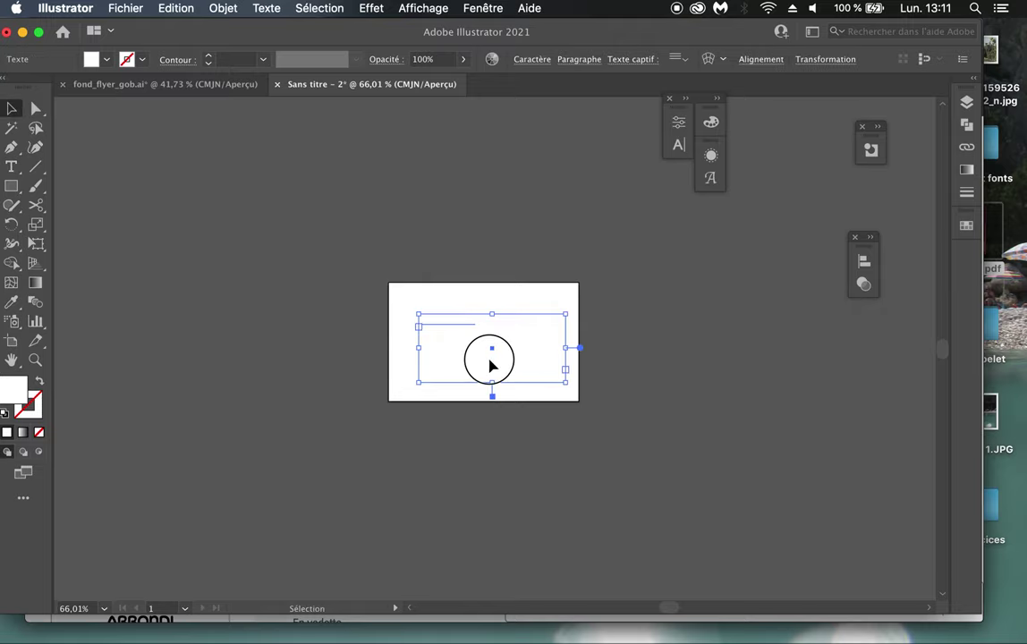
{"action": "left_click", "coordinate": [125, 8]}
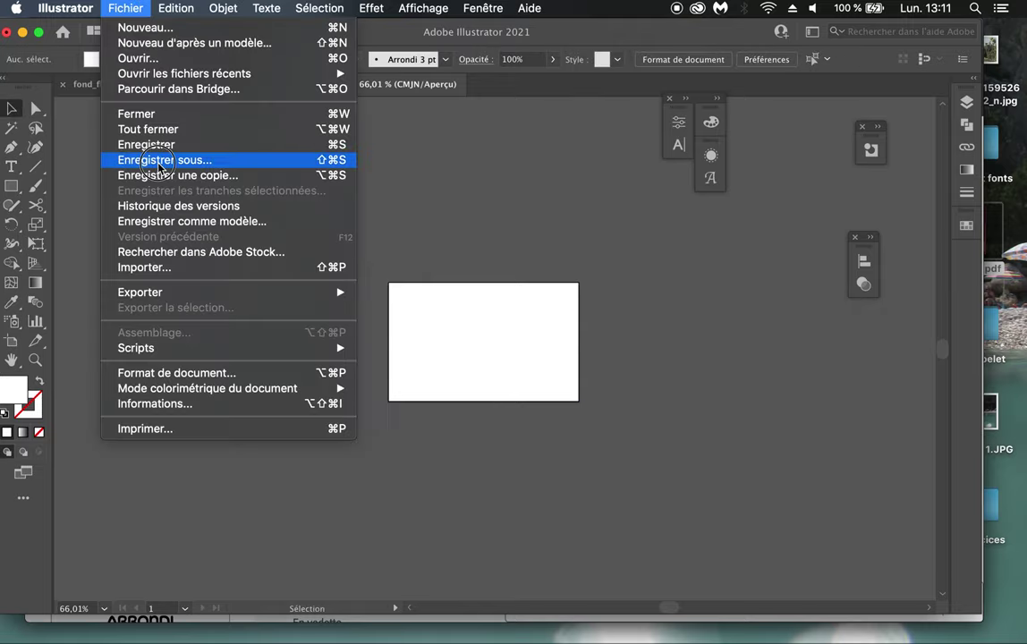
Step: Save the document as plan_flyer.ai in the elements folder with Illustrator 2020 options
{"action": "left_click", "coordinate": [157, 168]}
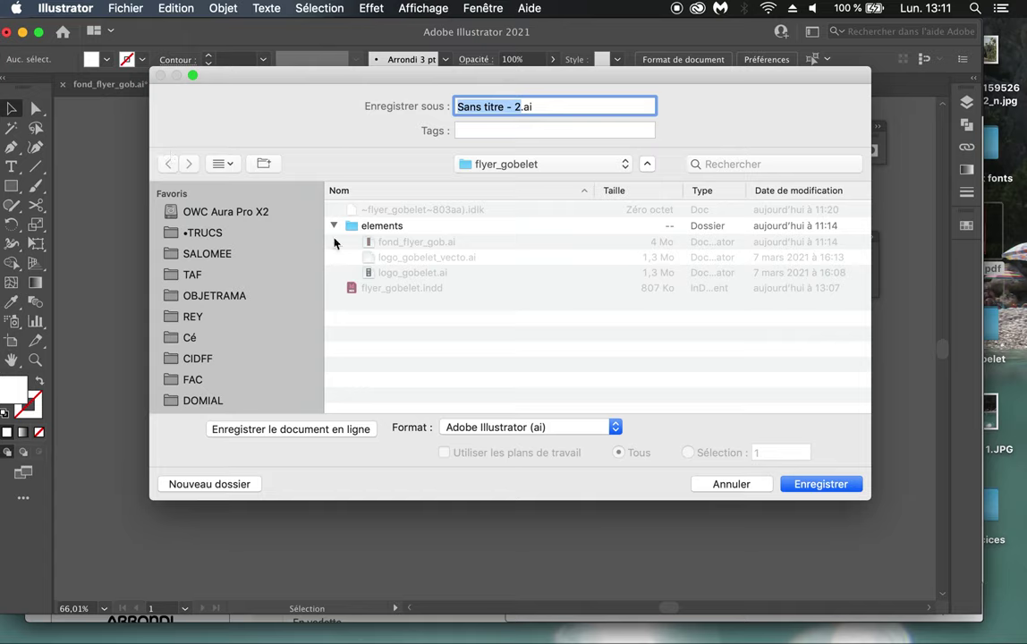
{"action": "double_click", "coordinate": [349, 229]}
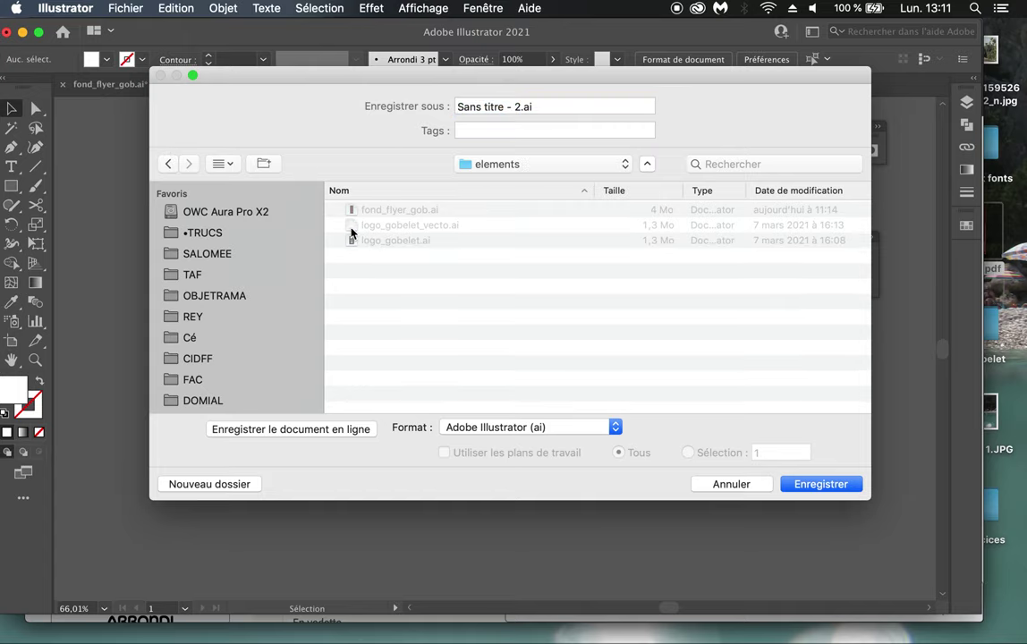
{"action": "left_click", "coordinate": [517, 105]}
{"action": "type", "text": "pla"}
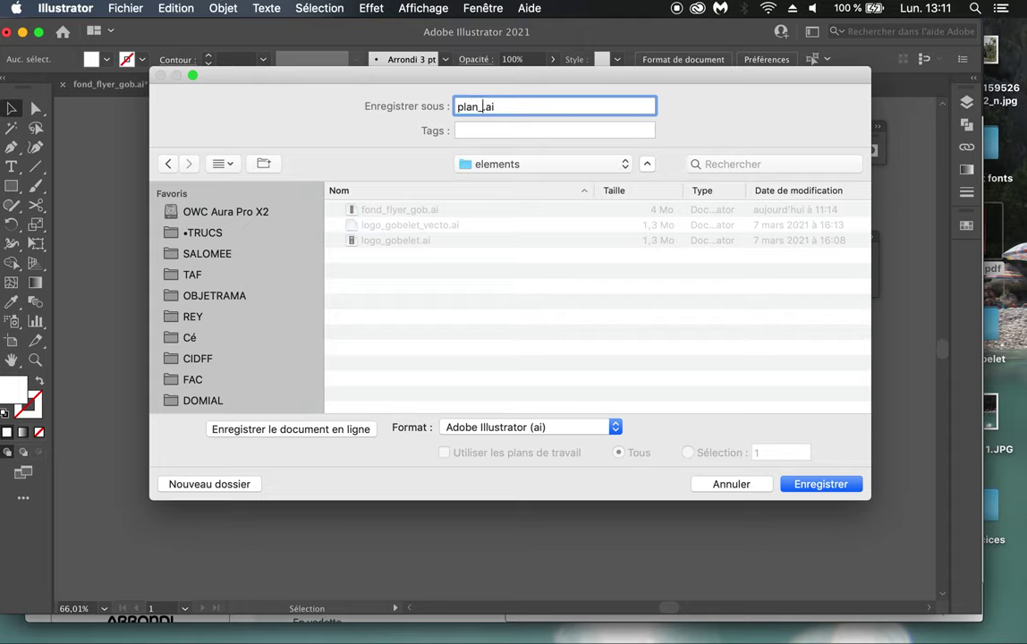
{"action": "type", "text": "n_flyer"}
{"action": "left_click", "coordinate": [799, 490]}
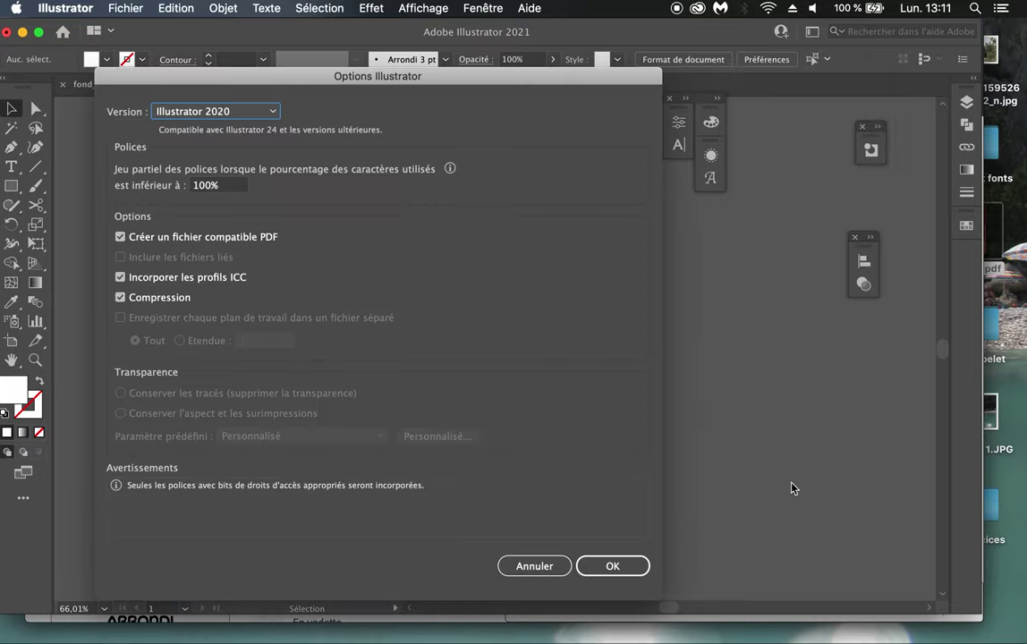
{"action": "left_click", "coordinate": [615, 567]}
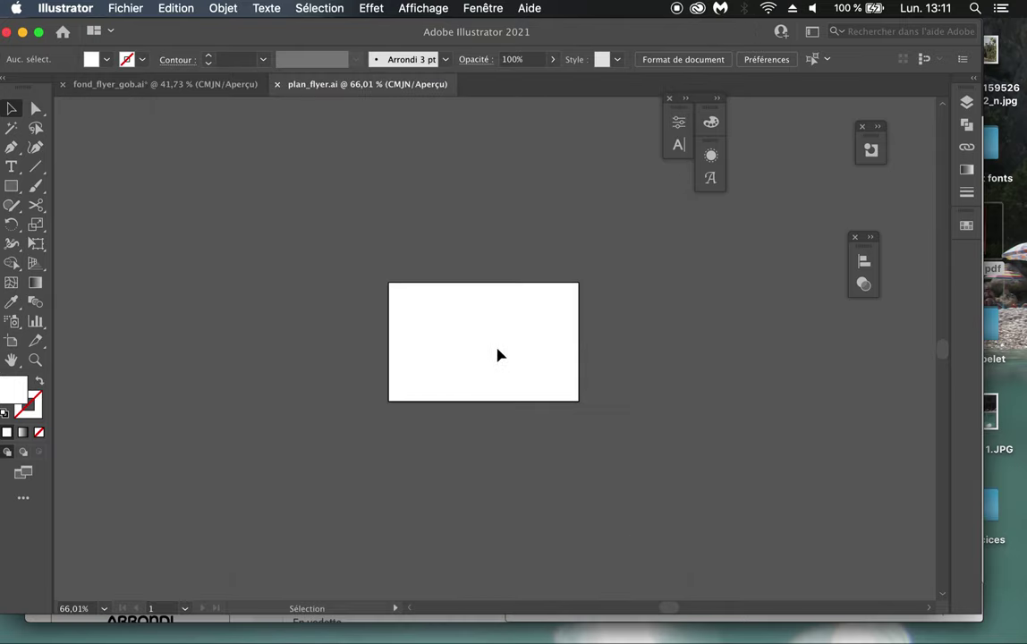
{"action": "key", "text": "super+y"}
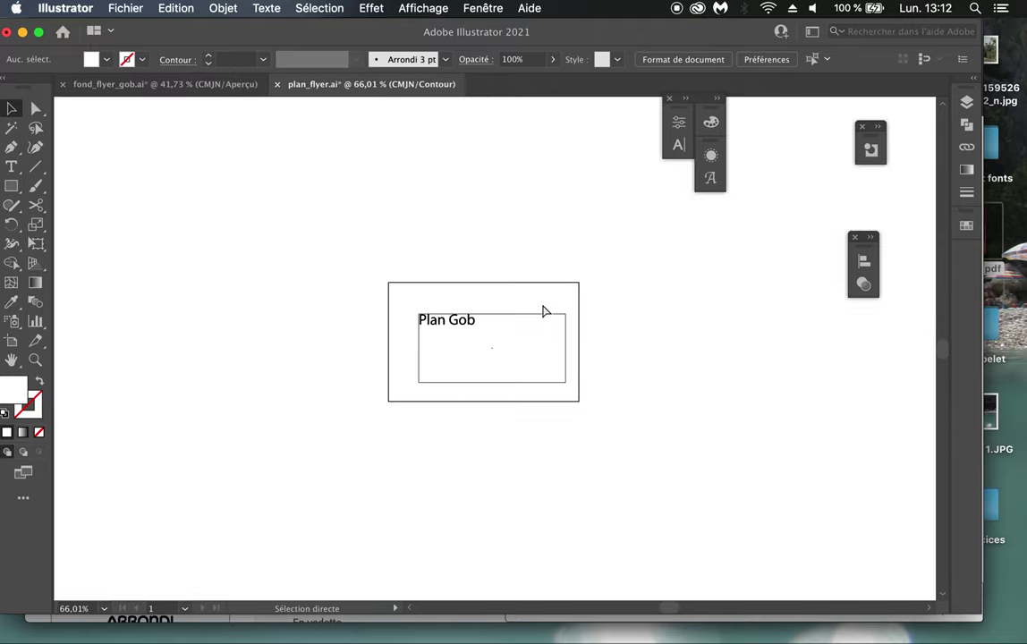
{"action": "key", "text": "super+y"}
Step: In InDesign, import plan_flyer.ai into the selected map frame and reposition it inside
{"action": "key", "text": "super+Tab"}
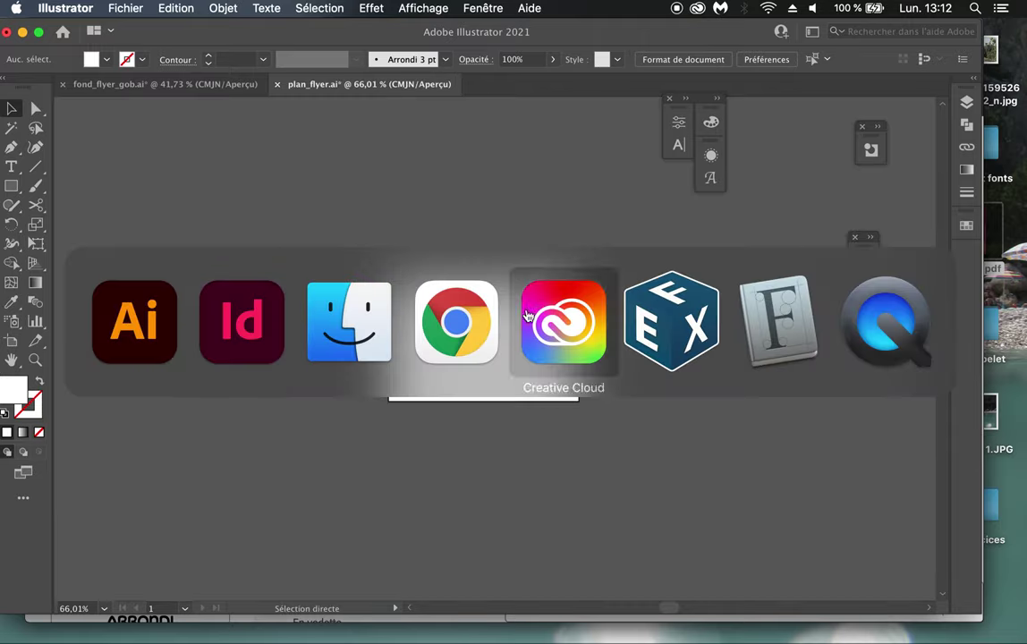
{"action": "left_click", "coordinate": [255, 327]}
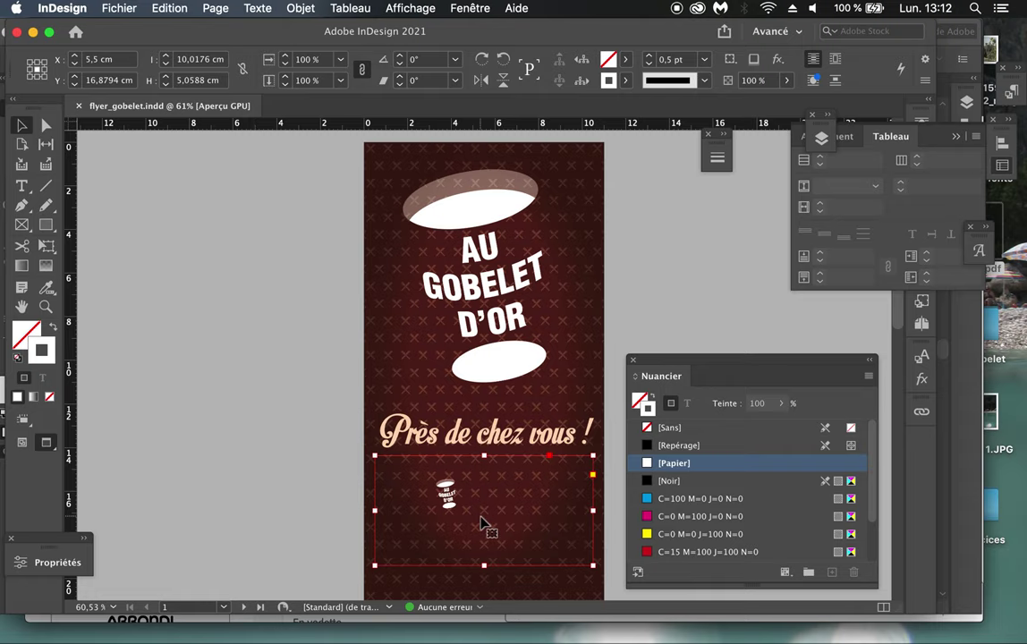
{"action": "scroll", "coordinate": [484, 581], "scroll_direction": "down", "scroll_amount": 3}
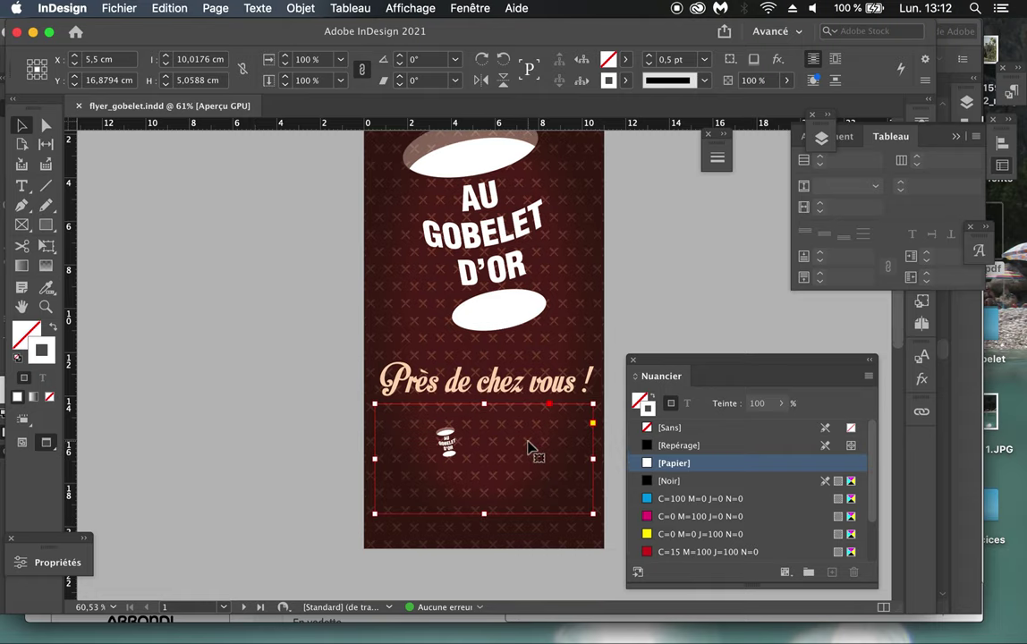
{"action": "left_click", "coordinate": [121, 9]}
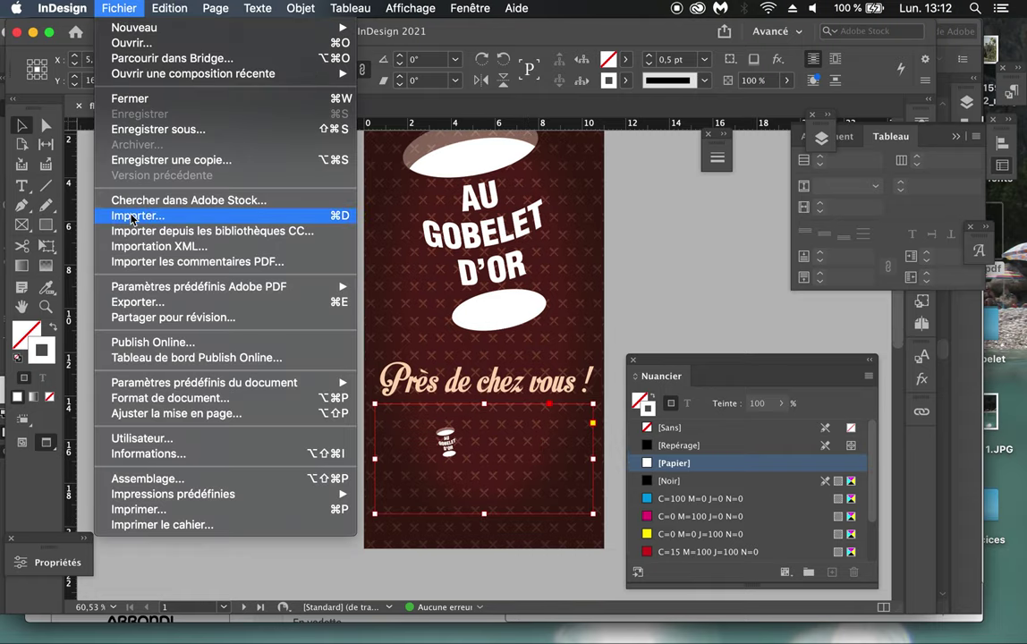
{"action": "left_click", "coordinate": [133, 216]}
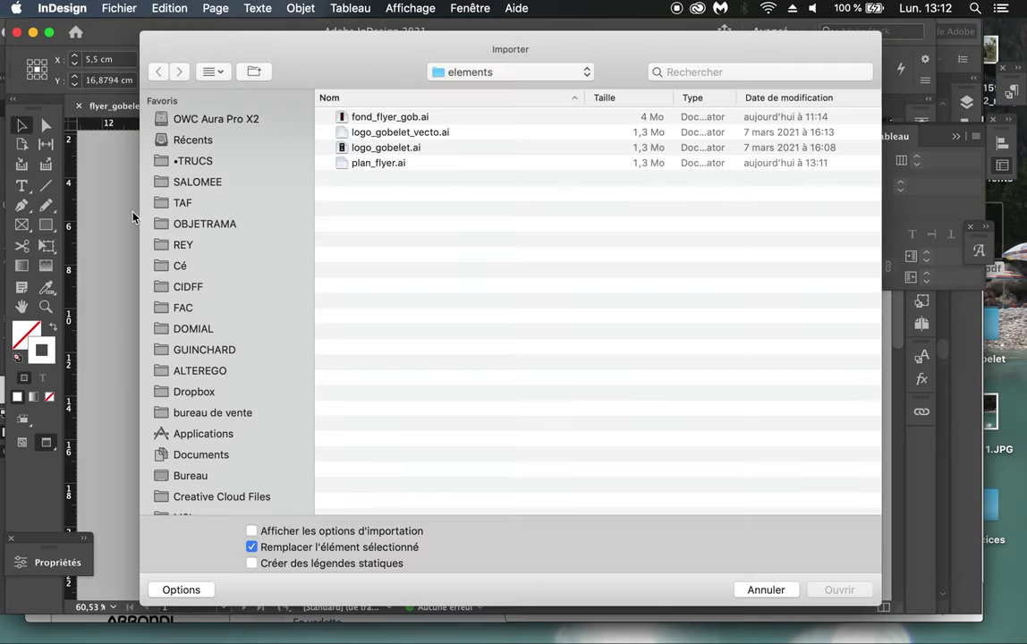
{"action": "left_click", "coordinate": [353, 165]}
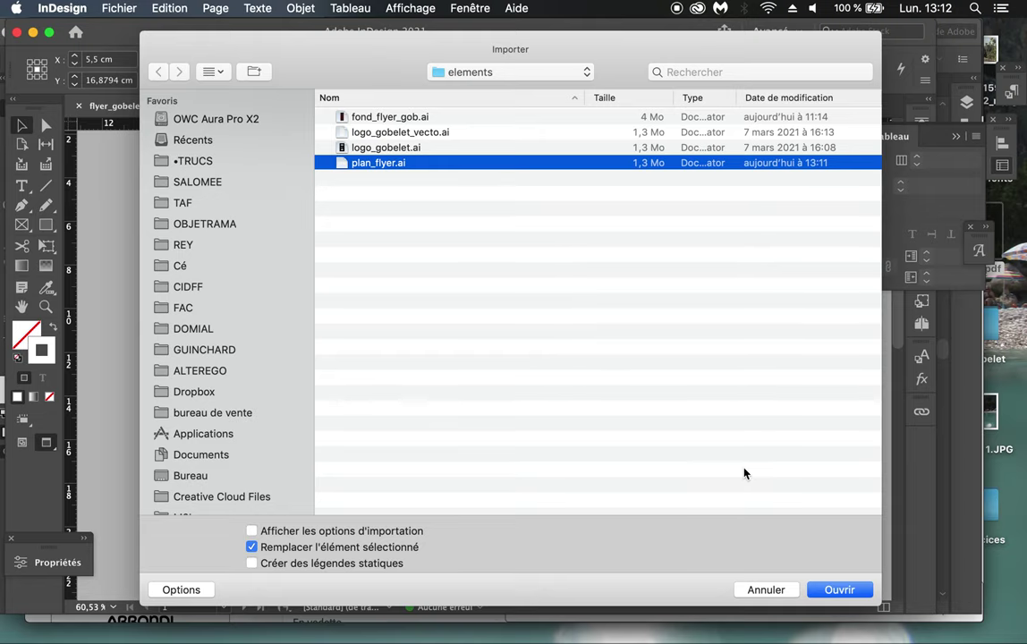
{"action": "left_click", "coordinate": [824, 591]}
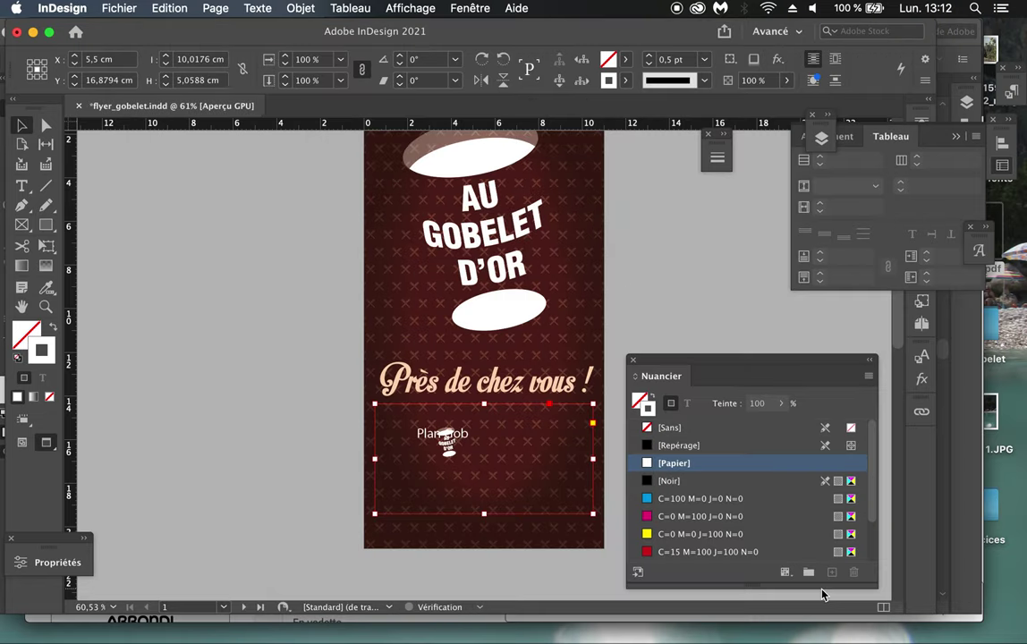
{"action": "left_click", "coordinate": [484, 459]}
{"action": "left_click_drag", "start_coordinate": [484, 459], "coordinate": [501, 478]}
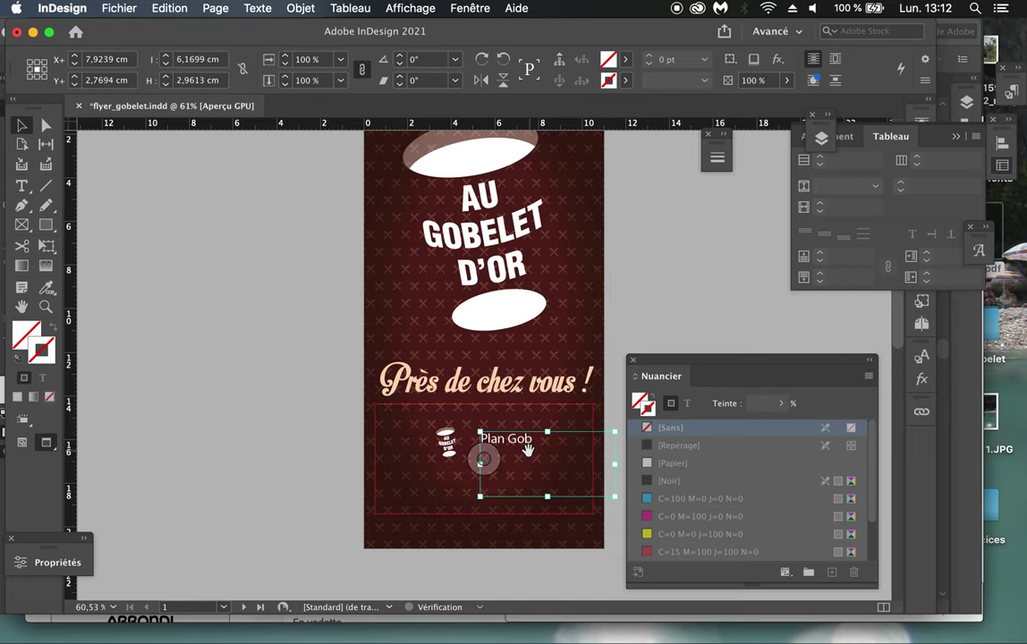
{"action": "left_click", "coordinate": [335, 400]}
Step: Compare against the fly_gob.pdf reference flyer preview, then return to the layout
{"action": "left_click", "coordinate": [985, 238]}
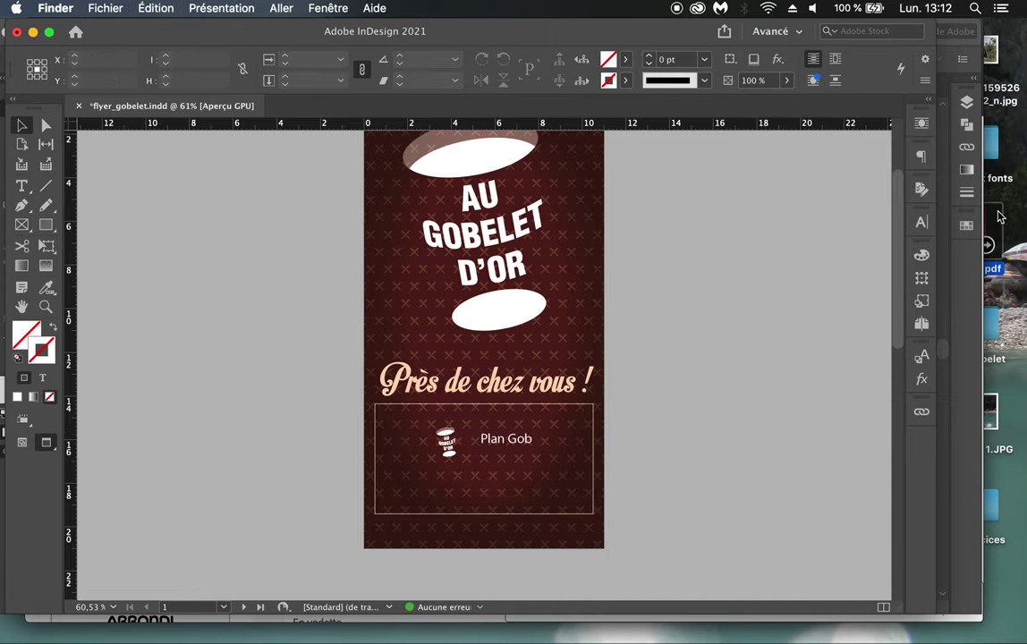
{"action": "key", "text": "space"}
{"action": "scroll", "coordinate": [758, 456], "scroll_direction": "down", "scroll_amount": 5}
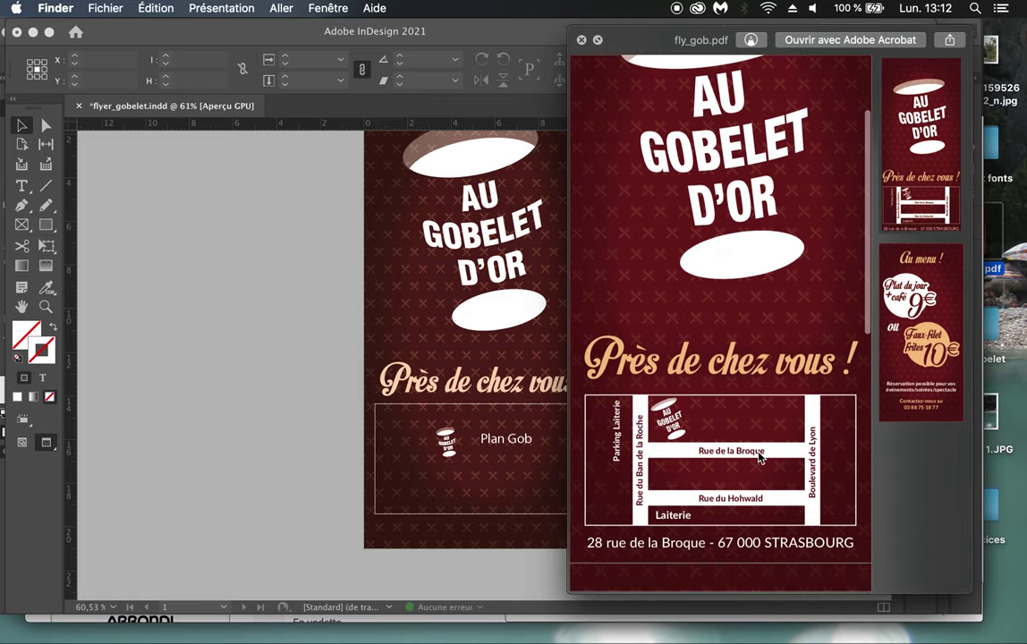
{"action": "key", "text": "space"}
{"action": "left_click", "coordinate": [678, 486]}
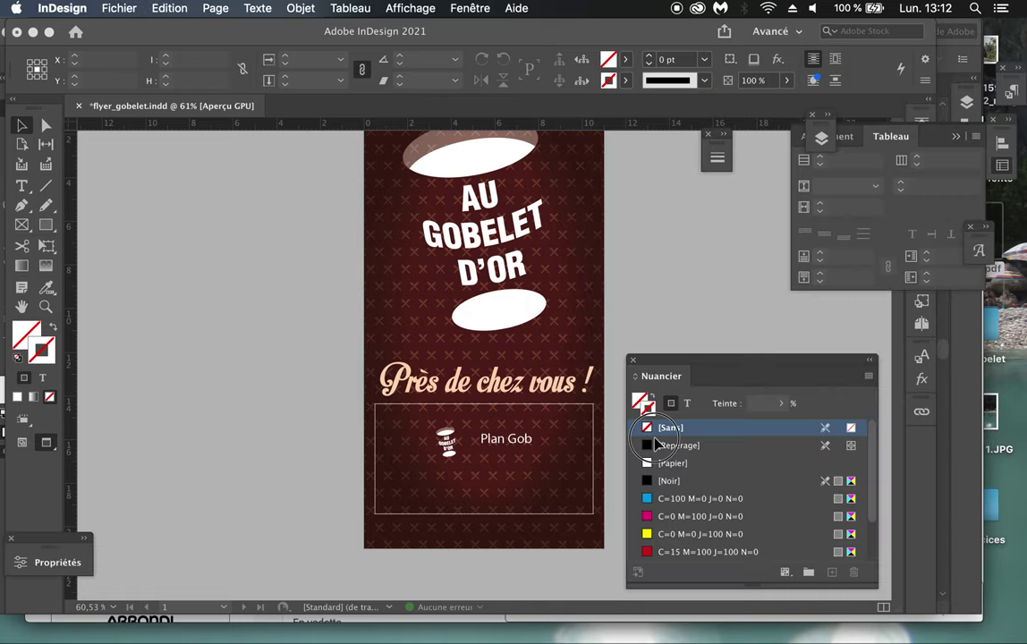
{"action": "left_click", "coordinate": [22, 186]}
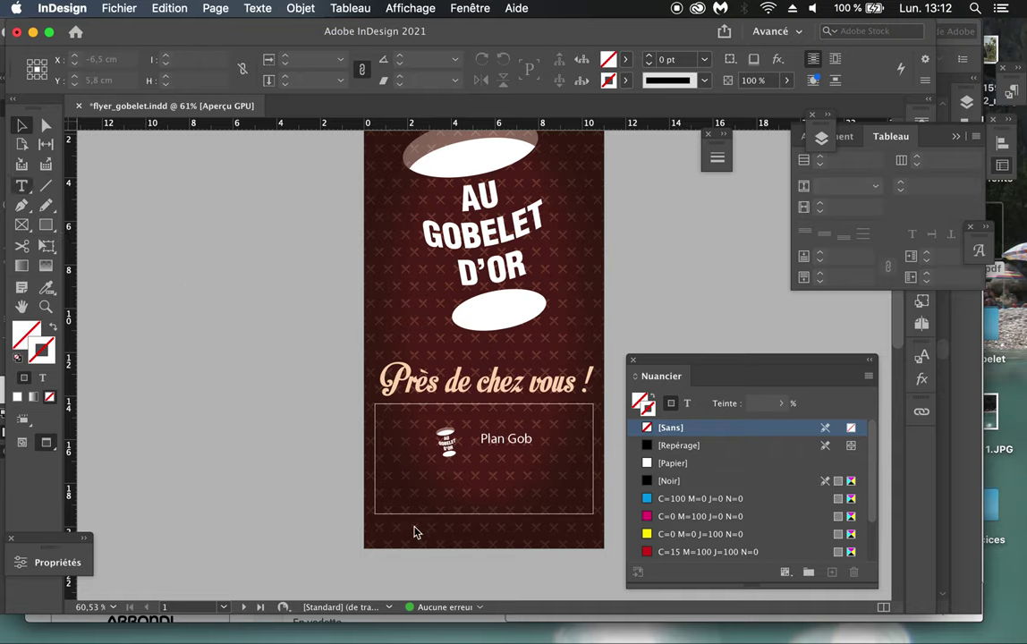
{"action": "left_click_drag", "start_coordinate": [375, 516], "coordinate": [593, 549]}
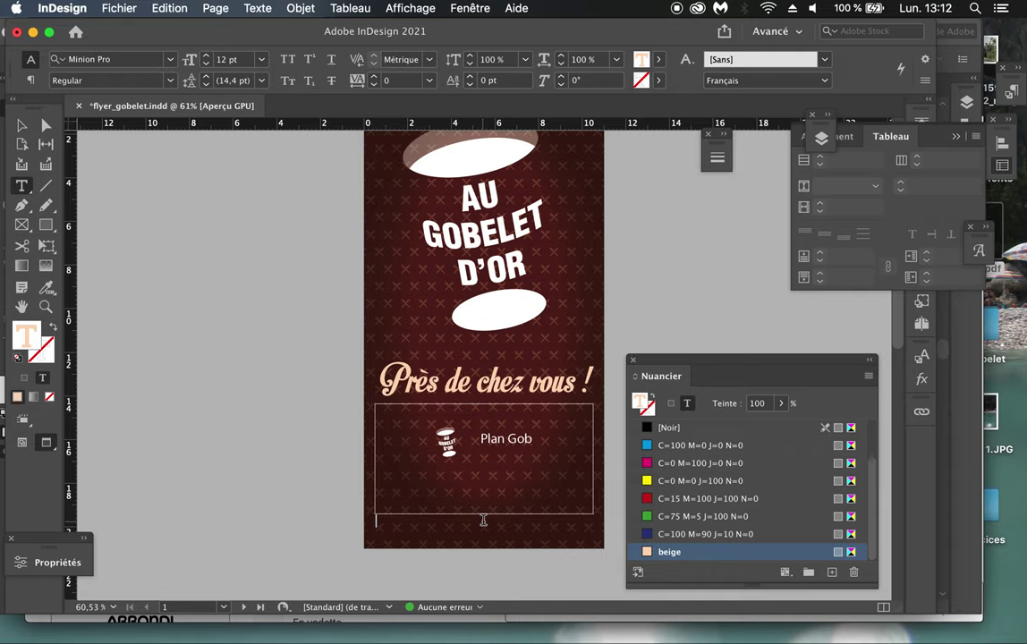
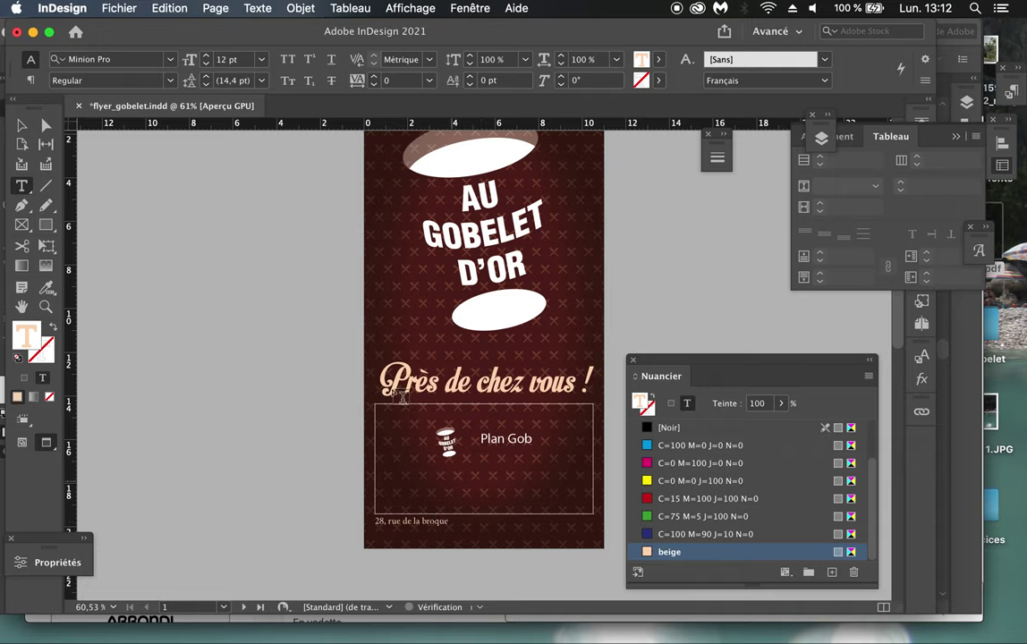
{"action": "left_click", "coordinate": [30, 82]}
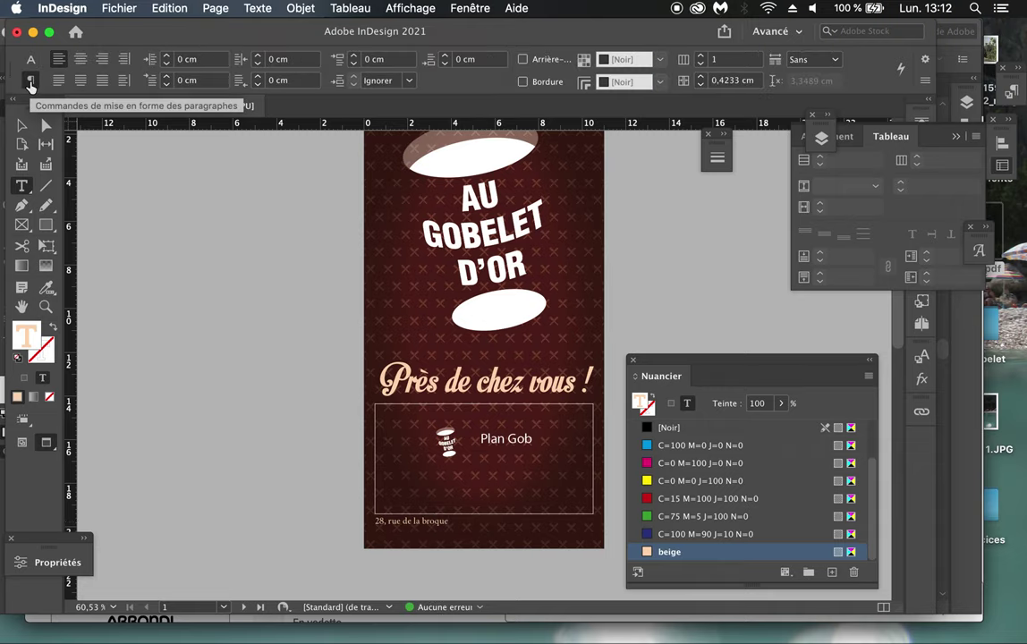
{"action": "left_click", "coordinate": [80, 61]}
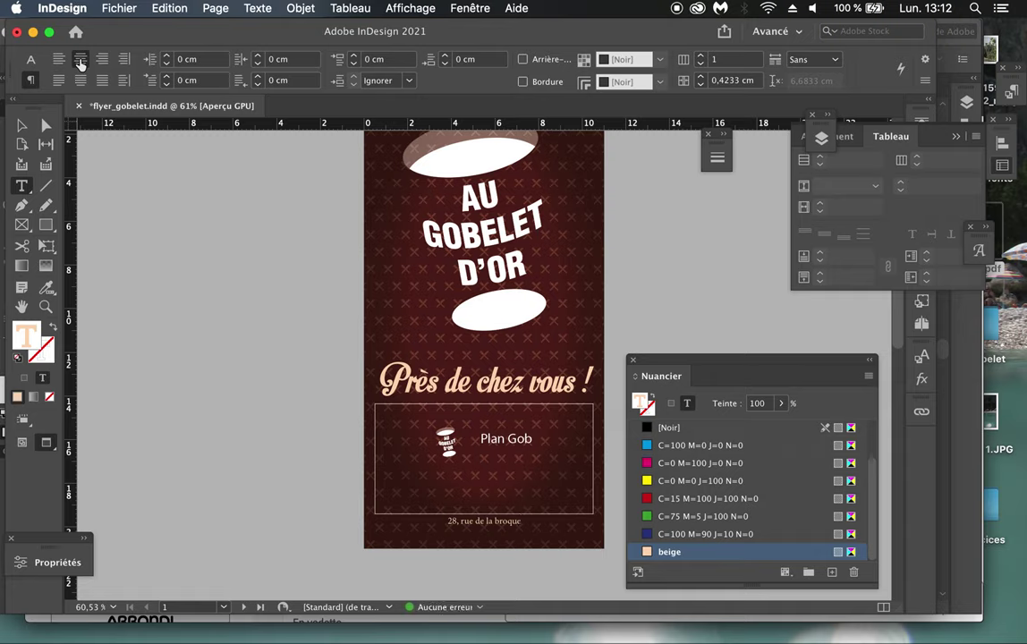
Step: Set the address line's font to Helvetica (TT) Bold
{"action": "left_click", "coordinate": [30, 59]}
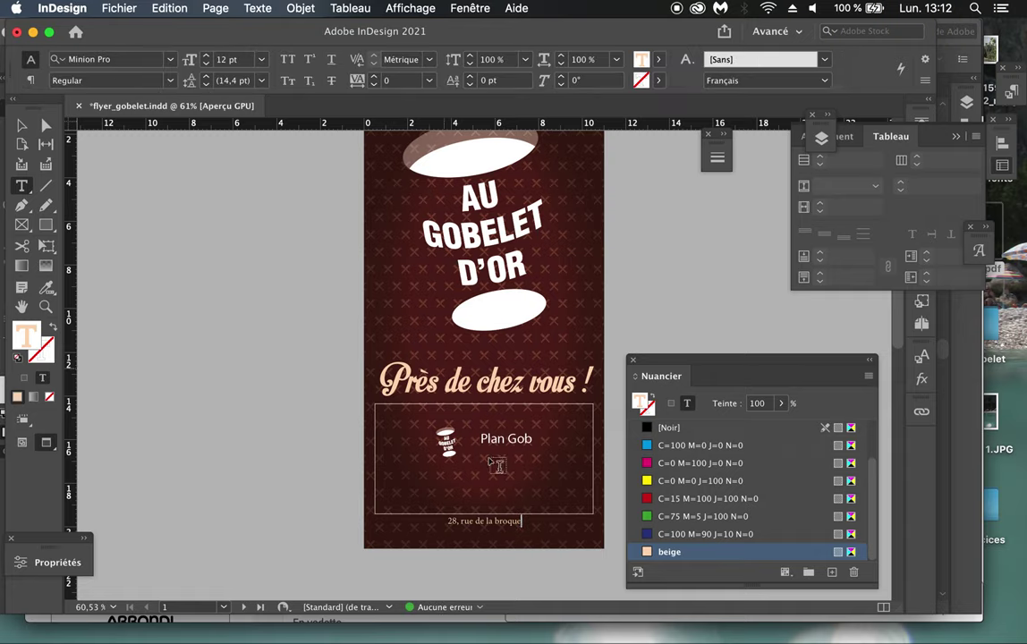
{"action": "triple_click", "coordinate": [517, 526]}
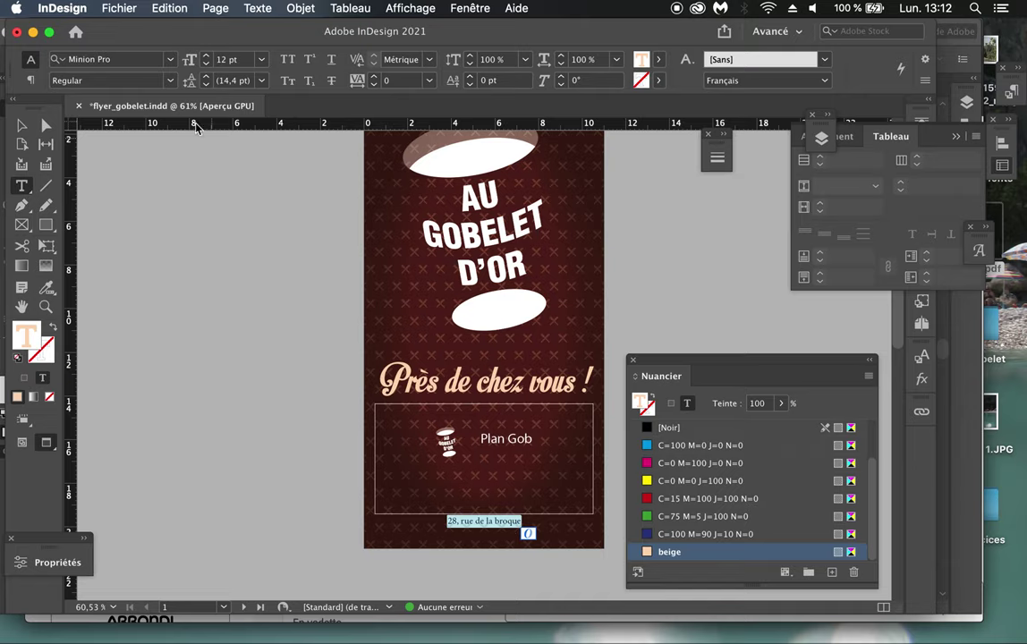
{"action": "left_click", "coordinate": [105, 59]}
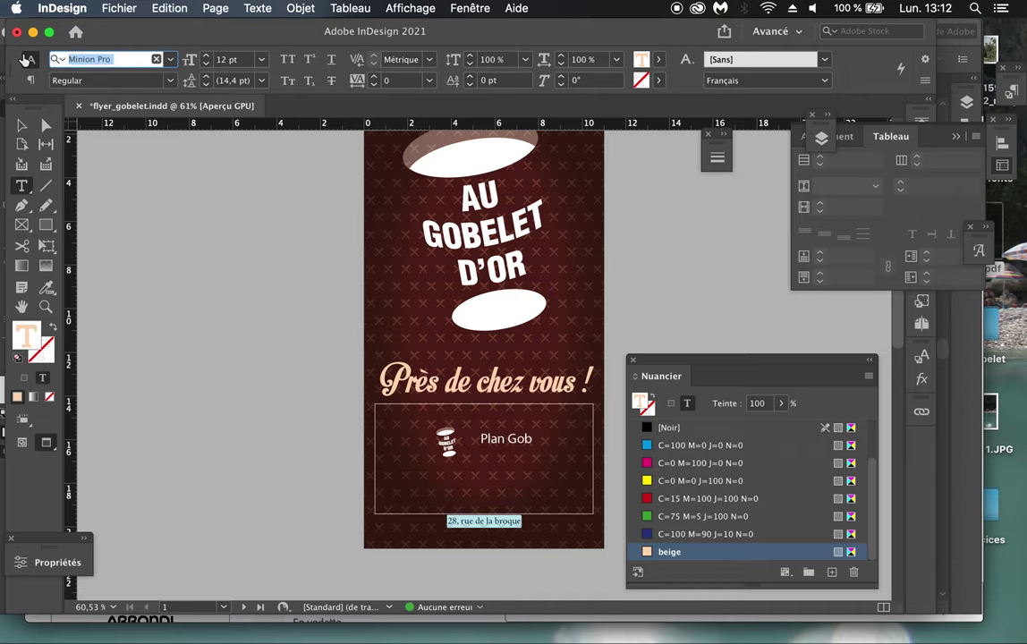
{"action": "type", "text": "hel"}
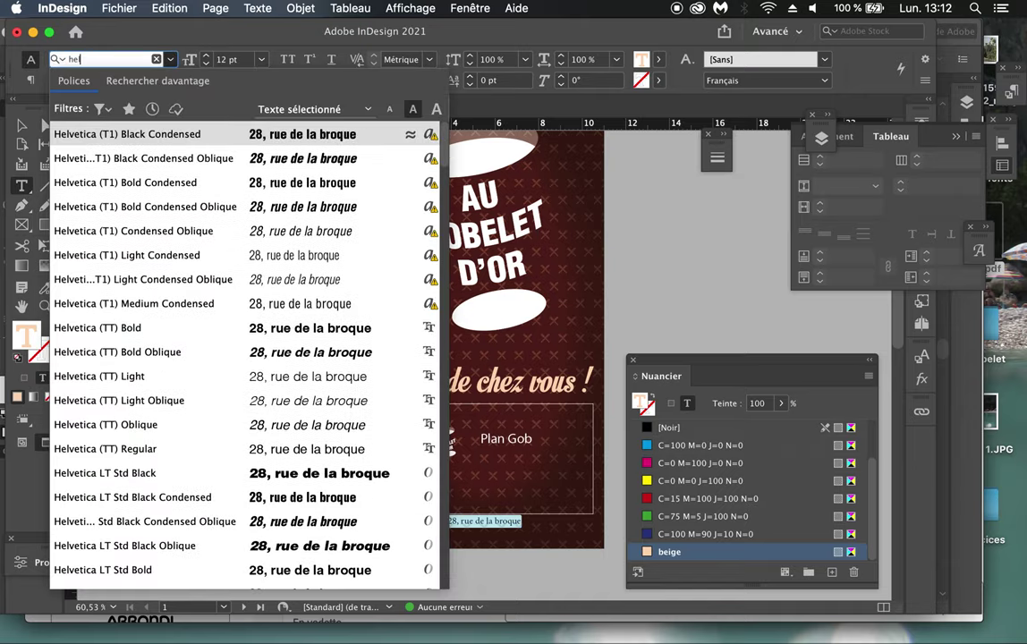
{"action": "left_click", "coordinate": [115, 329]}
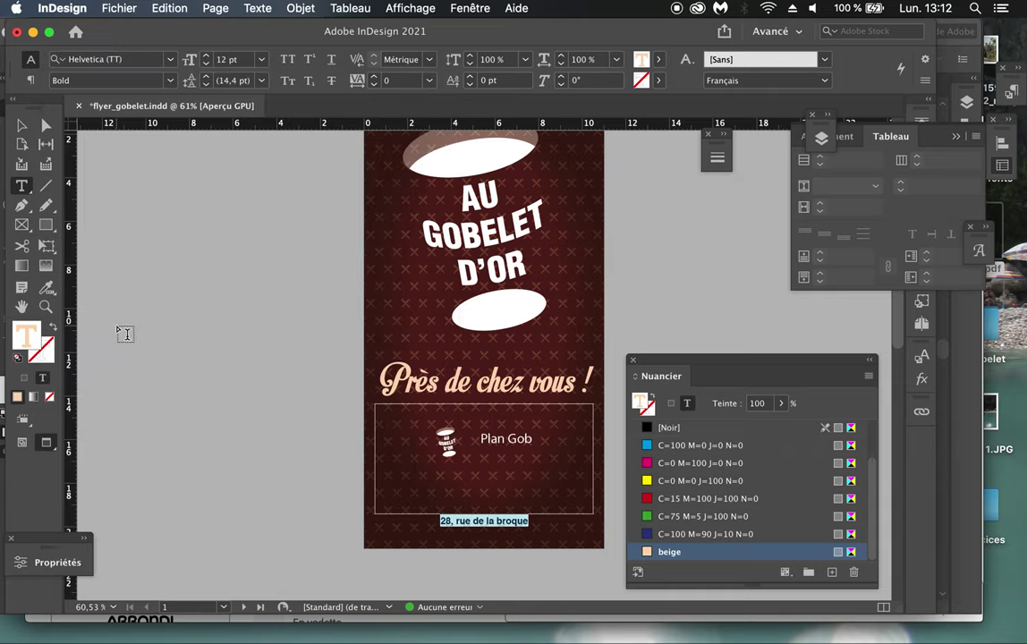
{"action": "left_click", "coordinate": [535, 522]}
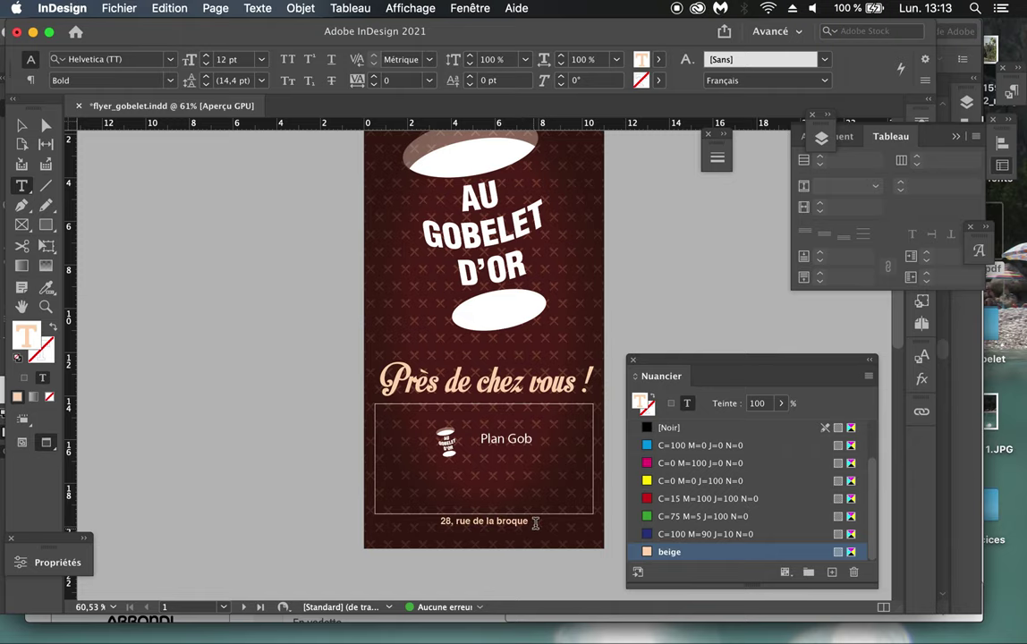
{"action": "left_click", "coordinate": [1001, 214]}
{"action": "key", "text": "space"}
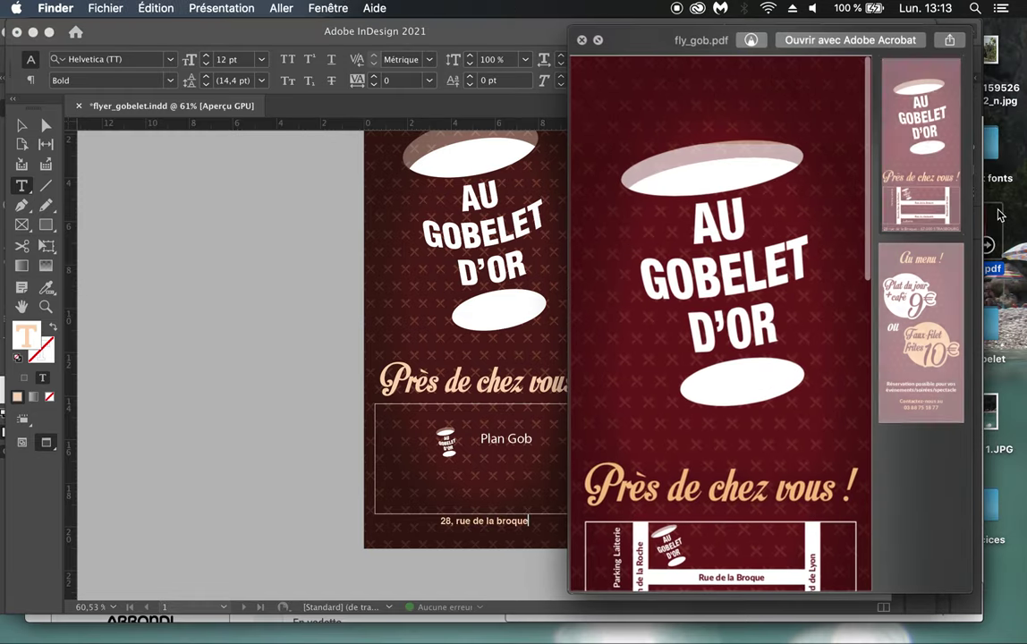
{"action": "scroll", "coordinate": [754, 395], "scroll_direction": "down", "scroll_amount": 5}
{"action": "left_click", "coordinate": [754, 399]}
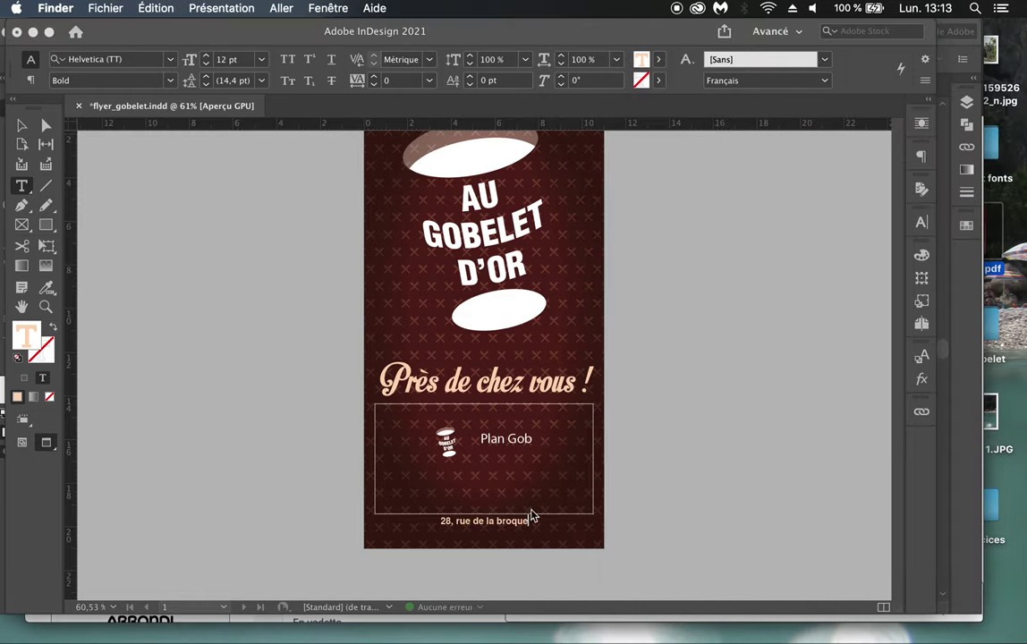
{"action": "left_click", "coordinate": [530, 510]}
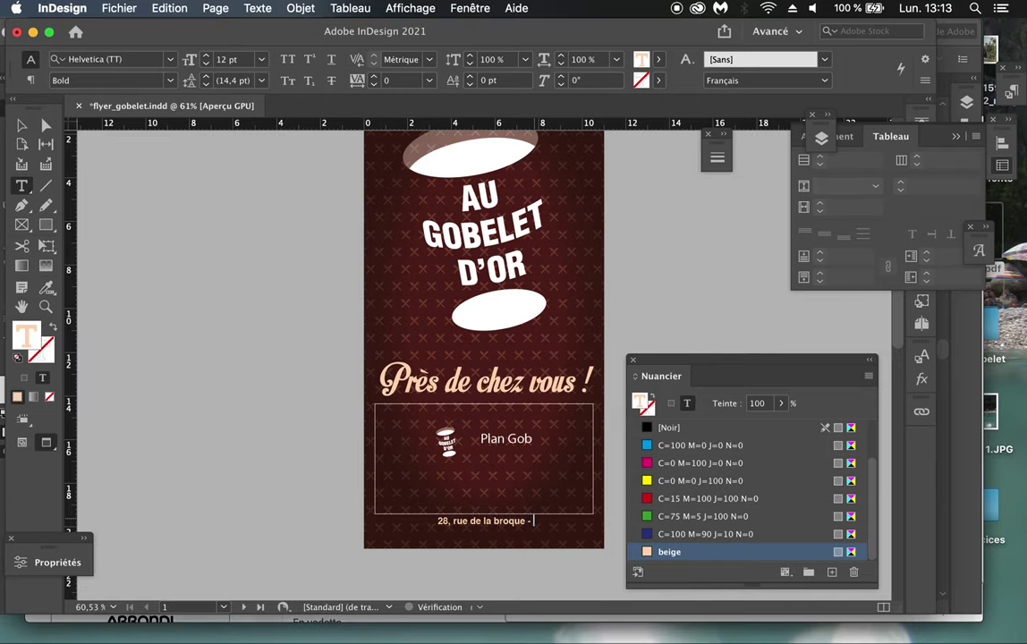
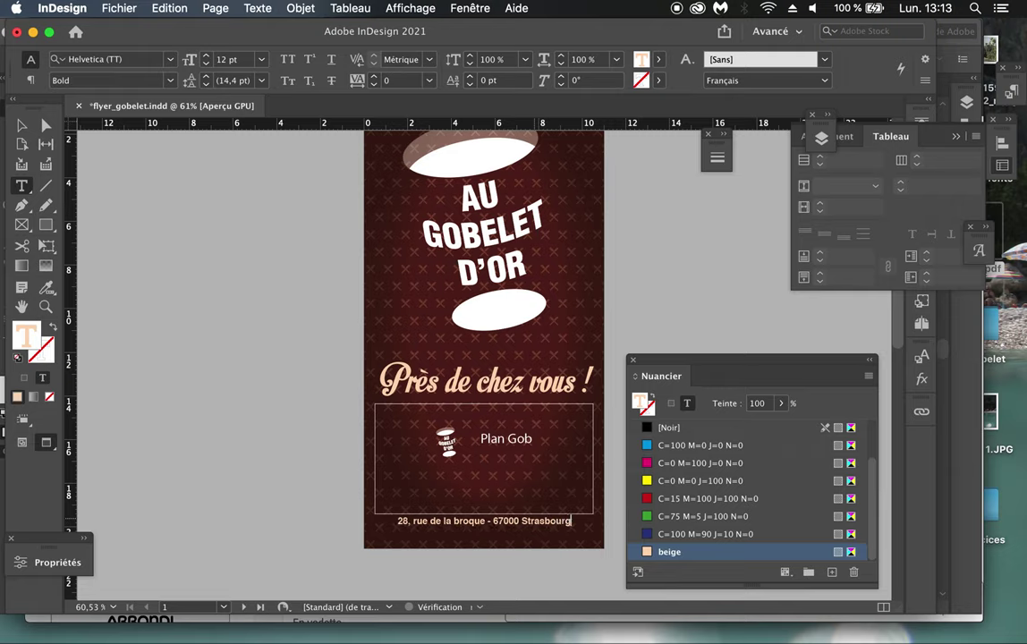
{"action": "double_click", "coordinate": [541, 520]}
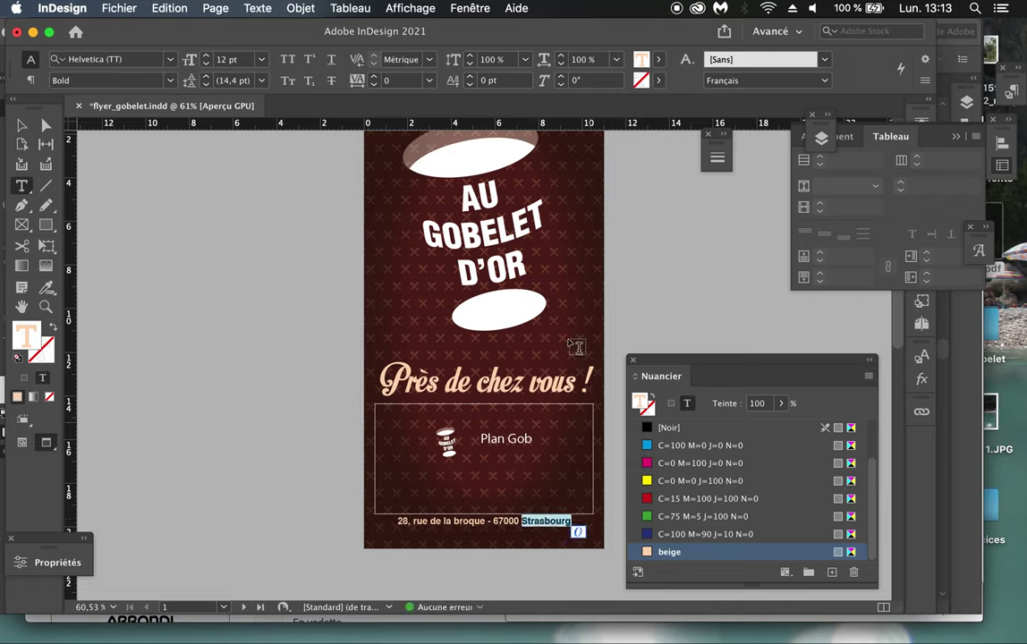
{"action": "left_click", "coordinate": [288, 60]}
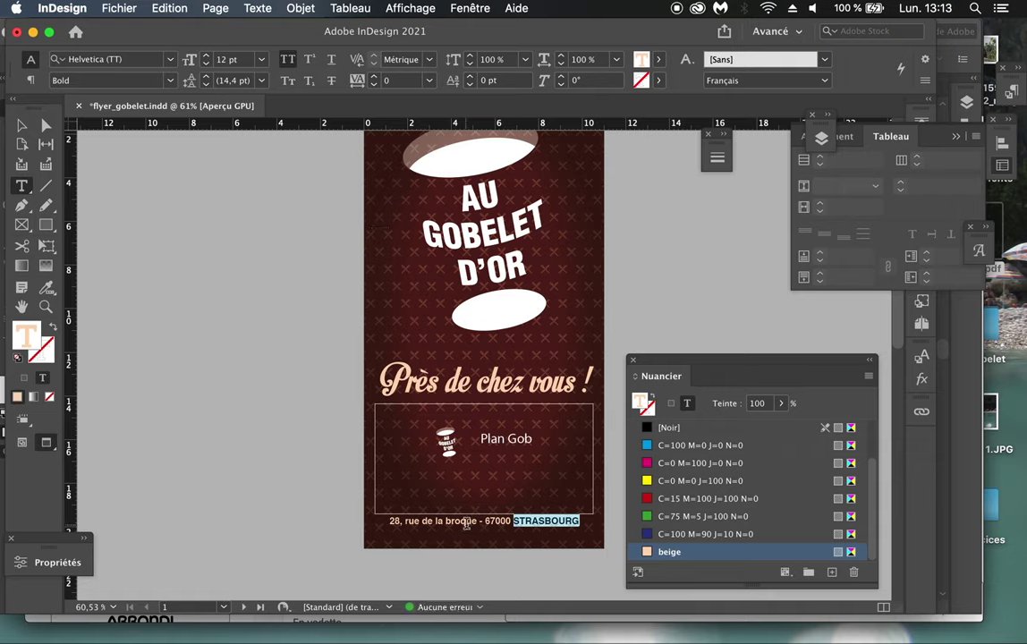
Step: Fill the whole address line with the [Papier] swatch and enlarge the Nuancier panel
{"action": "key", "text": "super+a"}
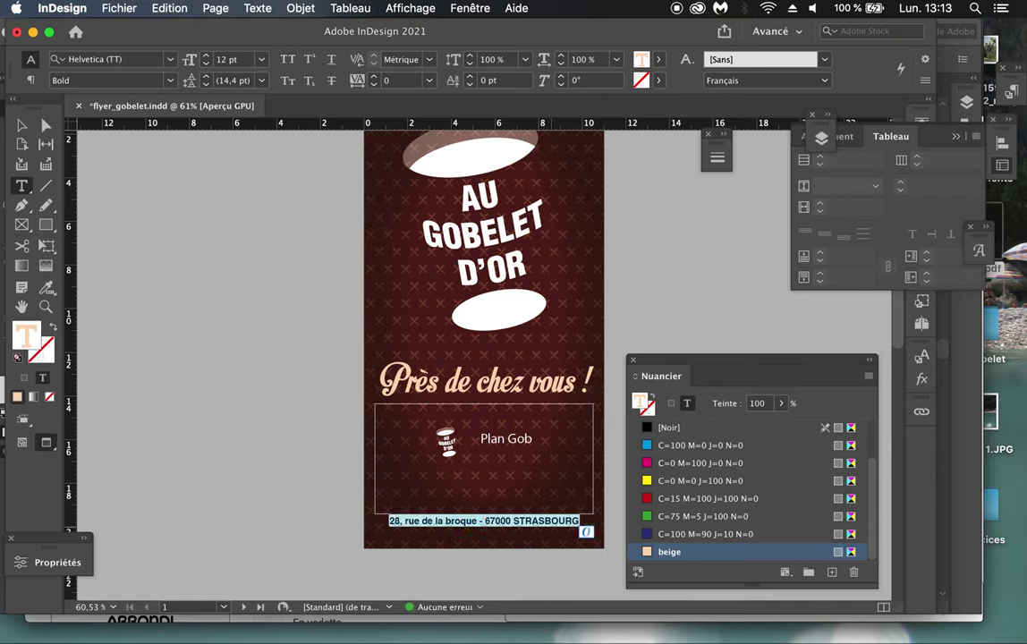
{"action": "scroll", "coordinate": [680, 492], "scroll_direction": "up", "scroll_amount": 3}
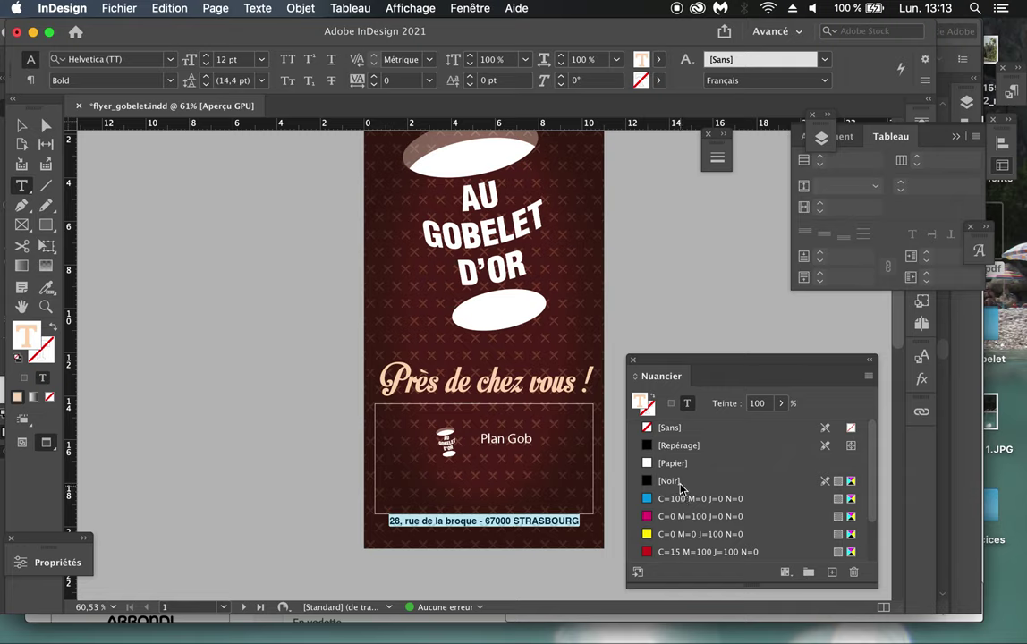
{"action": "left_click", "coordinate": [677, 464]}
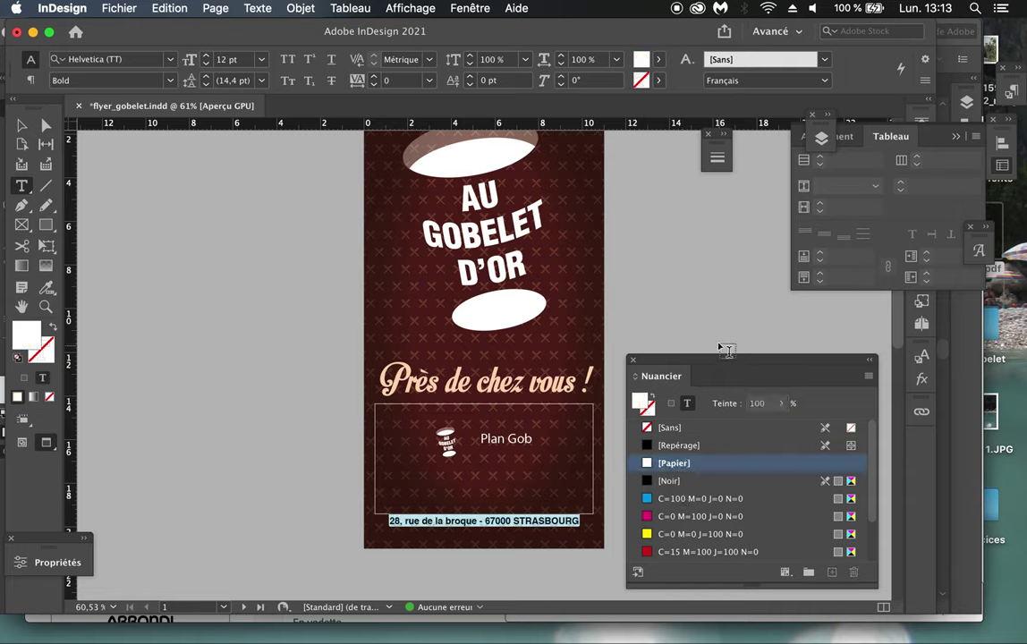
{"action": "left_click_drag", "start_coordinate": [715, 364], "coordinate": [717, 223]}
{"action": "left_click_drag", "start_coordinate": [875, 479], "coordinate": [897, 567]}
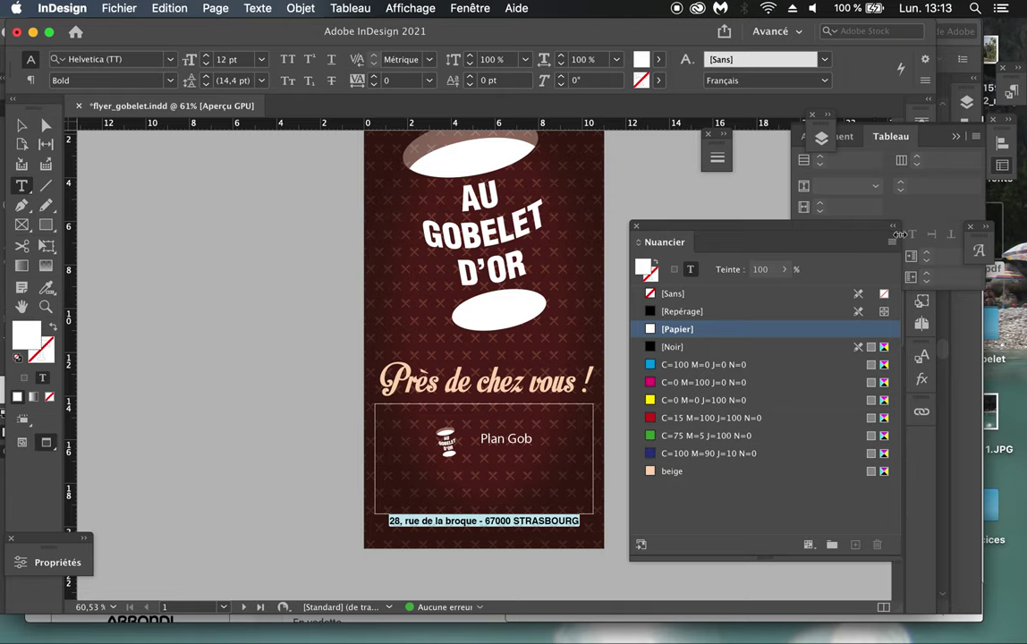
Step: Delete all unused swatches, keeping [Sans], [Repérage], [Papier], [Noir], C=100 M=0 J=0 N=0 and beige, then dock the panel
{"action": "left_click", "coordinate": [892, 241]}
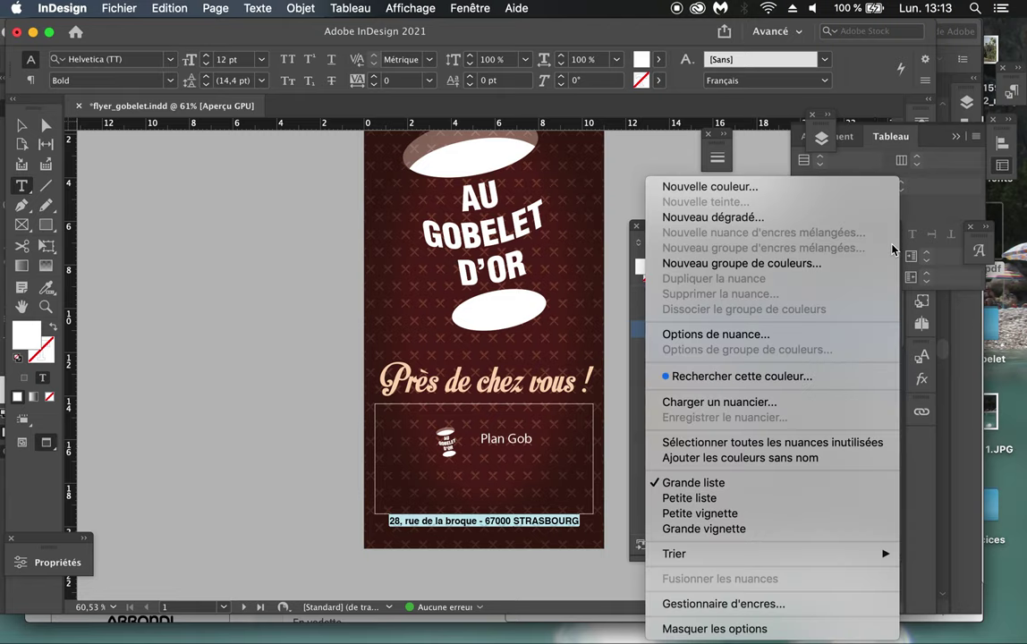
{"action": "left_click", "coordinate": [823, 442]}
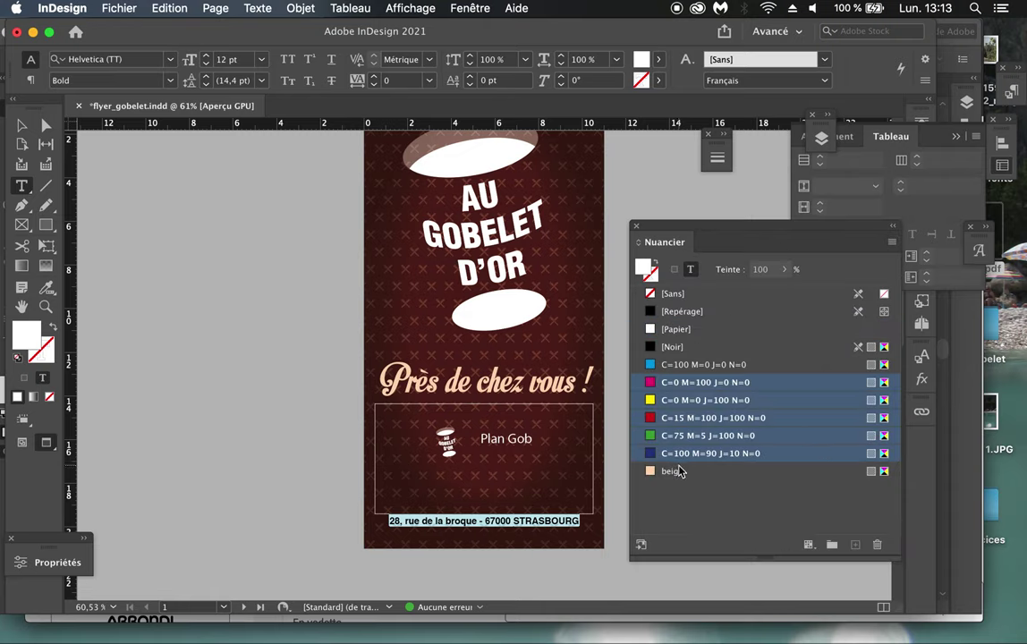
{"action": "left_click", "coordinate": [876, 544]}
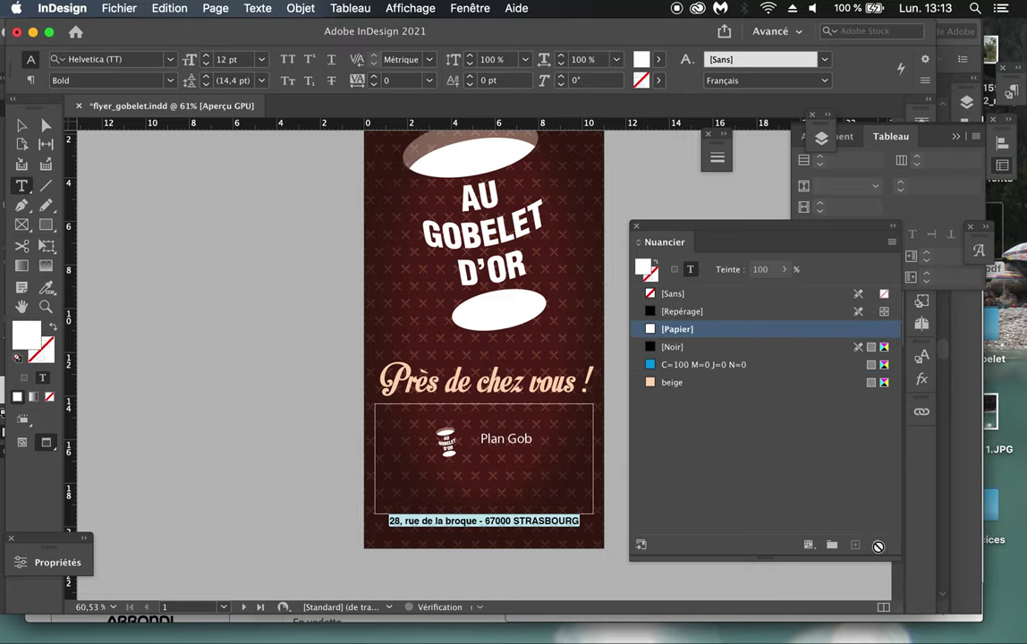
{"action": "left_click", "coordinate": [895, 230]}
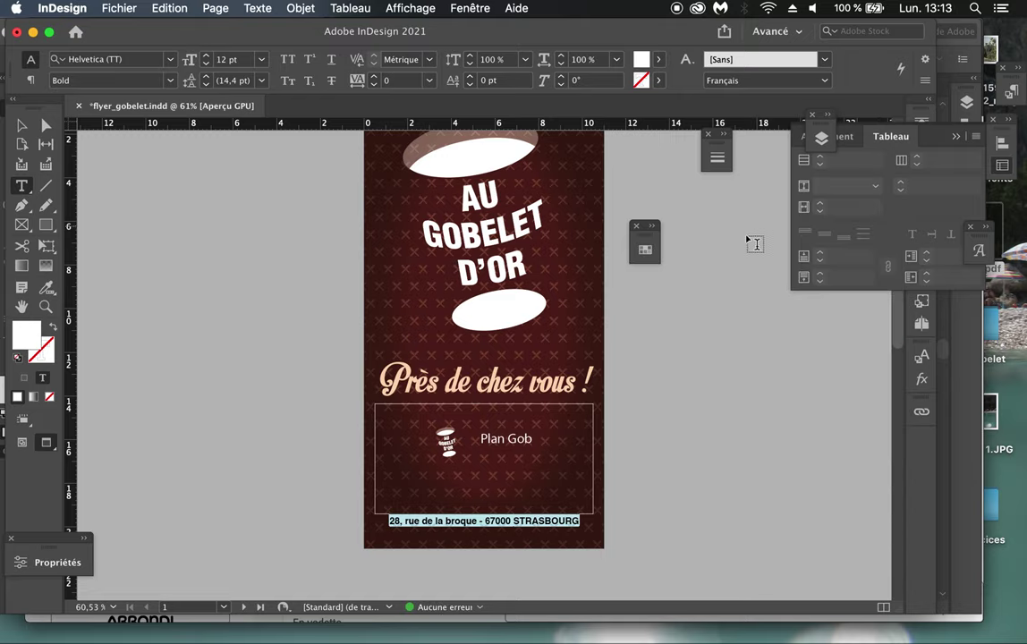
{"action": "left_click_drag", "start_coordinate": [651, 241], "coordinate": [917, 429]}
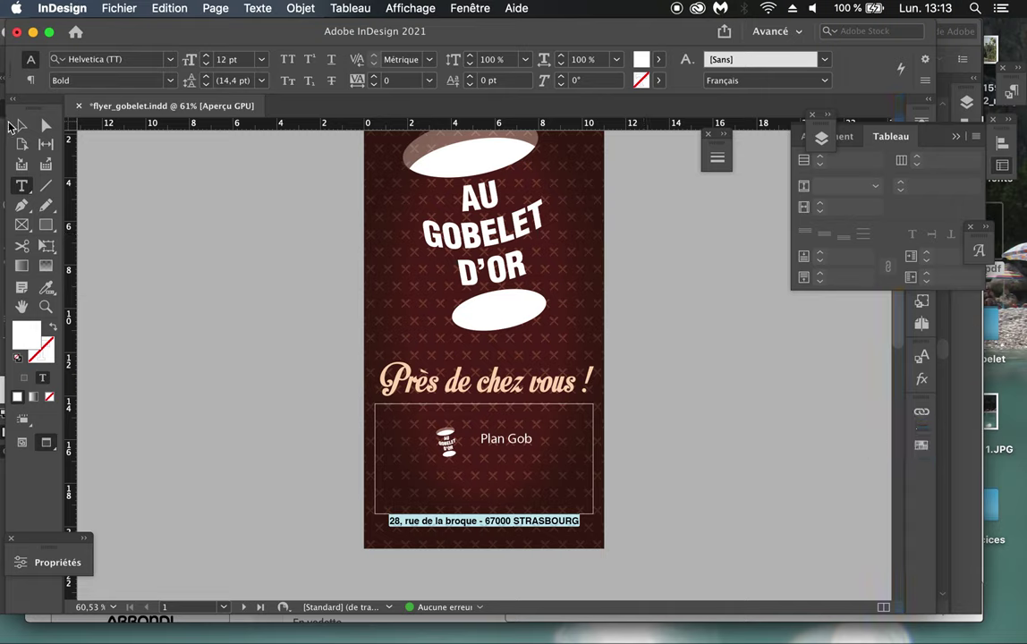
Step: Fit the address frame to its white text with Objet > Ajustement > Ajuster le bloc au contenu
{"action": "key", "text": "Escape"}
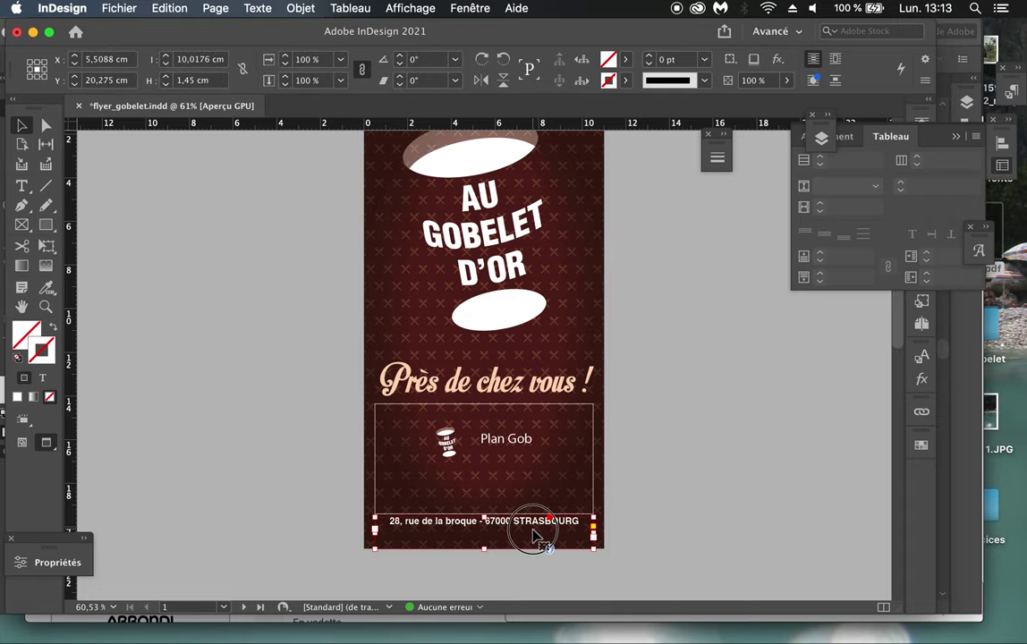
{"action": "left_click_drag", "start_coordinate": [482, 518], "coordinate": [484, 525]}
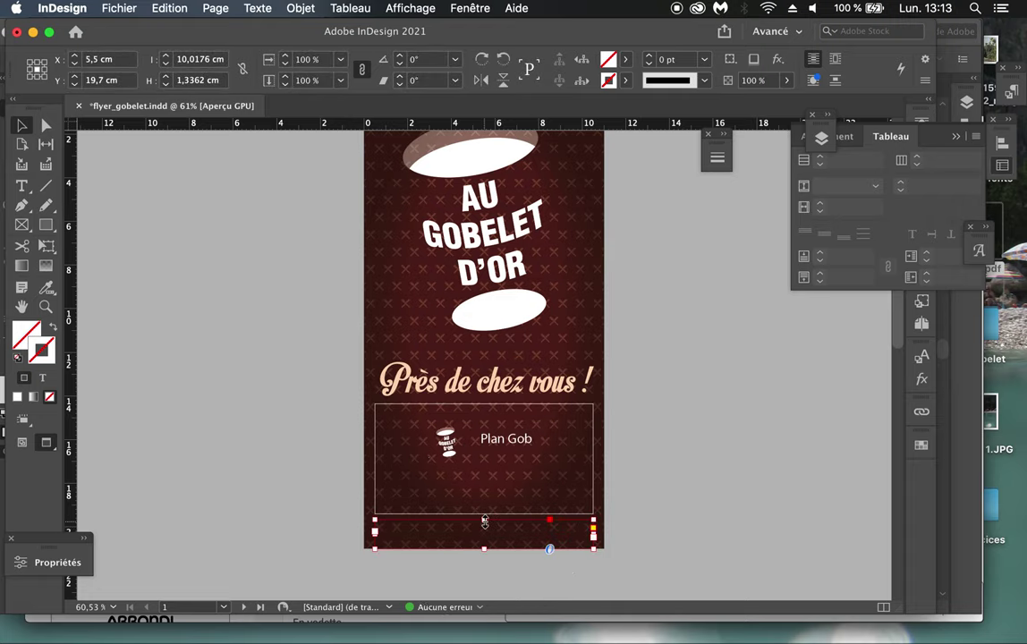
{"action": "left_click", "coordinate": [257, 8]}
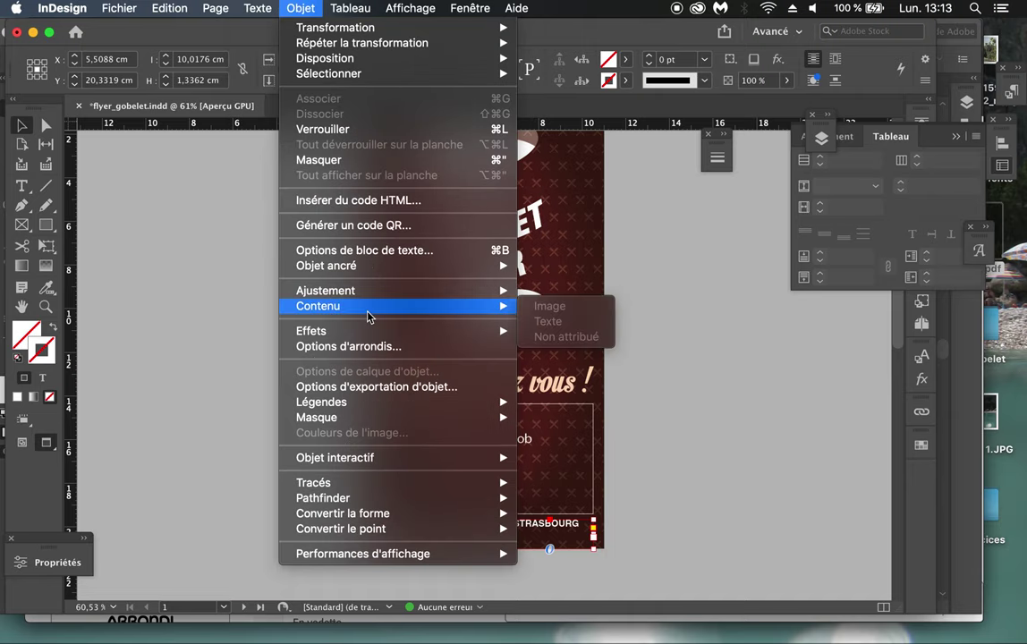
{"action": "mouse_move", "coordinate": [366, 334]}
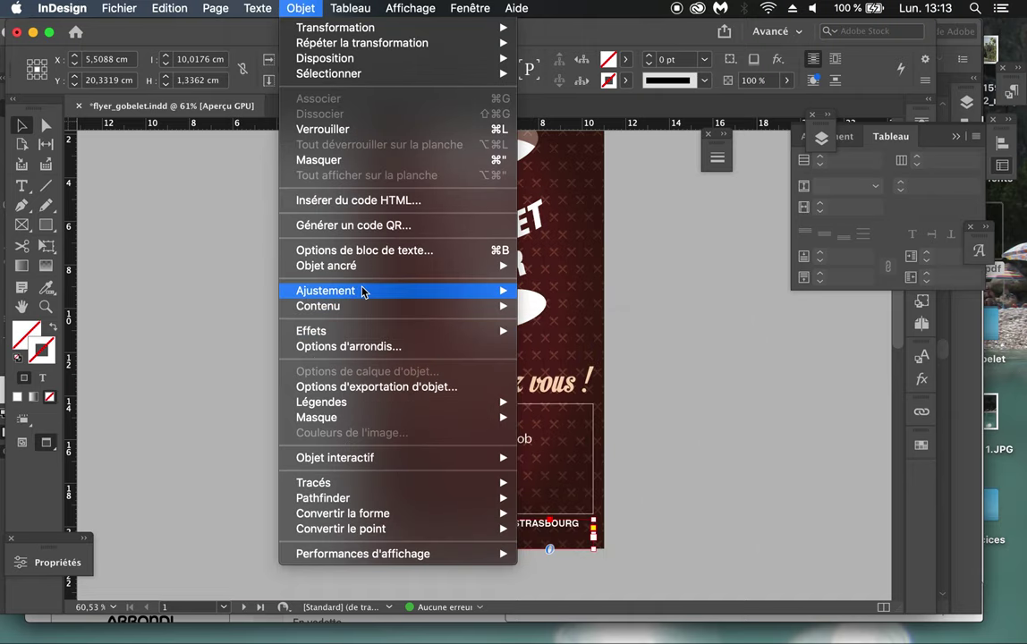
{"action": "mouse_move", "coordinate": [385, 290]}
{"action": "left_click", "coordinate": [592, 355]}
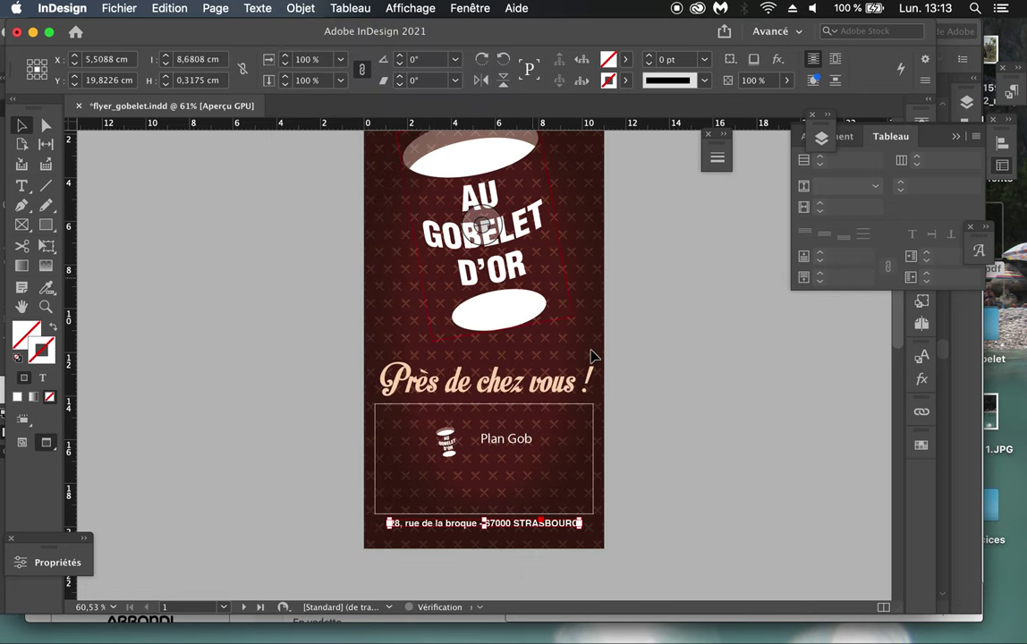
{"action": "left_click", "coordinate": [722, 420]}
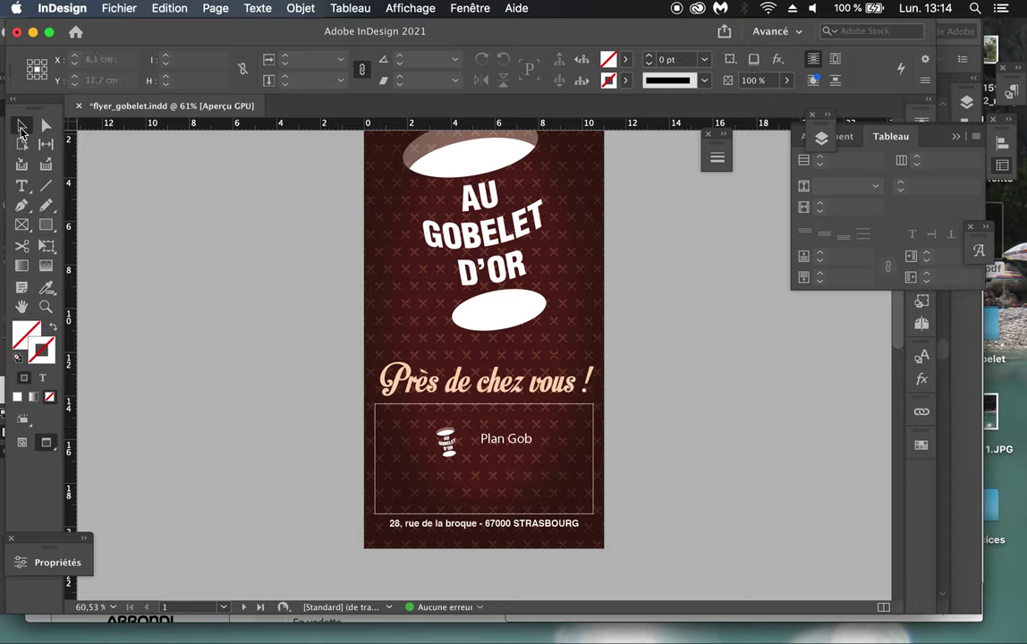
{"action": "key", "text": "t"}
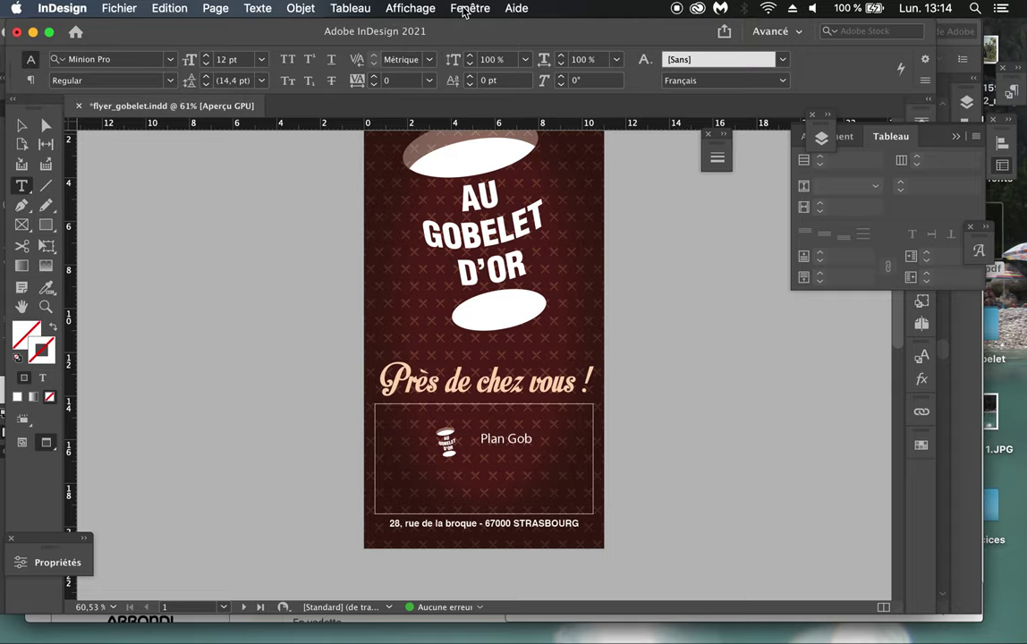
Step: Show the Paragraphe panel from Fenêtre > Texte et tableaux
{"action": "left_click", "coordinate": [464, 9]}
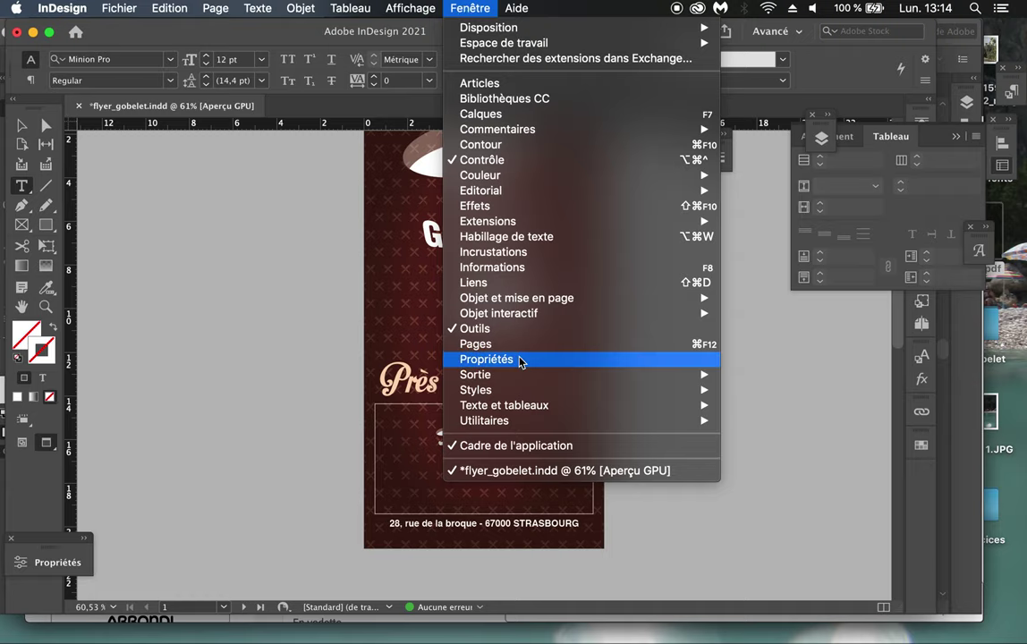
{"action": "mouse_move", "coordinate": [531, 410]}
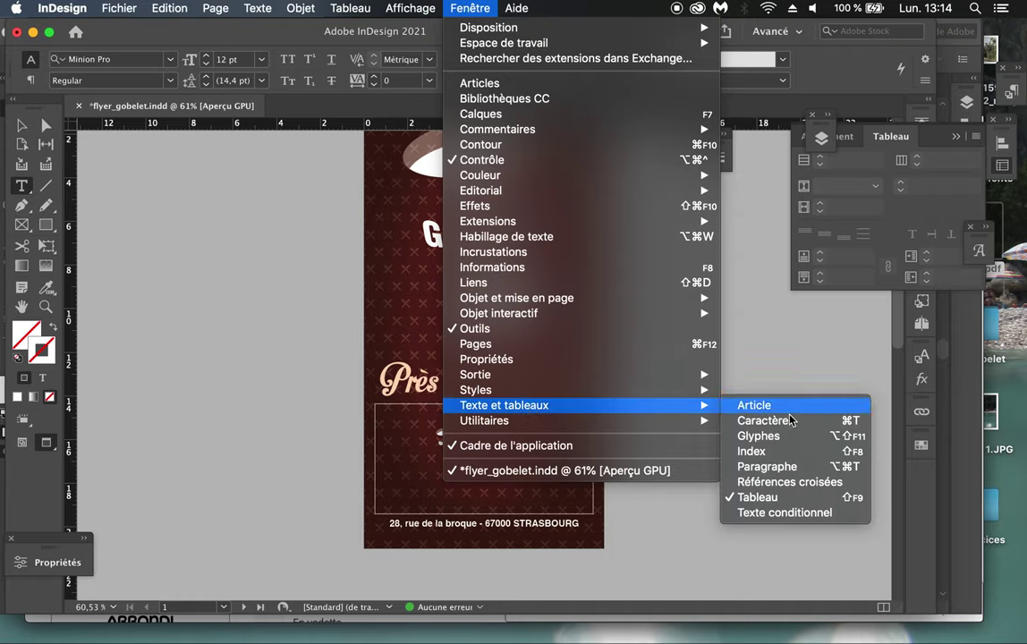
{"action": "left_click", "coordinate": [804, 467]}
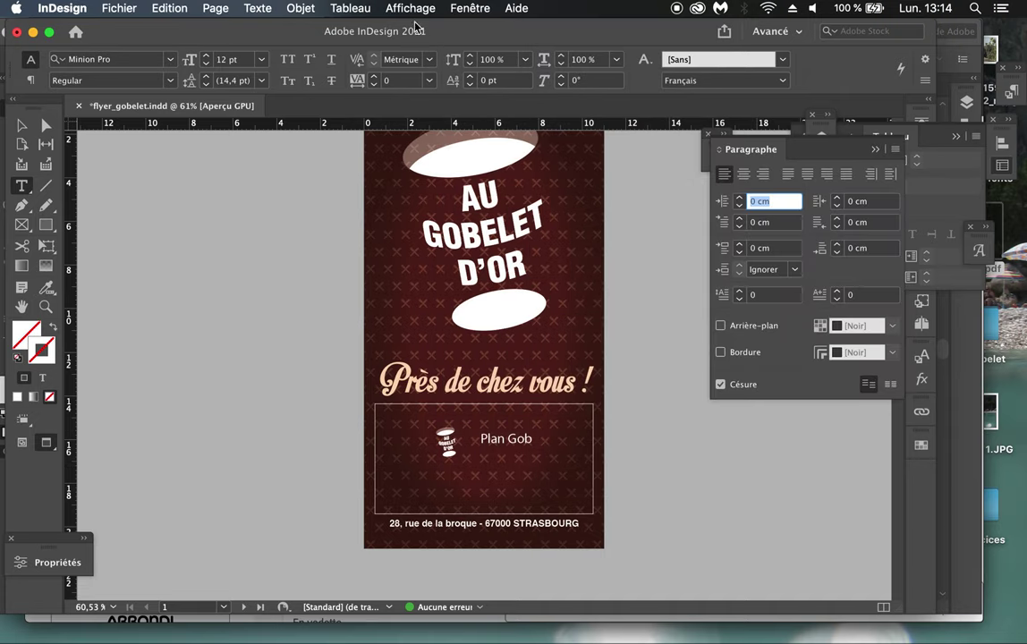
Step: Return to the selection tool and save flyer_gobelet.indd
{"action": "left_click", "coordinate": [450, 8]}
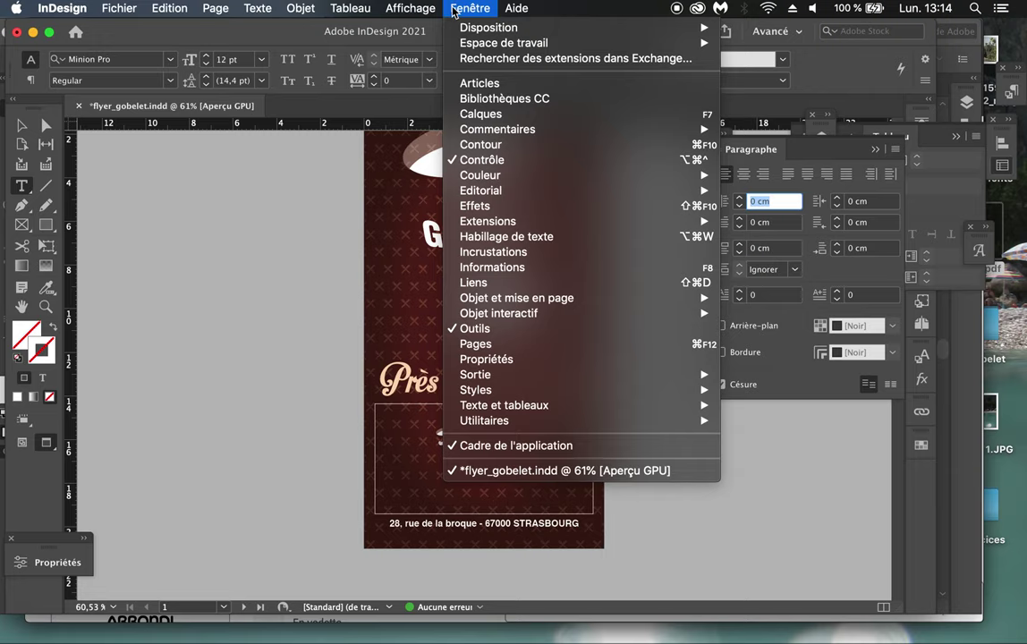
{"action": "mouse_move", "coordinate": [474, 42]}
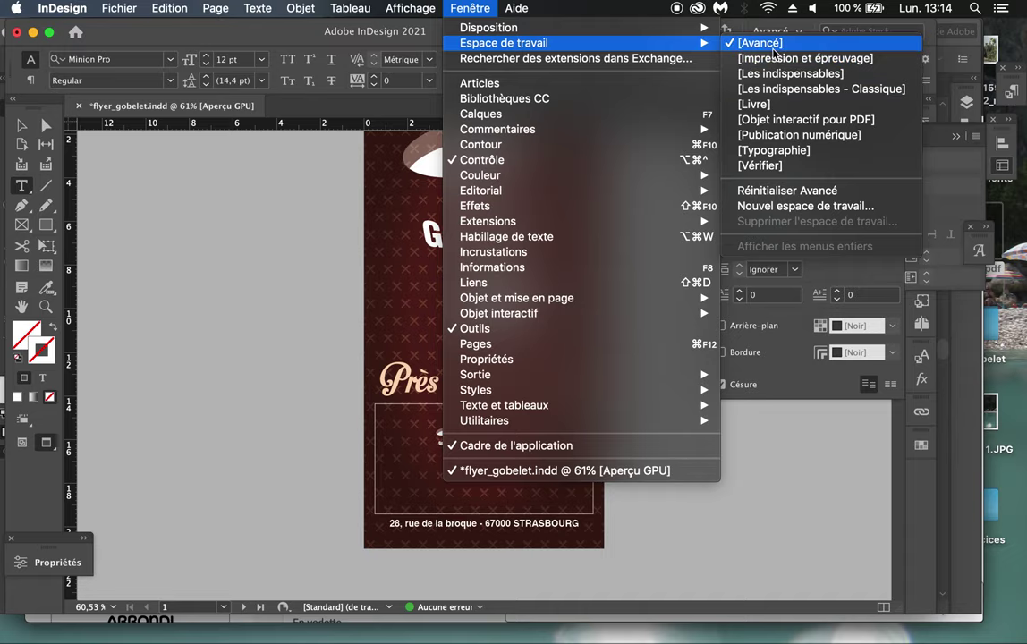
{"action": "left_click", "coordinate": [466, 9]}
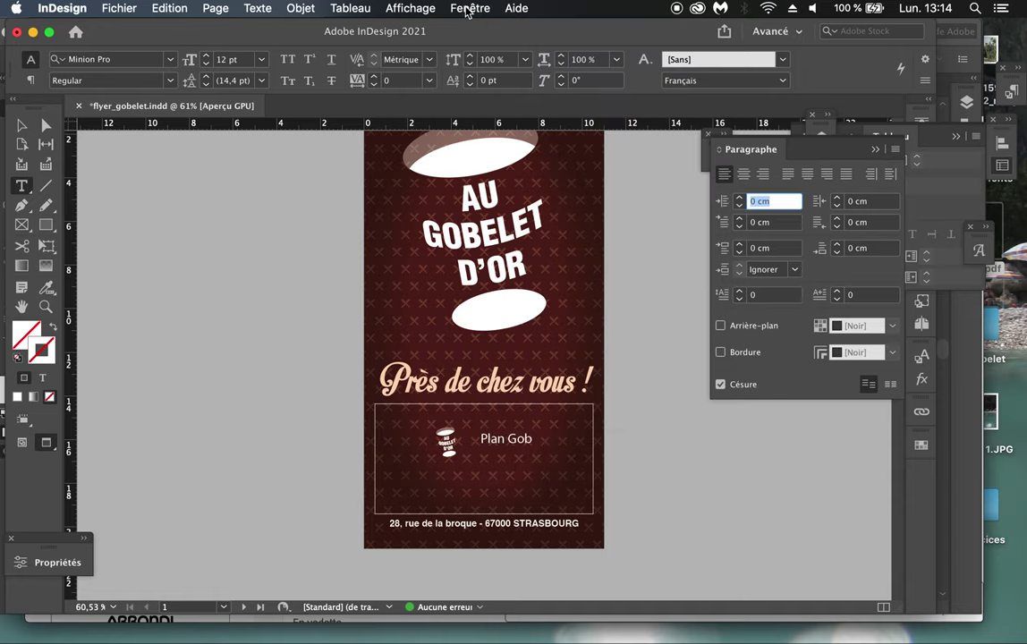
{"action": "scroll", "coordinate": [528, 308], "scroll_direction": "up", "scroll_amount": 2}
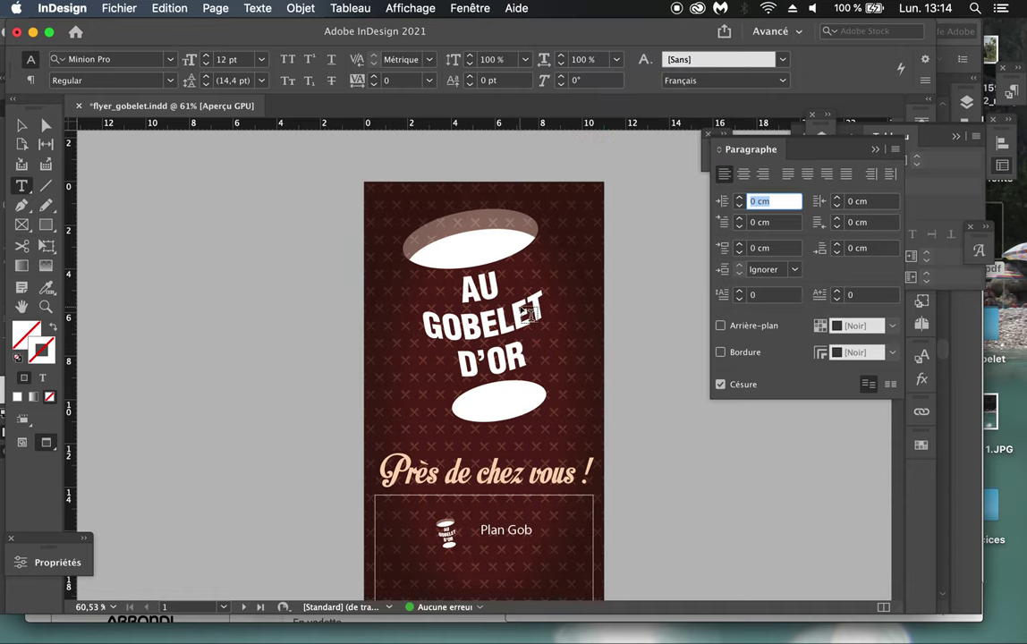
{"action": "key", "text": "Escape"}
{"action": "scroll", "coordinate": [220, 293], "scroll_direction": "down", "scroll_amount": 2}
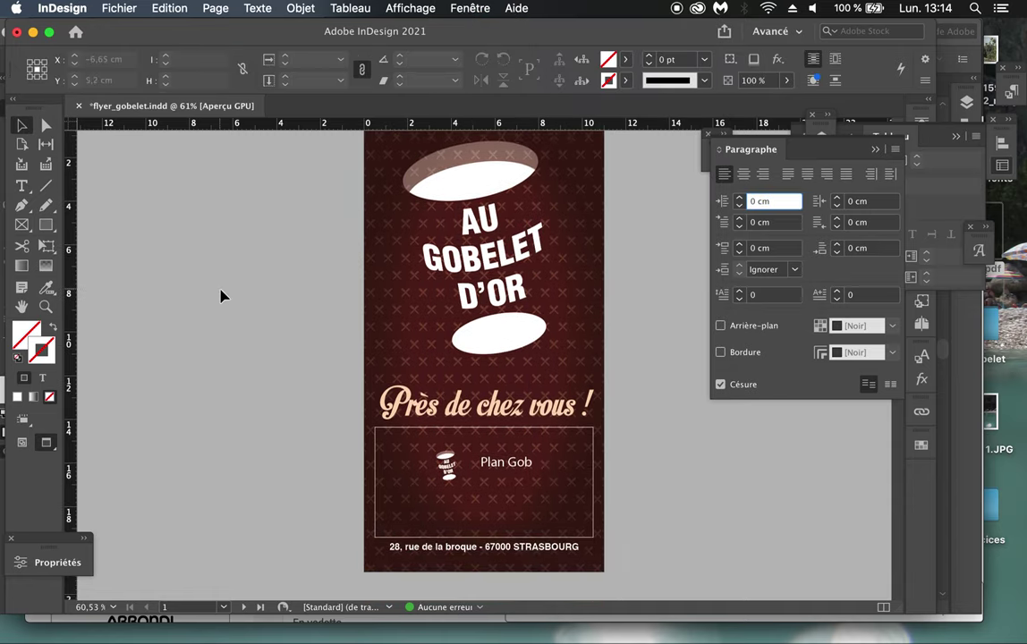
{"action": "scroll", "coordinate": [222, 296], "scroll_direction": "down", "scroll_amount": 2}
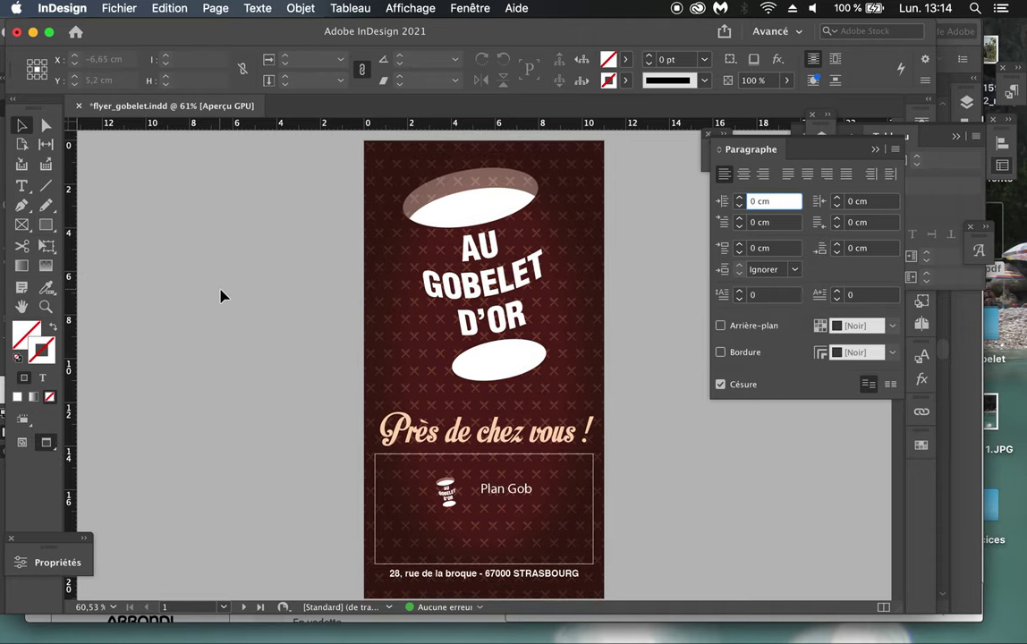
{"action": "key", "text": "super+s"}
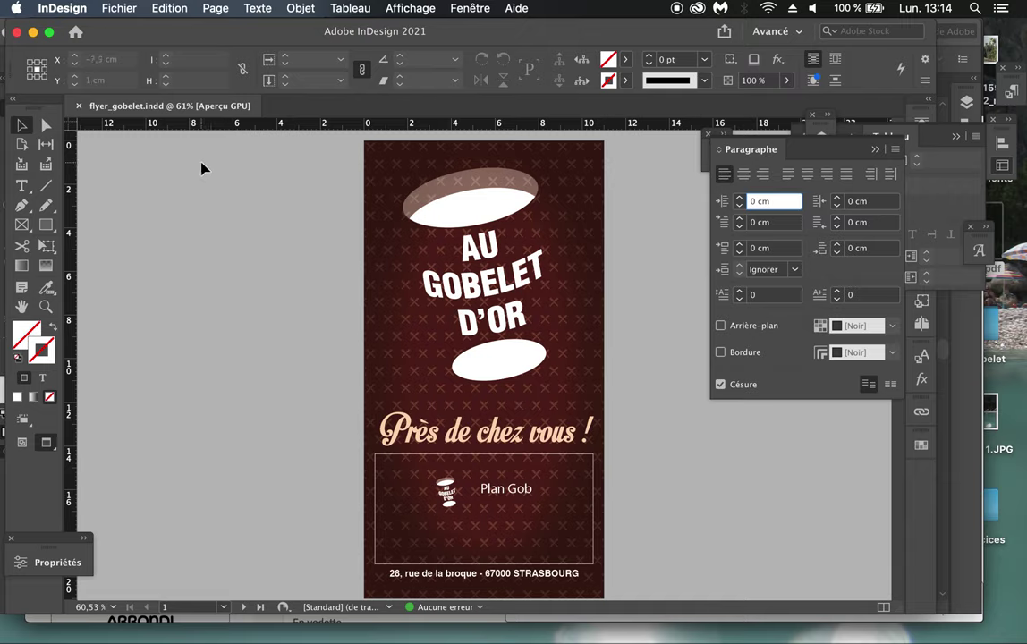